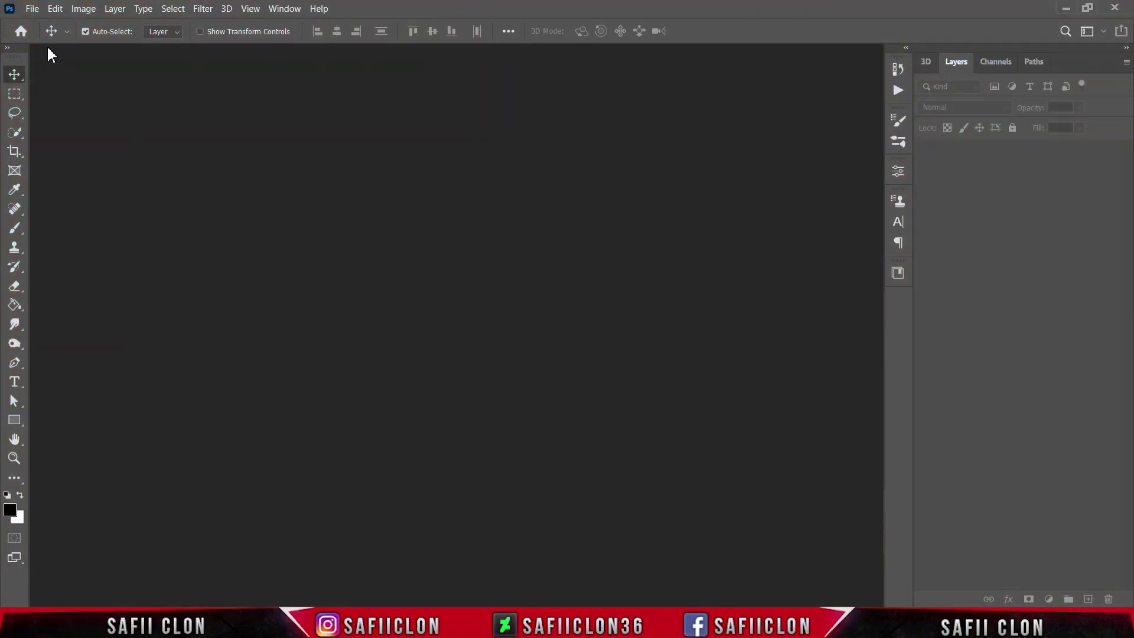
Step: Create a new 1920 × 1080 px document at 300 Pixels/Inch
{"action": "left_click", "coordinate": [33, 8]}
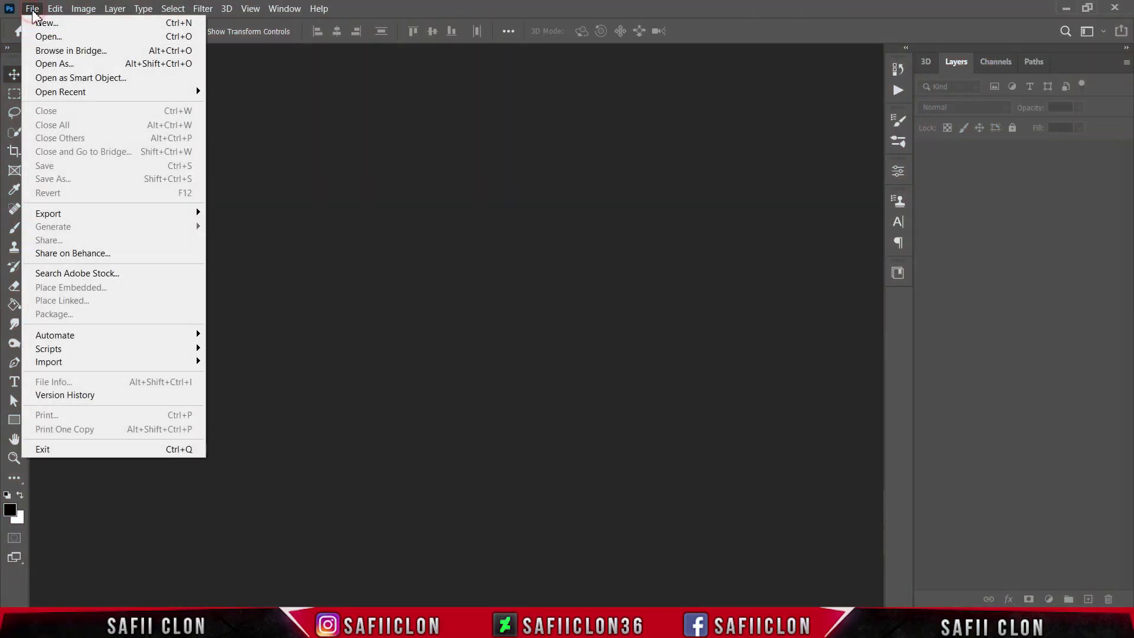
{"action": "left_click", "coordinate": [67, 27]}
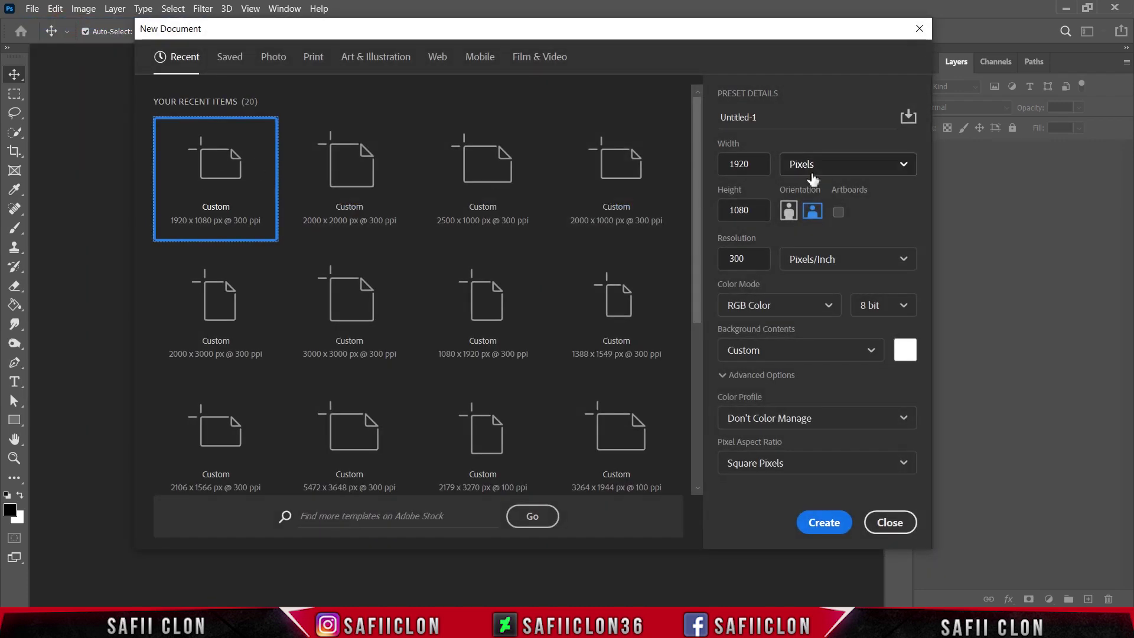
{"action": "left_click", "coordinate": [833, 171]}
{"action": "left_click", "coordinate": [818, 195]}
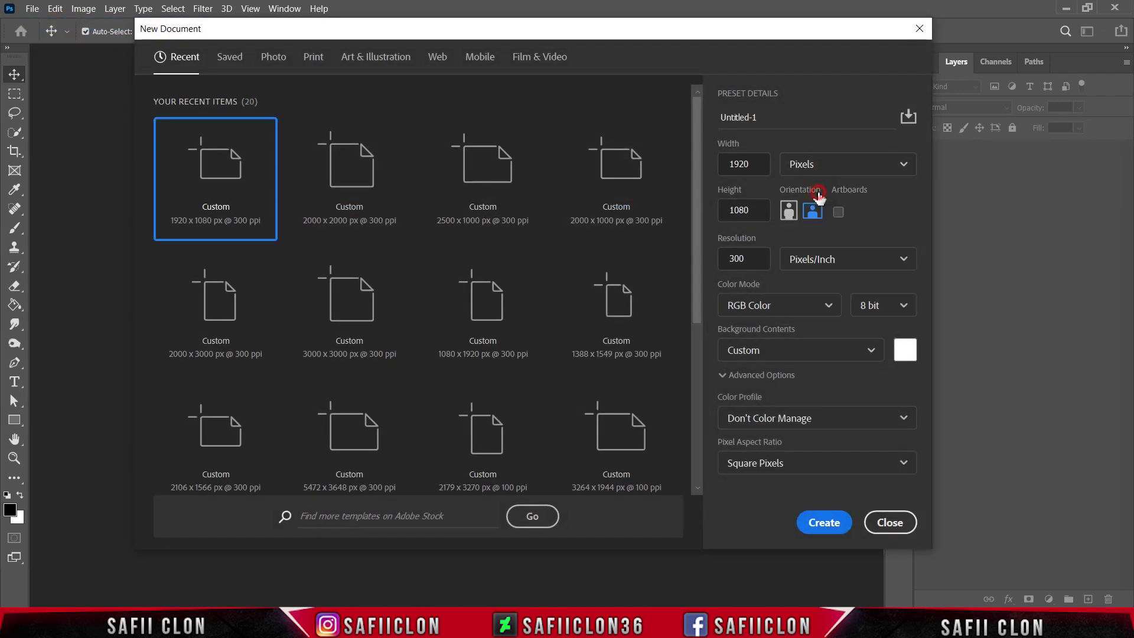
{"action": "left_click_drag", "start_coordinate": [756, 163], "coordinate": [738, 163]}
{"action": "left_click_drag", "start_coordinate": [761, 210], "coordinate": [729, 211]}
{"action": "left_click", "coordinate": [813, 212]}
{"action": "left_click", "coordinate": [833, 259]}
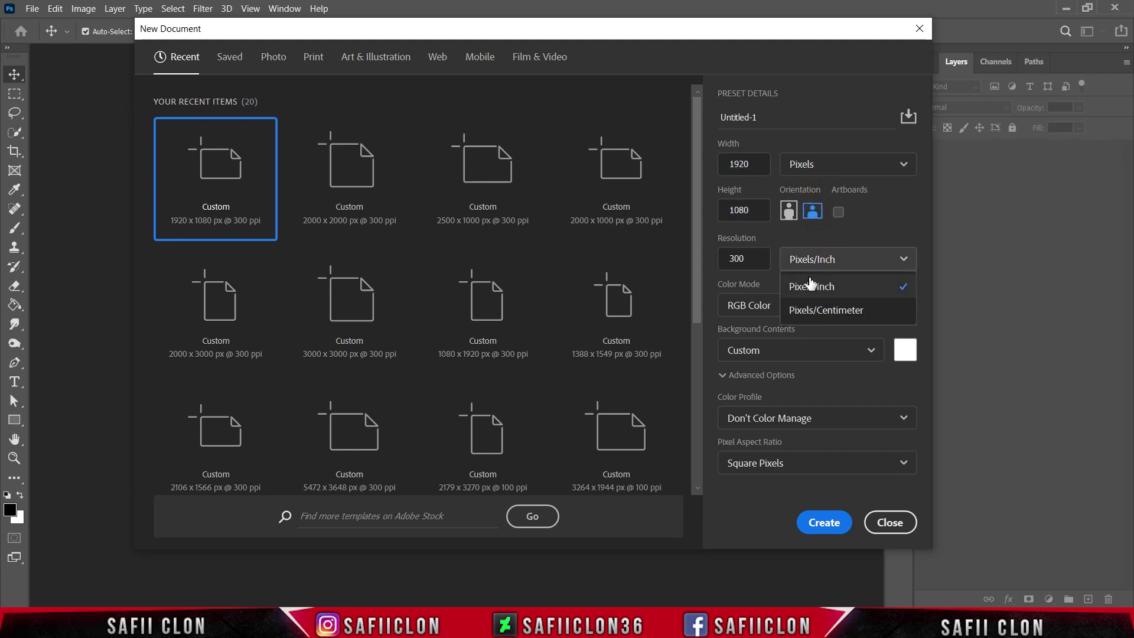
{"action": "left_click", "coordinate": [811, 286]}
{"action": "left_click", "coordinate": [746, 258]}
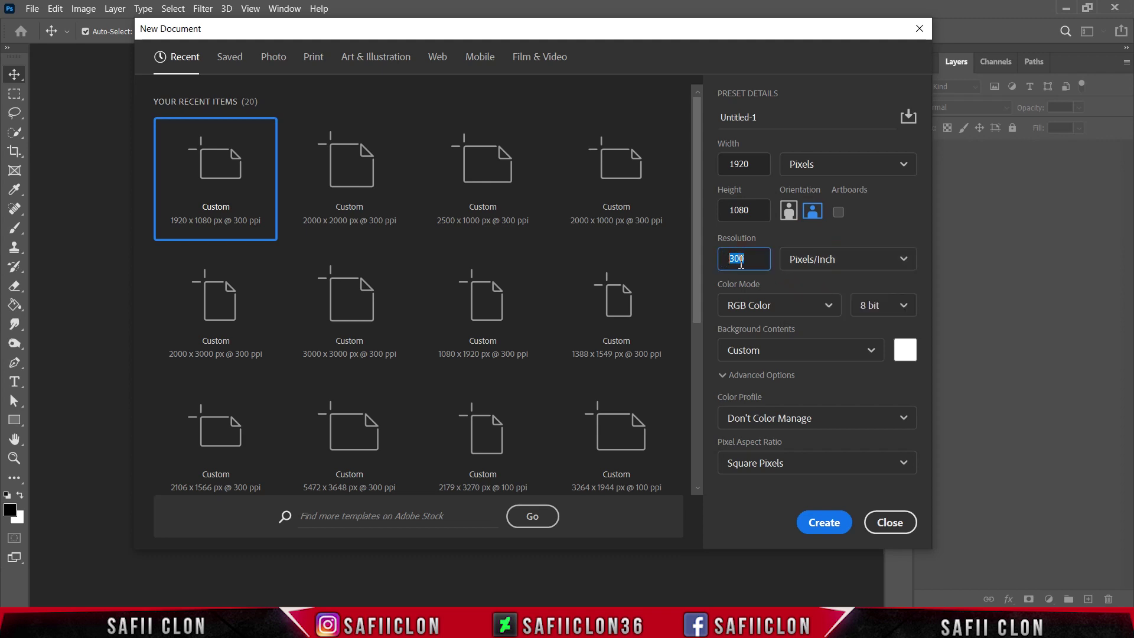
{"action": "left_click", "coordinate": [828, 527]}
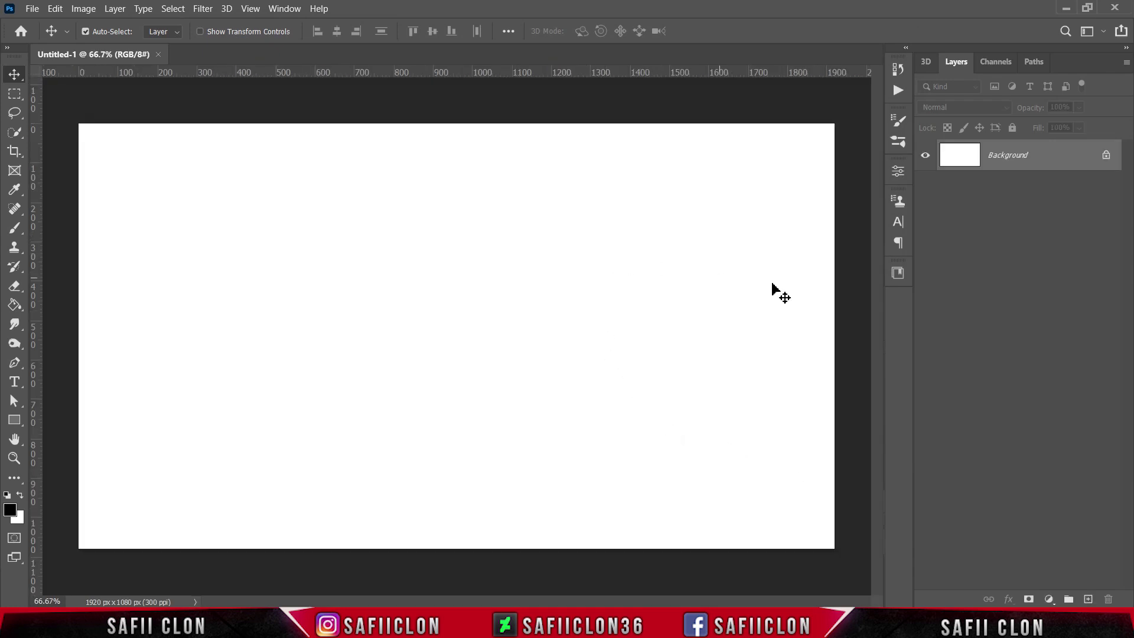
Step: Add a Gradient Fill layer above the background and open its Gradient Editor
{"action": "left_click", "coordinate": [1049, 598]}
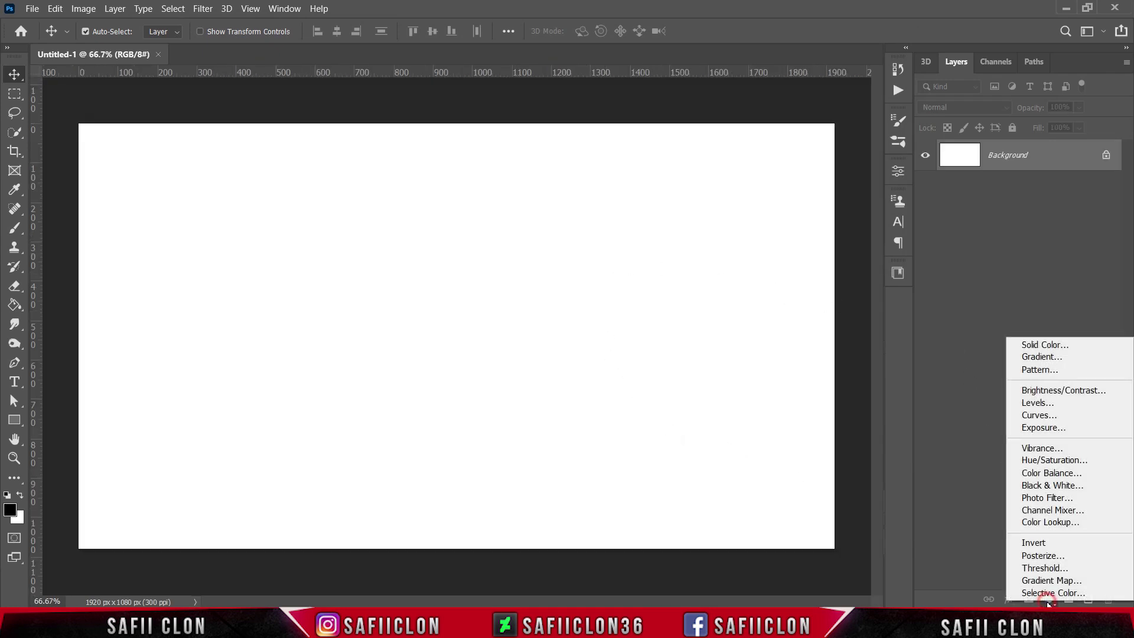
{"action": "left_click", "coordinate": [1040, 356]}
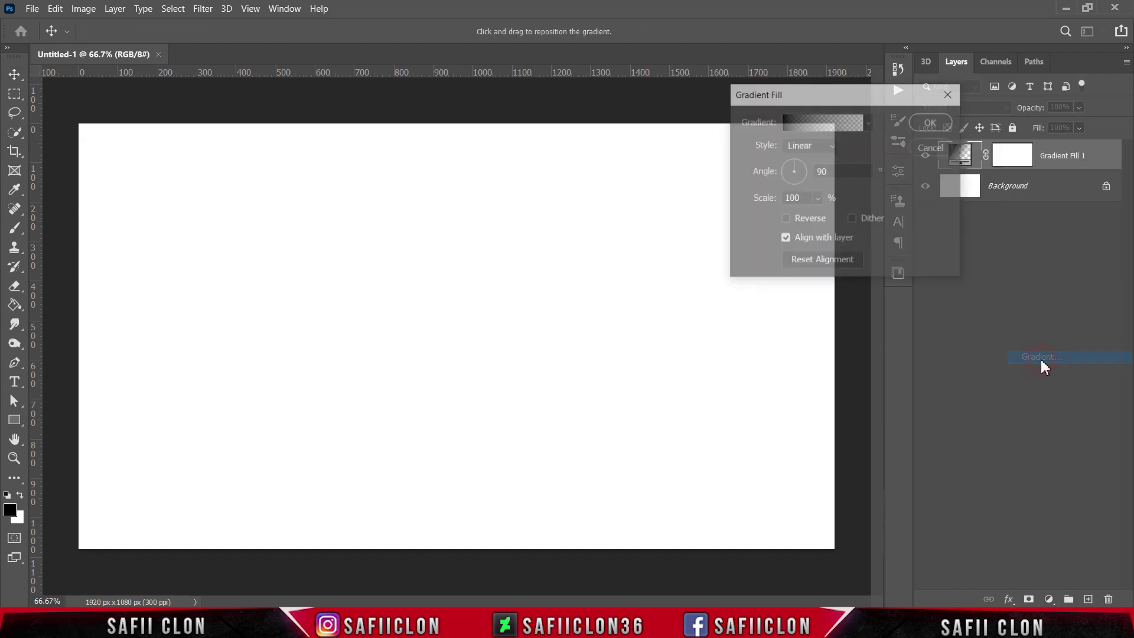
{"action": "left_click", "coordinate": [814, 122]}
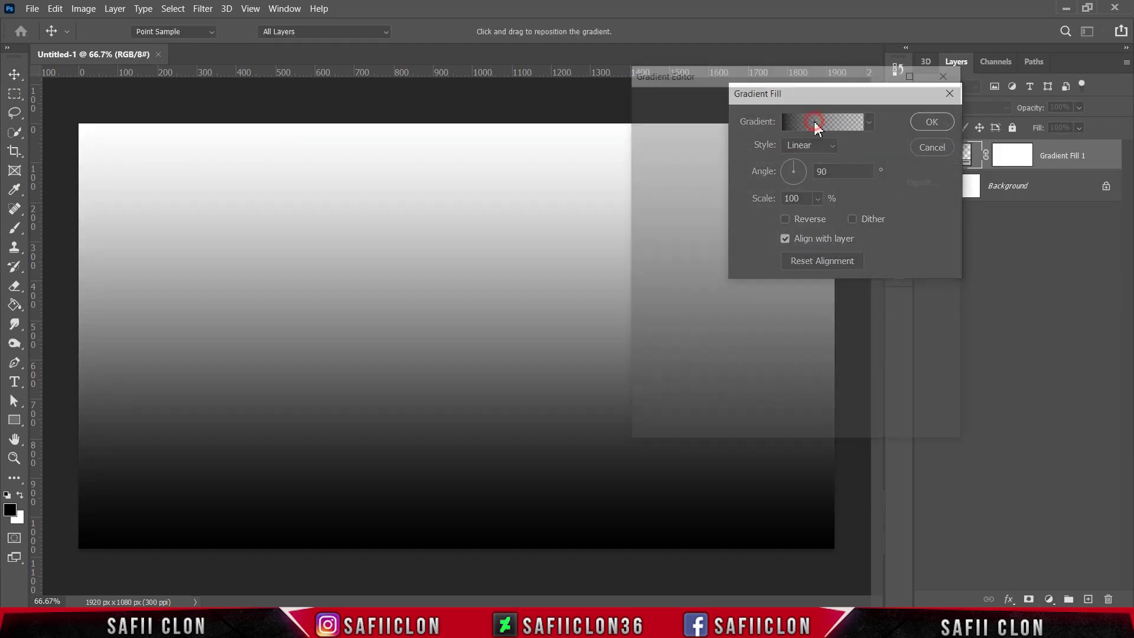
Step: Start from the Black, White preset and set the left stop to #028ccc
{"action": "left_click", "coordinate": [651, 118]}
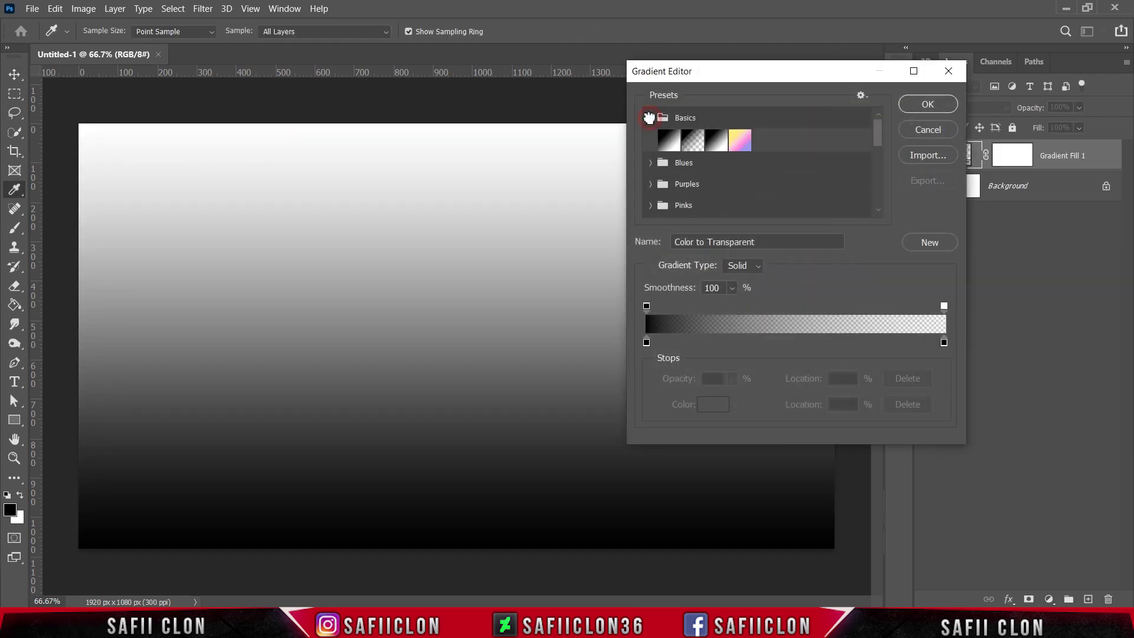
{"action": "left_click", "coordinate": [717, 139]}
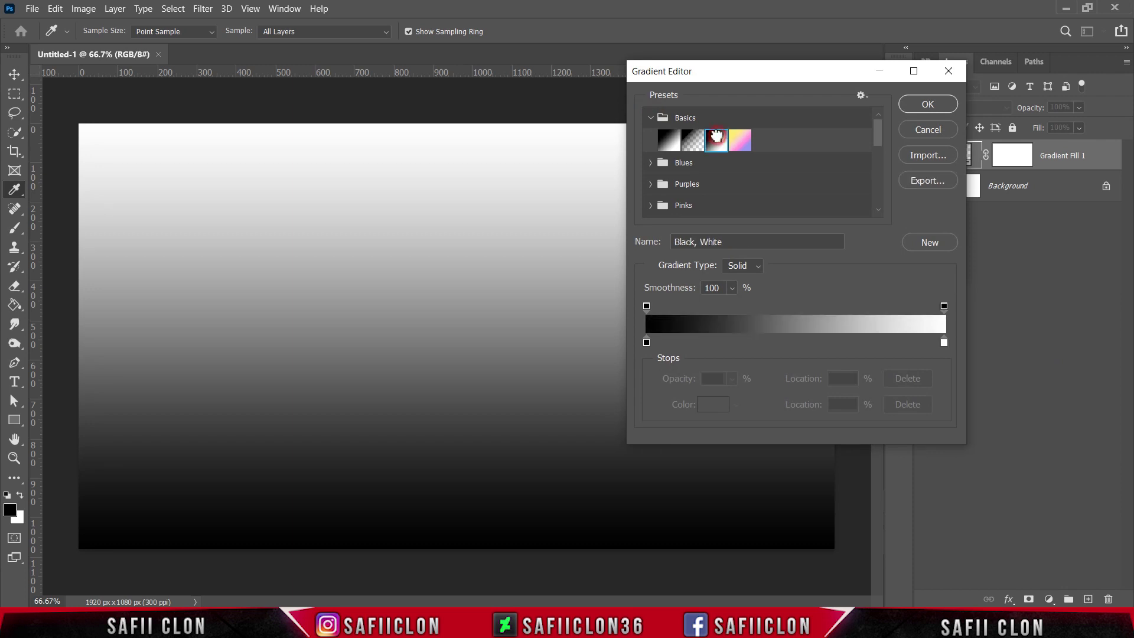
{"action": "left_click", "coordinate": [647, 344]}
{"action": "left_click", "coordinate": [715, 406]}
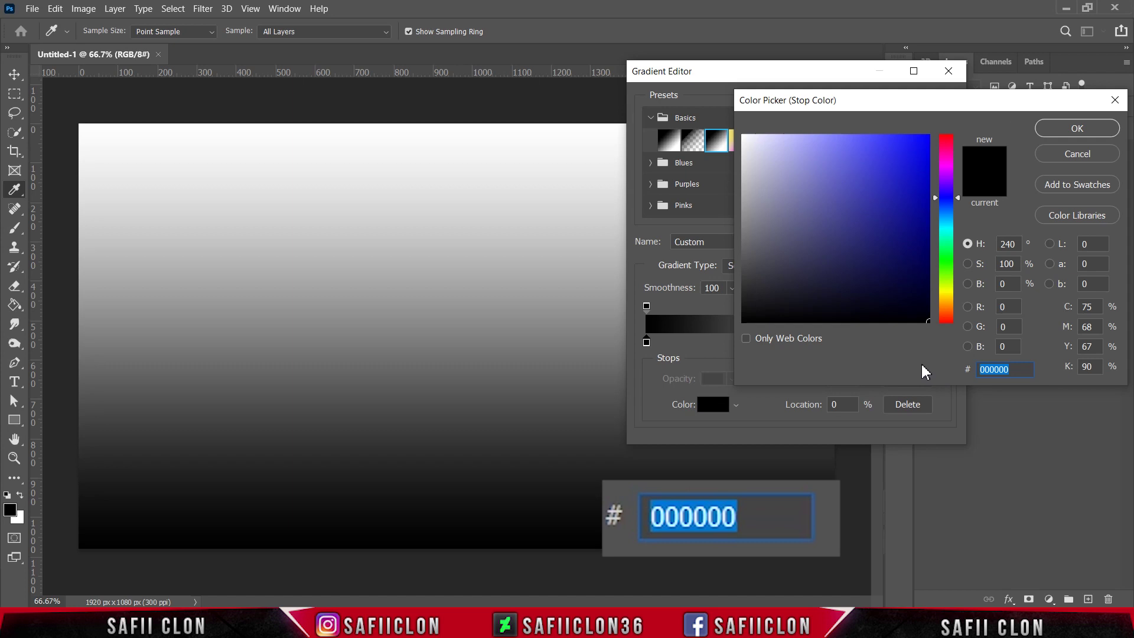
{"action": "type", "text": "0"}
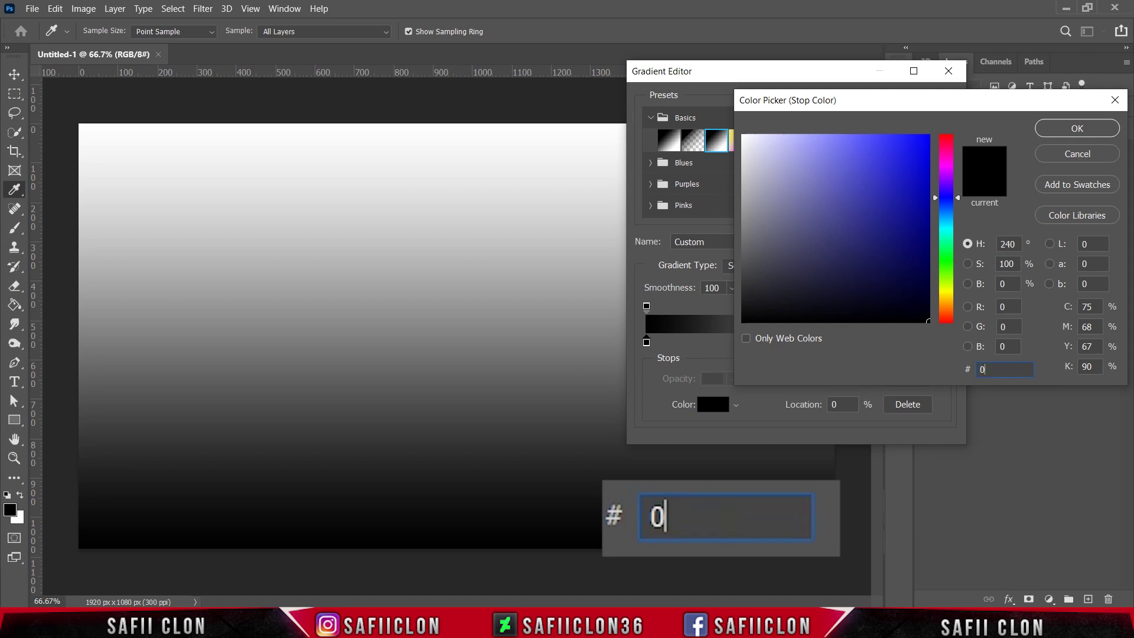
{"action": "type", "text": "28cc"}
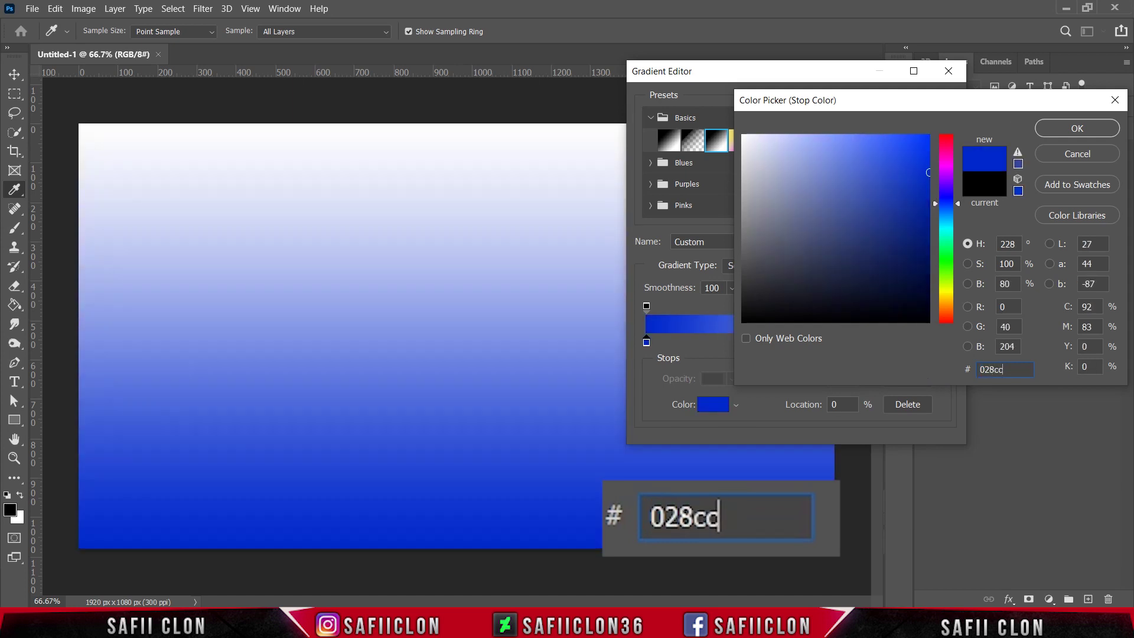
{"action": "type", "text": "c"}
{"action": "left_click", "coordinate": [1075, 128]}
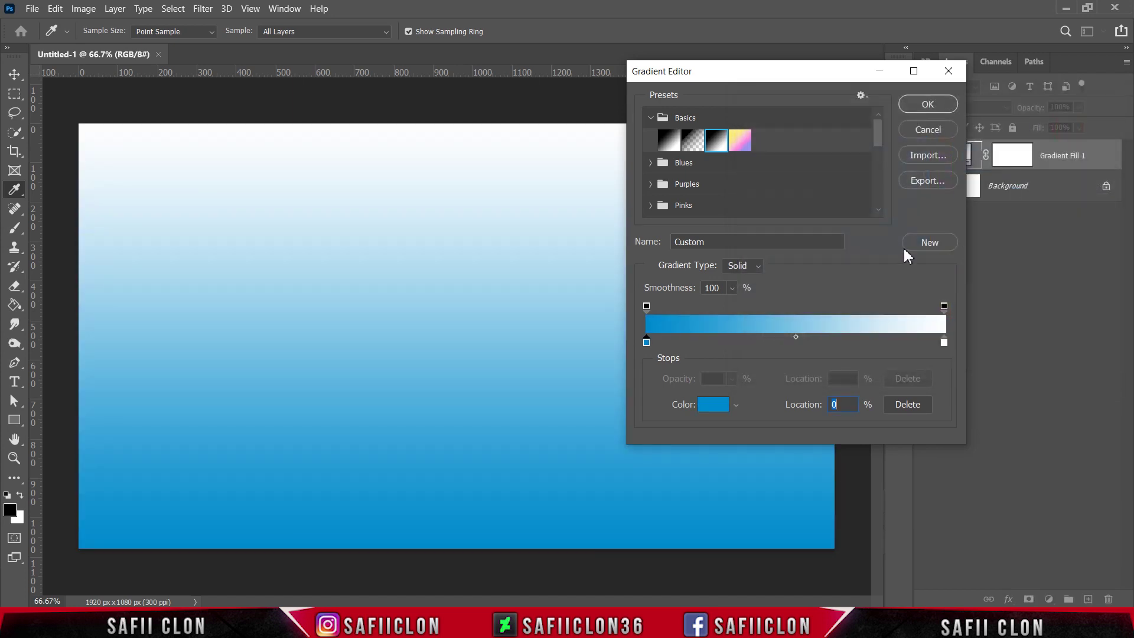
Step: Set the right gradient stop to dark blue #004165
{"action": "left_click", "coordinate": [944, 343]}
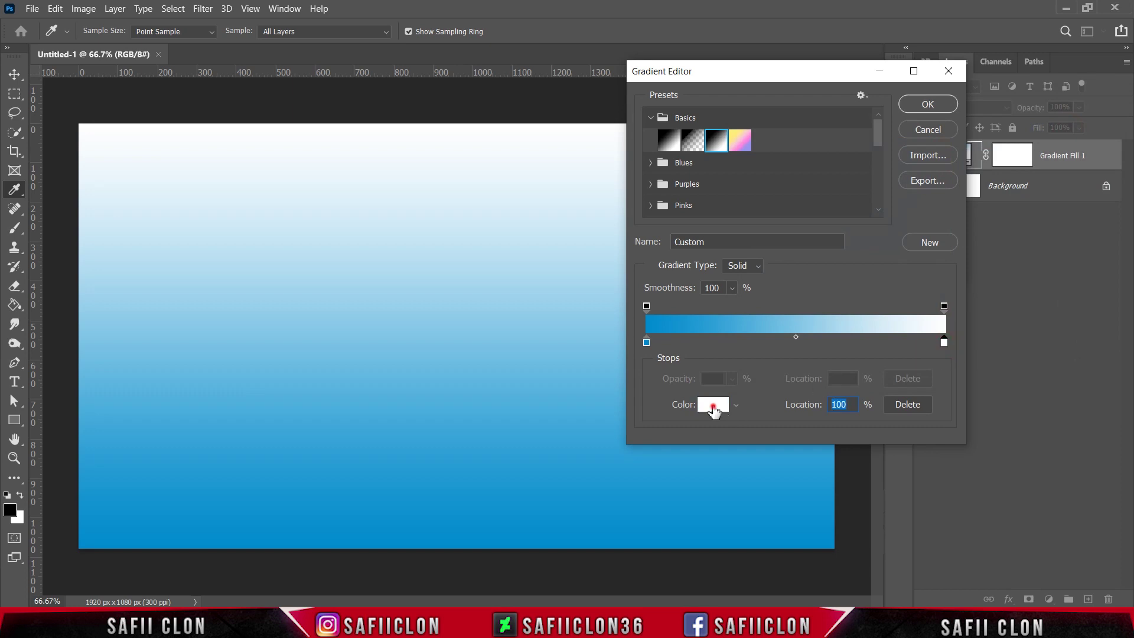
{"action": "left_click", "coordinate": [714, 406]}
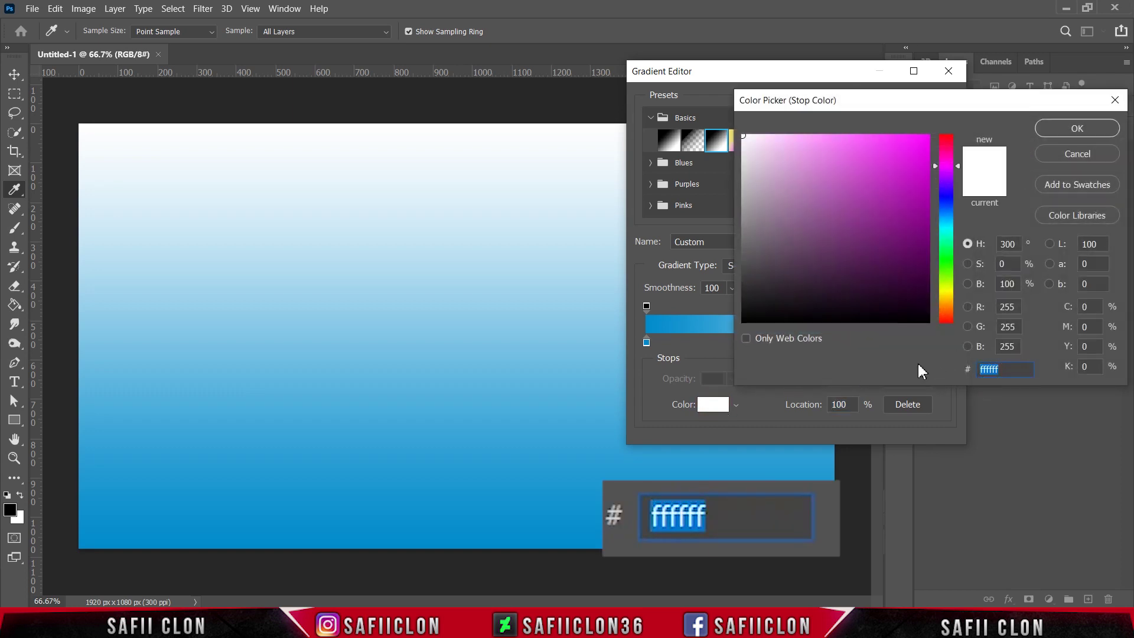
{"action": "type", "text": "0041"}
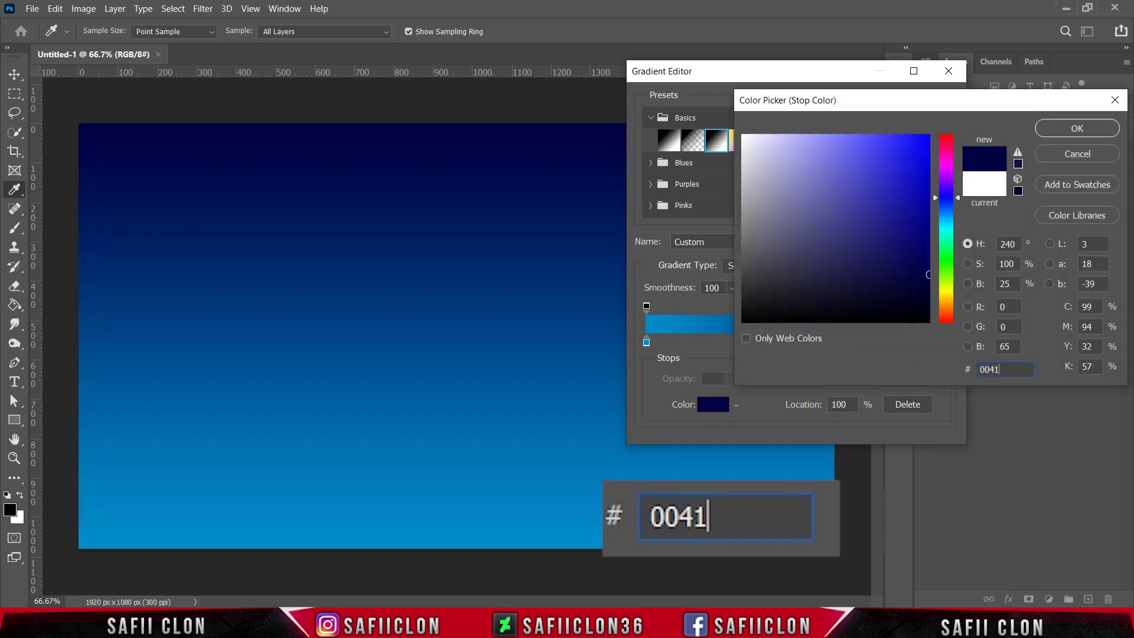
{"action": "type", "text": "65"}
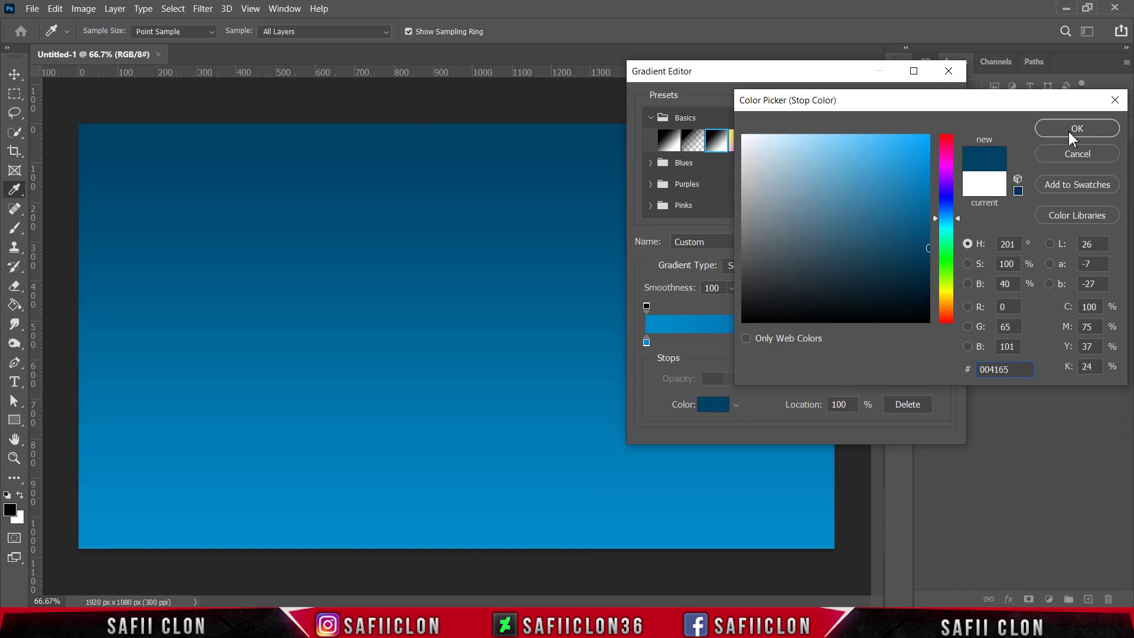
{"action": "left_click", "coordinate": [1070, 134]}
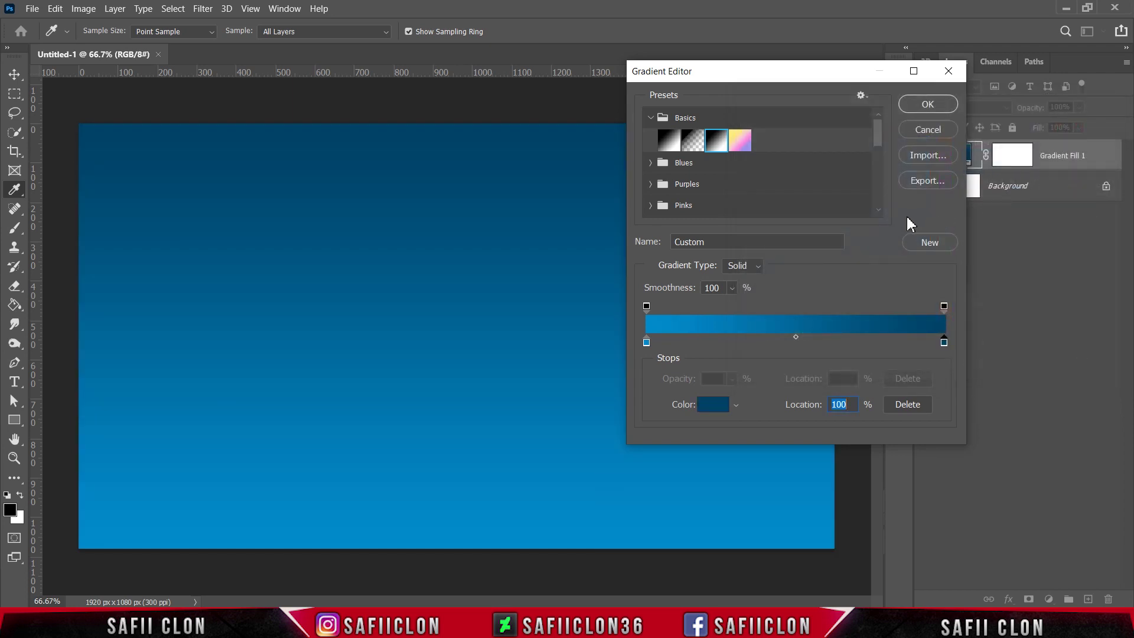
Step: Accept the blue gradient, set the fill to Radial at 243% scale, and apply it
{"action": "left_click", "coordinate": [926, 104]}
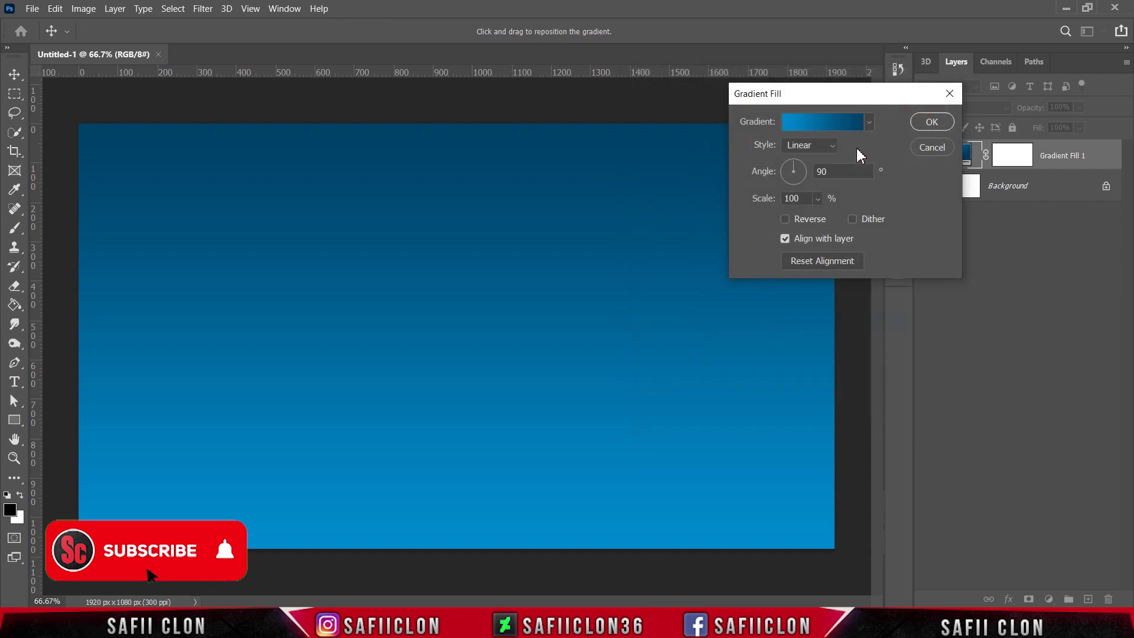
{"action": "left_click", "coordinate": [833, 147]}
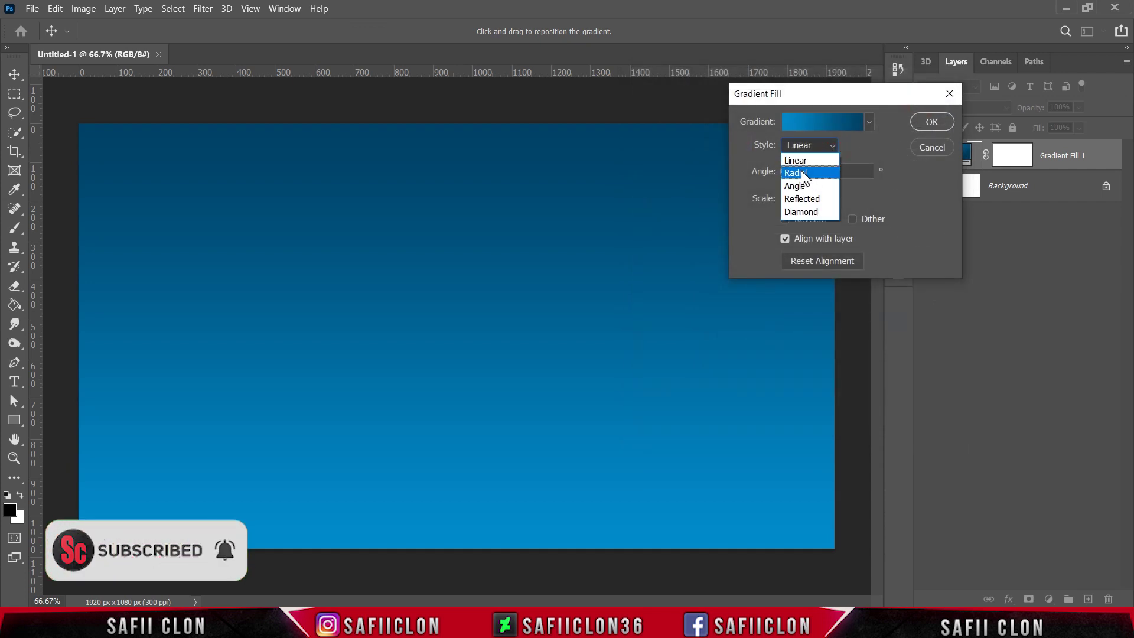
{"action": "left_click", "coordinate": [801, 169]}
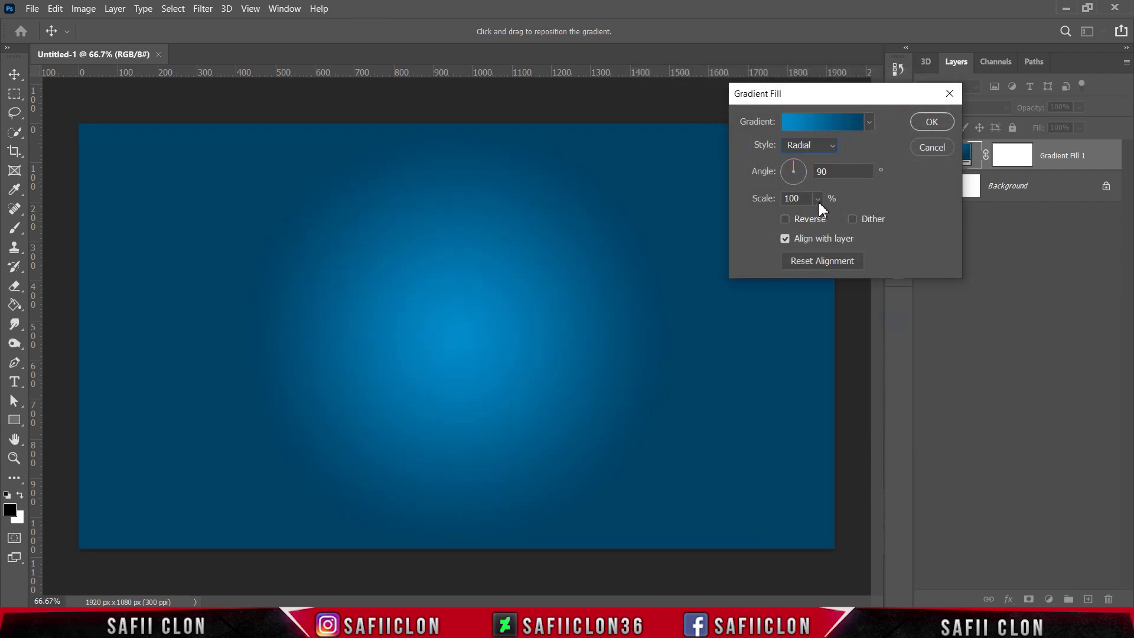
{"action": "left_click", "coordinate": [817, 199]}
{"action": "left_click_drag", "start_coordinate": [824, 215], "coordinate": [829, 218]}
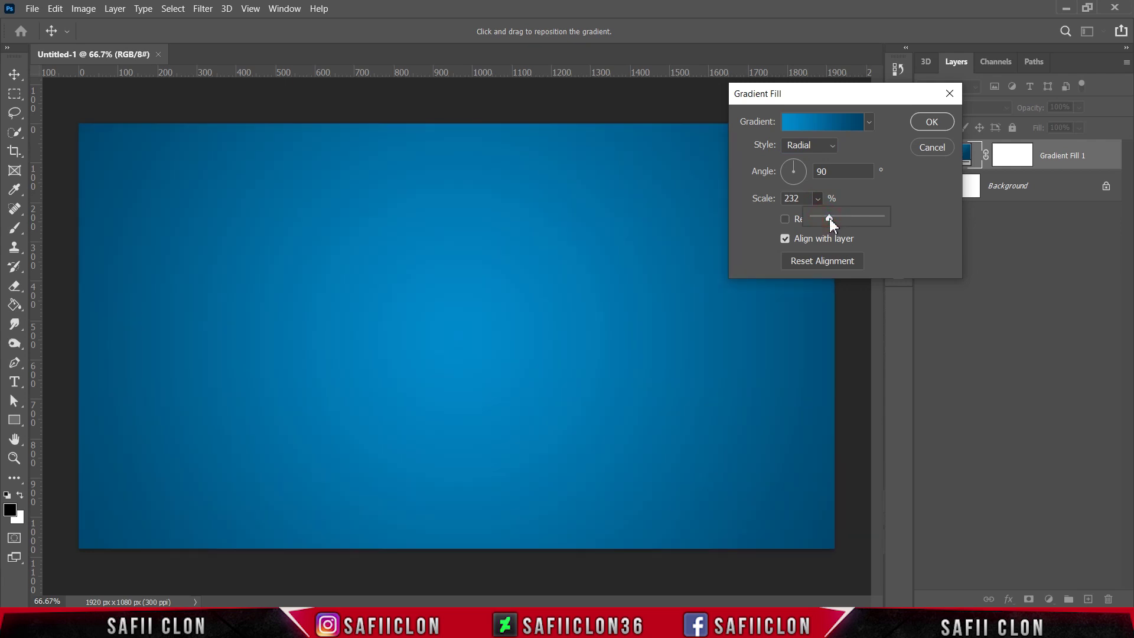
{"action": "left_click", "coordinate": [824, 199]}
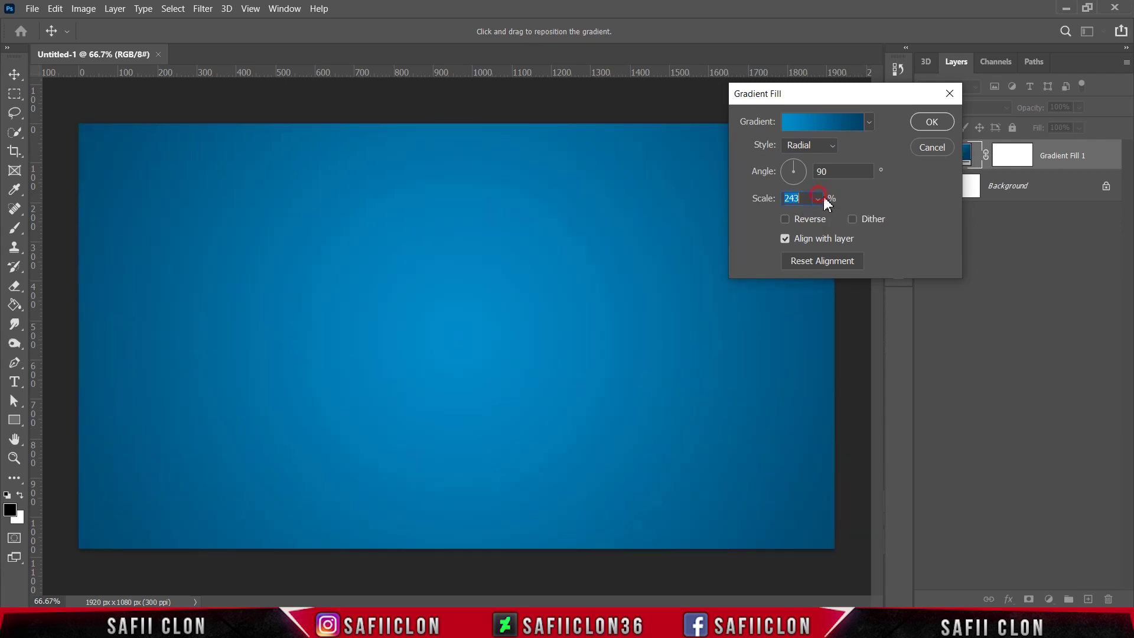
{"action": "left_click", "coordinate": [931, 122]}
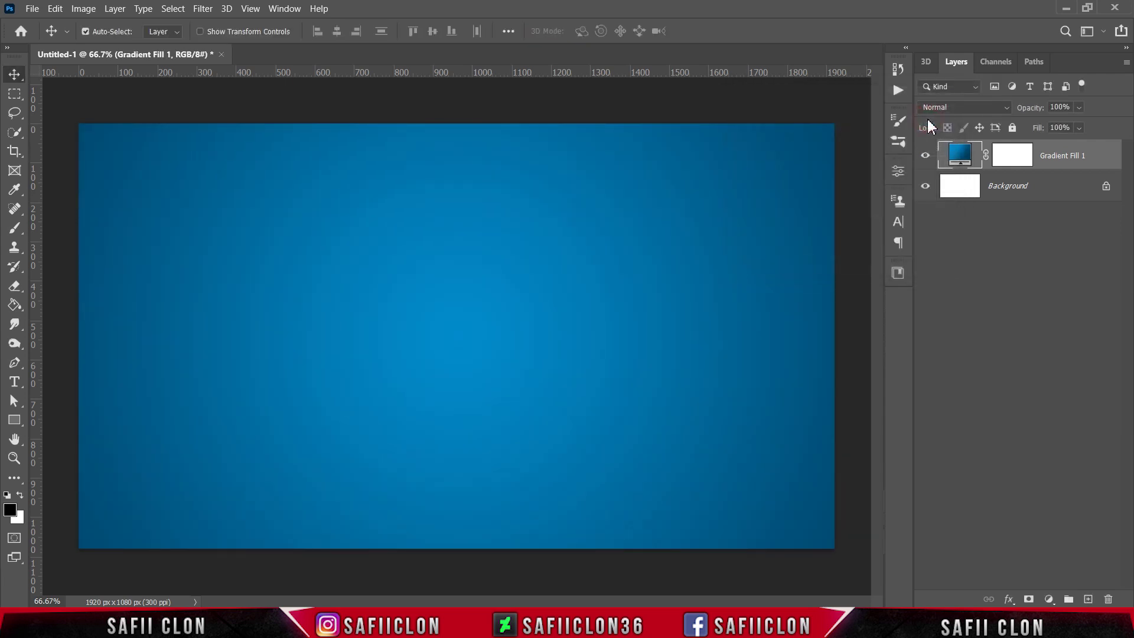
Step: Select the Horizontal Type tool with Bernard MT Condensed as the font
{"action": "left_click", "coordinate": [14, 381]}
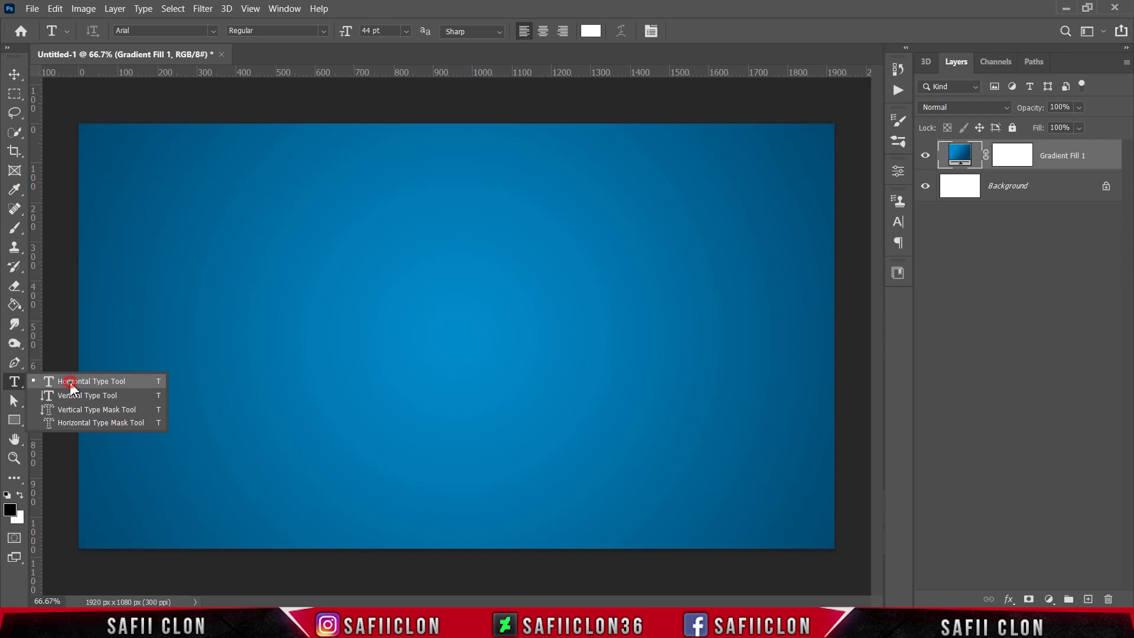
{"action": "left_click", "coordinate": [70, 382]}
{"action": "left_click", "coordinate": [214, 32]}
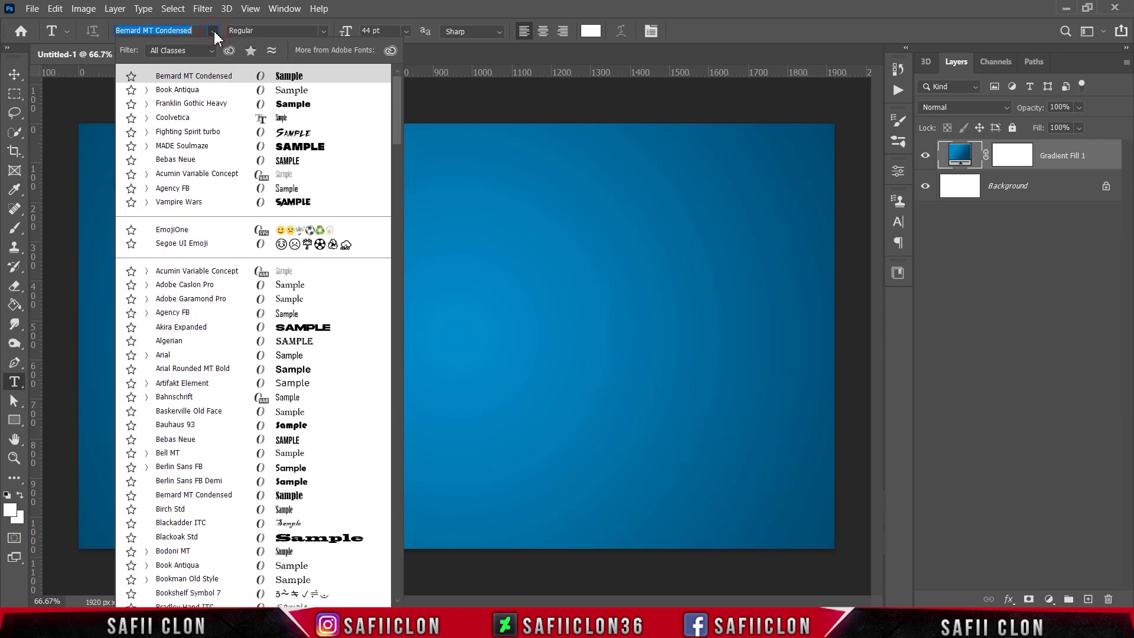
{"action": "scroll", "coordinate": [223, 132], "scroll_direction": "down", "scroll_amount": 2}
{"action": "scroll", "coordinate": [248, 152], "scroll_direction": "down", "scroll_amount": 4}
{"action": "scroll", "coordinate": [223, 197], "scroll_direction": "down", "scroll_amount": 2}
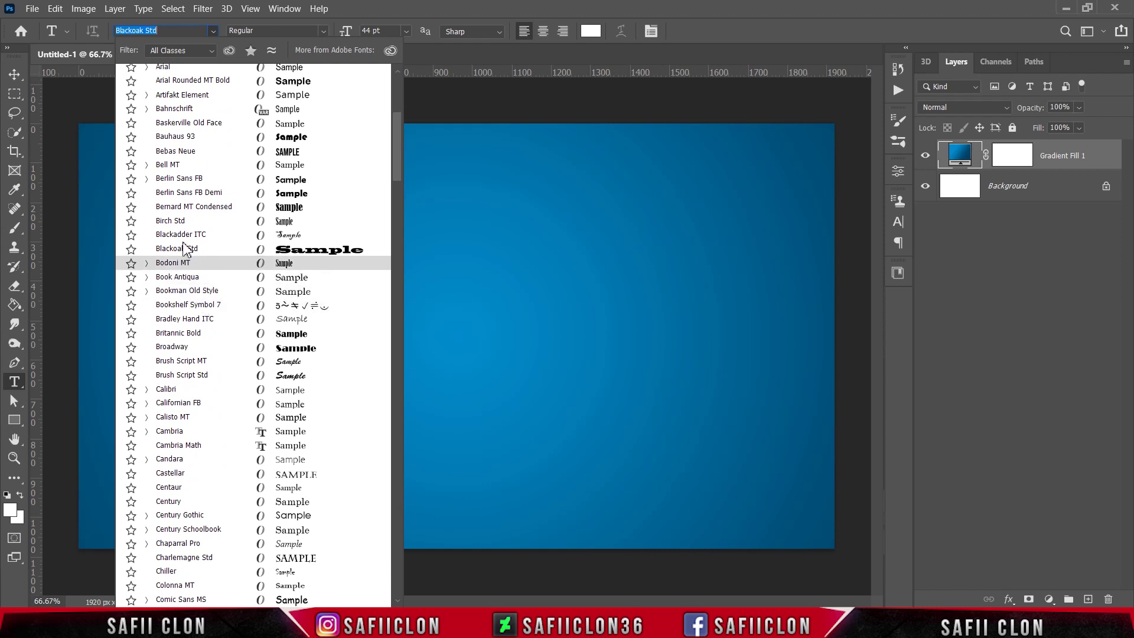
{"action": "left_click", "coordinate": [187, 206]}
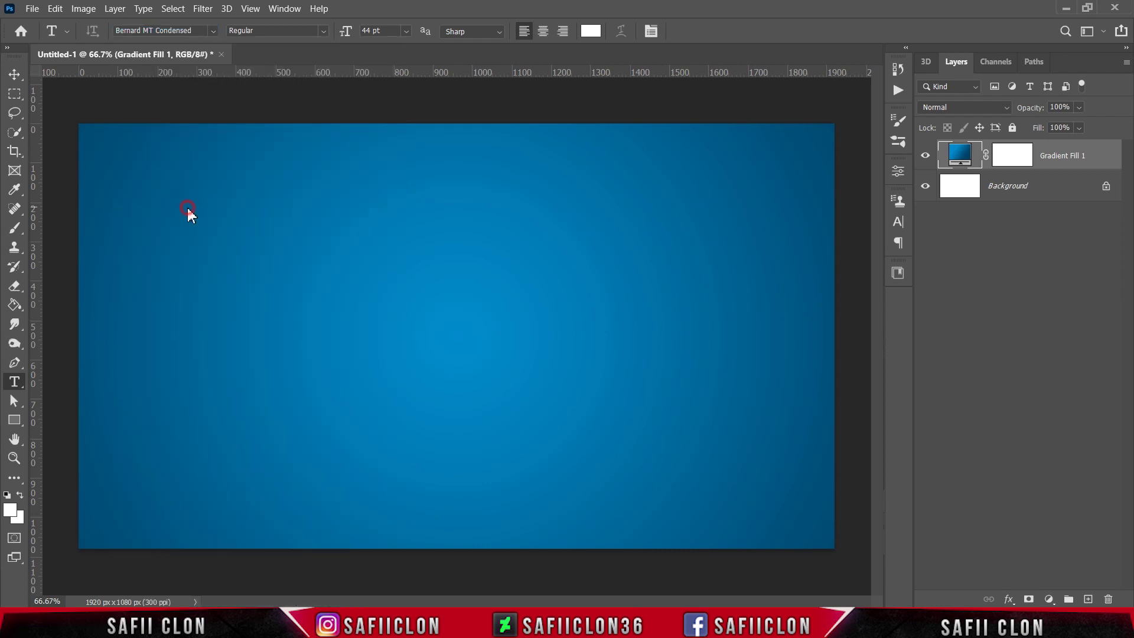
Step: Type a white '2' on the canvas and commit it
{"action": "left_click", "coordinate": [326, 332]}
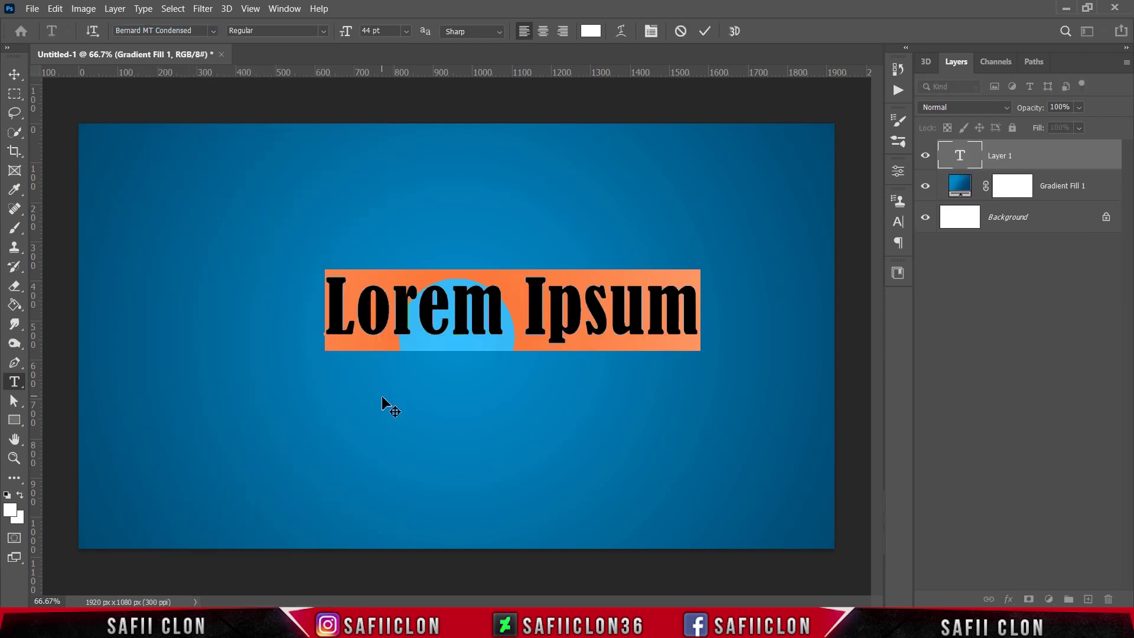
{"action": "type", "text": "2"}
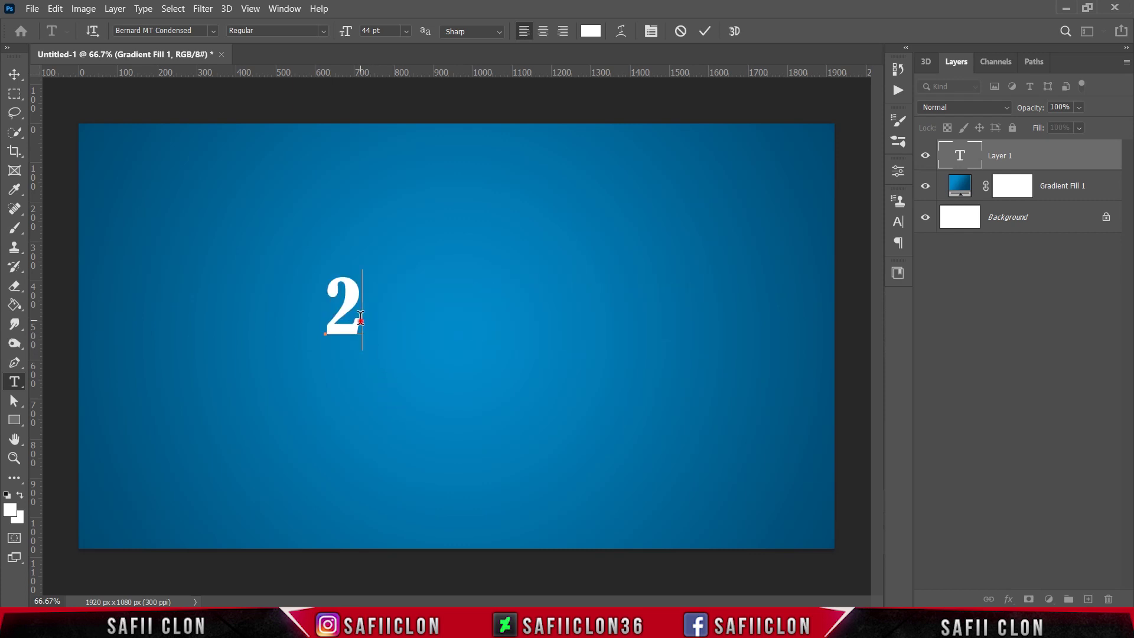
{"action": "key", "text": "ctrl+a"}
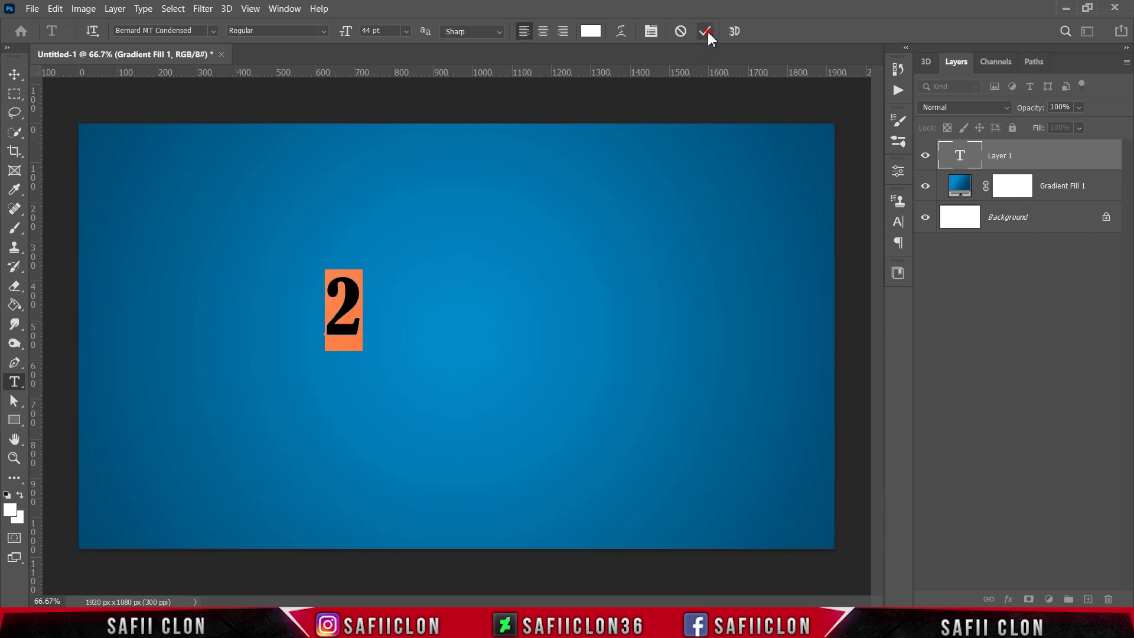
{"action": "left_click", "coordinate": [706, 32]}
Step: Scale the 2 to about 295%, rotate it to -19.2°, position it and commit
{"action": "key", "text": "ctrl+t"}
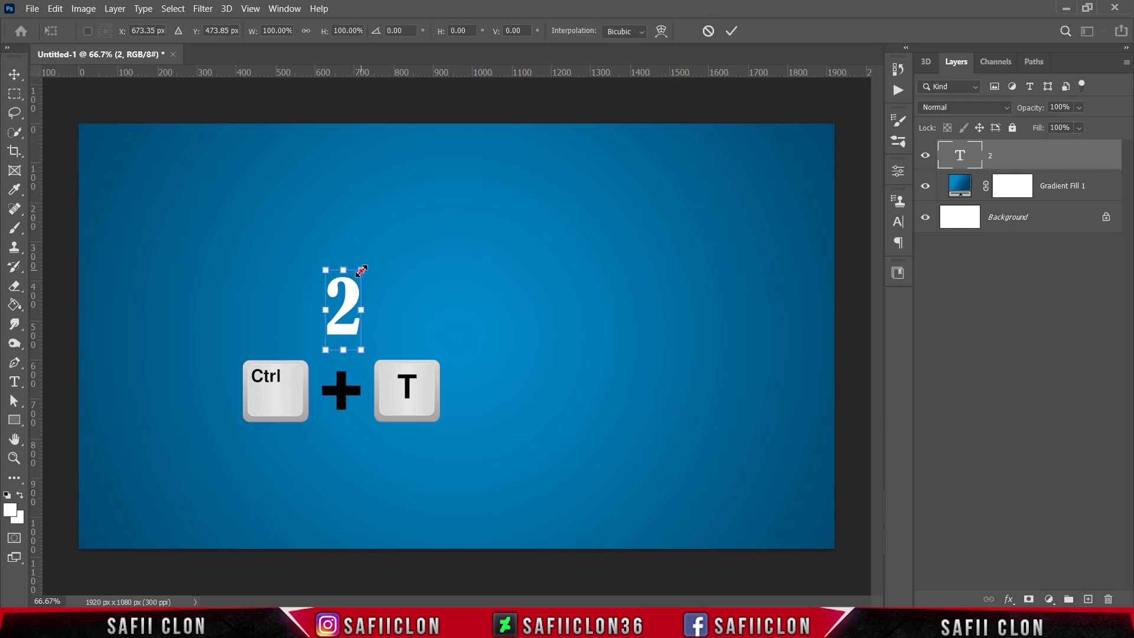
{"action": "left_click_drag", "start_coordinate": [362, 271], "coordinate": [412, 233]}
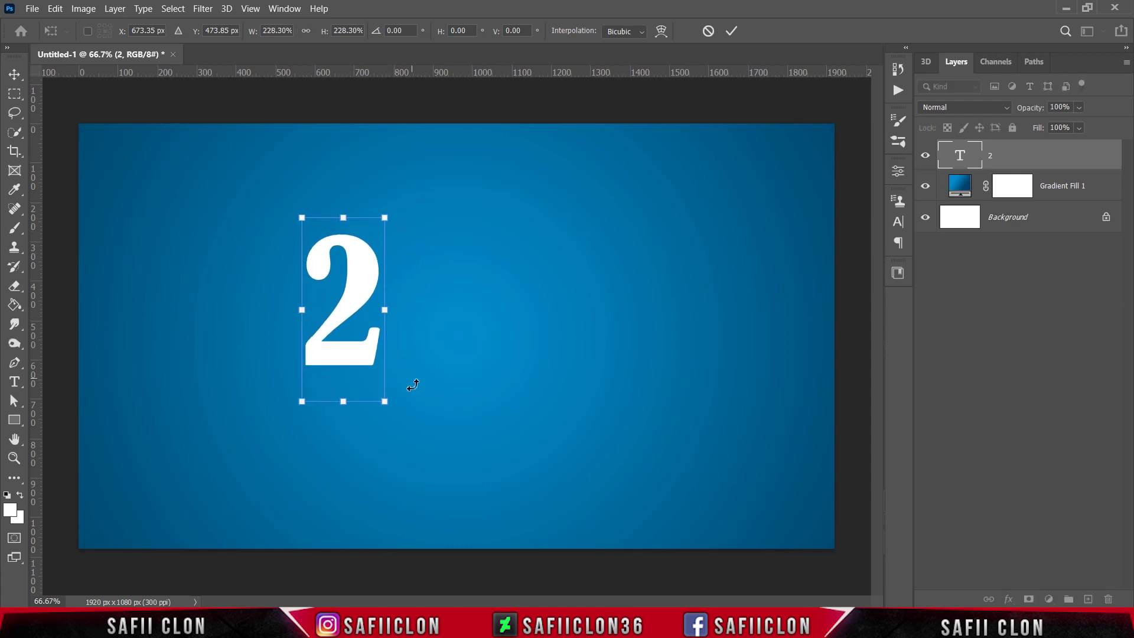
{"action": "left_click_drag", "start_coordinate": [413, 385], "coordinate": [420, 411]}
{"action": "left_click_drag", "start_coordinate": [369, 215], "coordinate": [399, 193]}
{"action": "left_click_drag", "start_coordinate": [362, 322], "coordinate": [354, 332]}
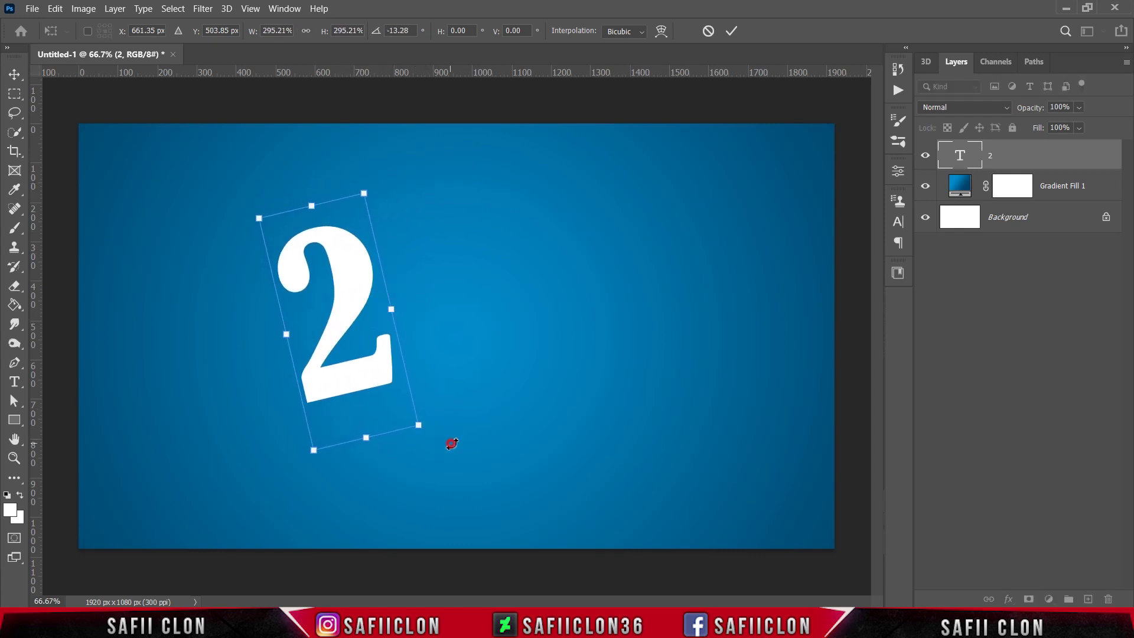
{"action": "left_click_drag", "start_coordinate": [452, 443], "coordinate": [473, 436]}
{"action": "left_click_drag", "start_coordinate": [379, 365], "coordinate": [392, 365]}
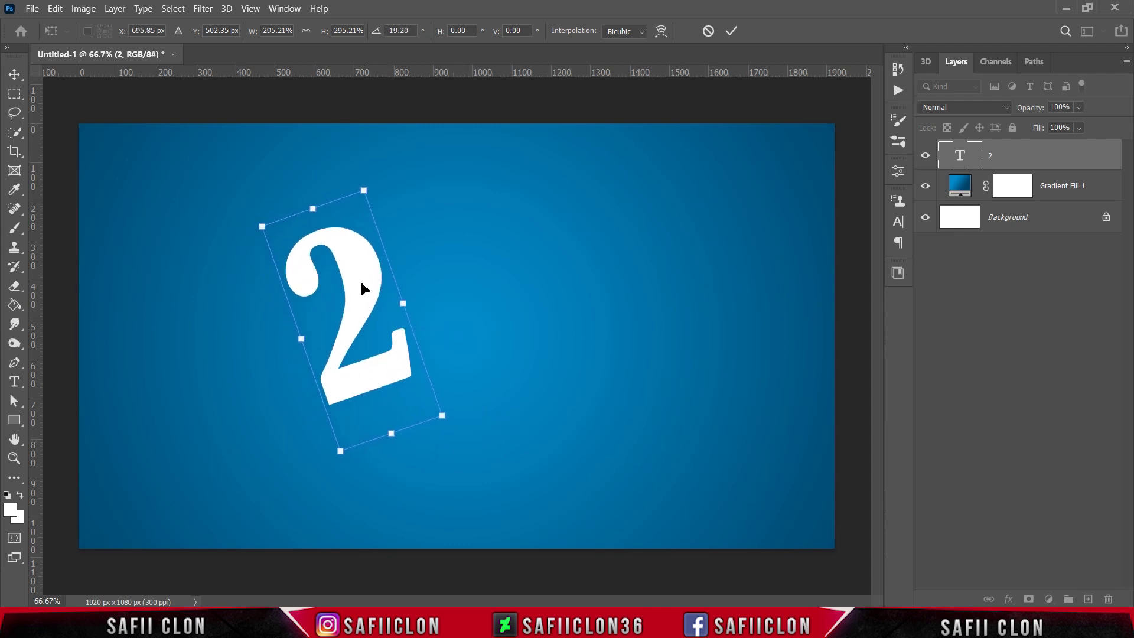
{"action": "left_click_drag", "start_coordinate": [362, 288], "coordinate": [360, 280]}
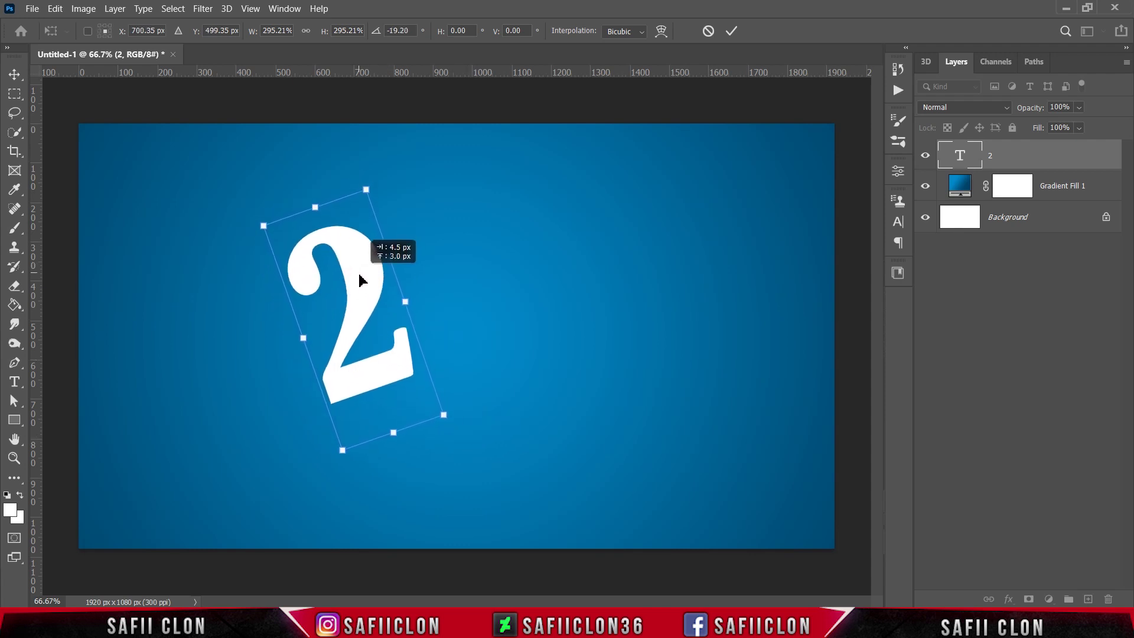
{"action": "left_click", "coordinate": [731, 32]}
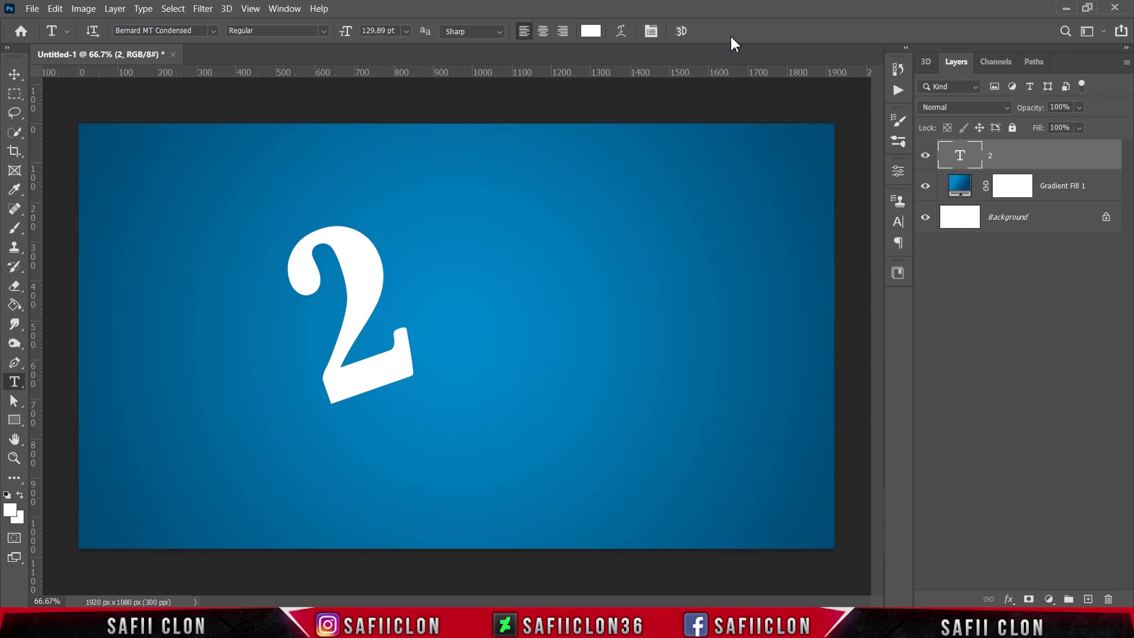
Step: Duplicate the 2 layer as '2 copy'
{"action": "right_click", "coordinate": [1005, 157]}
{"action": "left_click", "coordinate": [838, 76]}
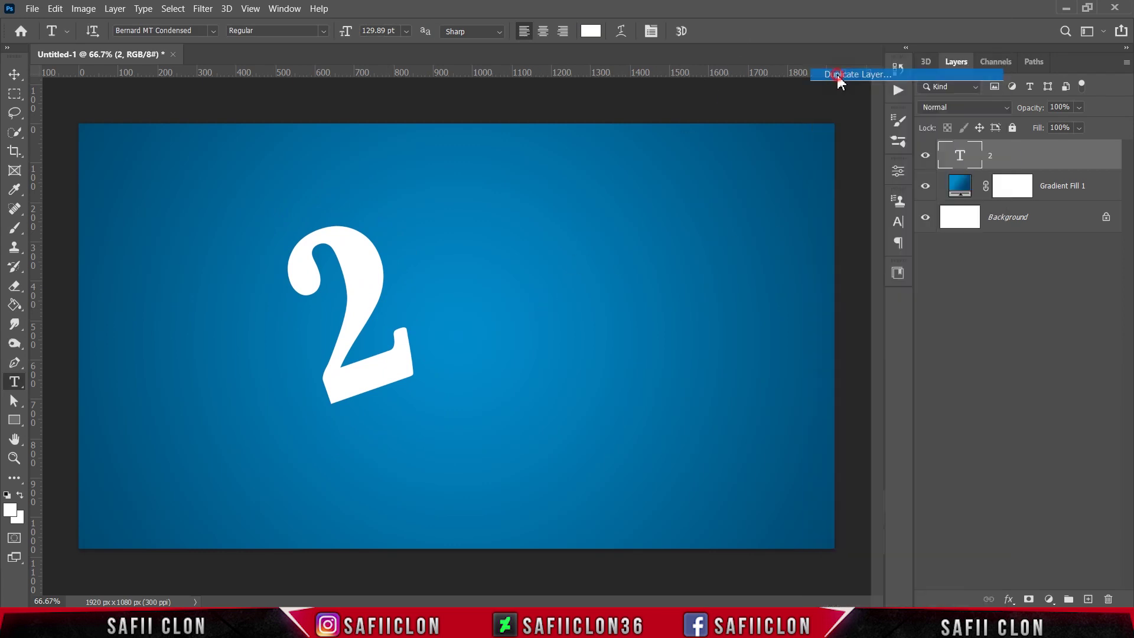
{"action": "left_click", "coordinate": [690, 163]}
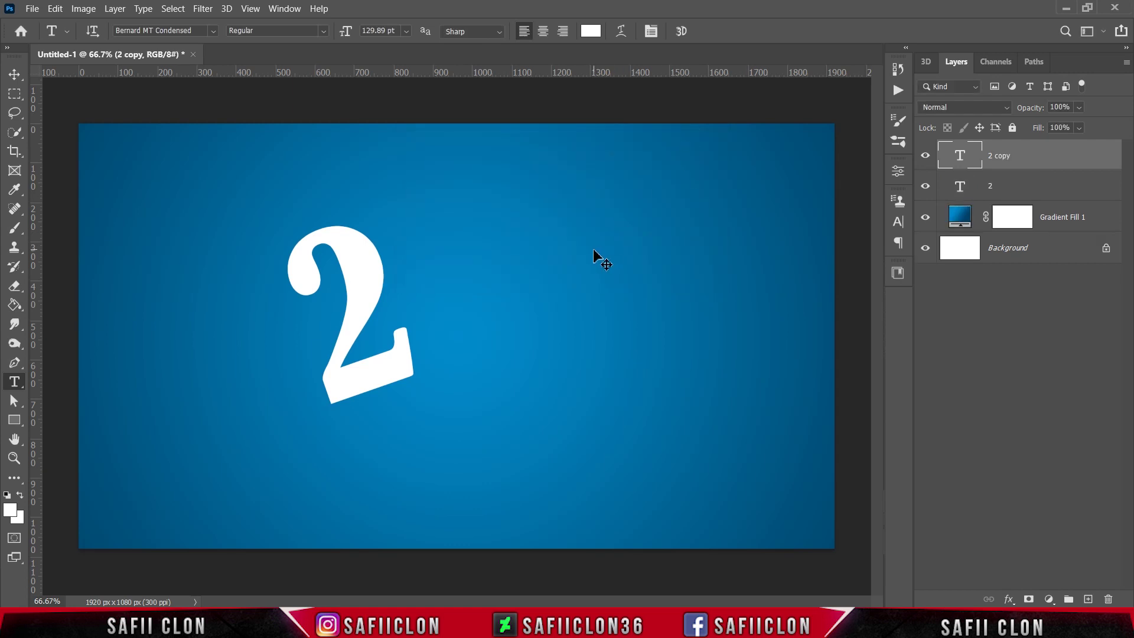
Step: Move the copied 2 to the right, rotate it to about 45.63°, and commit
{"action": "key", "text": "ctrl+t"}
{"action": "left_click_drag", "start_coordinate": [354, 278], "coordinate": [536, 253]}
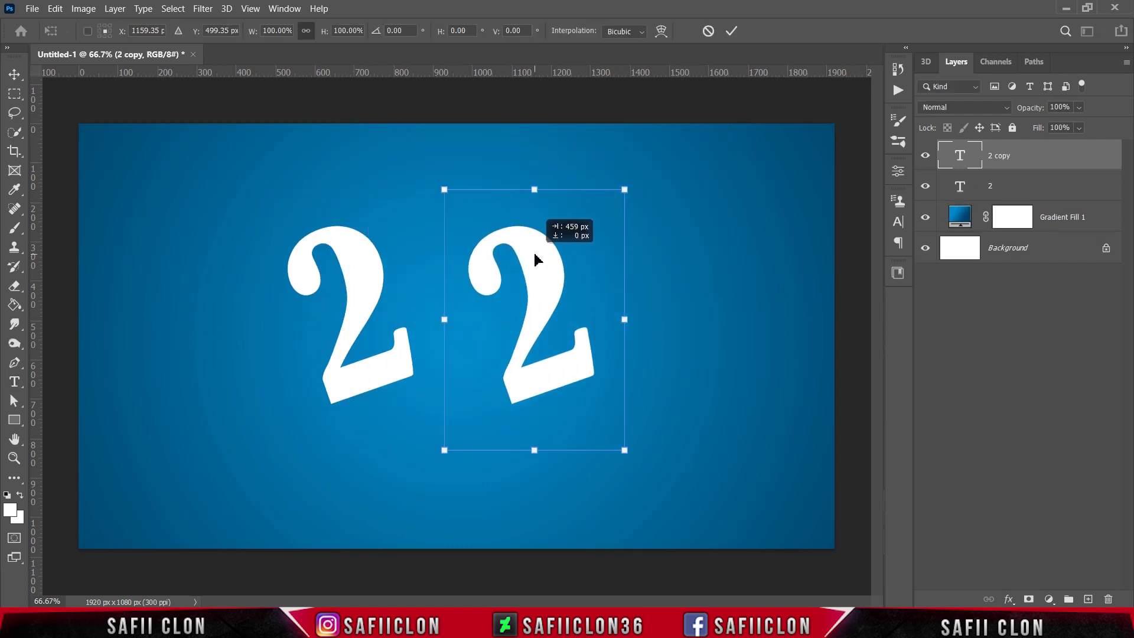
{"action": "left_click_drag", "start_coordinate": [642, 452], "coordinate": [550, 499]}
{"action": "left_click_drag", "start_coordinate": [538, 245], "coordinate": [536, 287]}
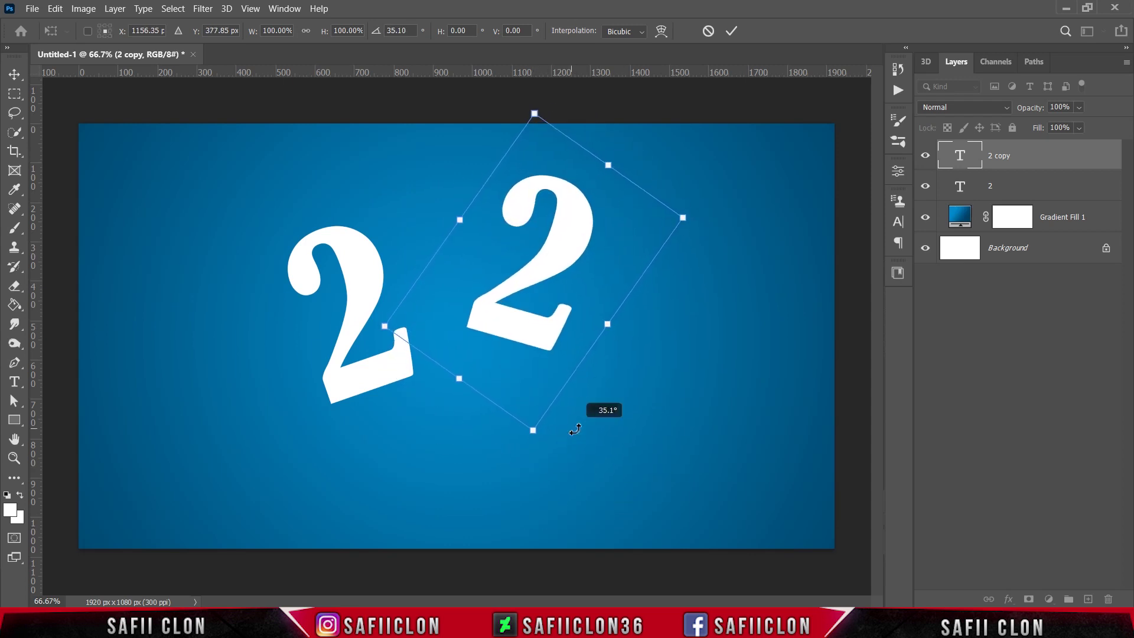
{"action": "left_click_drag", "start_coordinate": [577, 431], "coordinate": [538, 436]}
{"action": "left_click_drag", "start_coordinate": [571, 236], "coordinate": [577, 240]}
{"action": "left_click_drag", "start_coordinate": [667, 318], "coordinate": [665, 295]}
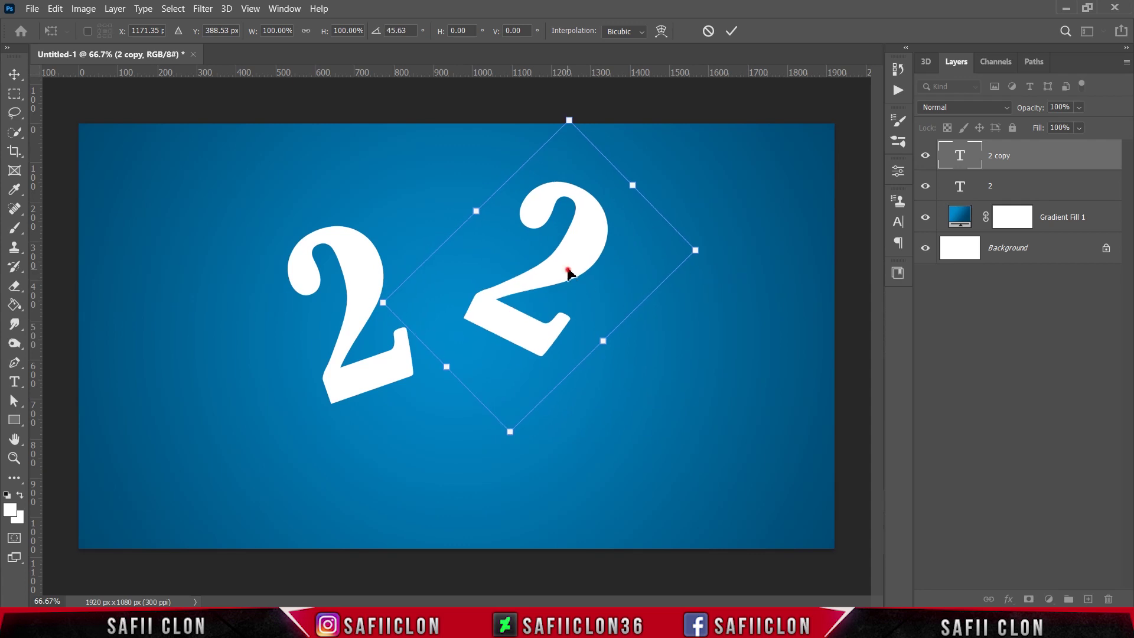
{"action": "left_click_drag", "start_coordinate": [567, 270], "coordinate": [587, 240]}
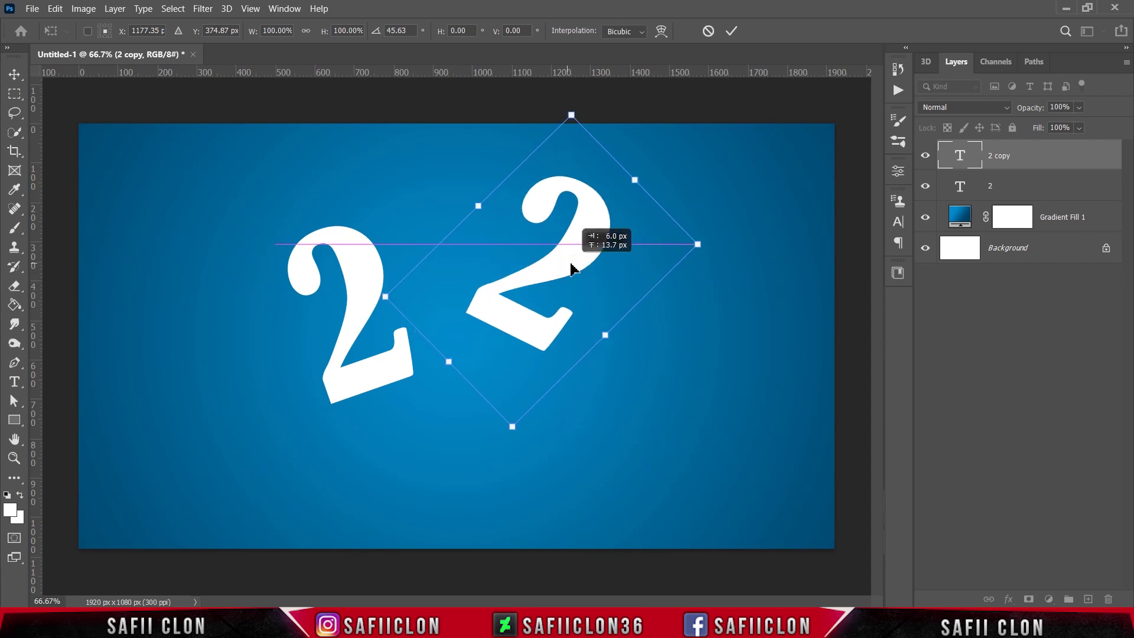
{"action": "left_click", "coordinate": [726, 34]}
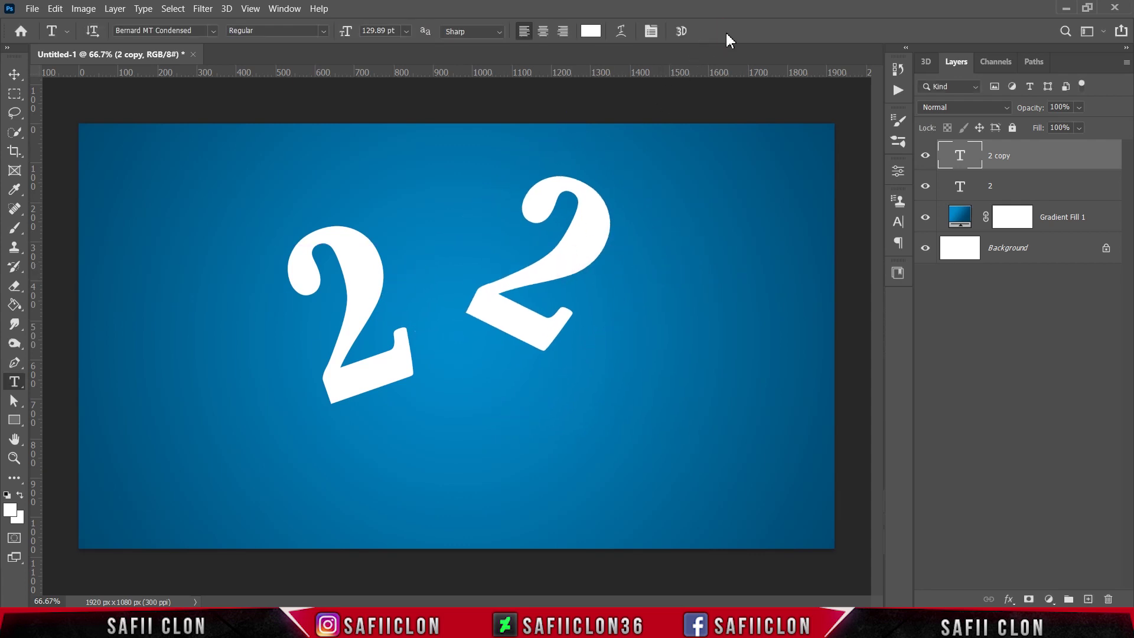
Step: Duplicate '2 copy' as '2 copy 2' and move it below layer 2
{"action": "right_click", "coordinate": [1026, 161]}
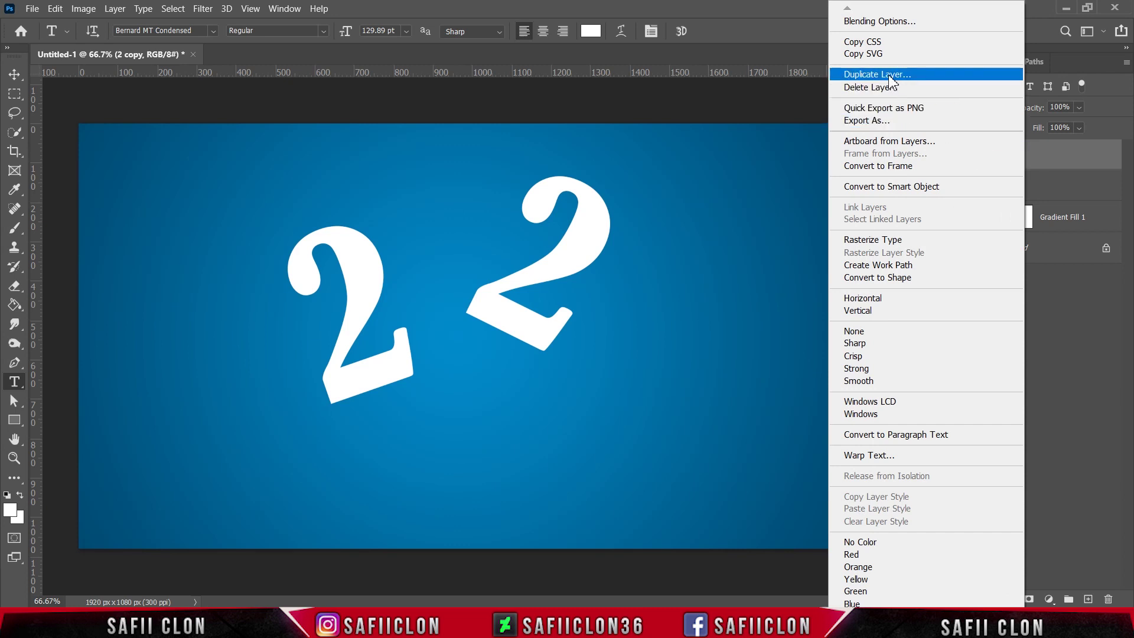
{"action": "left_click", "coordinate": [891, 75]}
{"action": "left_click", "coordinate": [692, 165]}
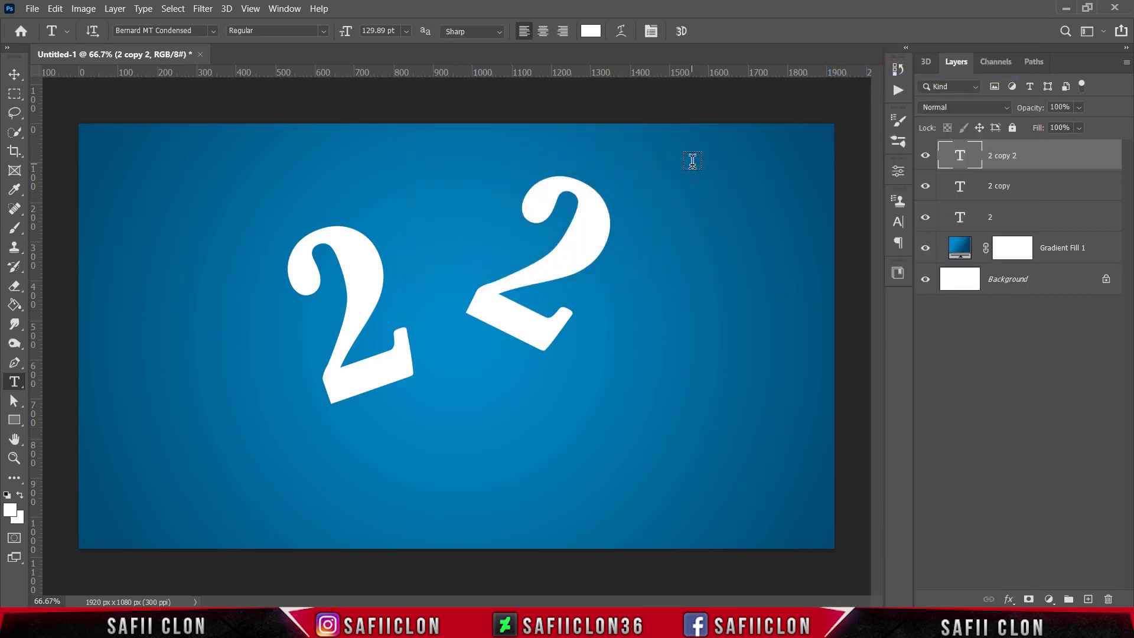
{"action": "left_click_drag", "start_coordinate": [1026, 162], "coordinate": [1027, 230]}
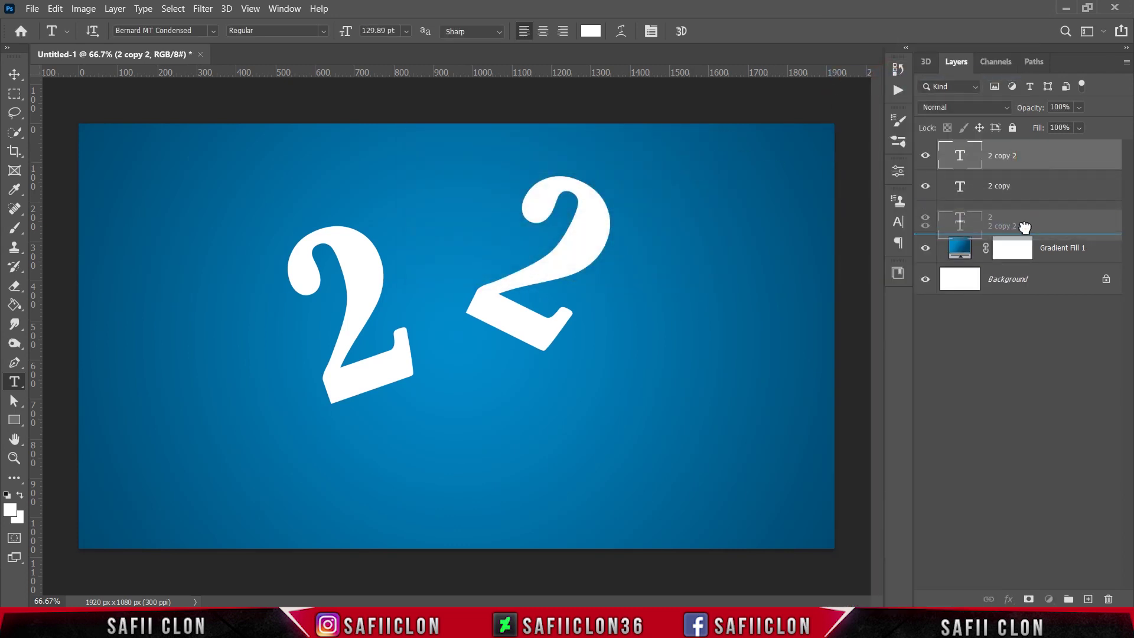
Step: Move the third 2 down-right, rotate it to about -24.7°, and commit
{"action": "key", "text": "ctrl+t"}
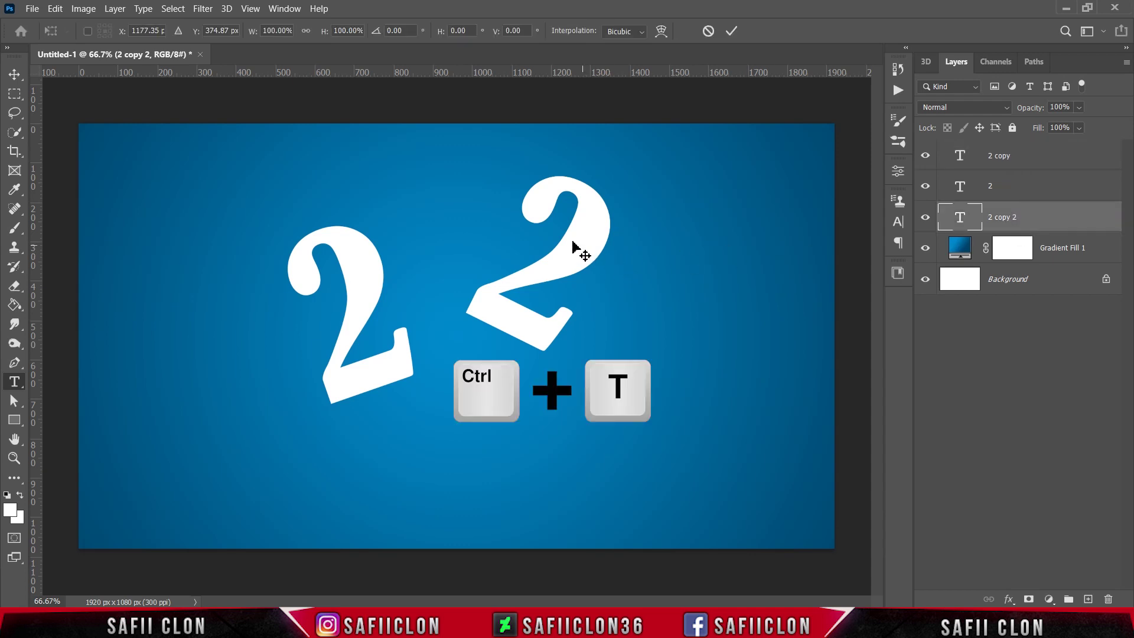
{"action": "left_click_drag", "start_coordinate": [585, 268], "coordinate": [665, 368]}
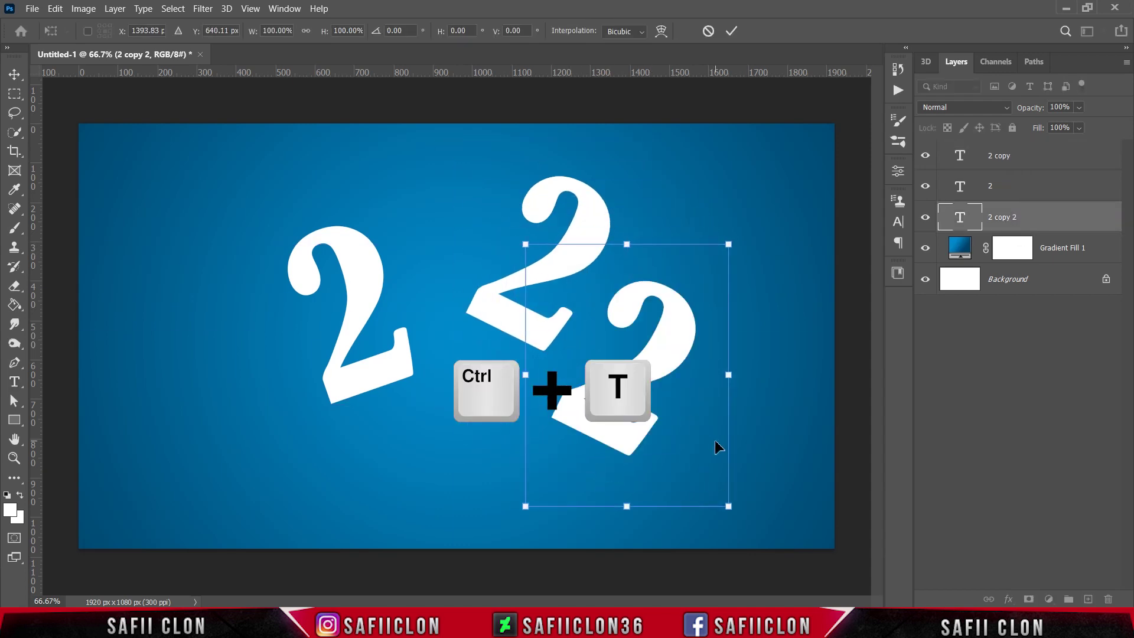
{"action": "left_click_drag", "start_coordinate": [745, 531], "coordinate": [818, 437]}
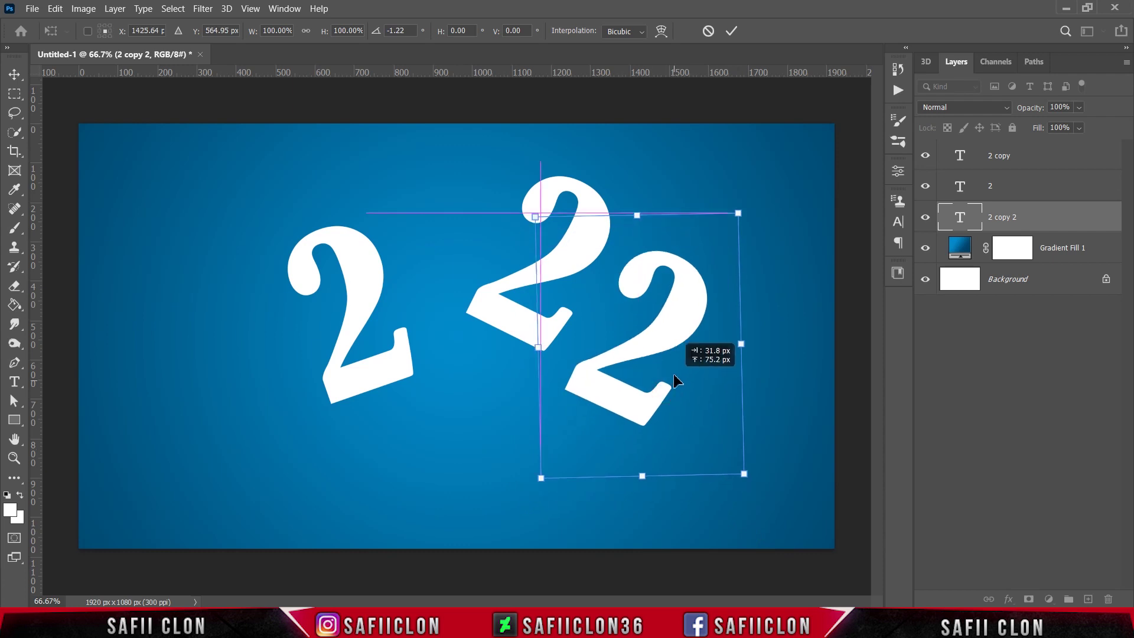
{"action": "left_click_drag", "start_coordinate": [631, 368], "coordinate": [617, 380]}
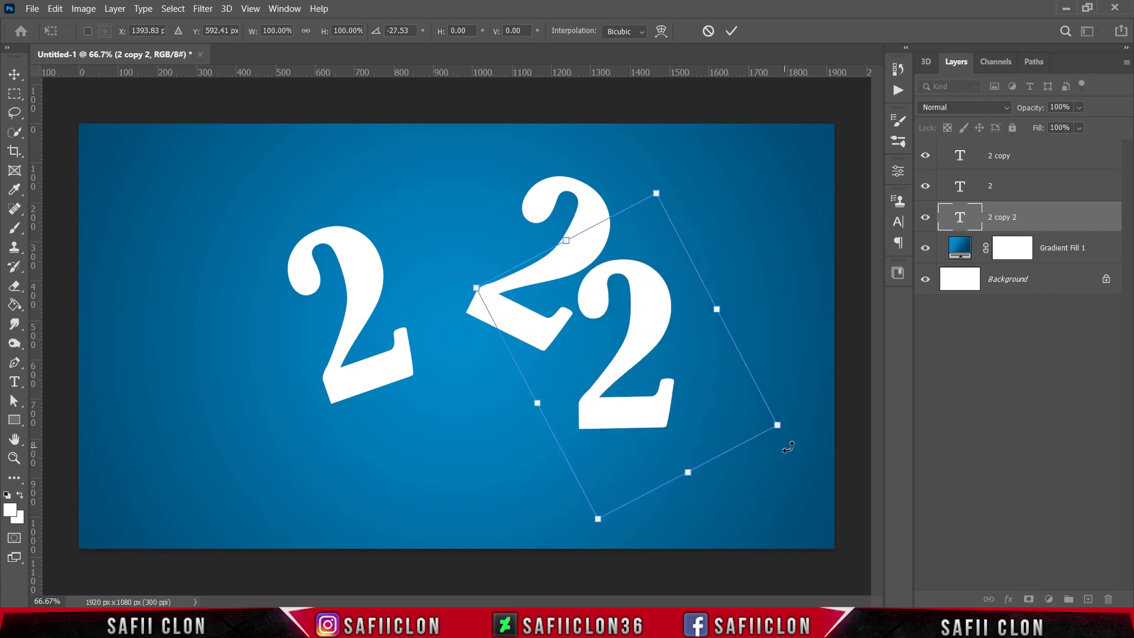
{"action": "left_click_drag", "start_coordinate": [790, 444], "coordinate": [805, 450]}
{"action": "left_click_drag", "start_coordinate": [646, 349], "coordinate": [644, 352]}
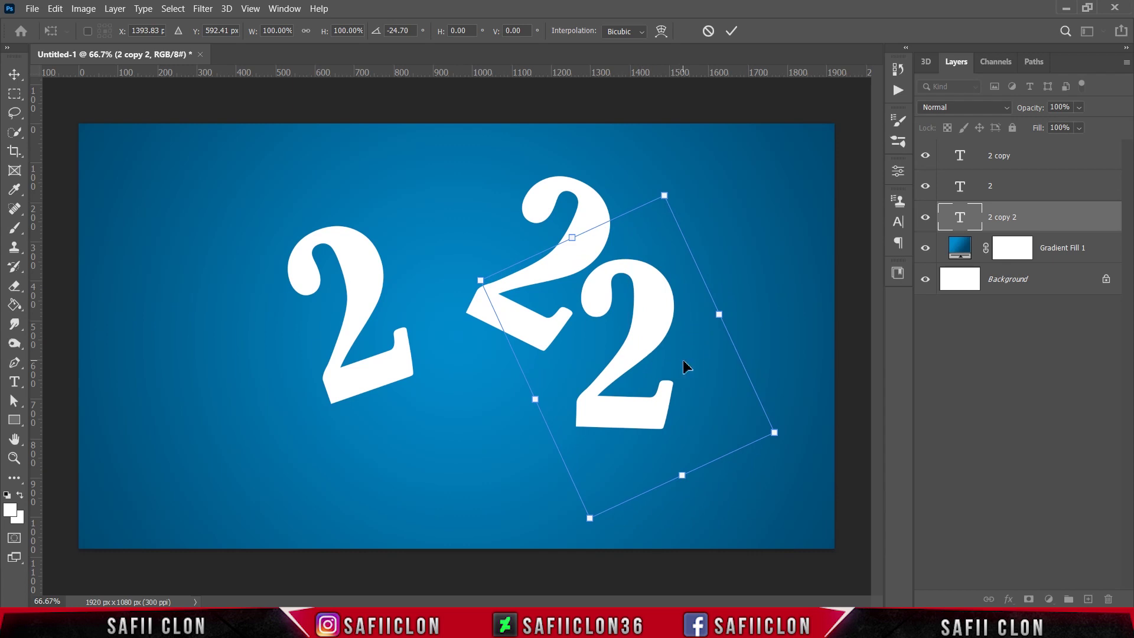
{"action": "left_click", "coordinate": [731, 31]}
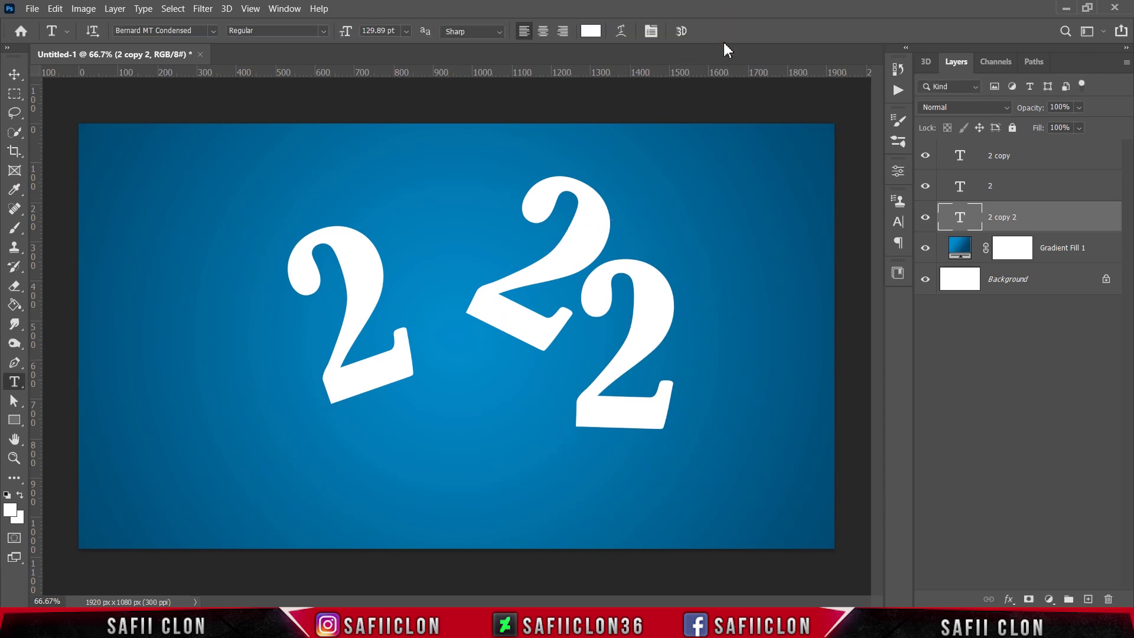
Step: Duplicate '2 copy 2' and move the copy left between the other numerals
{"action": "right_click", "coordinate": [1050, 221]}
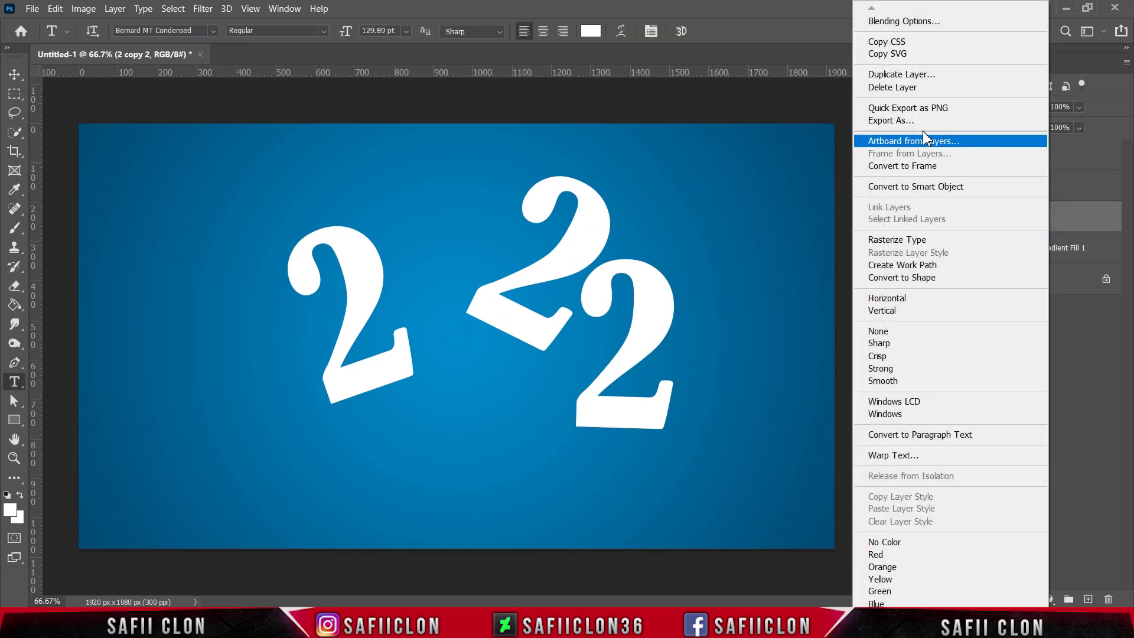
{"action": "left_click", "coordinate": [877, 74]}
{"action": "left_click", "coordinate": [709, 167]}
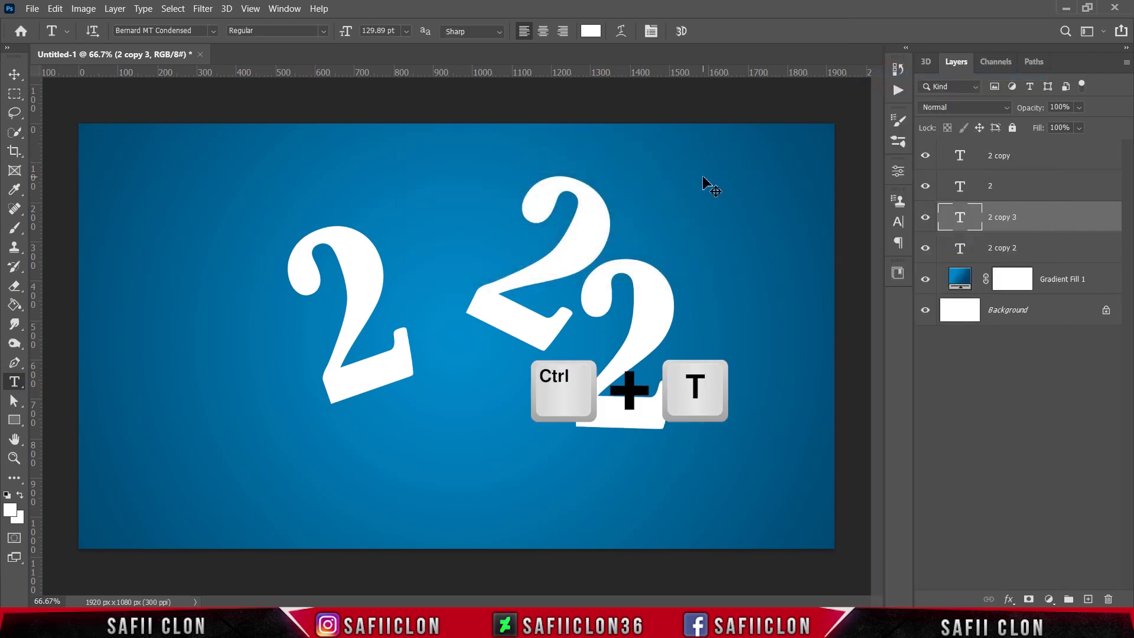
{"action": "key", "text": "ctrl+t"}
{"action": "mouse_move", "coordinate": [634, 293]}
{"action": "left_mouse_down"}
{"action": "mouse_move", "coordinate": [450, 291]}
{"action": "mouse_move", "coordinate": [464, 230]}
{"action": "left_mouse_up"}
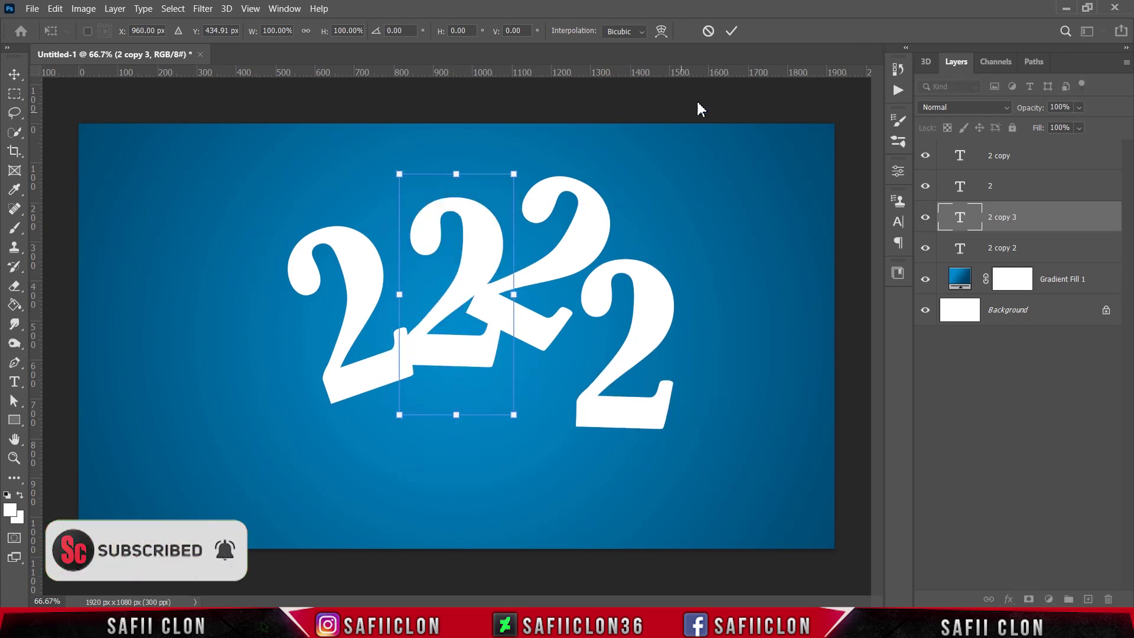
{"action": "left_click", "coordinate": [732, 30]}
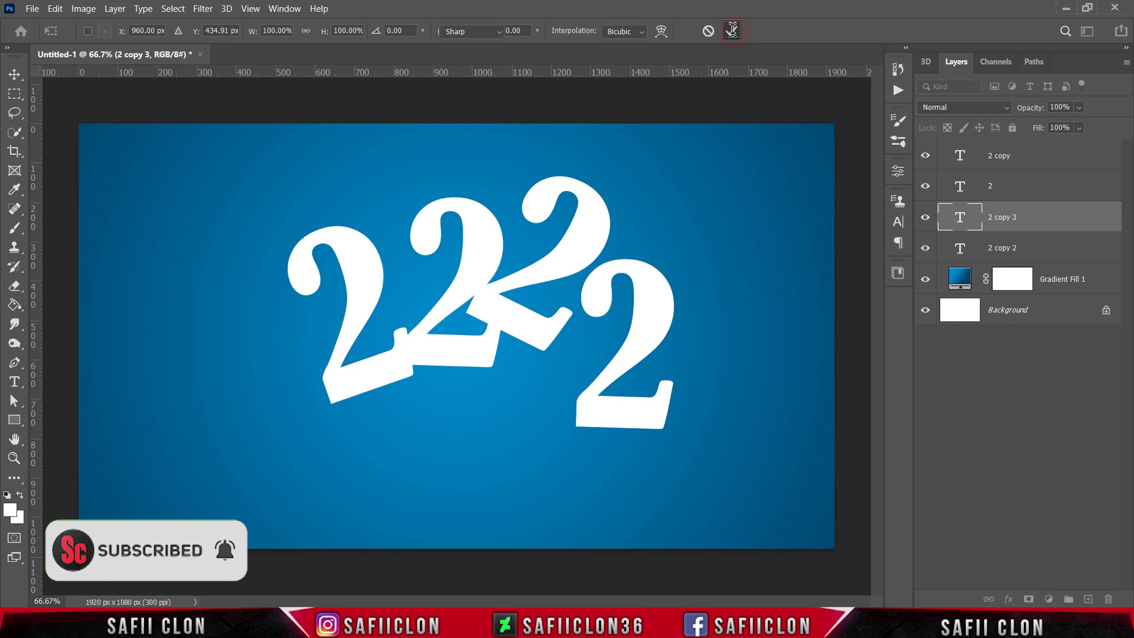
Step: Retype the middle numeral as '0' so the canvas reads 2022
{"action": "left_click", "coordinate": [438, 255]}
{"action": "key", "text": "ctrl+a"}
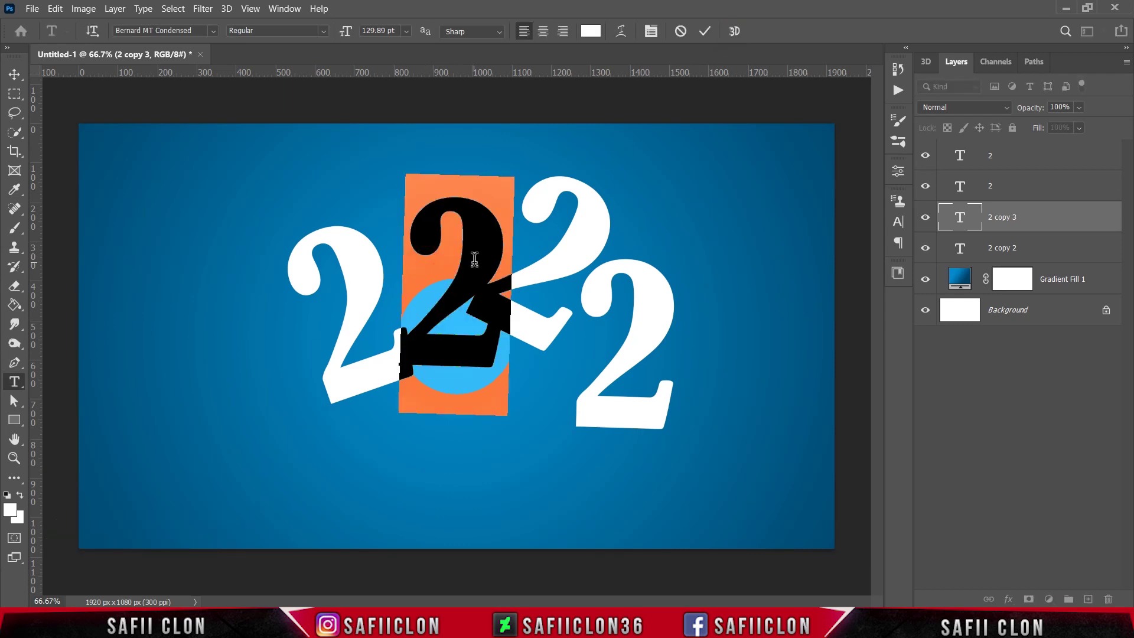
{"action": "type", "text": "0"}
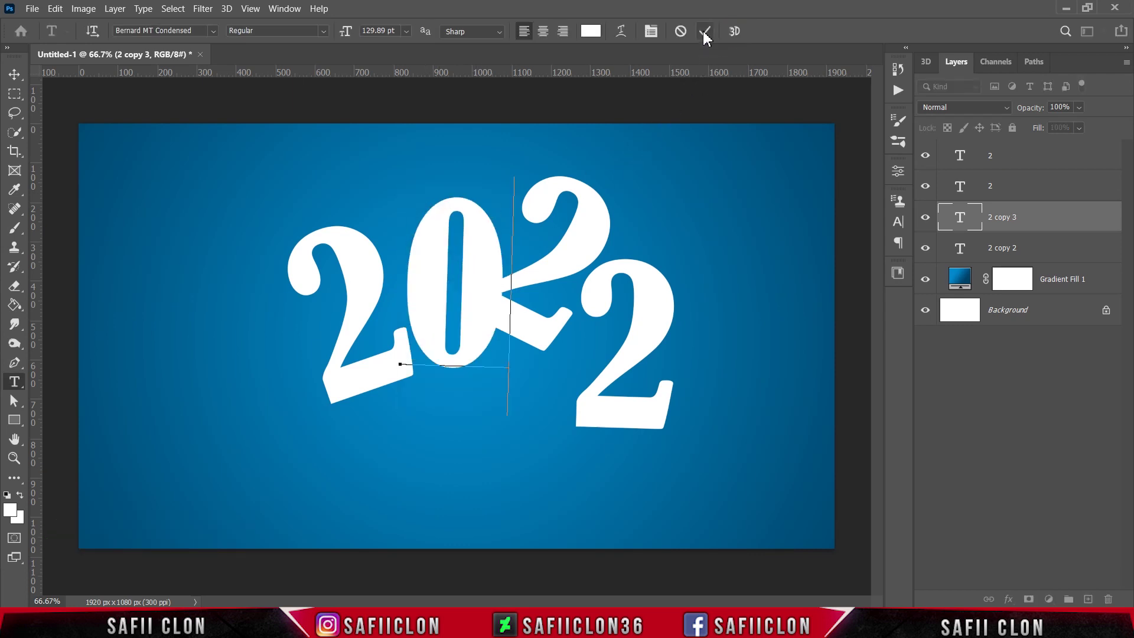
{"action": "left_click", "coordinate": [705, 31]}
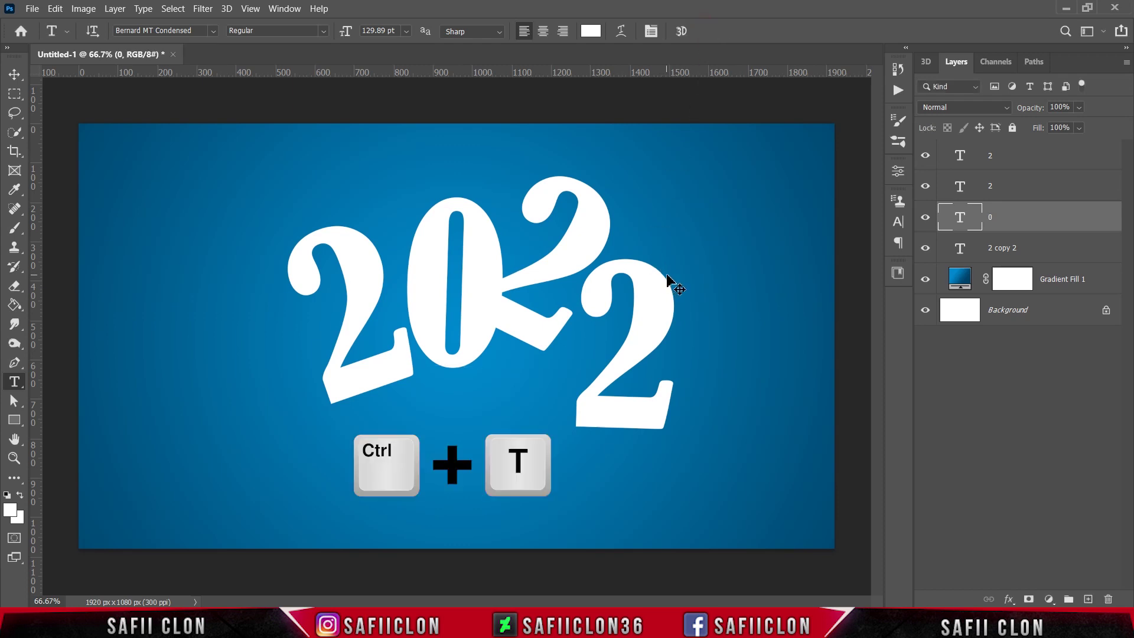
Step: Nudge the 0 left and down to about X 934.50, Y 470.63 px
{"action": "key", "text": "ctrl+t"}
{"action": "mouse_move", "coordinate": [486, 296]}
{"action": "left_mouse_down"}
{"action": "mouse_move", "coordinate": [480, 355]}
{"action": "mouse_move", "coordinate": [474, 329]}
{"action": "mouse_move", "coordinate": [461, 342]}
{"action": "left_mouse_up"}
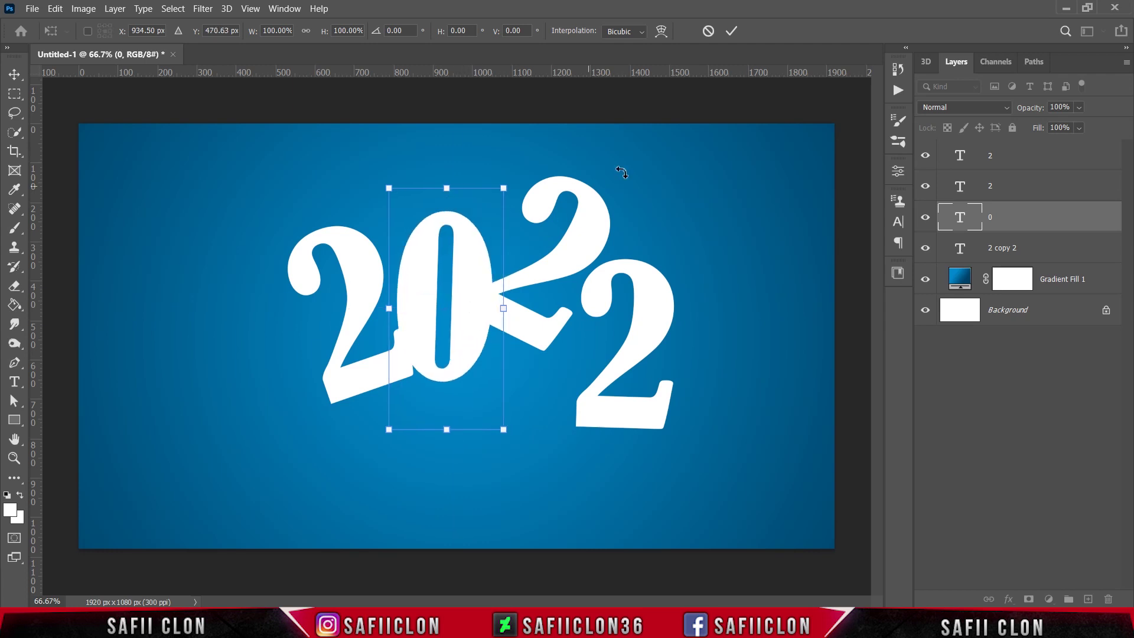
{"action": "left_click", "coordinate": [731, 30]}
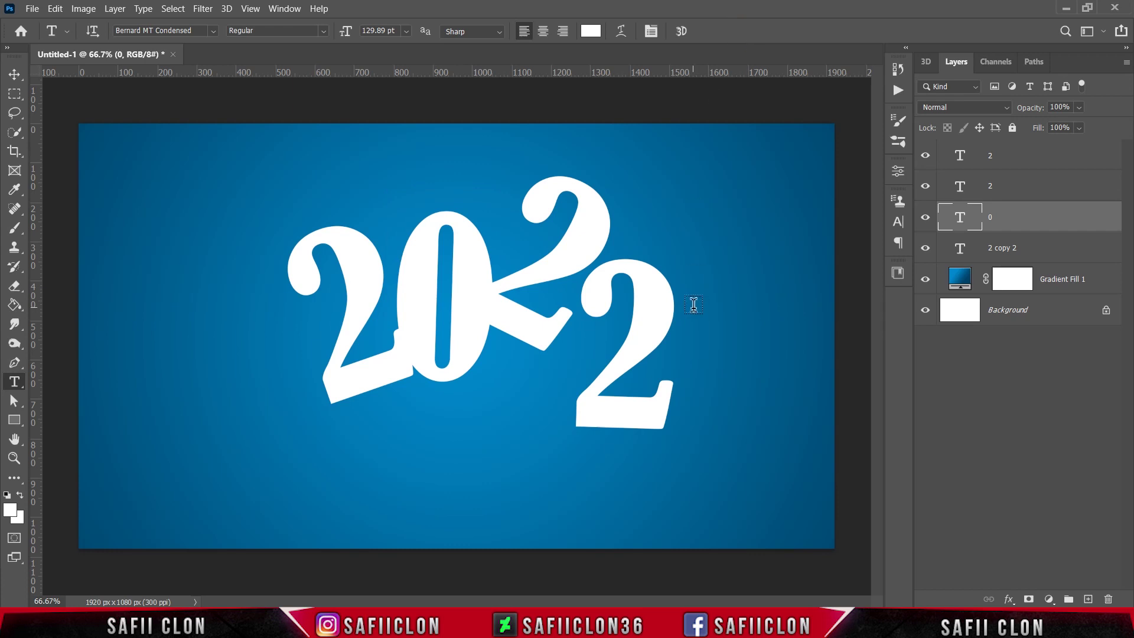
Step: Toggle layer visibility to identify the leftmost 2, then select its layer
{"action": "left_click", "coordinate": [925, 155]}
{"action": "left_click", "coordinate": [925, 187]}
{"action": "left_click", "coordinate": [925, 187]}
{"action": "left_click", "coordinate": [1041, 192]}
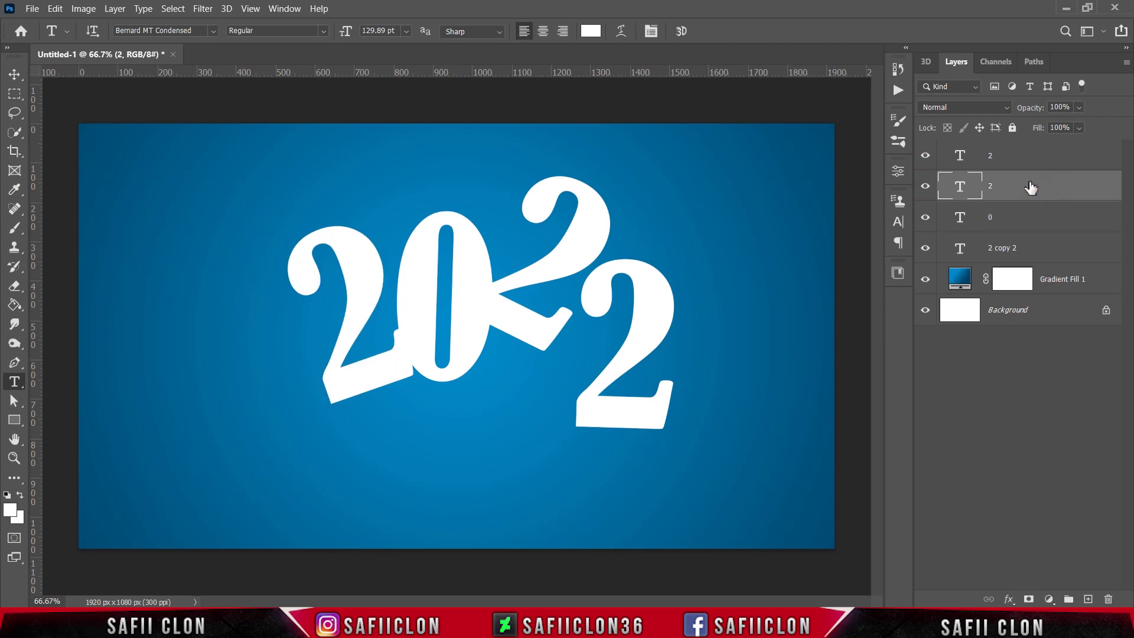
Step: Open Blending Options for the leftmost 2 and enable a black Multiply drop shadow
{"action": "right_click", "coordinate": [1028, 185]}
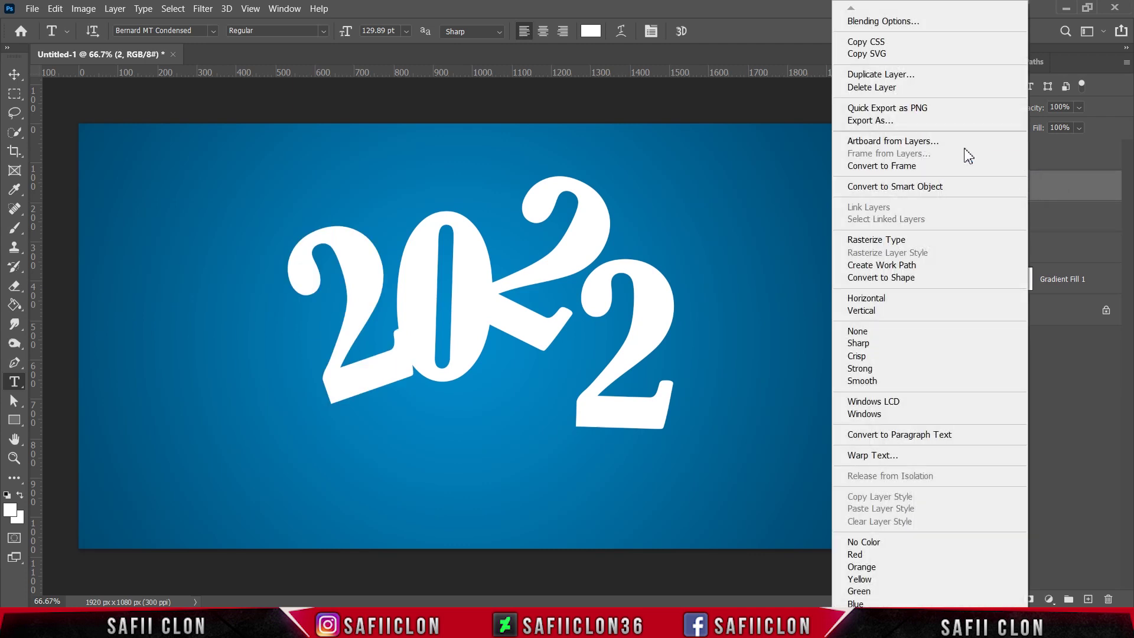
{"action": "left_click", "coordinate": [884, 24]}
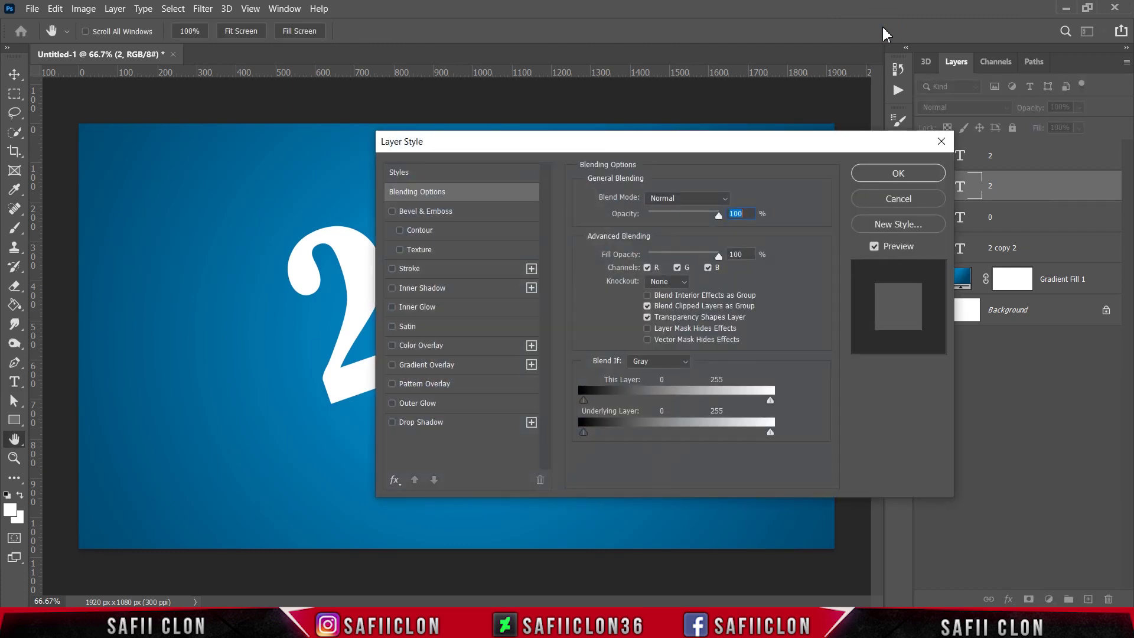
{"action": "left_click_drag", "start_coordinate": [535, 153], "coordinate": [721, 82]}
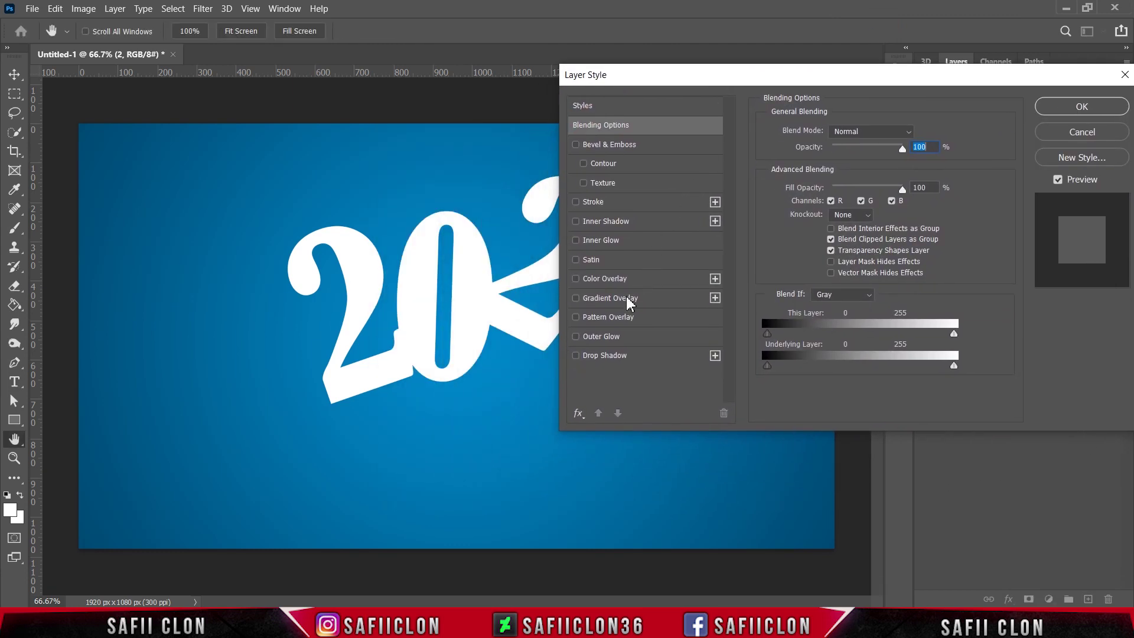
{"action": "left_click", "coordinate": [604, 356]}
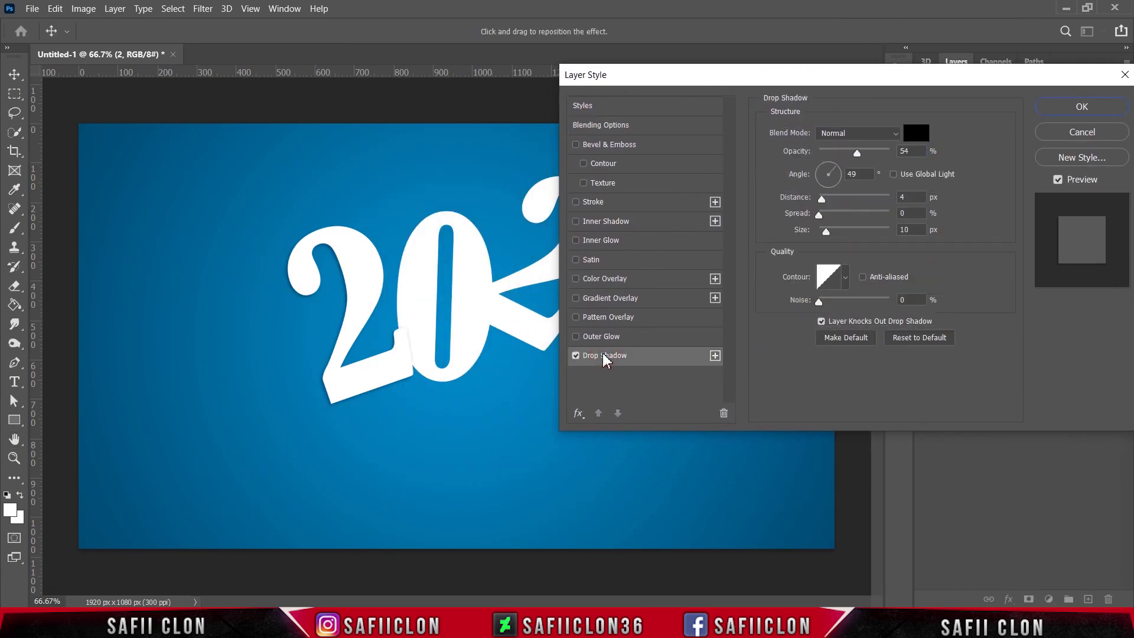
{"action": "left_click", "coordinate": [880, 133]}
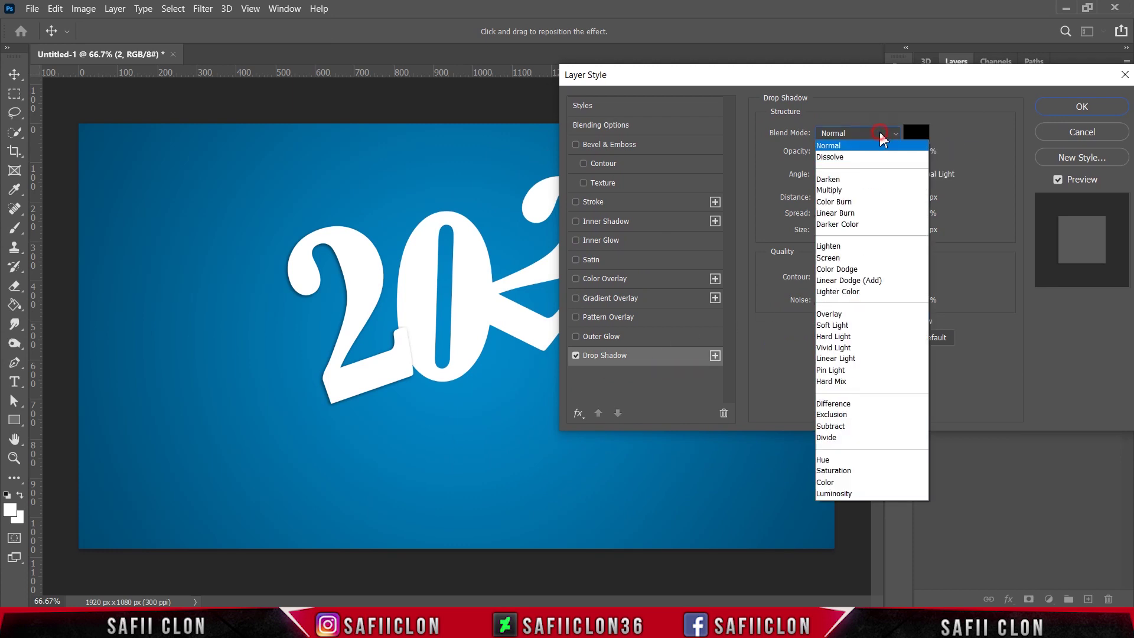
{"action": "left_click", "coordinate": [829, 190]}
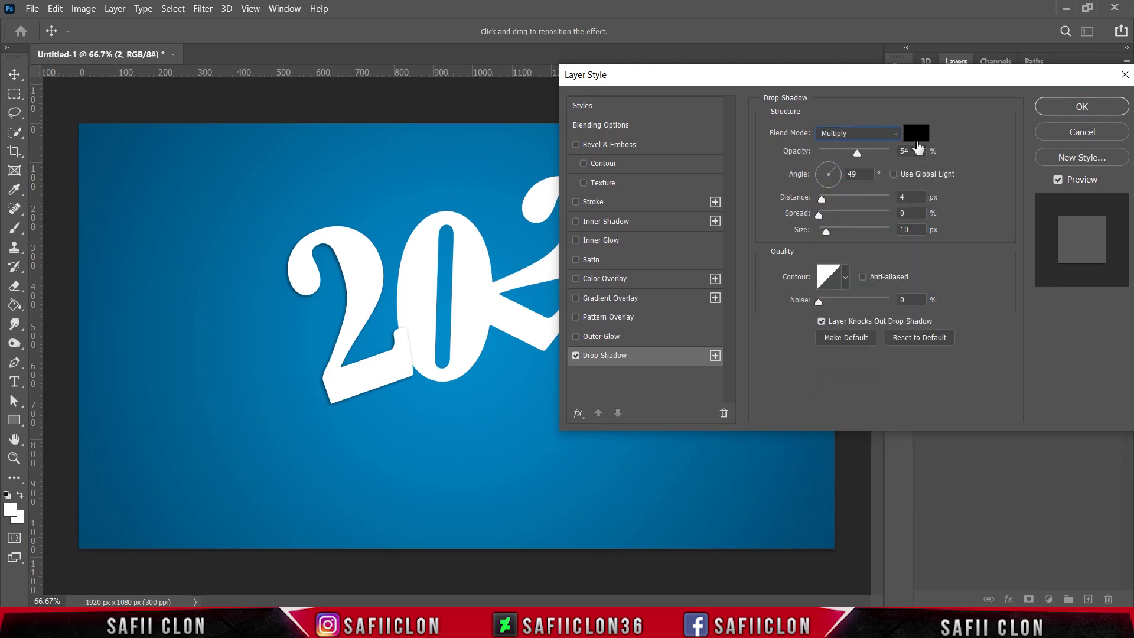
{"action": "left_click", "coordinate": [916, 135]}
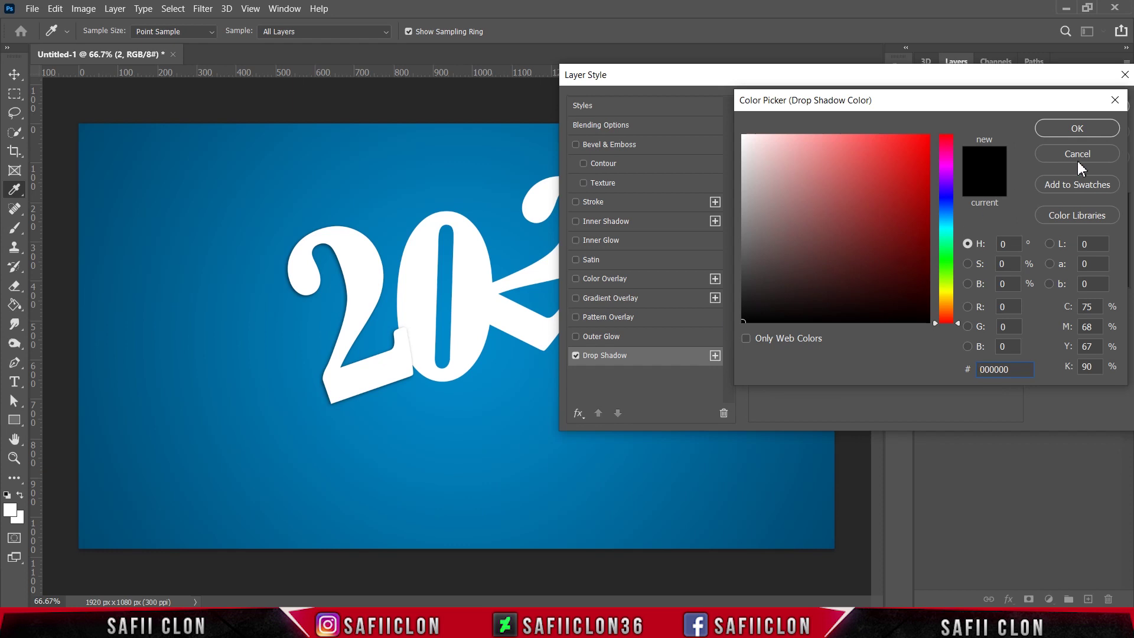
{"action": "left_click", "coordinate": [1084, 131]}
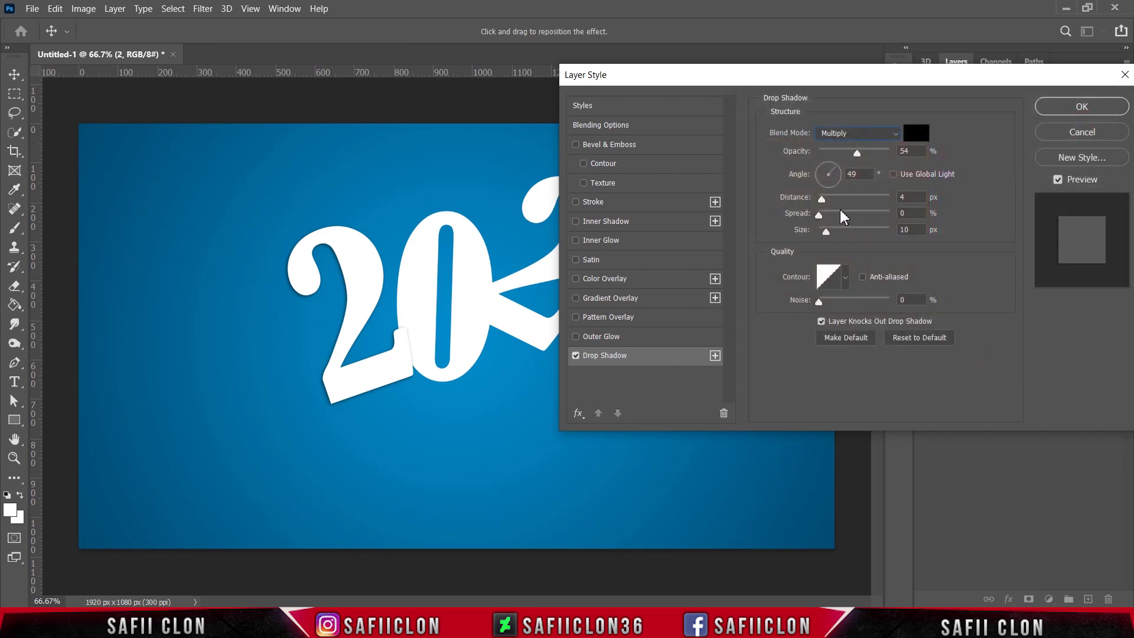
Step: Set the shadow to 38% opacity, -161° angle, 75 px distance and 29 px size, then apply
{"action": "left_click_drag", "start_coordinate": [857, 153], "coordinate": [847, 161]}
{"action": "mouse_move", "coordinate": [833, 176]}
{"action": "left_mouse_down"}
{"action": "mouse_move", "coordinate": [812, 177]}
{"action": "mouse_move", "coordinate": [815, 188]}
{"action": "left_mouse_up"}
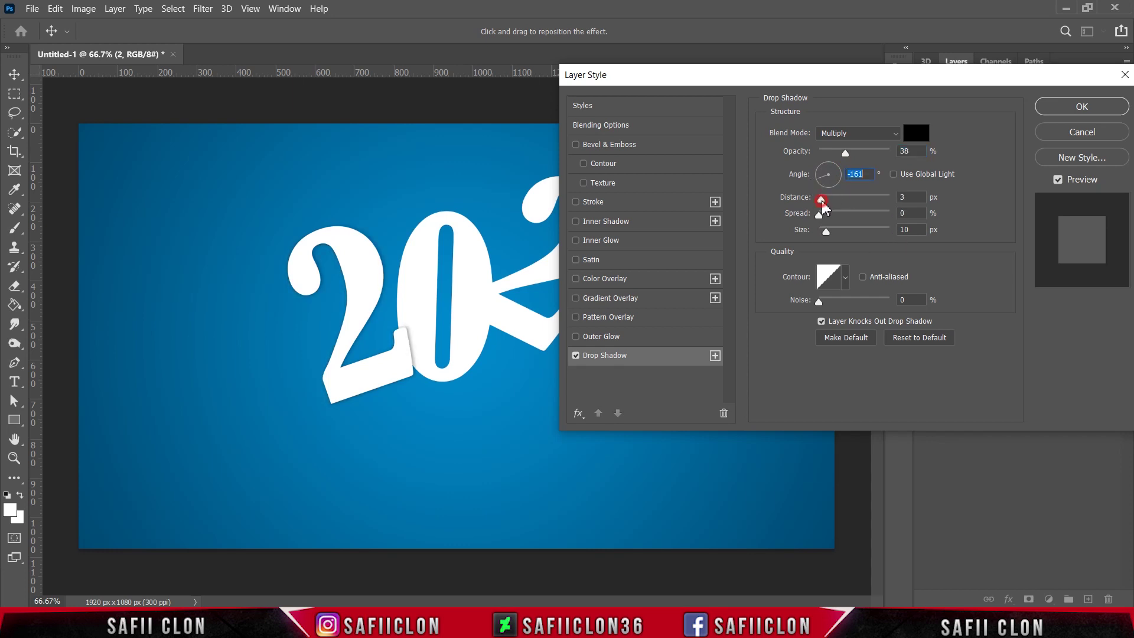
{"action": "left_click_drag", "start_coordinate": [822, 200], "coordinate": [865, 200]}
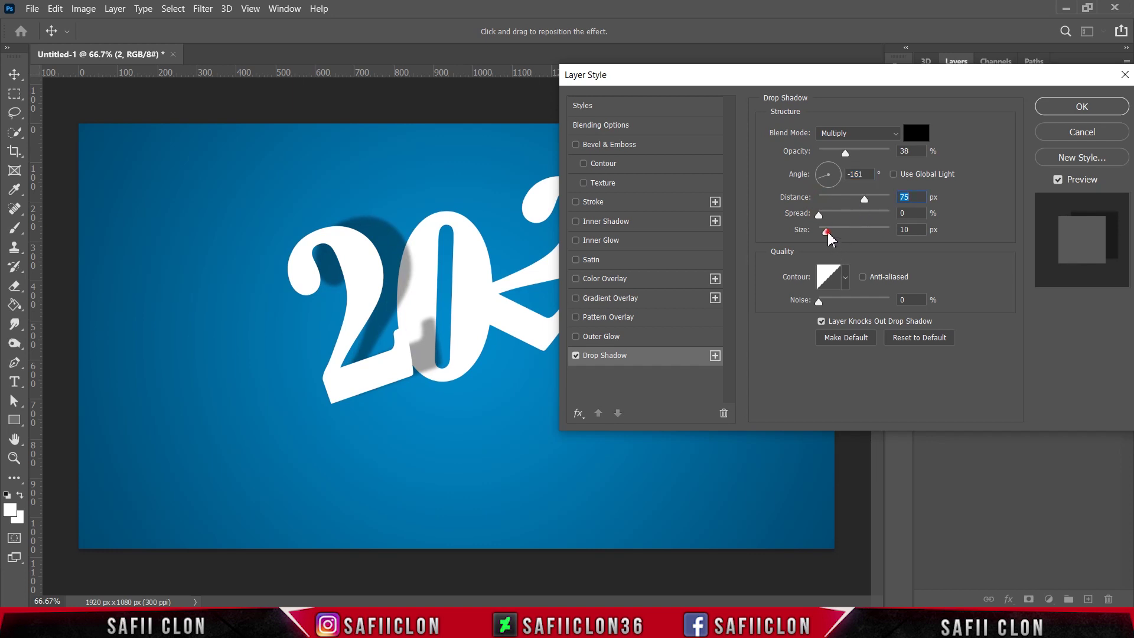
{"action": "left_click_drag", "start_coordinate": [825, 231], "coordinate": [832, 233]}
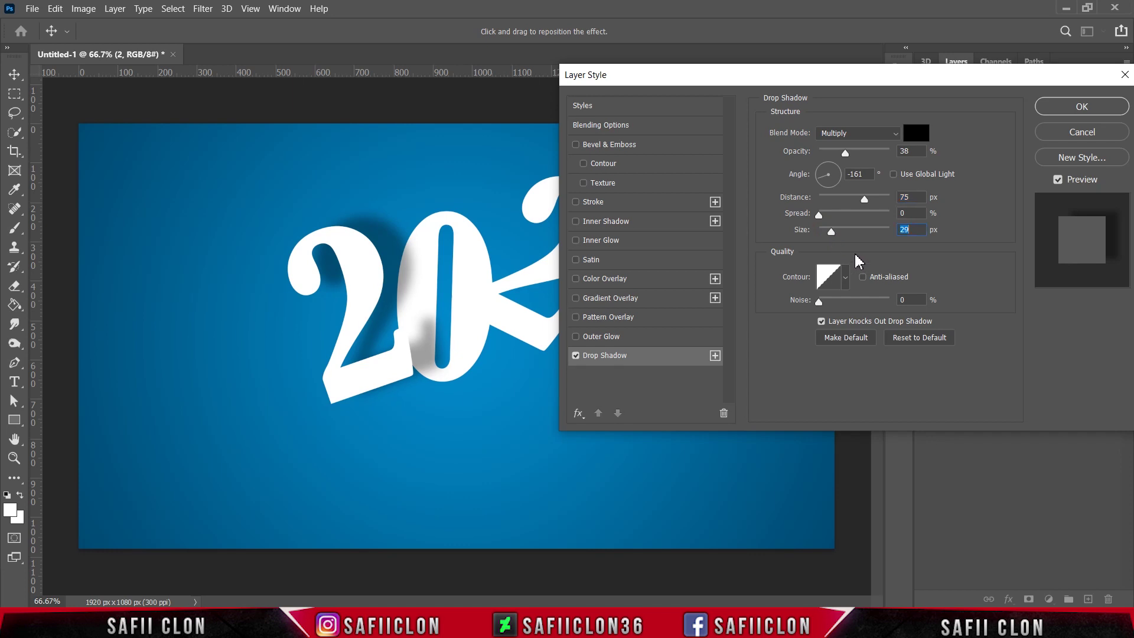
{"action": "left_click_drag", "start_coordinate": [982, 79], "coordinate": [800, 99]}
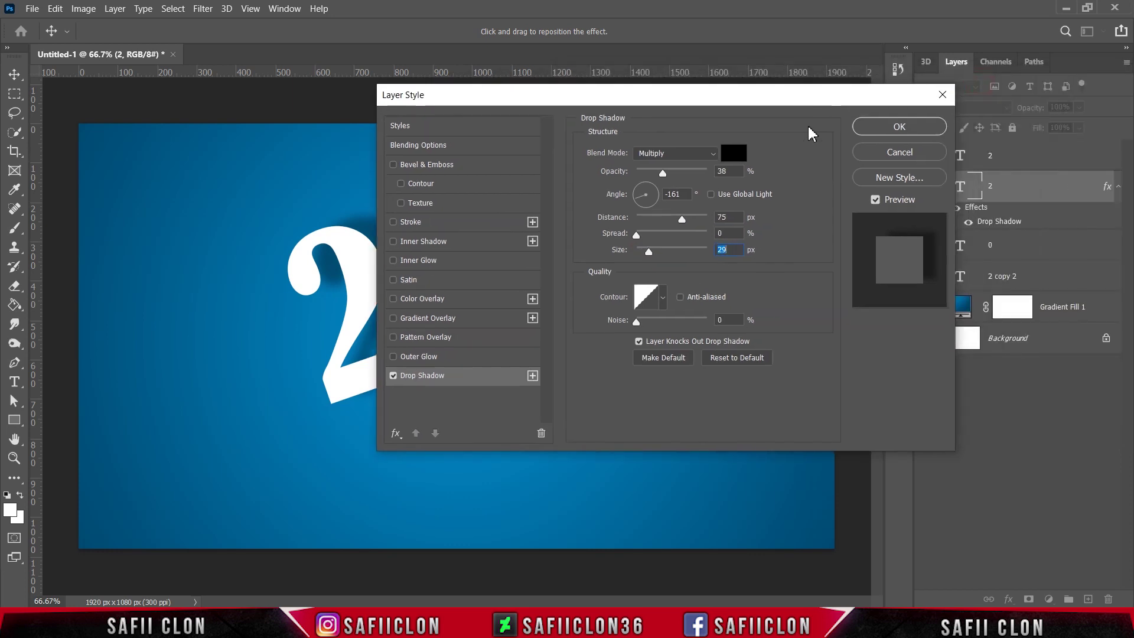
{"action": "left_click", "coordinate": [899, 128]}
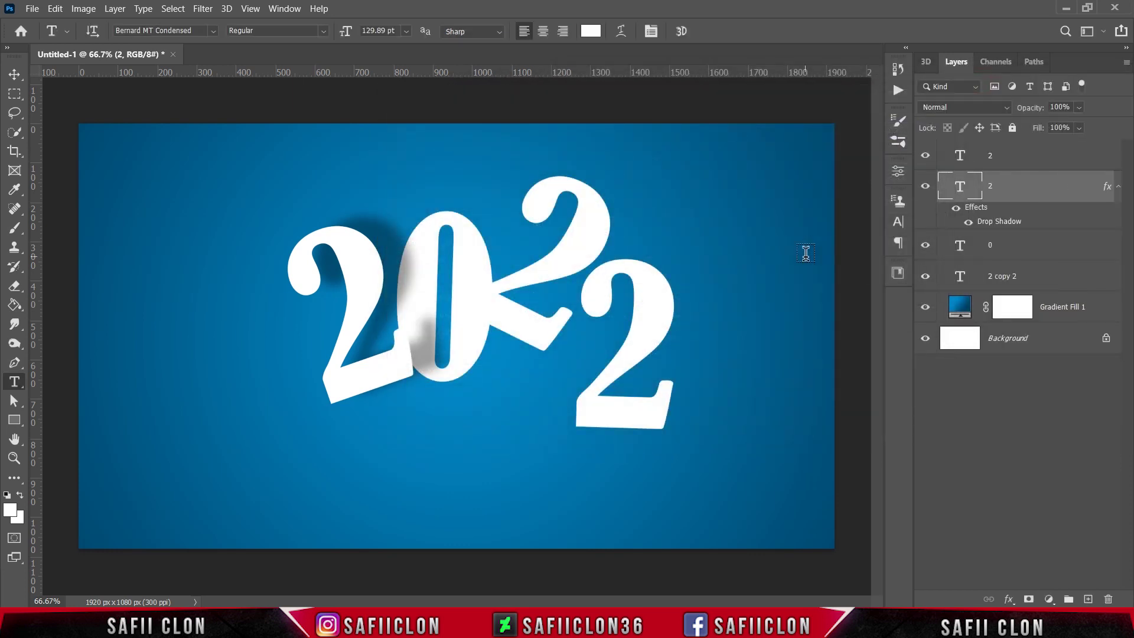
Step: Select the 0 layer and enable a Multiply drop shadow in its Blending Options
{"action": "left_click", "coordinate": [929, 245]}
{"action": "left_click", "coordinate": [1031, 247]}
{"action": "right_click", "coordinate": [1031, 247]}
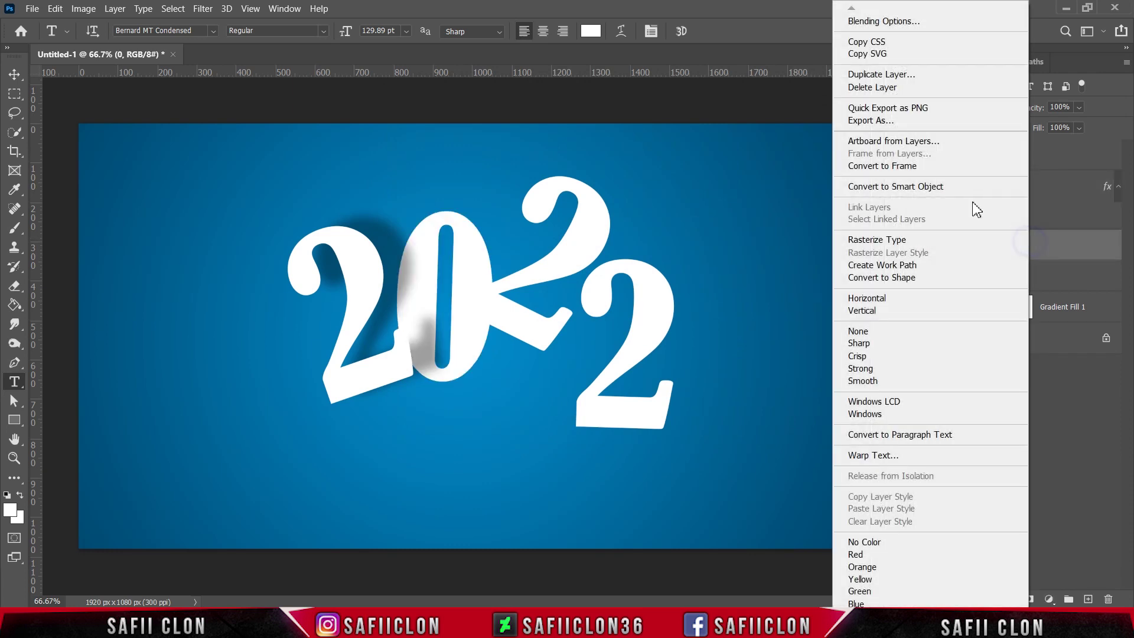
{"action": "left_click", "coordinate": [861, 22]}
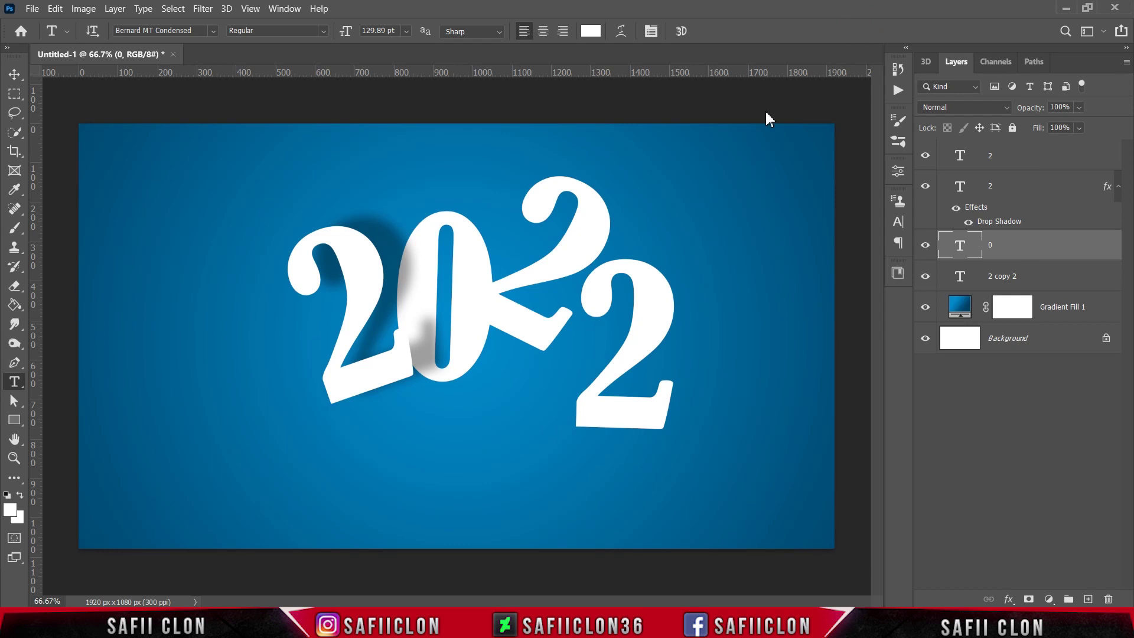
{"action": "left_click_drag", "start_coordinate": [551, 111], "coordinate": [824, 103]}
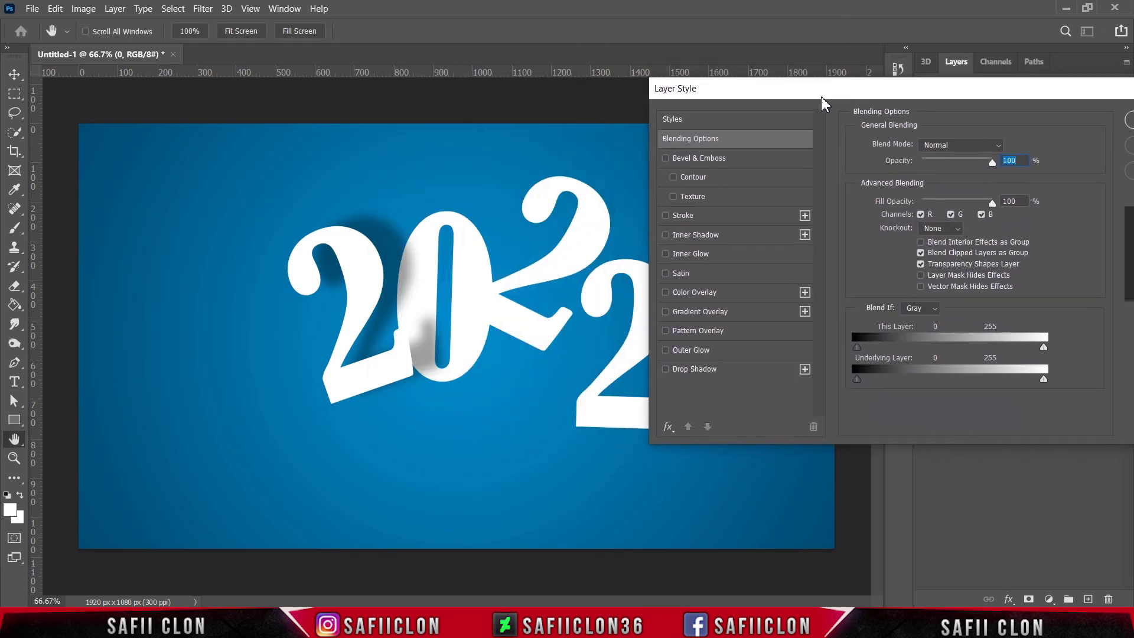
{"action": "left_click", "coordinate": [712, 373]}
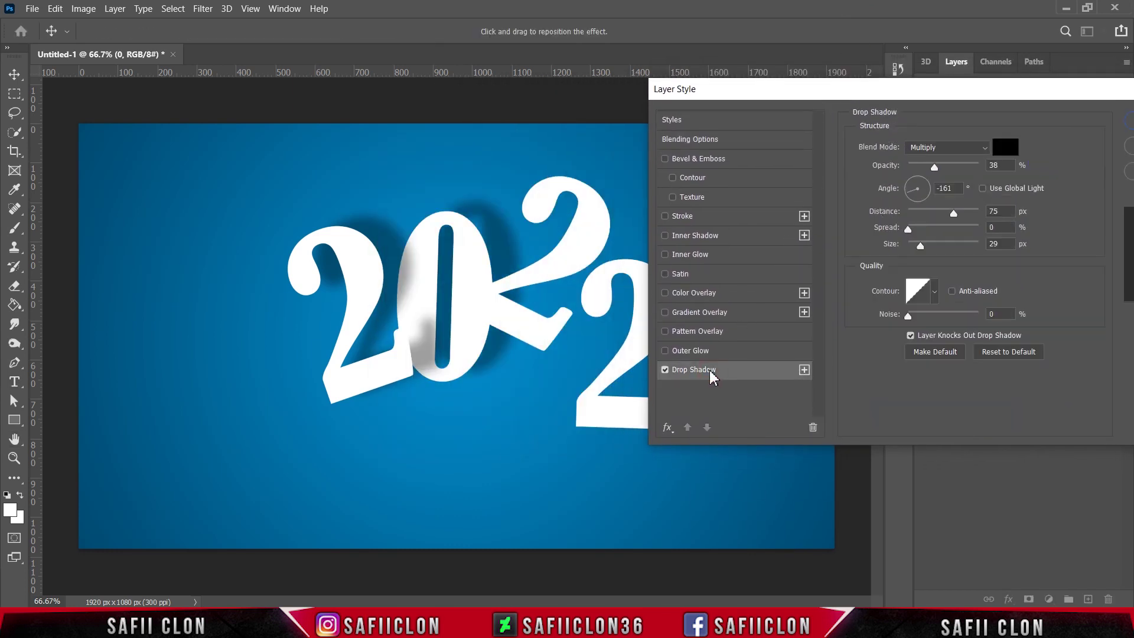
{"action": "left_click", "coordinate": [959, 147]}
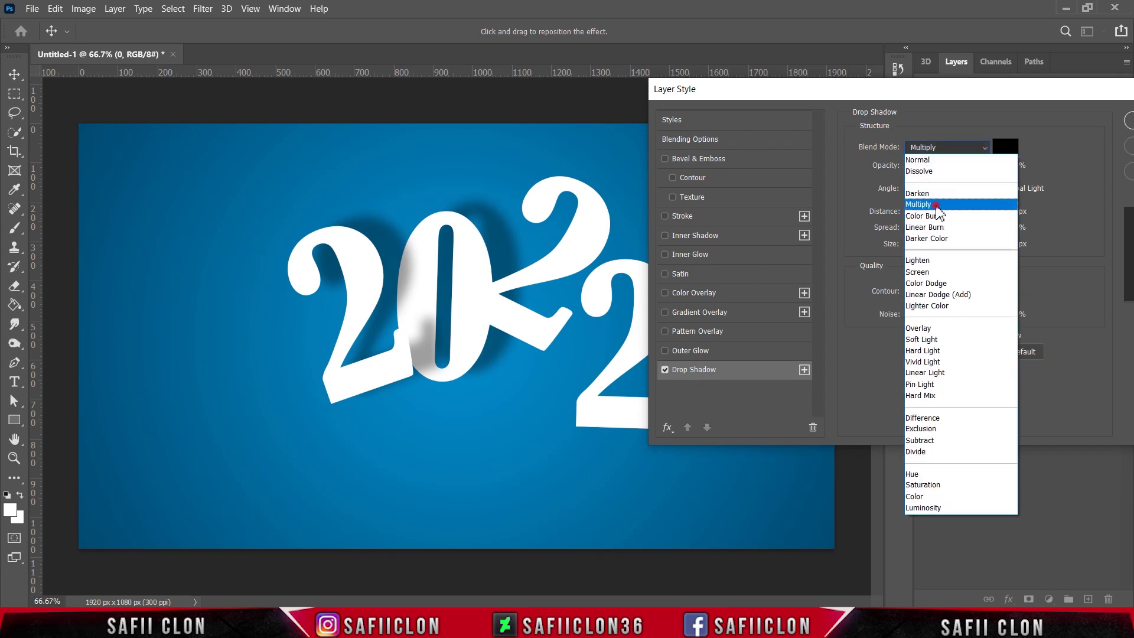
{"action": "left_click", "coordinate": [938, 205]}
Step: Set the 0's shadow to 47% opacity, 21° angle, 10 px distance and 40 px size, then apply
{"action": "left_click_drag", "start_coordinate": [933, 170], "coordinate": [932, 168]}
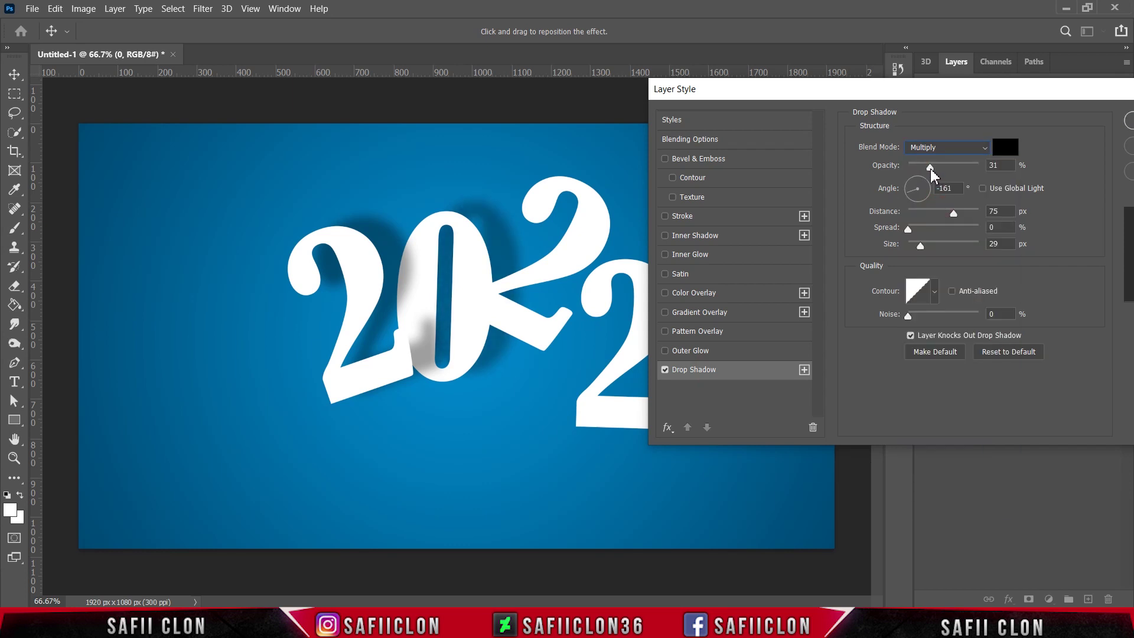
{"action": "left_click", "coordinate": [916, 180]}
{"action": "left_click", "coordinate": [930, 188]}
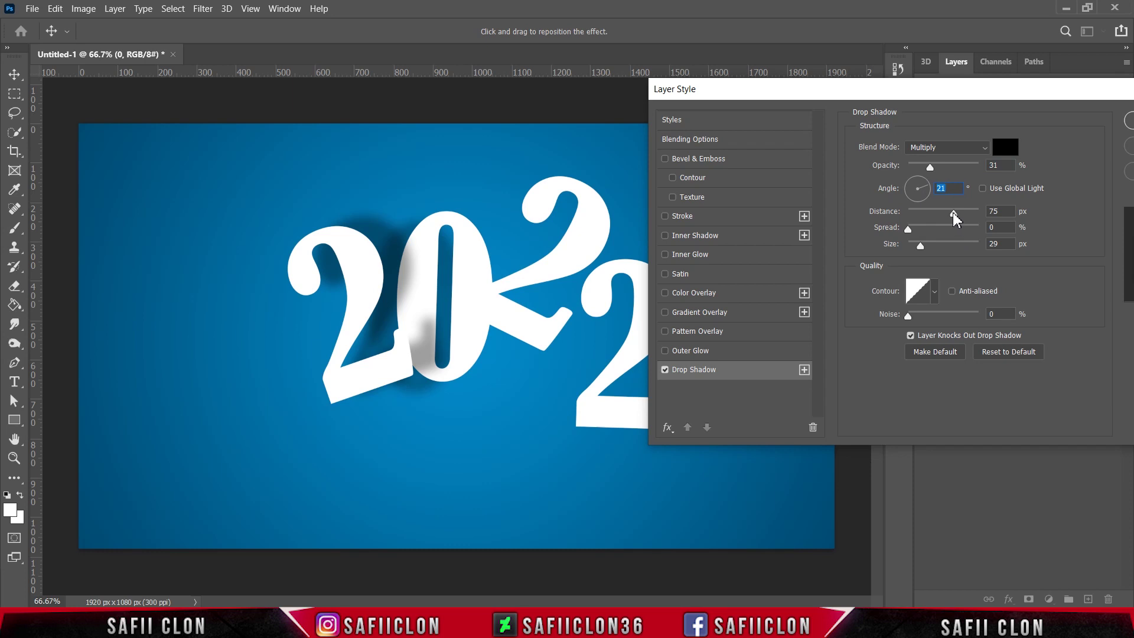
{"action": "mouse_move", "coordinate": [953, 215]}
{"action": "left_mouse_down"}
{"action": "mouse_move", "coordinate": [929, 216]}
{"action": "mouse_move", "coordinate": [954, 221]}
{"action": "mouse_move", "coordinate": [944, 215]}
{"action": "left_mouse_up"}
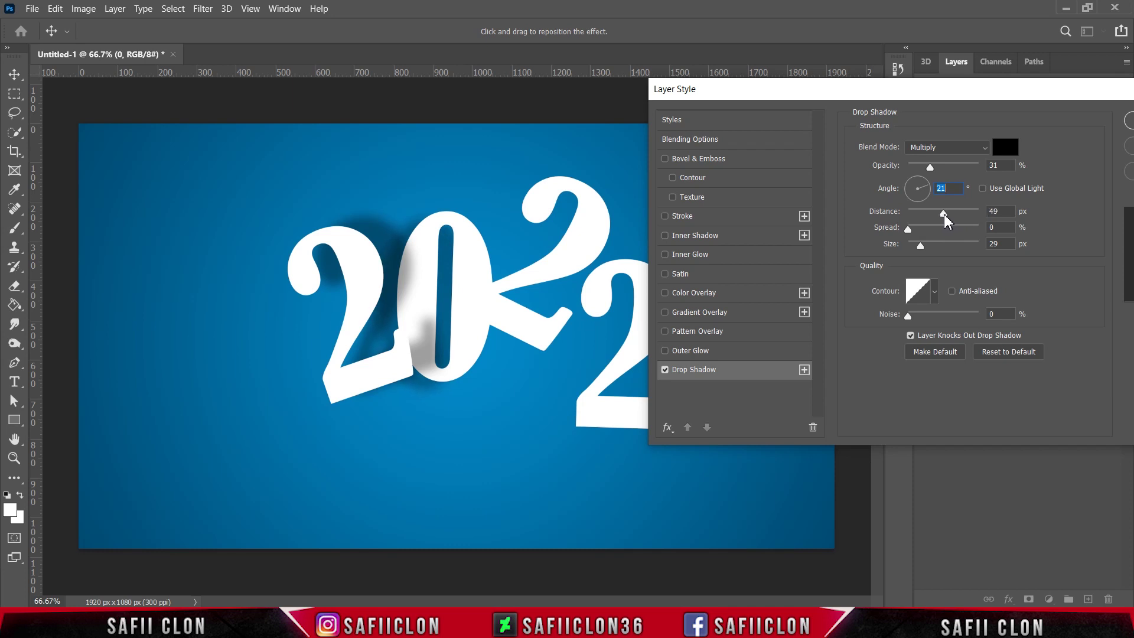
{"action": "left_click_drag", "start_coordinate": [945, 215], "coordinate": [917, 213]}
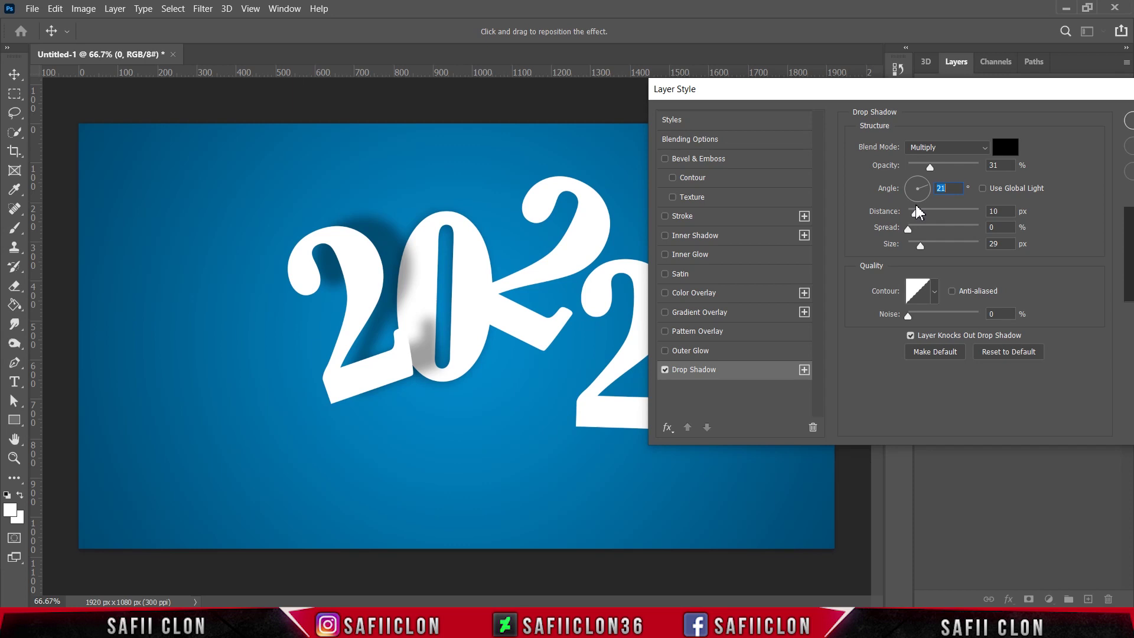
{"action": "left_click_drag", "start_coordinate": [922, 253], "coordinate": [929, 256]}
{"action": "left_click", "coordinate": [925, 254]}
{"action": "left_click_drag", "start_coordinate": [930, 167], "coordinate": [940, 167]}
{"action": "left_click_drag", "start_coordinate": [1059, 100], "coordinate": [752, 150]}
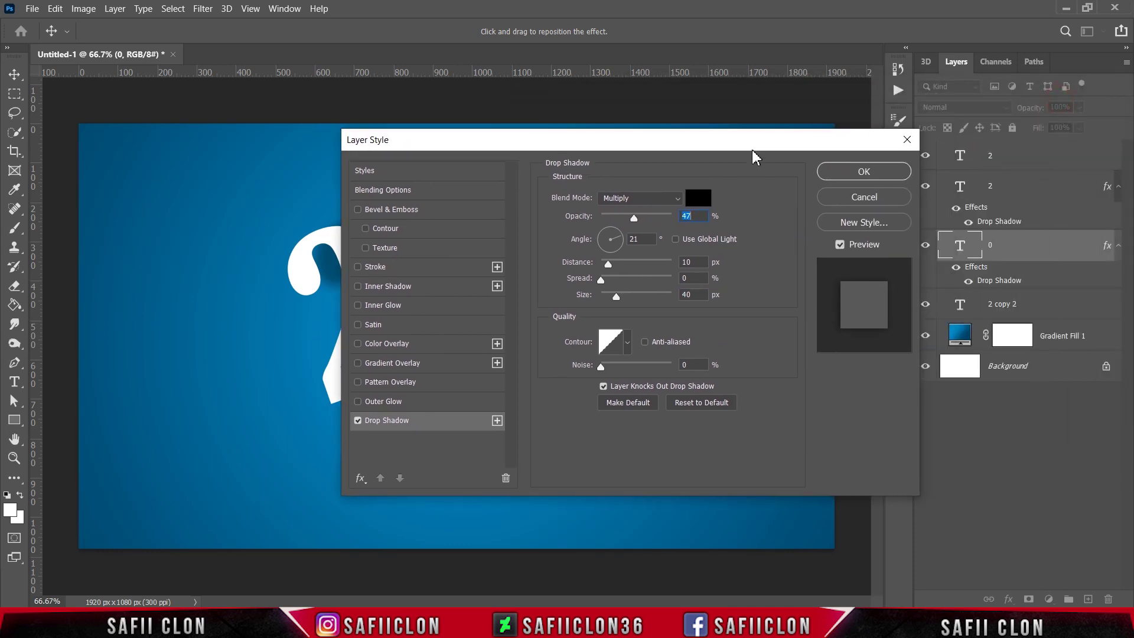
{"action": "left_click", "coordinate": [863, 171]}
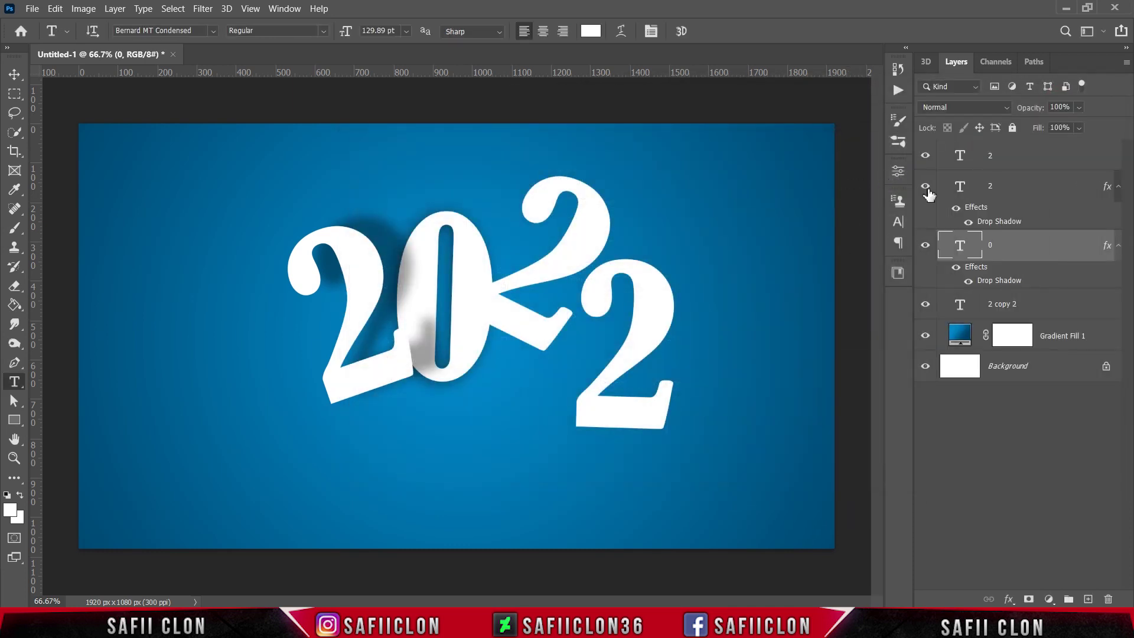
Step: Select the upper 2 layer and enable a Multiply drop shadow in its Blending Options
{"action": "left_click", "coordinate": [926, 187]}
{"action": "left_click", "coordinate": [926, 156]}
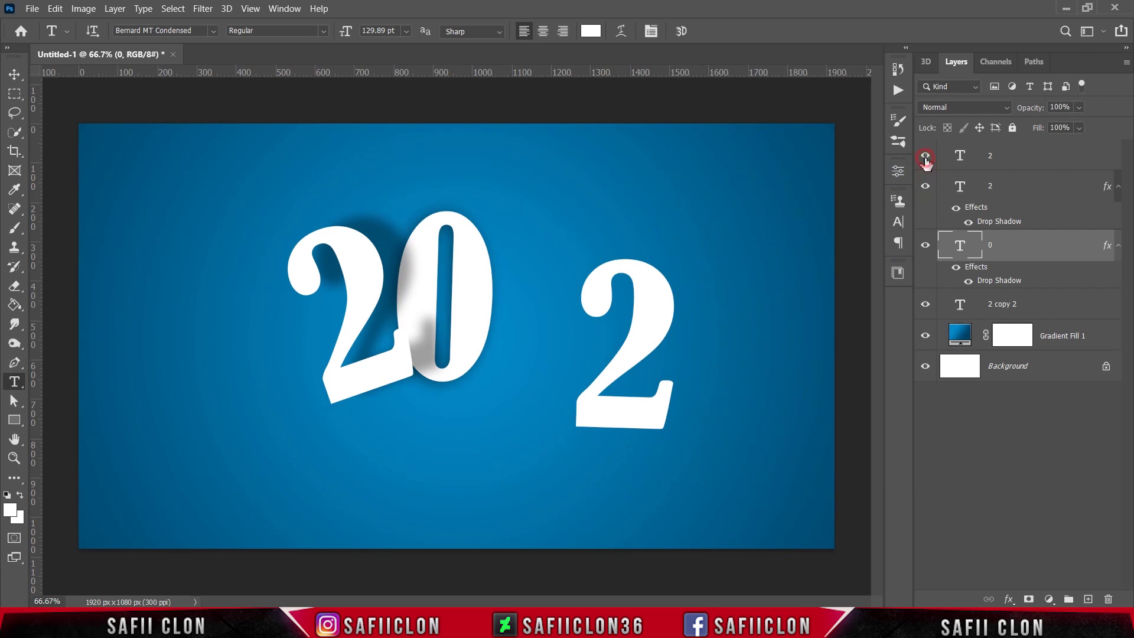
{"action": "left_click", "coordinate": [926, 156]}
{"action": "left_click", "coordinate": [1030, 161]}
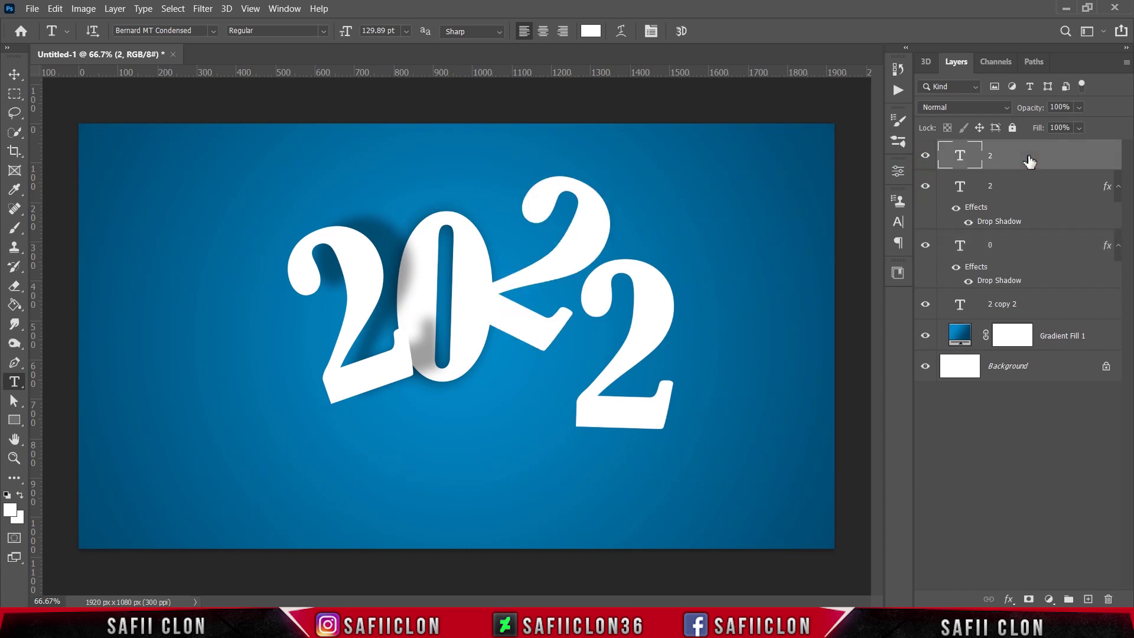
{"action": "right_click", "coordinate": [1029, 161]}
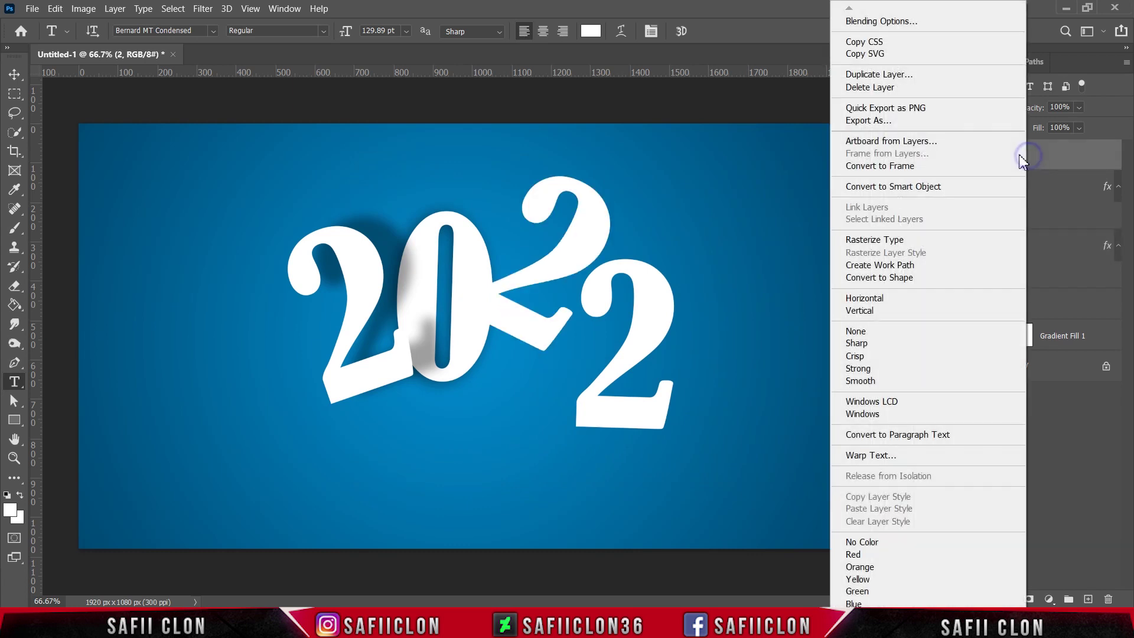
{"action": "left_click", "coordinate": [863, 19]}
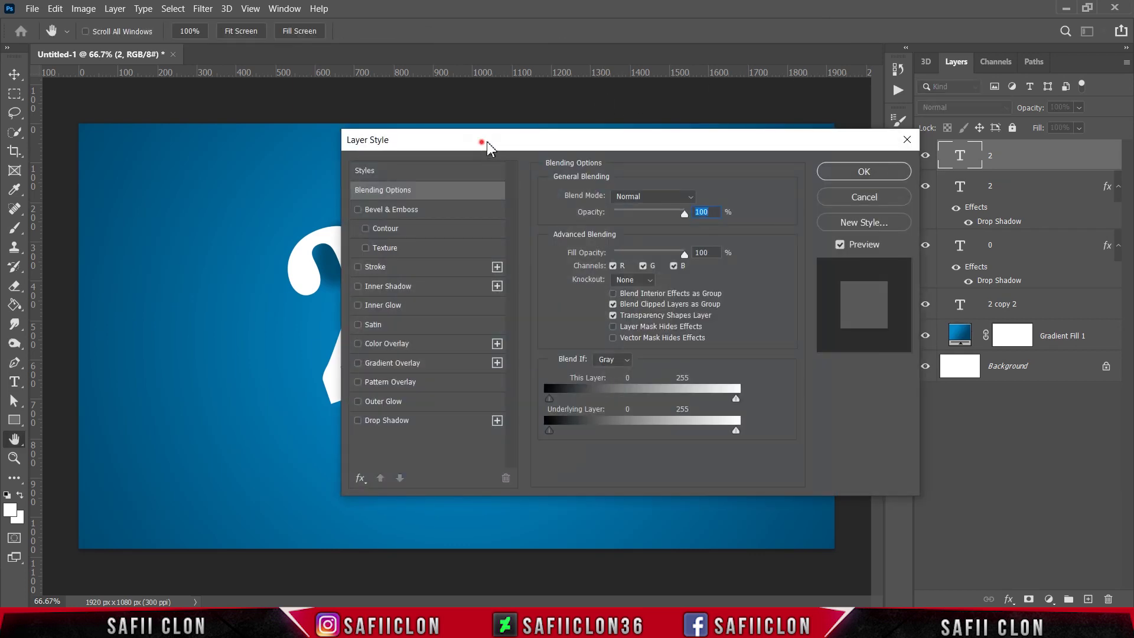
{"action": "left_click_drag", "start_coordinate": [482, 145], "coordinate": [768, 104]}
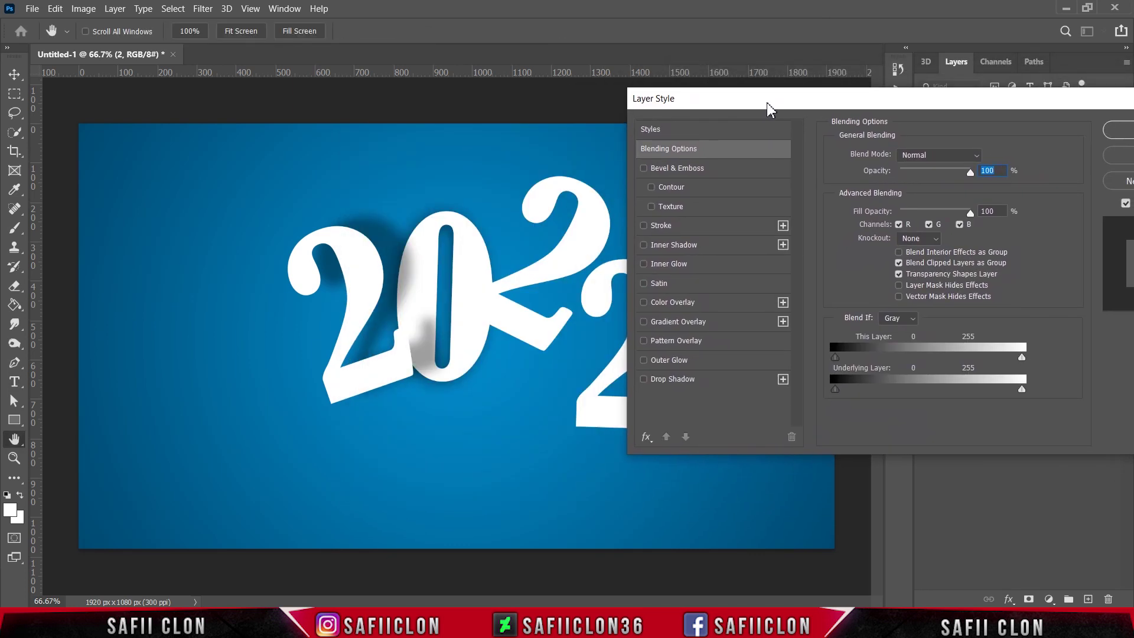
{"action": "left_click", "coordinate": [670, 379]}
{"action": "left_click", "coordinate": [919, 162]}
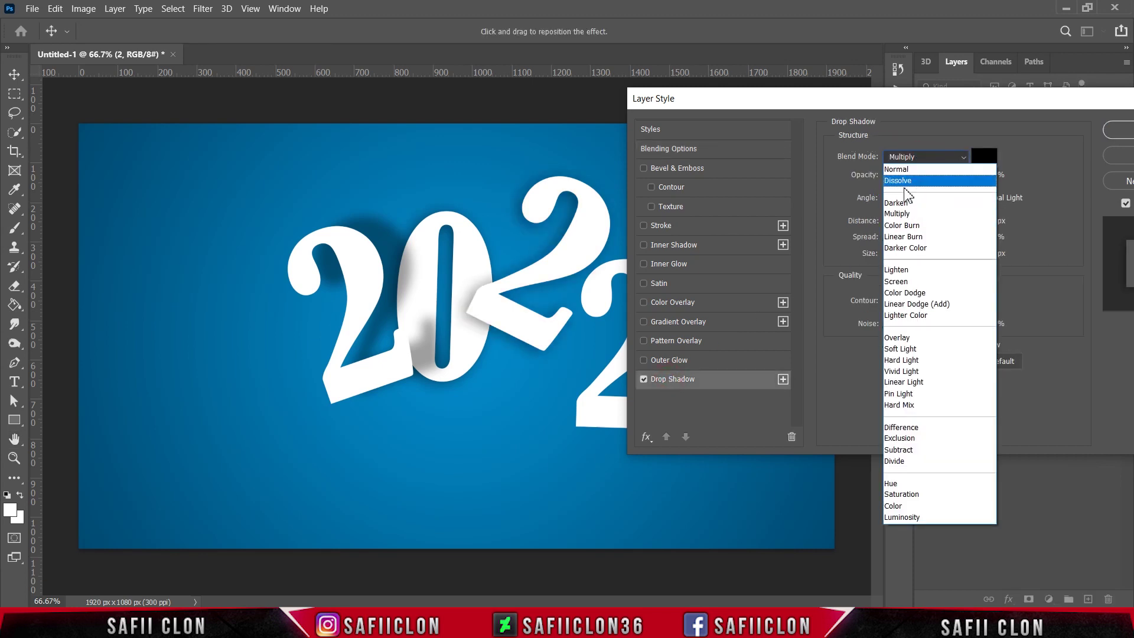
{"action": "left_click", "coordinate": [923, 192]}
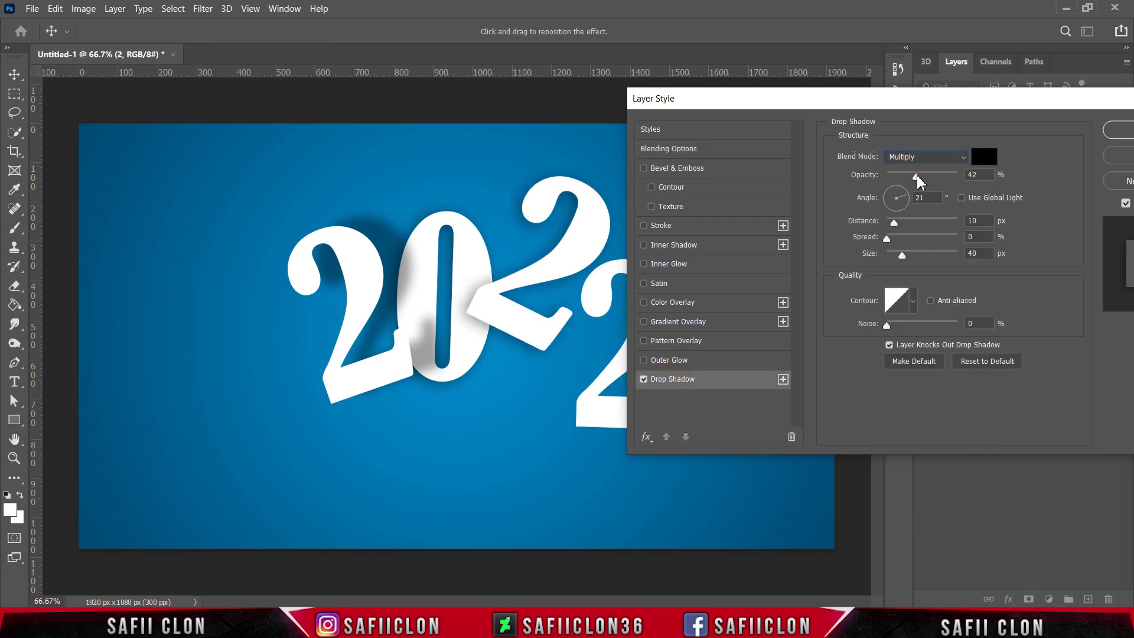
Step: Set the upper 2's shadow to 39% opacity, 30° angle, 63 px distance and 32 px size, then apply
{"action": "left_click_drag", "start_coordinate": [915, 175], "coordinate": [914, 174]}
{"action": "key", "text": "Tab"}
{"action": "mouse_move", "coordinate": [896, 227]}
{"action": "left_mouse_down"}
{"action": "mouse_move", "coordinate": [932, 230]}
{"action": "mouse_move", "coordinate": [900, 254]}
{"action": "left_mouse_up"}
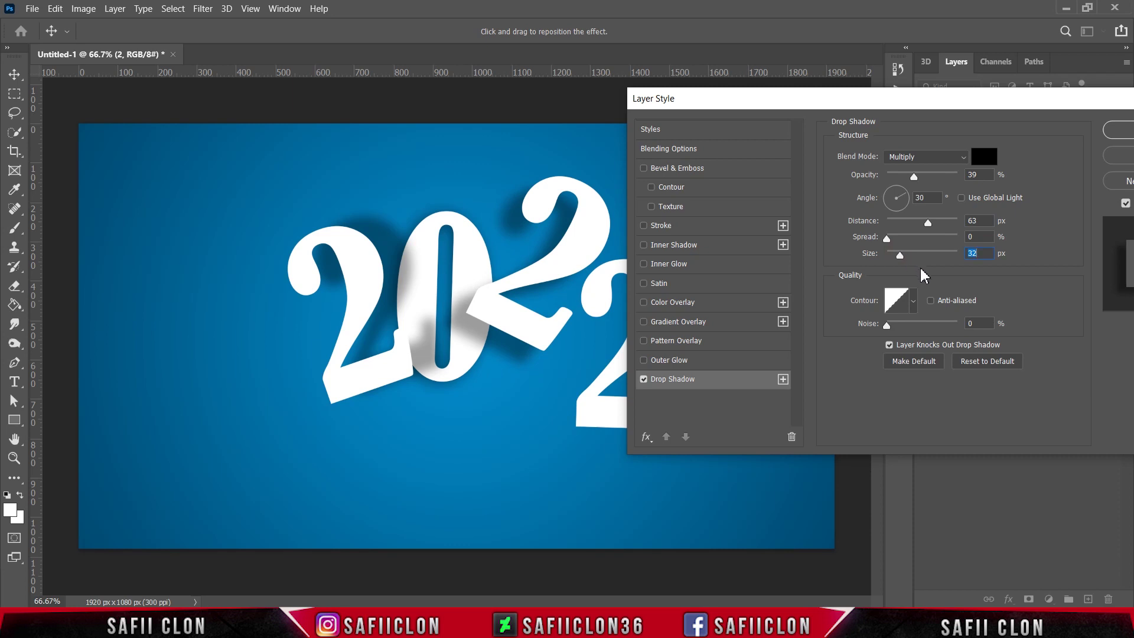
{"action": "left_click_drag", "start_coordinate": [1033, 107], "coordinate": [809, 139]}
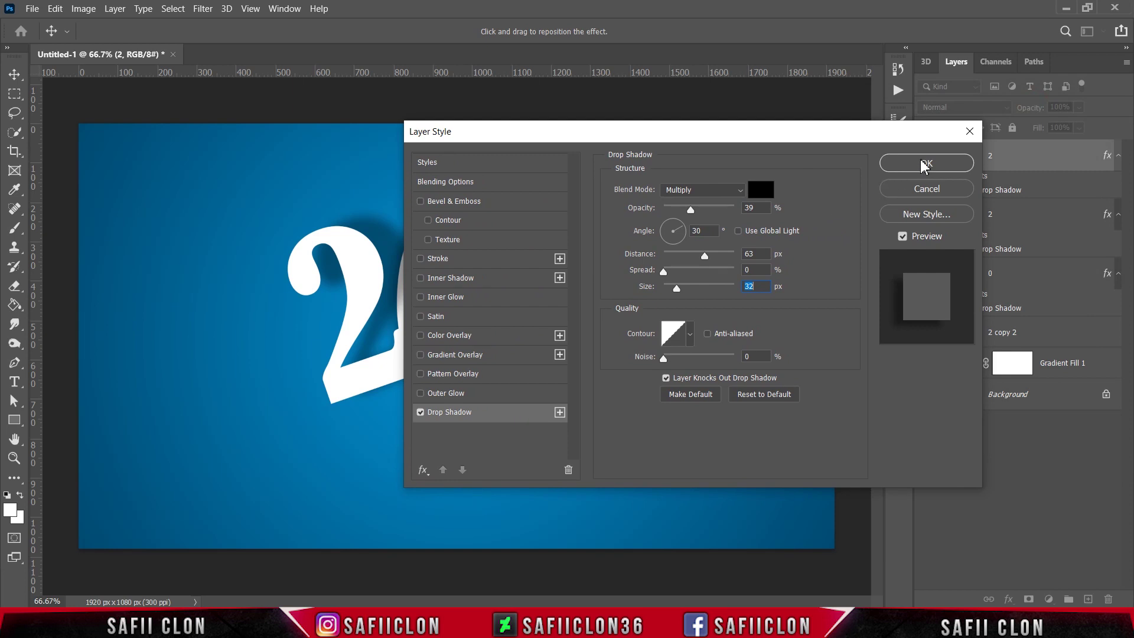
{"action": "left_click", "coordinate": [924, 165]}
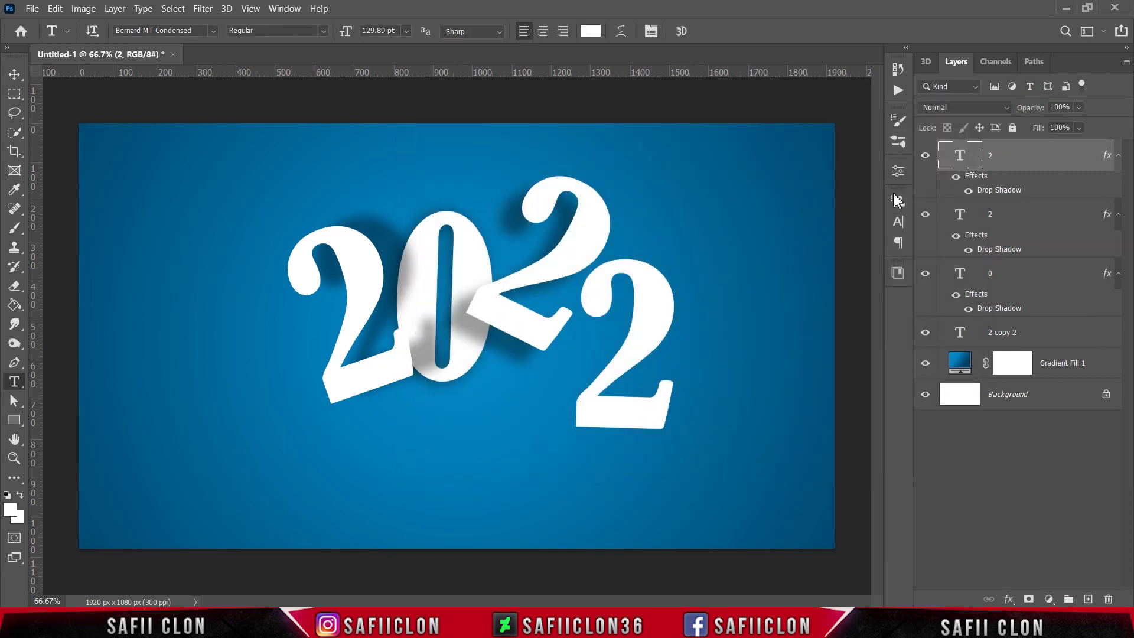
Step: Select the '2 copy 2' layer and enable a Multiply drop shadow in its Blending Options
{"action": "left_click", "coordinate": [925, 156]}
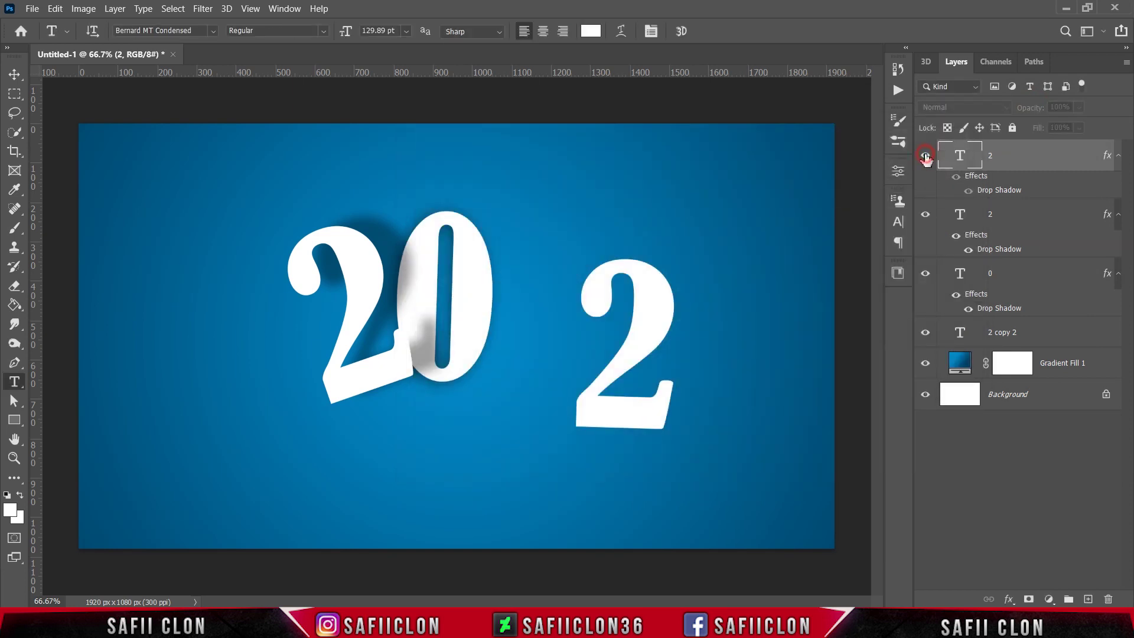
{"action": "left_click", "coordinate": [1023, 335]}
{"action": "left_click", "coordinate": [925, 333]}
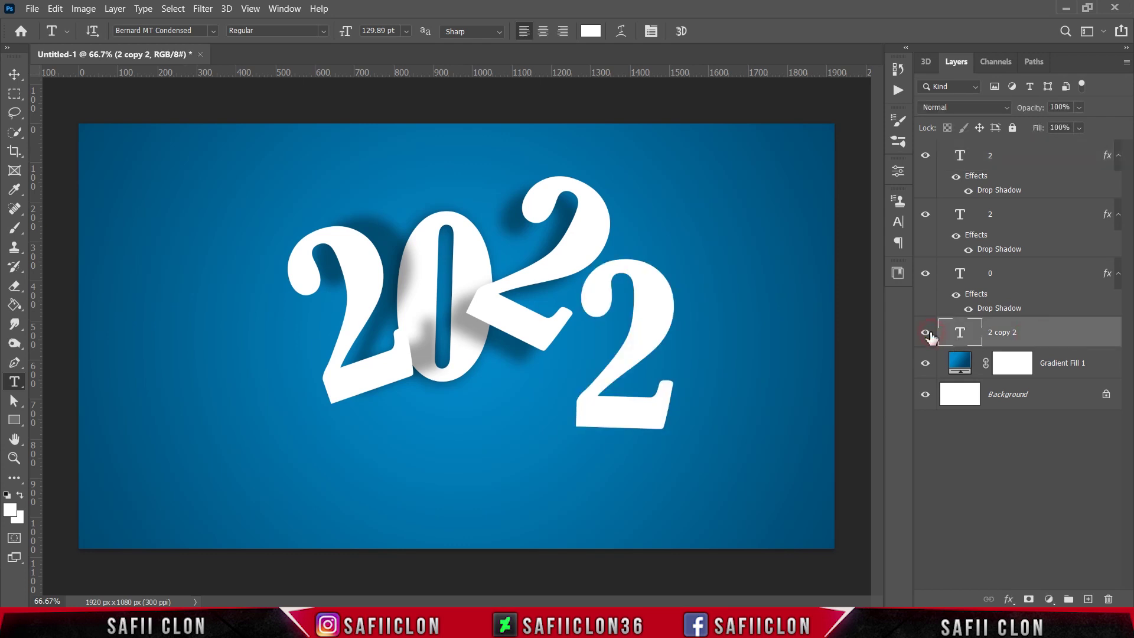
{"action": "right_click", "coordinate": [1030, 335]}
{"action": "left_click", "coordinate": [864, 19]}
{"action": "mouse_move", "coordinate": [551, 138]}
{"action": "left_mouse_down"}
{"action": "mouse_move", "coordinate": [772, 78]}
{"action": "mouse_move", "coordinate": [742, 91]}
{"action": "mouse_move", "coordinate": [799, 108]}
{"action": "mouse_move", "coordinate": [847, 106]}
{"action": "left_mouse_up"}
{"action": "left_click", "coordinate": [763, 378]}
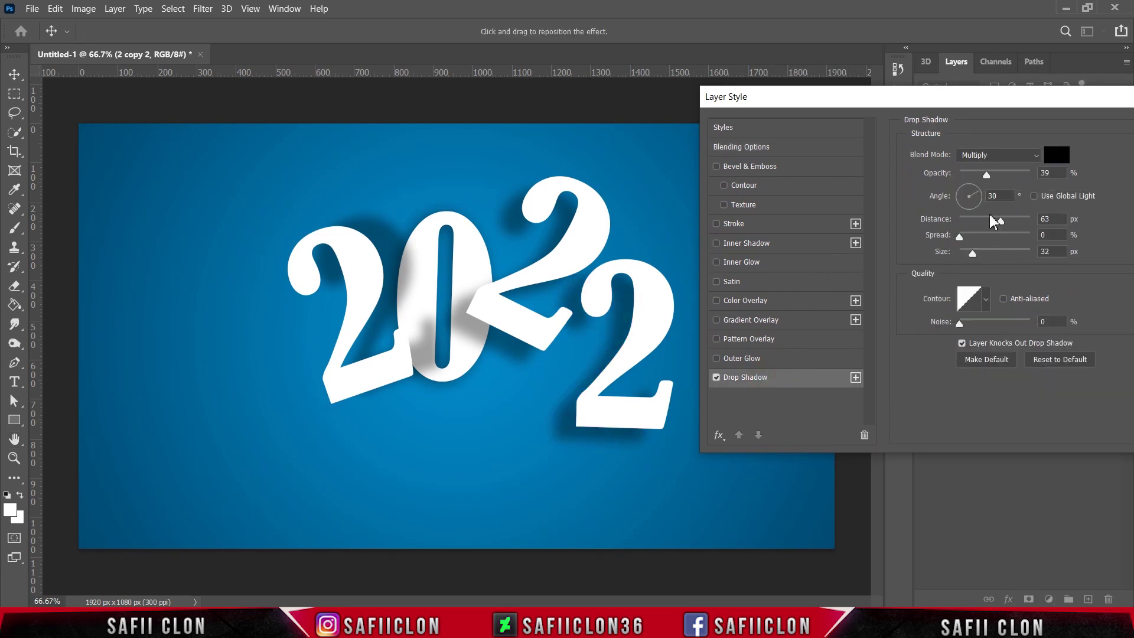
{"action": "left_click", "coordinate": [1000, 155]}
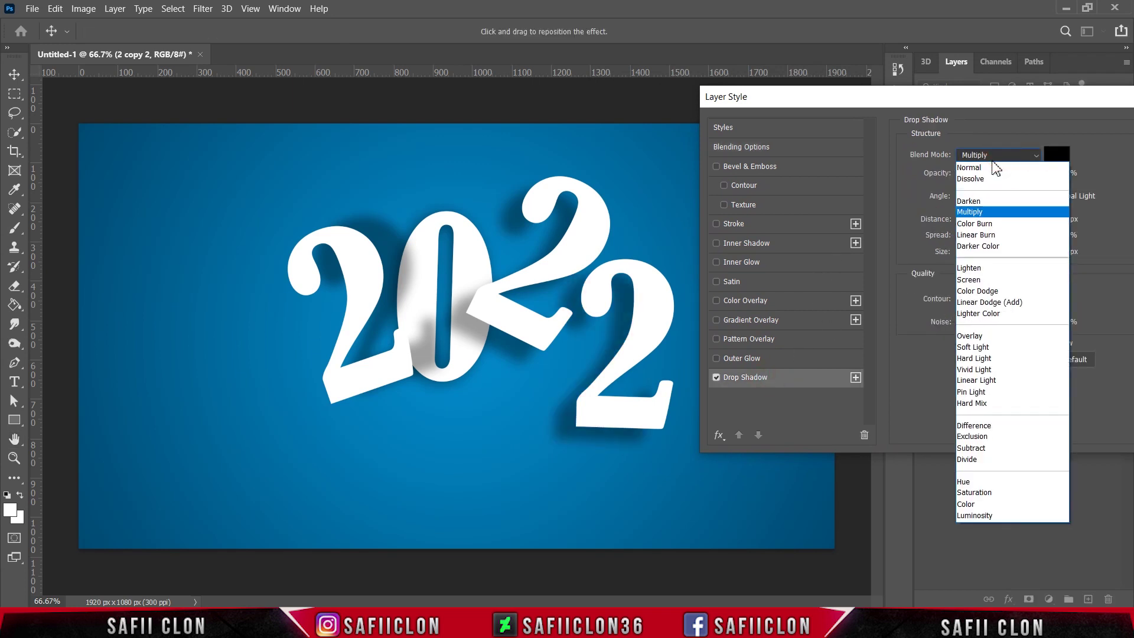
{"action": "left_click", "coordinate": [985, 213]}
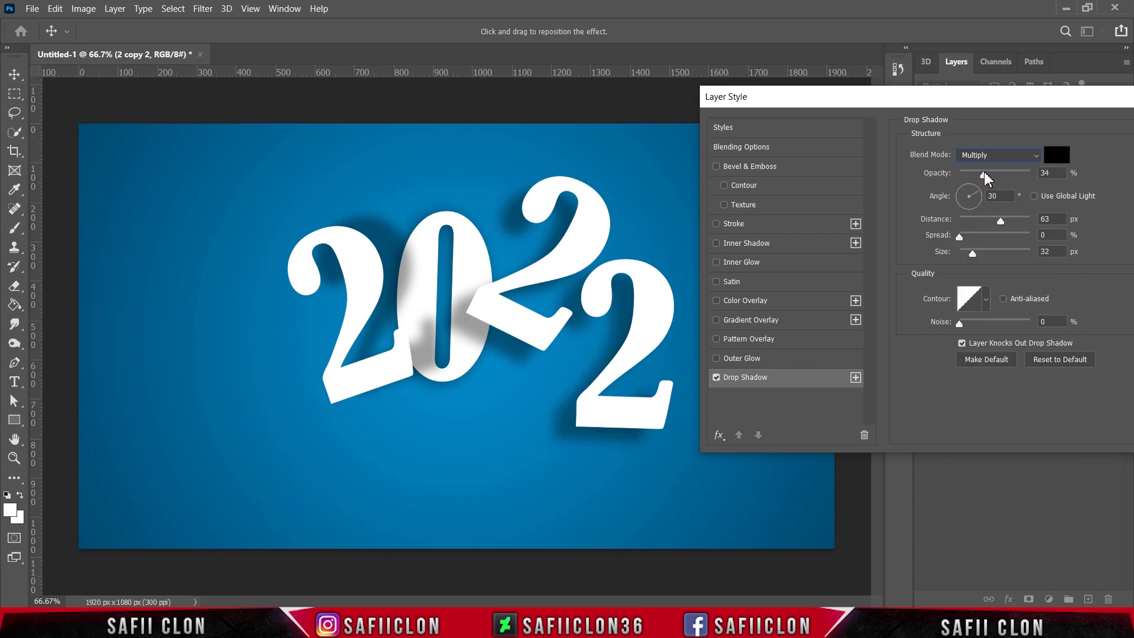
Step: Set the right-hand 2's shadow to 34% opacity, -8° angle, 65 px distance and 40 px size, then apply
{"action": "left_click", "coordinate": [984, 173]}
{"action": "left_click", "coordinate": [979, 195]}
{"action": "left_click_drag", "start_coordinate": [981, 200], "coordinate": [984, 203]}
{"action": "left_click", "coordinate": [984, 203]}
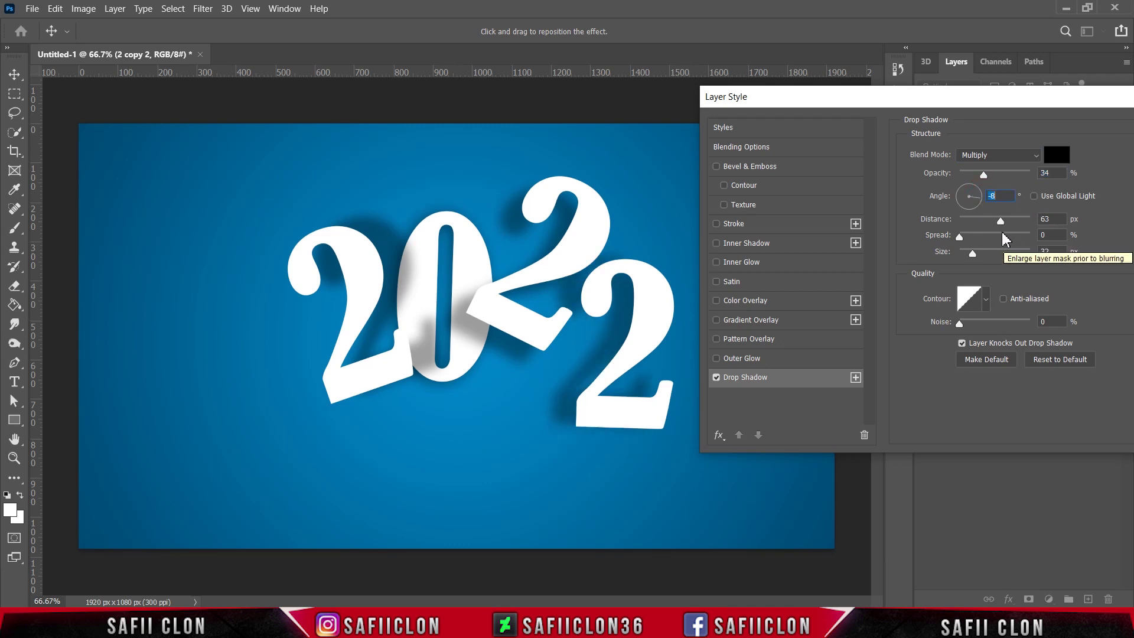
{"action": "left_click_drag", "start_coordinate": [1003, 225], "coordinate": [1004, 226]}
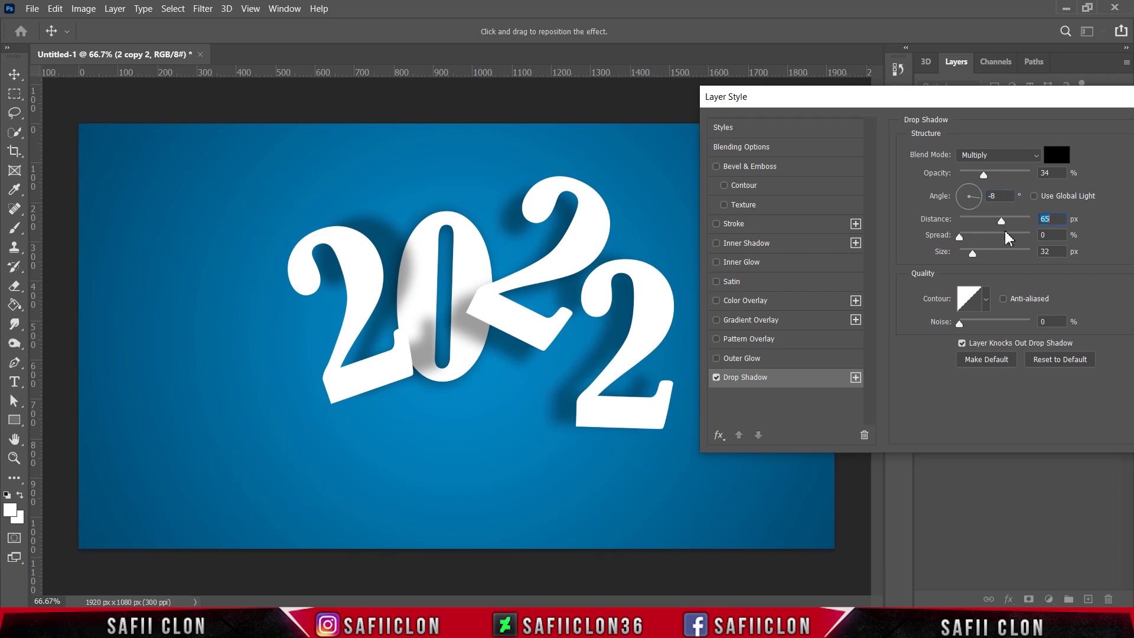
{"action": "left_click_drag", "start_coordinate": [972, 253], "coordinate": [977, 255]}
{"action": "left_click", "coordinate": [975, 254]}
{"action": "left_click_drag", "start_coordinate": [1034, 106], "coordinate": [633, 147]}
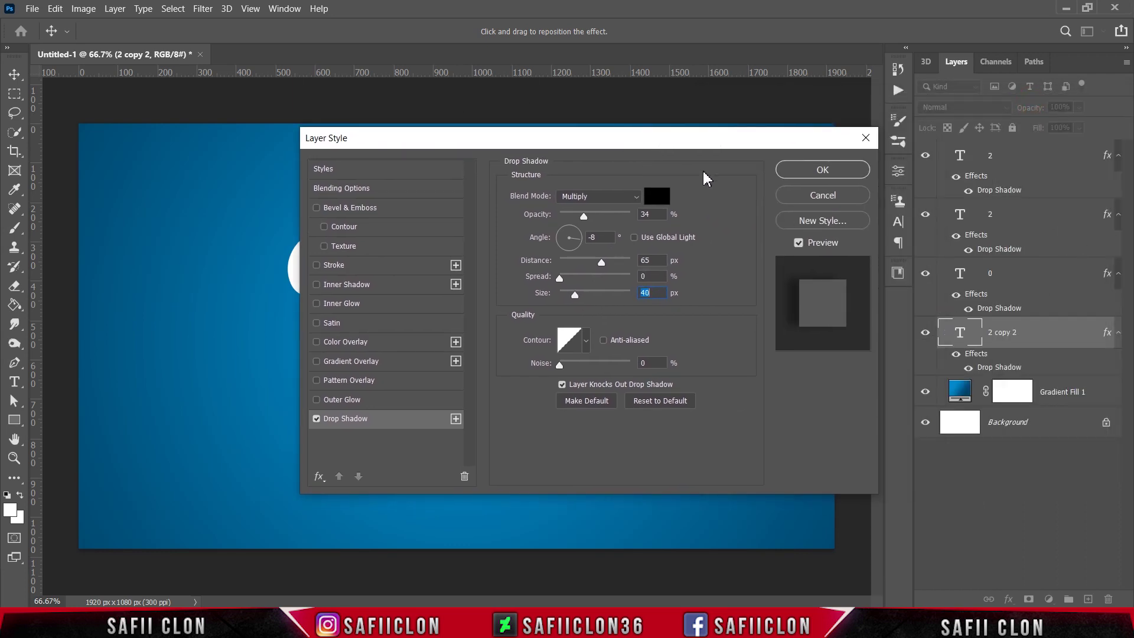
{"action": "left_click", "coordinate": [822, 169]}
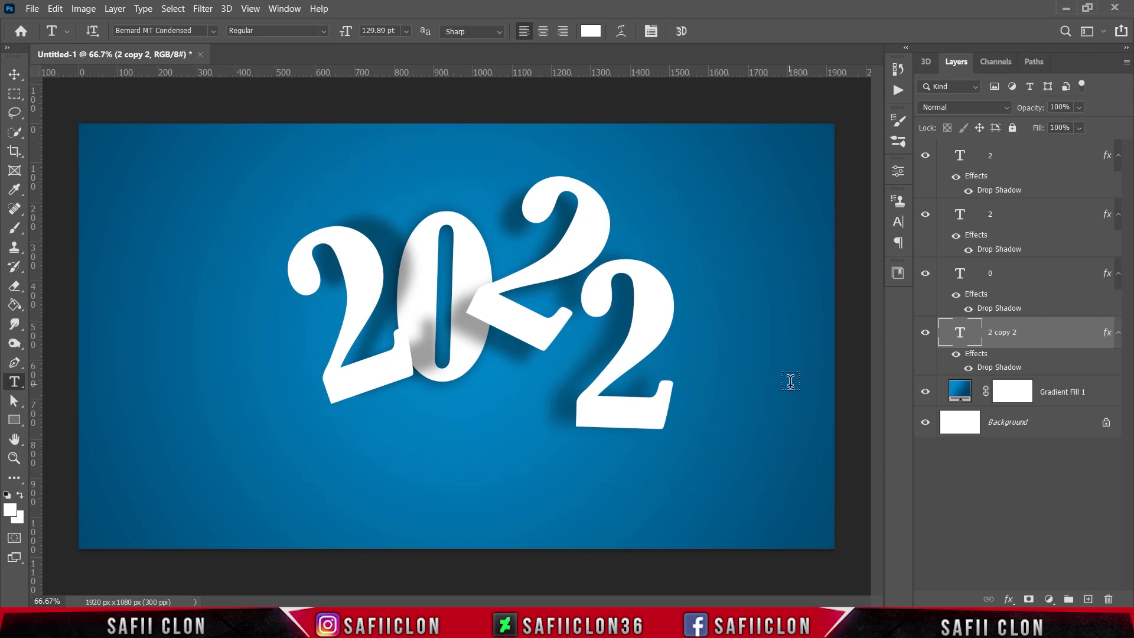
Step: Toggle each numeral's visibility to compare the shadows, then select the upper 2 layer
{"action": "left_click", "coordinate": [925, 332]}
{"action": "left_click", "coordinate": [925, 274]}
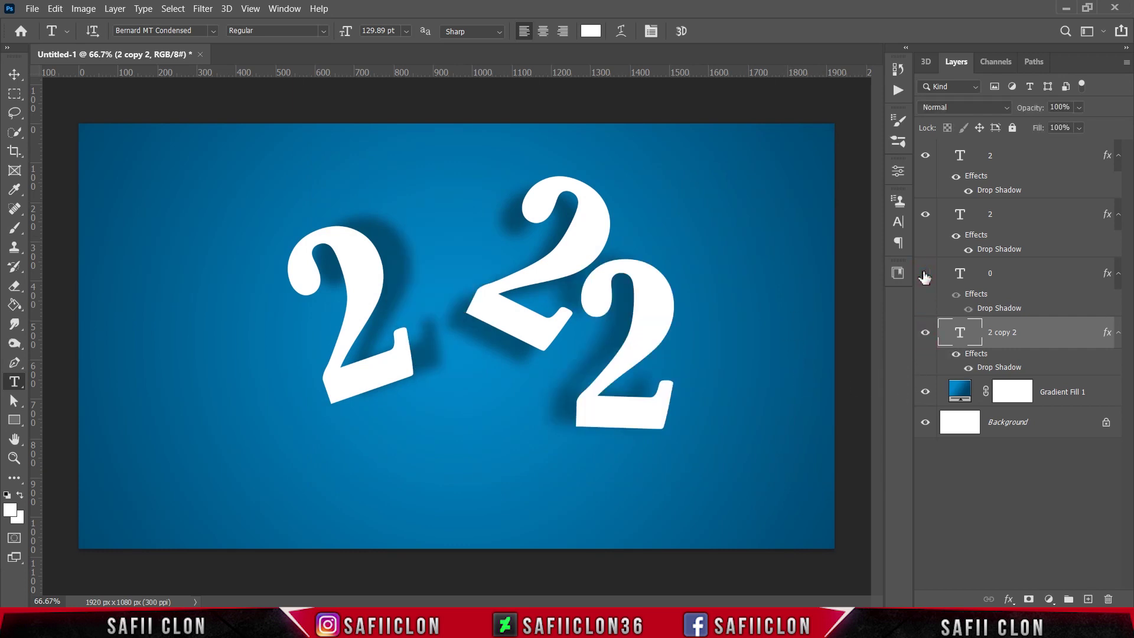
{"action": "left_click", "coordinate": [926, 215]}
{"action": "left_click", "coordinate": [926, 215]}
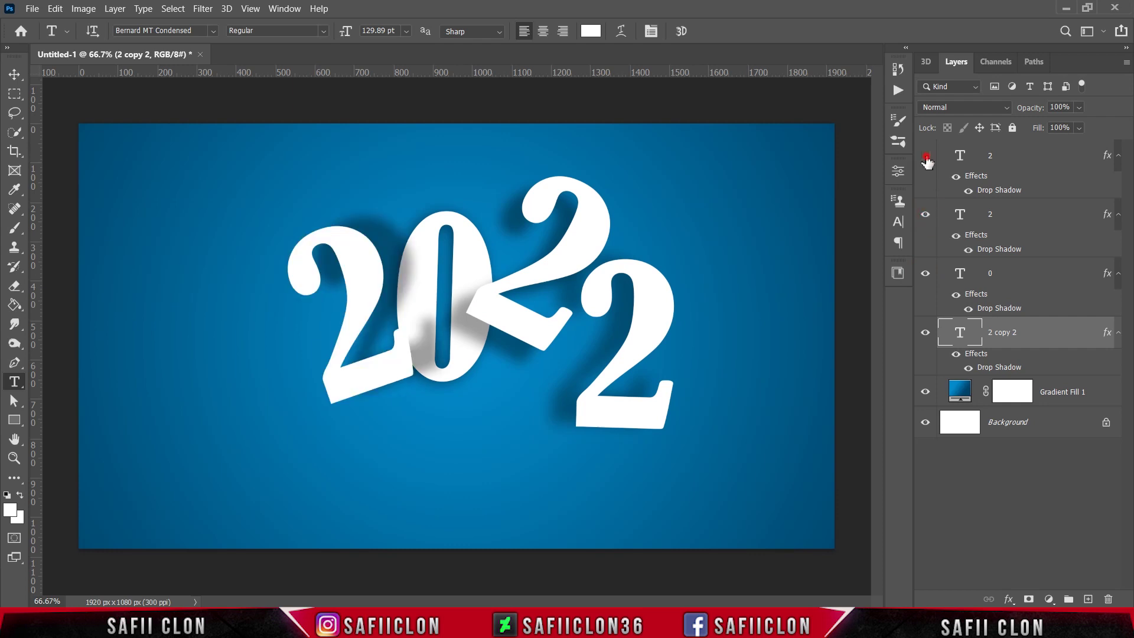
{"action": "left_click", "coordinate": [925, 157]}
{"action": "left_click", "coordinate": [1047, 156]}
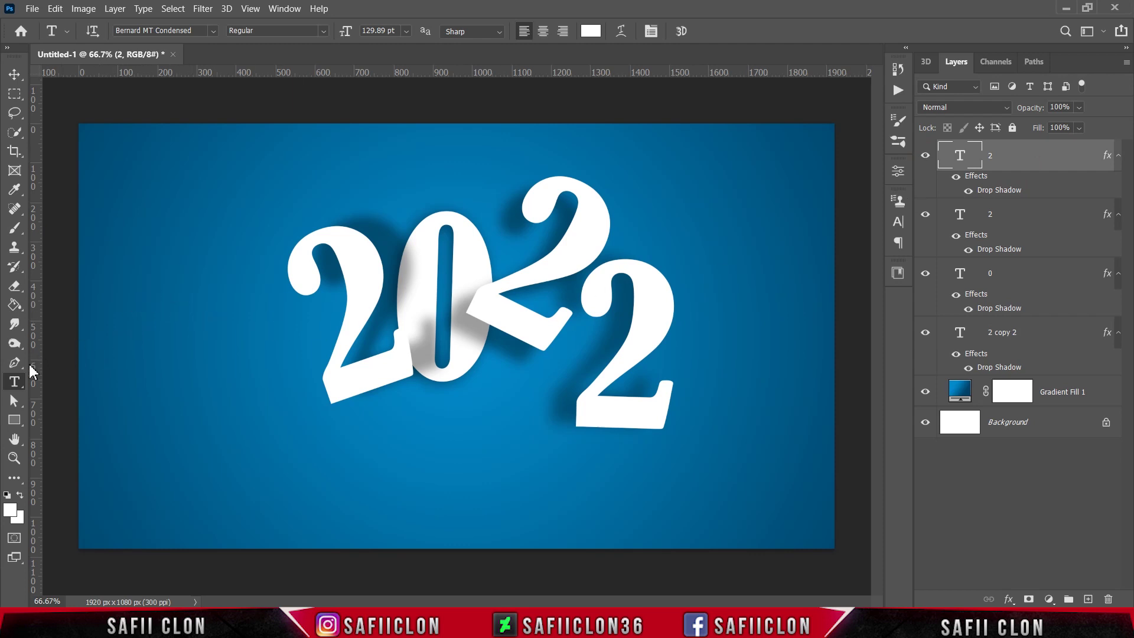
Step: Draw a 33 px white circle with no outline near the top of the first 2
{"action": "left_click", "coordinate": [14, 421]}
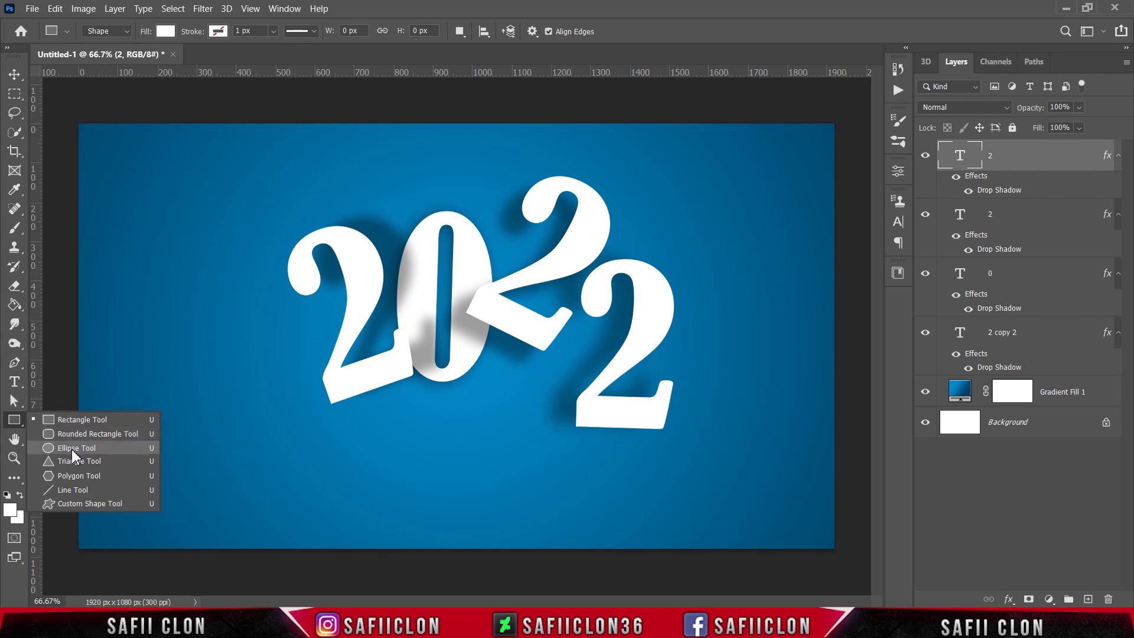
{"action": "left_click", "coordinate": [73, 450]}
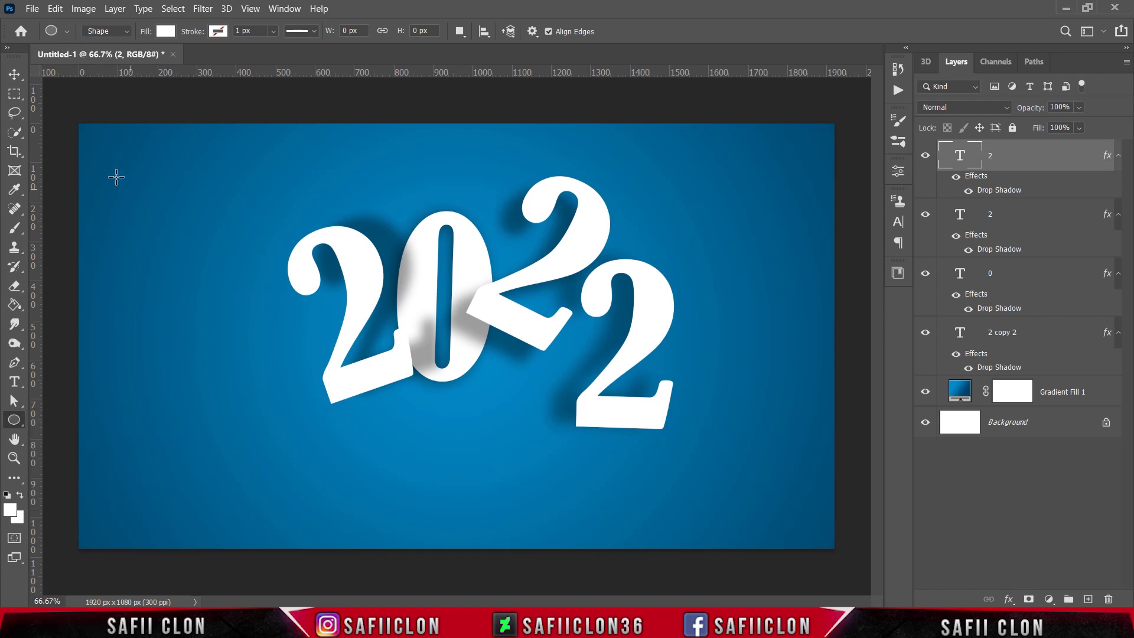
{"action": "left_click", "coordinate": [166, 32]}
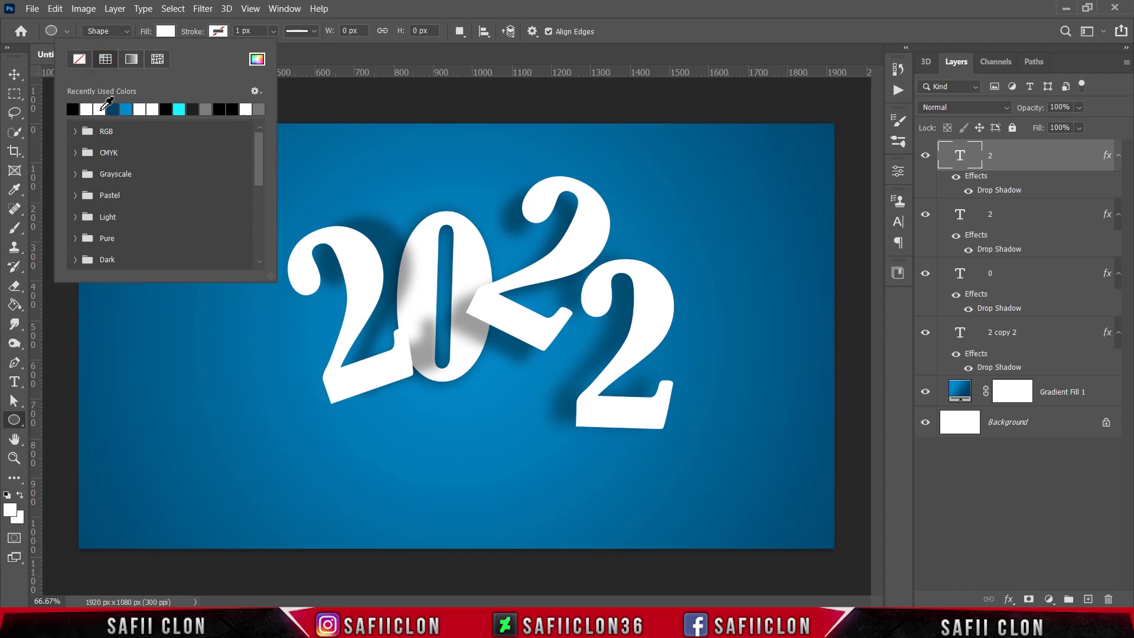
{"action": "left_click", "coordinate": [164, 35]}
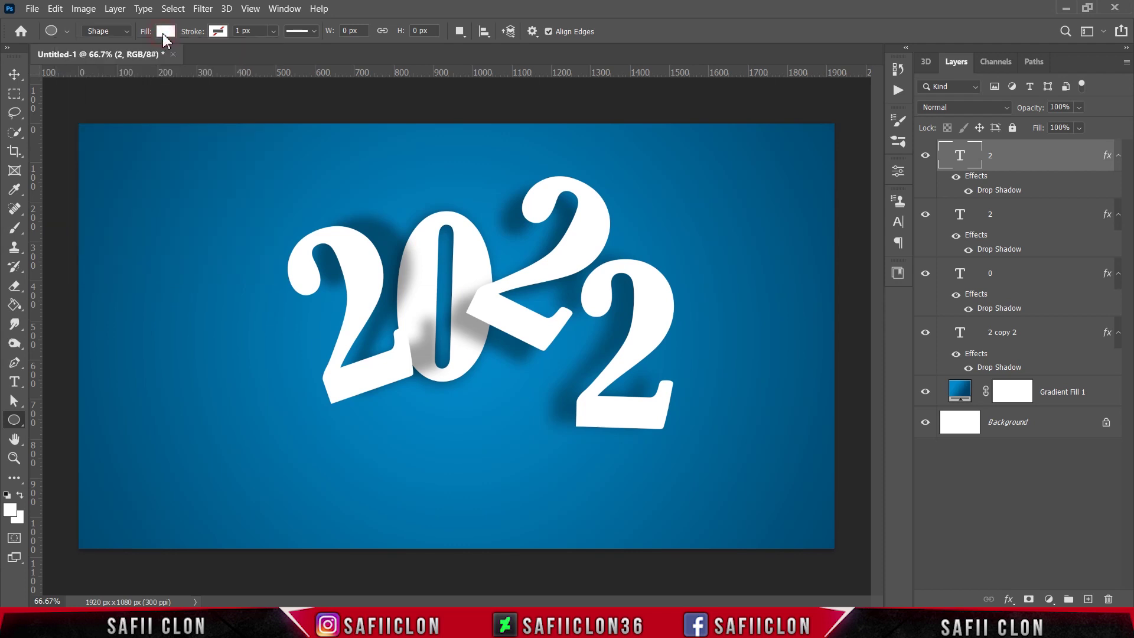
{"action": "left_click", "coordinate": [220, 32]}
{"action": "left_click", "coordinate": [217, 32]}
{"action": "left_click_drag", "start_coordinate": [321, 230], "coordinate": [338, 241]}
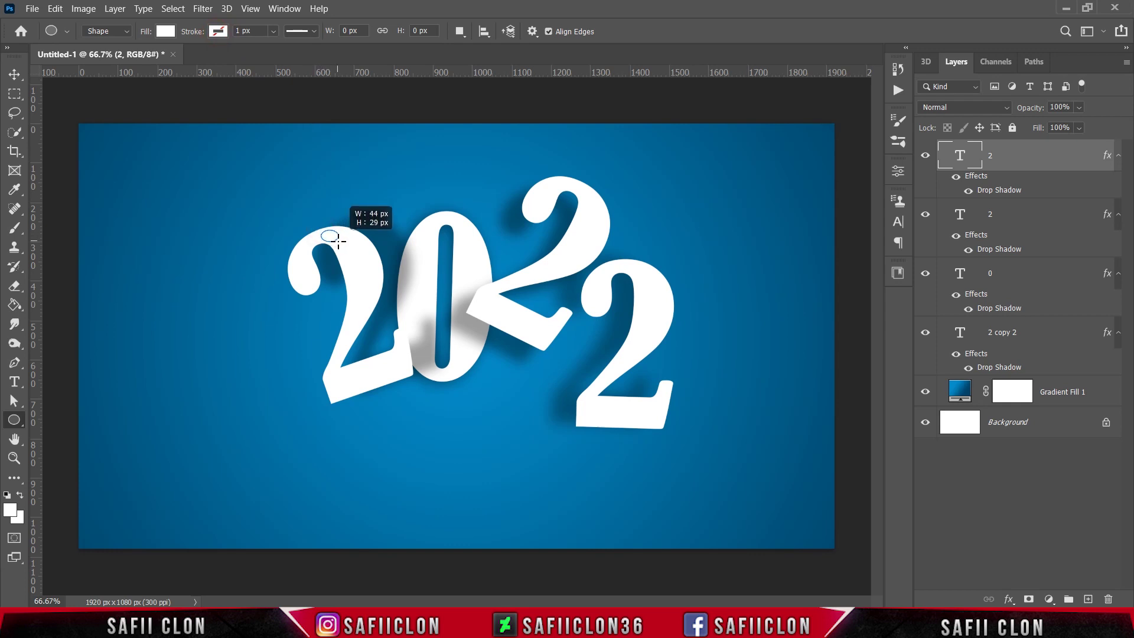
{"action": "left_click_drag", "start_coordinate": [338, 241], "coordinate": [337, 243]}
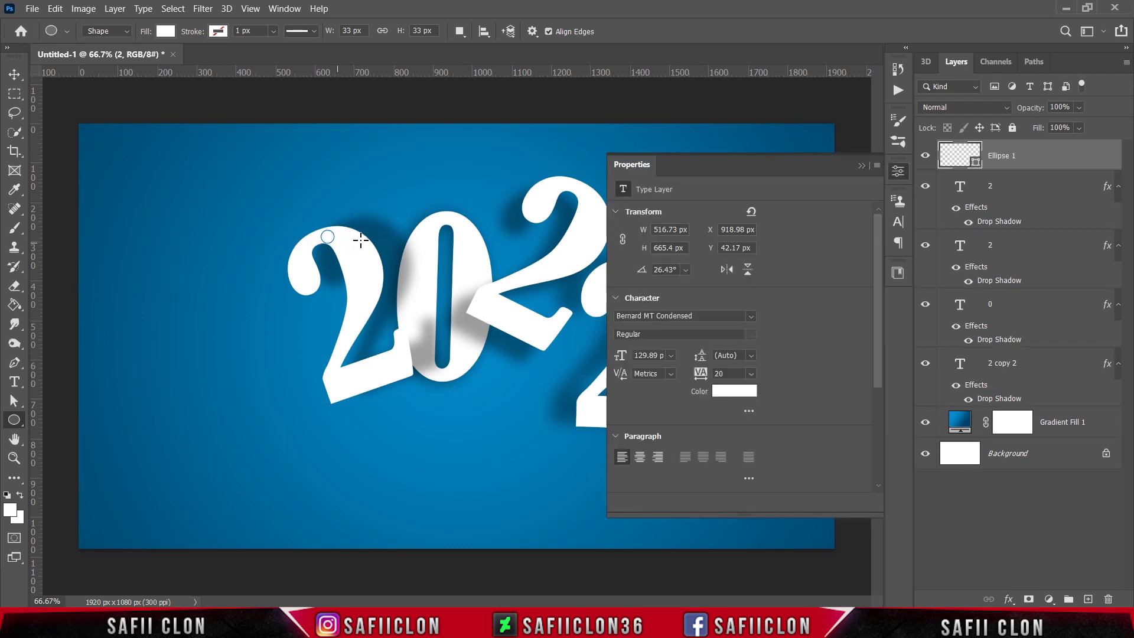
{"action": "key", "text": "ctrl+plus"}
{"action": "key", "text": "ctrl+plus"}
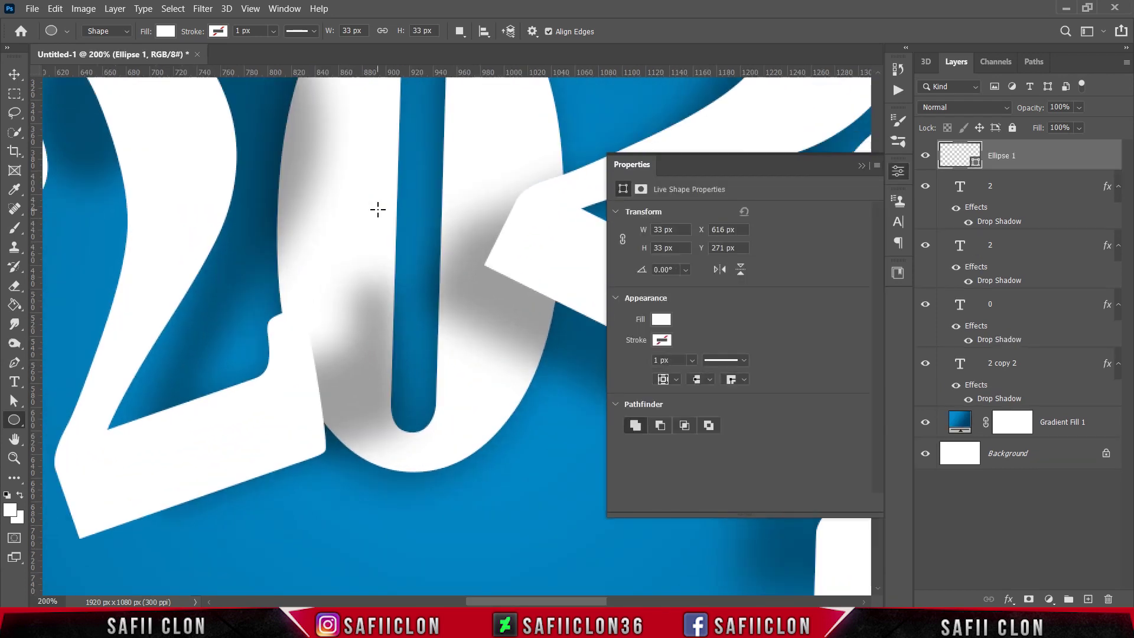
Step: Recolour Ellipse 1's fill to hex #0181bc to match the blue background
{"action": "scroll", "coordinate": [378, 225], "scroll_direction": "up", "scroll_amount": 4}
{"action": "scroll", "coordinate": [413, 325], "scroll_direction": "up", "scroll_amount": 1}
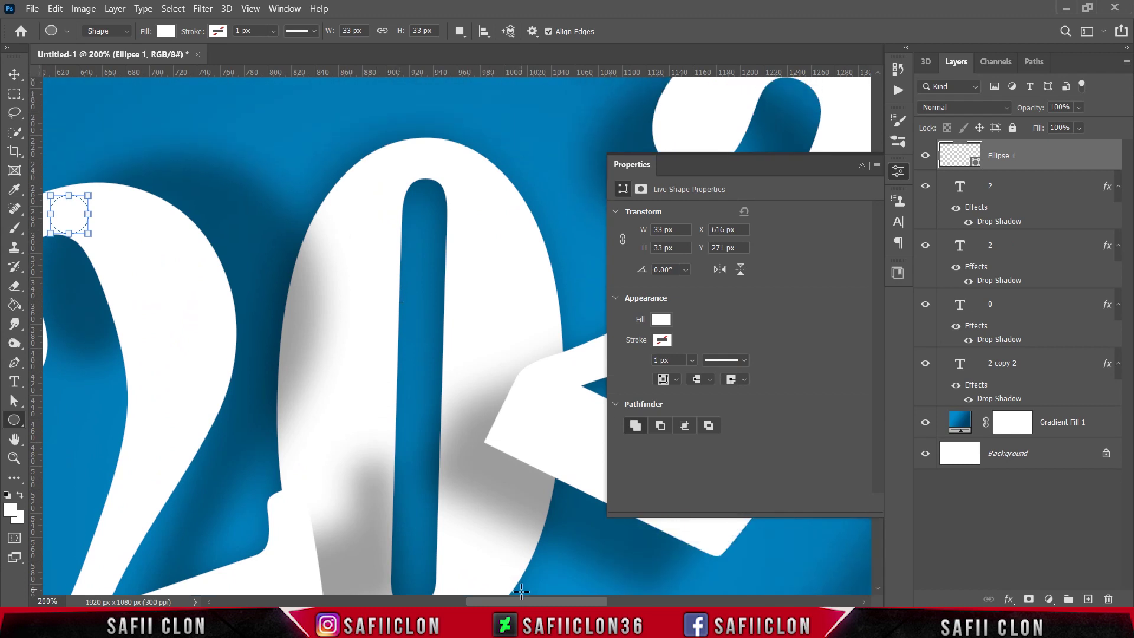
{"action": "scroll", "coordinate": [521, 591], "scroll_direction": "left", "scroll_amount": 3}
{"action": "scroll", "coordinate": [502, 590], "scroll_direction": "left", "scroll_amount": 2}
{"action": "scroll", "coordinate": [482, 590], "scroll_direction": "left", "scroll_amount": 1}
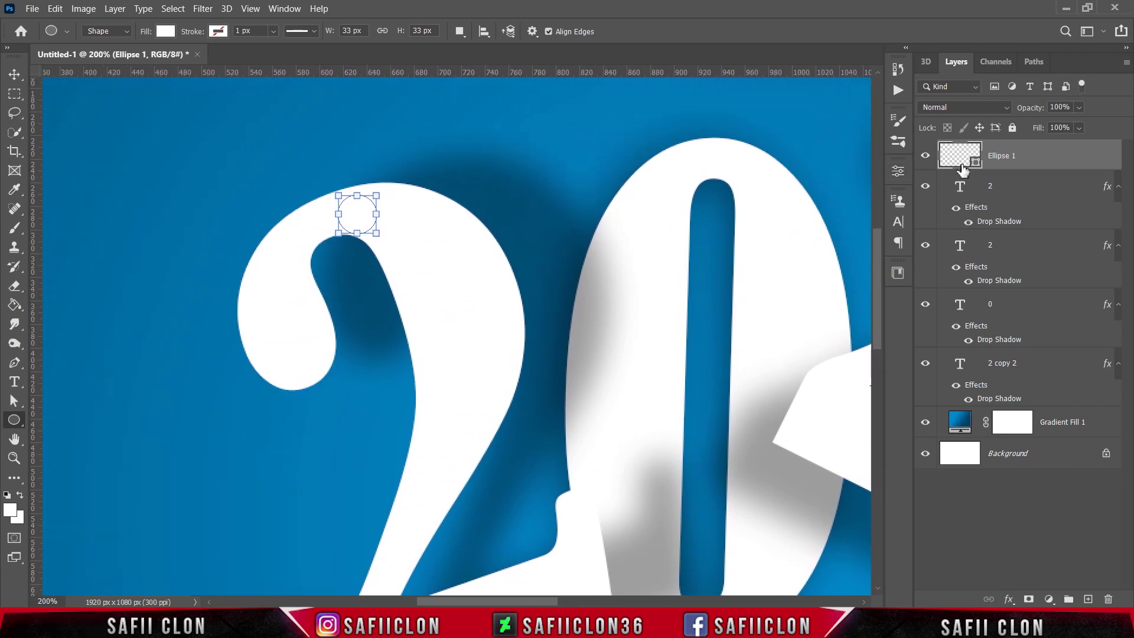
{"action": "double_click", "coordinate": [974, 163]}
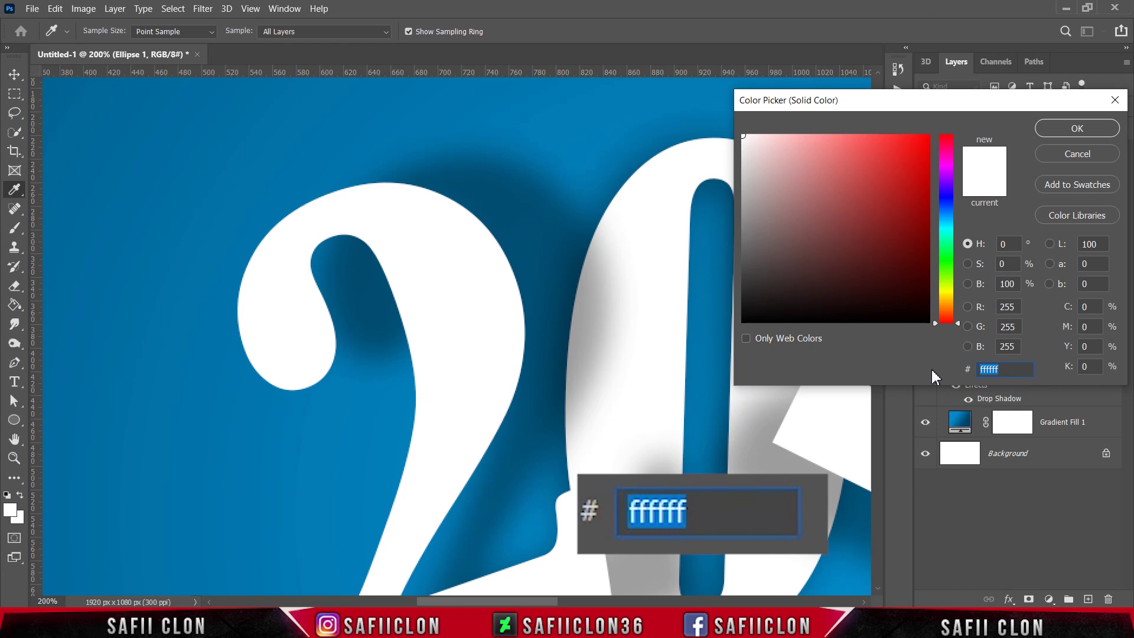
{"action": "type", "text": "01"}
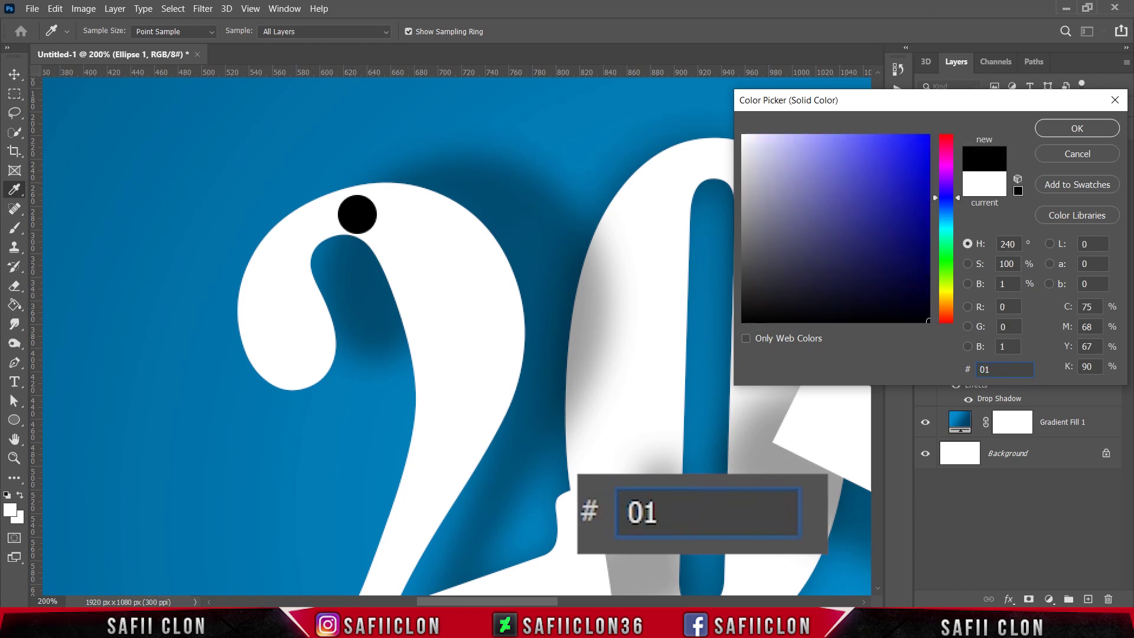
{"action": "type", "text": "81b"}
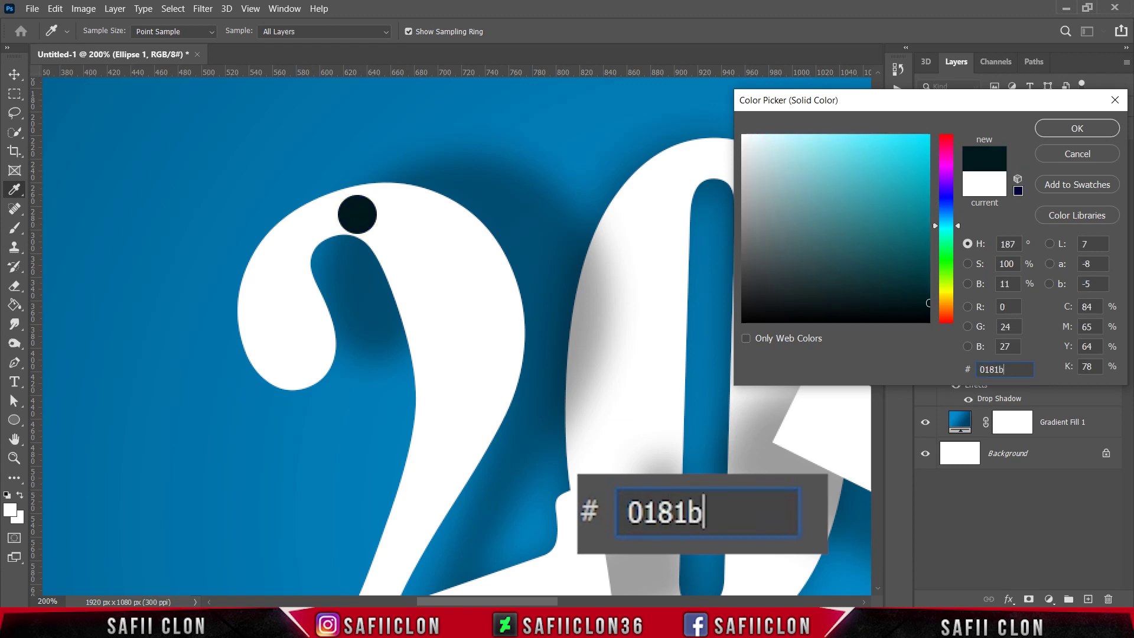
{"action": "type", "text": "c"}
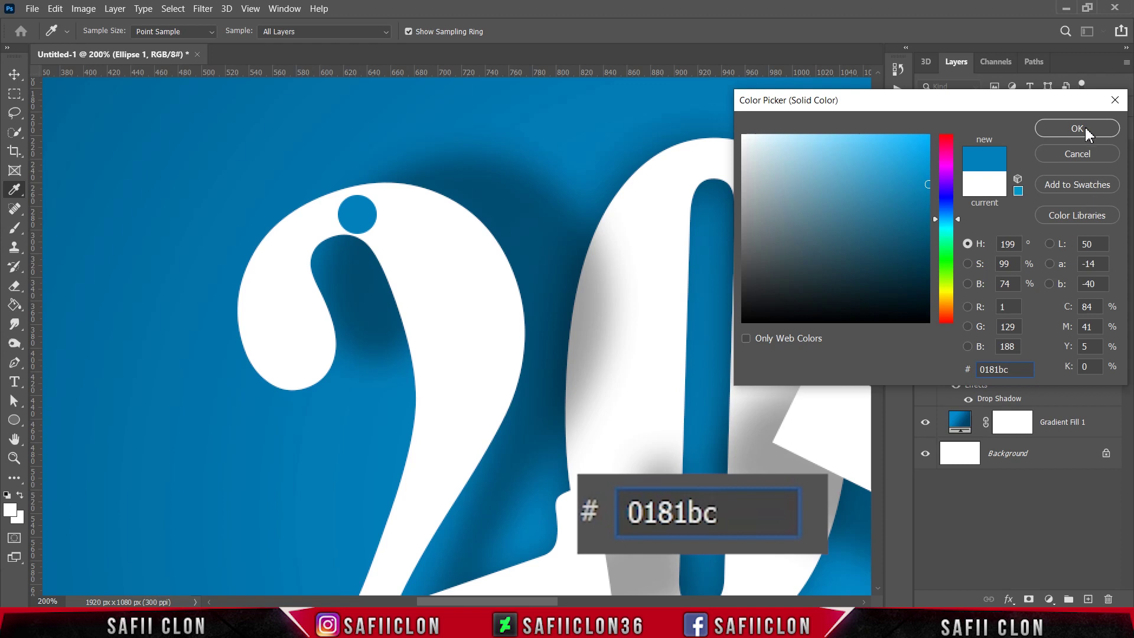
{"action": "left_click", "coordinate": [1084, 128]}
{"action": "left_click", "coordinate": [926, 156]}
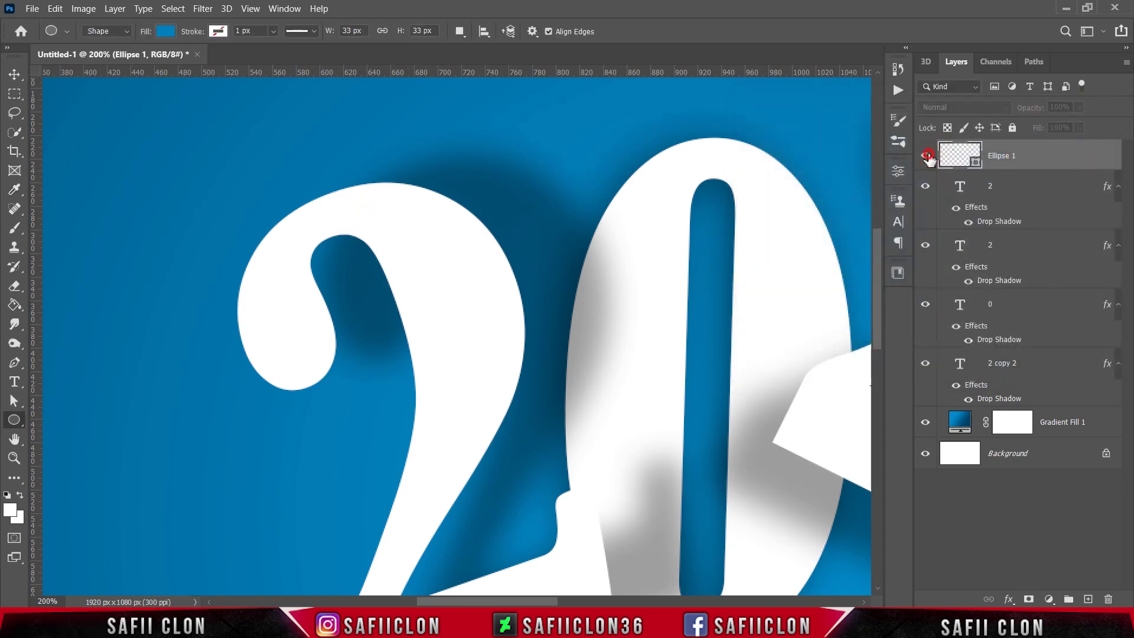
Step: Open Blending Options for Ellipse 1 and enable a black Multiply inner shadow
{"action": "right_click", "coordinate": [1040, 156]}
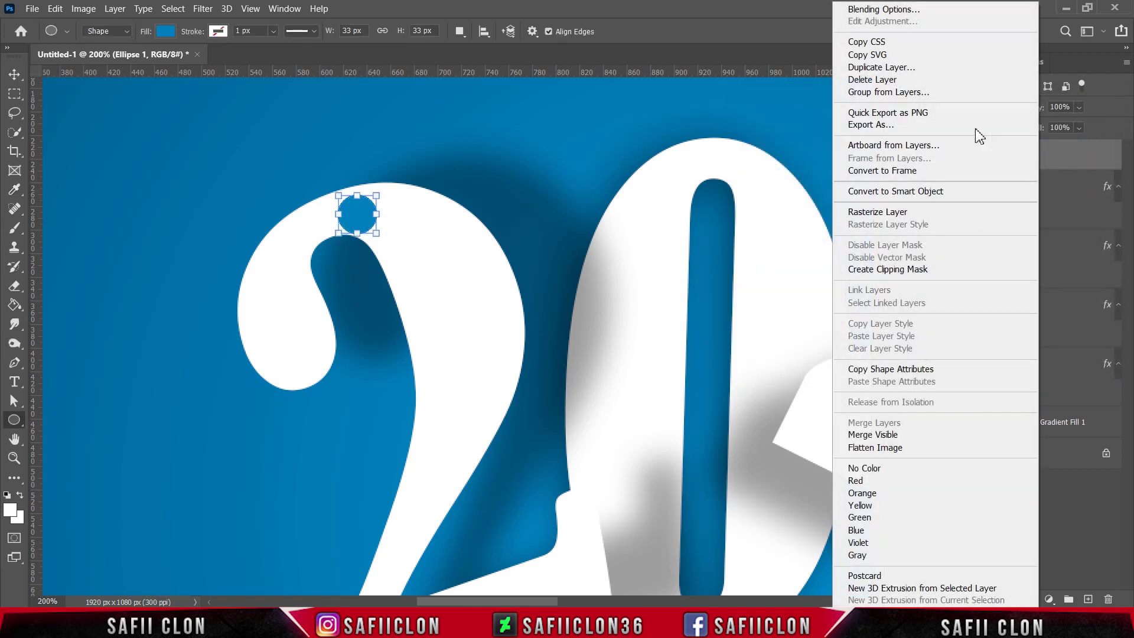
{"action": "left_click", "coordinate": [883, 10]}
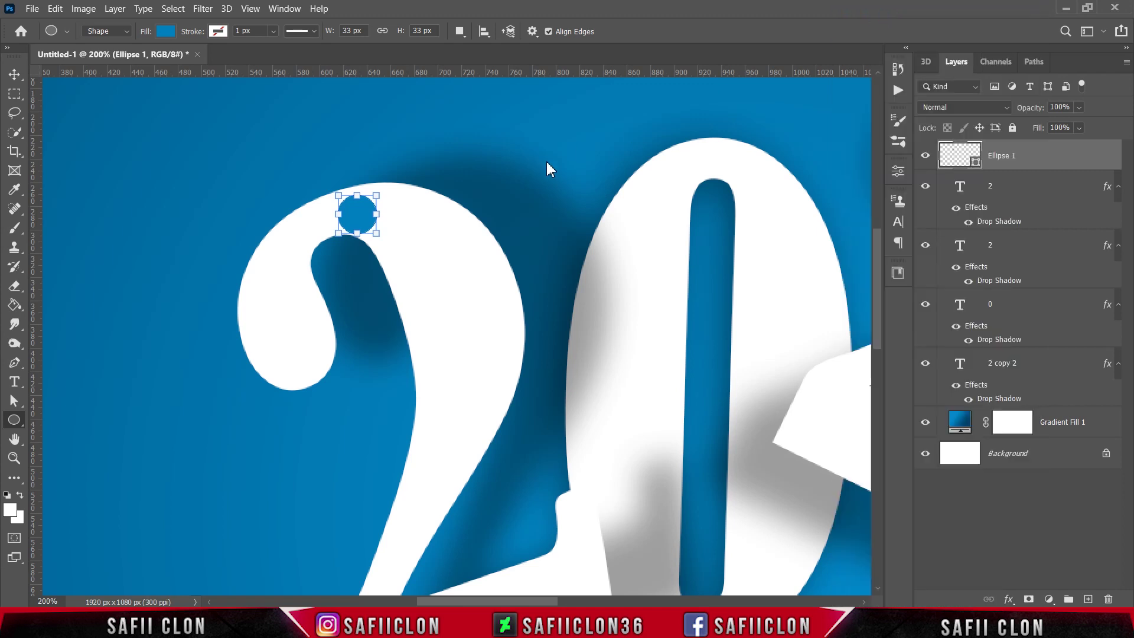
{"action": "left_click_drag", "start_coordinate": [471, 150], "coordinate": [707, 118]}
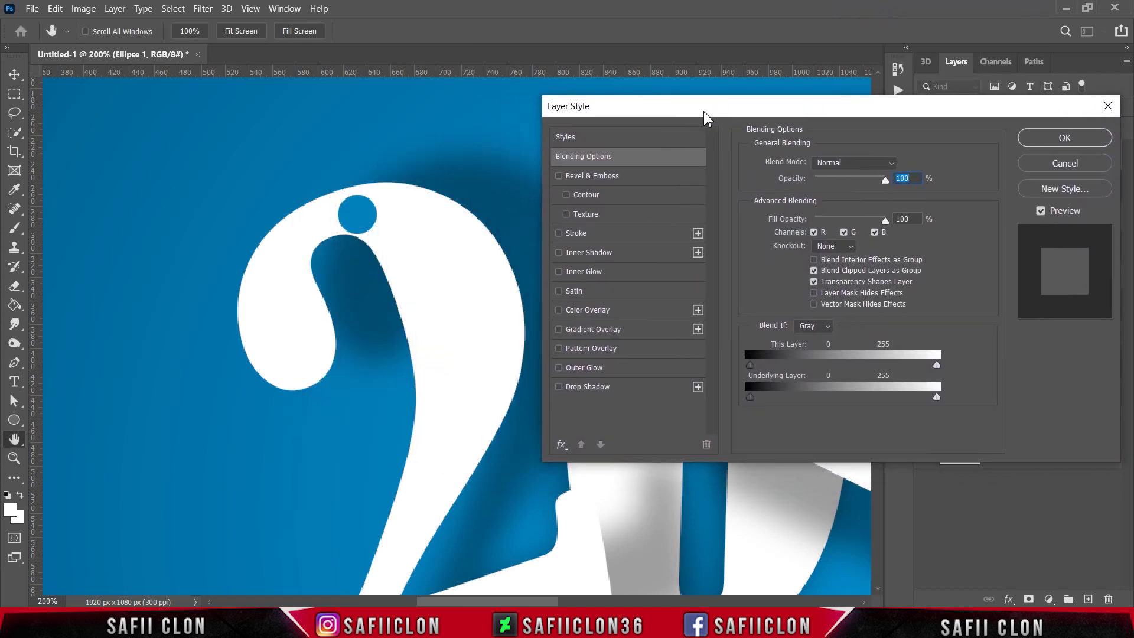
{"action": "left_click", "coordinate": [594, 254]}
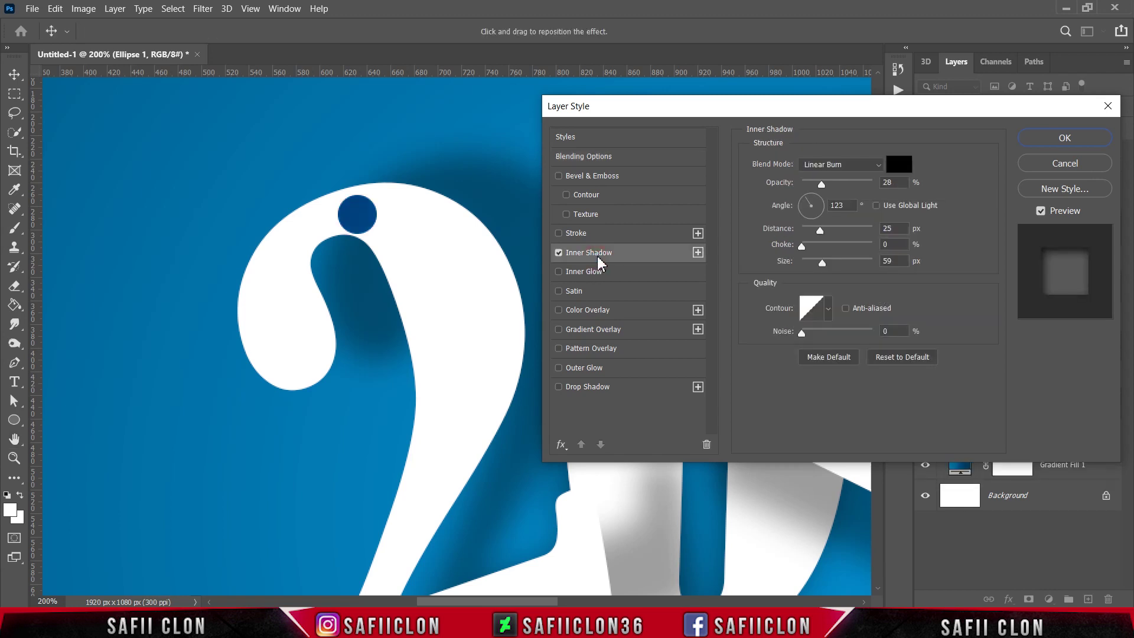
{"action": "left_click", "coordinate": [877, 165]}
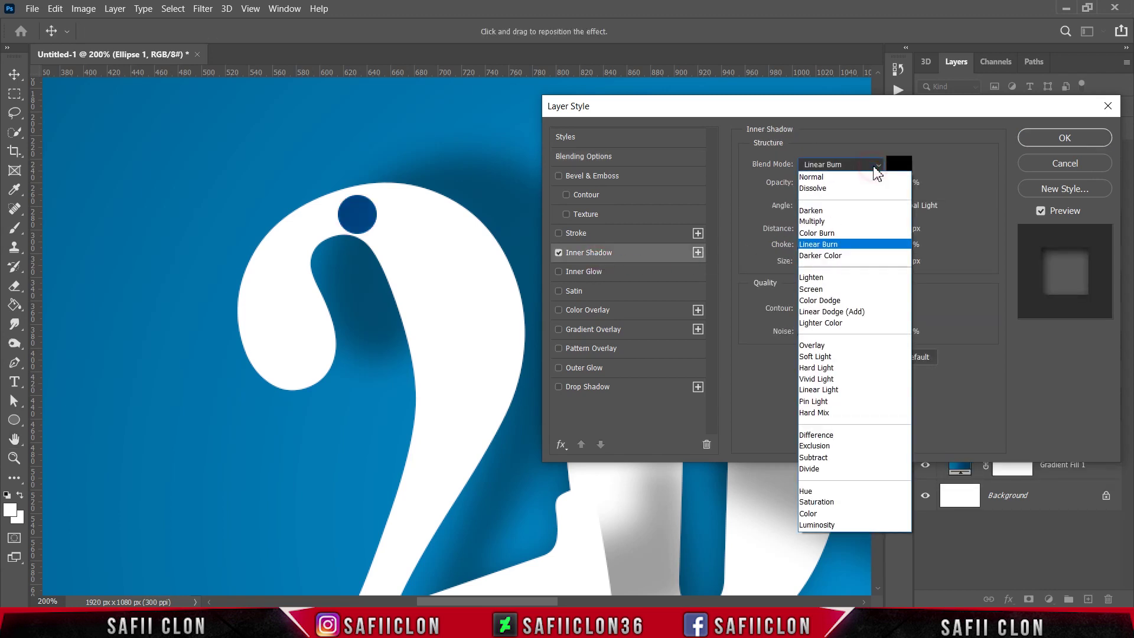
{"action": "left_click", "coordinate": [825, 222]}
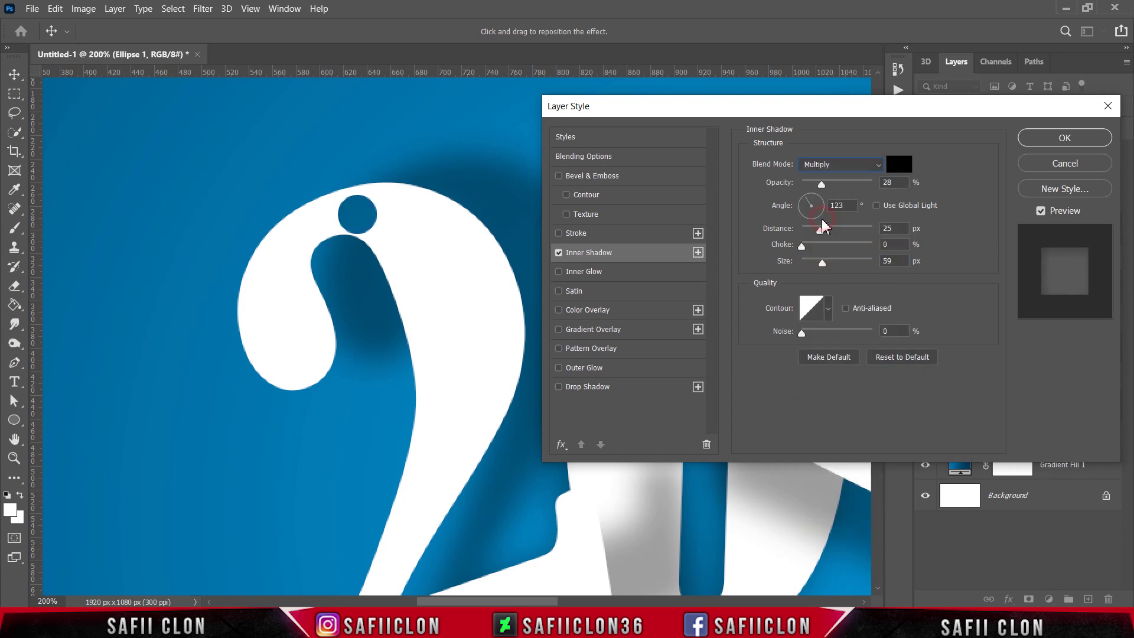
{"action": "left_click", "coordinate": [899, 164]}
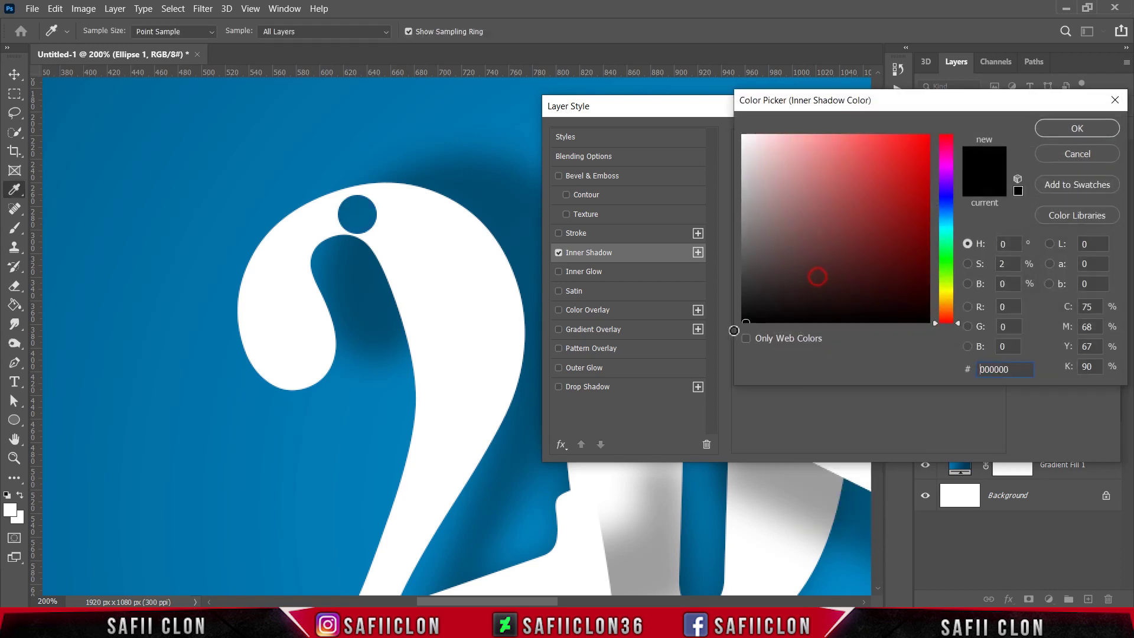
{"action": "left_click", "coordinate": [1070, 130]}
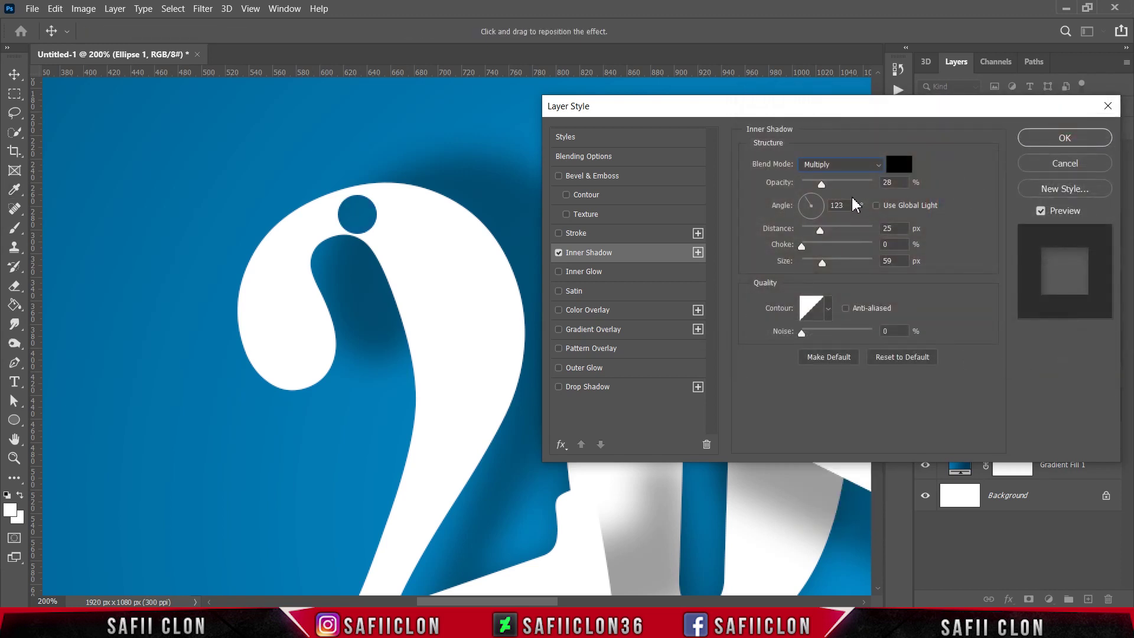
Step: Set the inner shadow to 34% opacity, 26° angle, 11 px distance and 9 px size, then apply
{"action": "left_click_drag", "start_coordinate": [827, 184], "coordinate": [832, 186]}
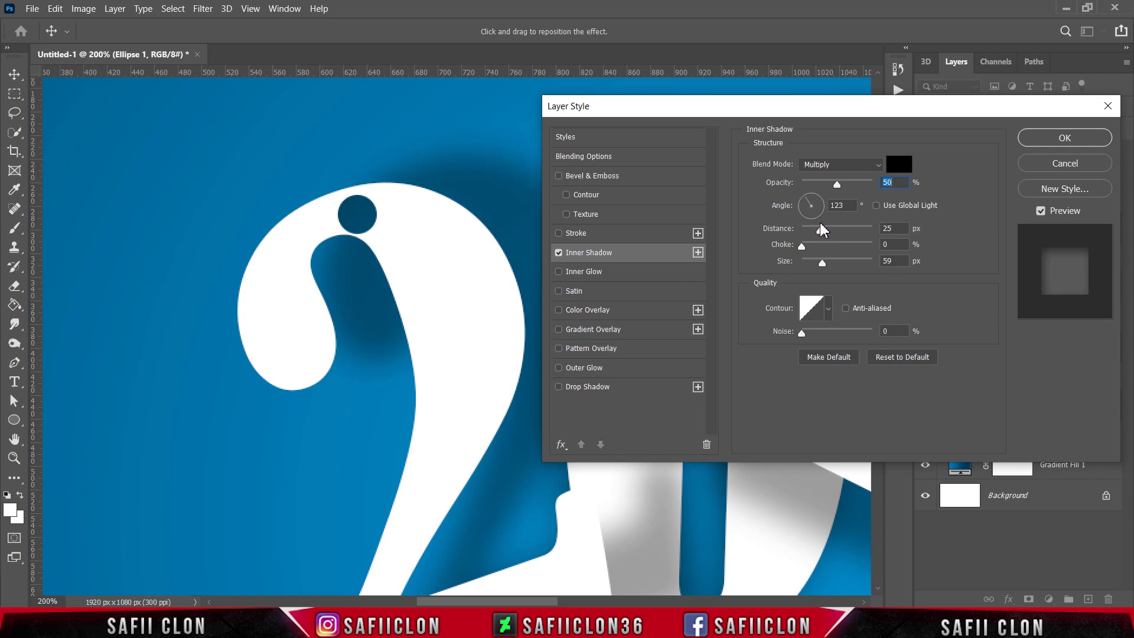
{"action": "left_click_drag", "start_coordinate": [822, 235], "coordinate": [816, 236]}
{"action": "left_click_drag", "start_coordinate": [823, 267], "coordinate": [811, 267]}
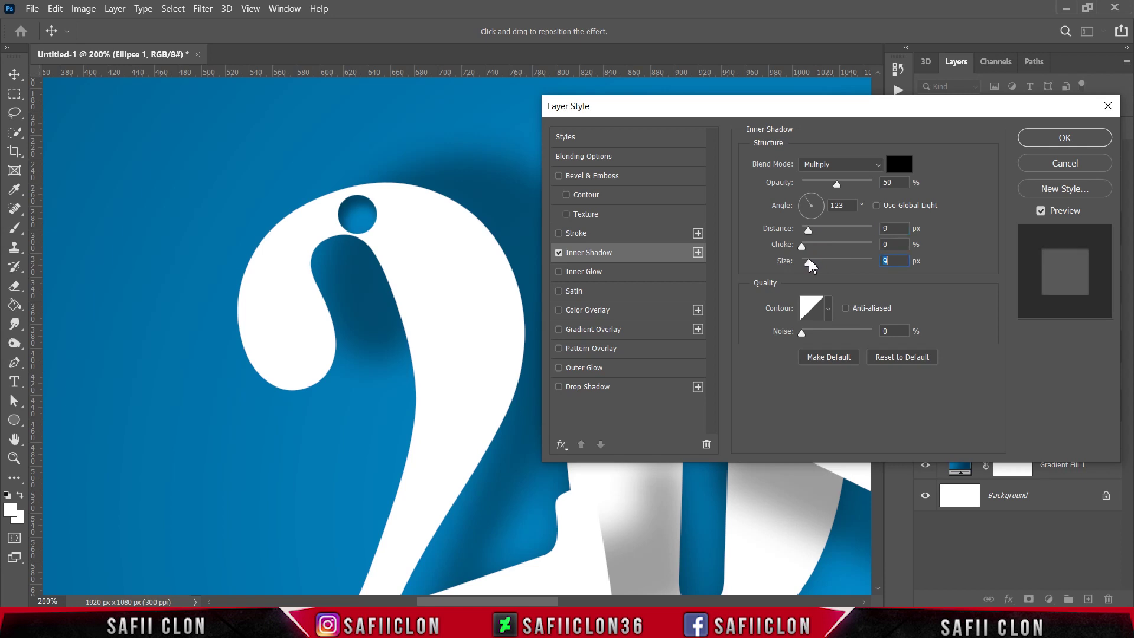
{"action": "left_click", "coordinate": [813, 202]}
{"action": "left_click_drag", "start_coordinate": [818, 205], "coordinate": [825, 207]}
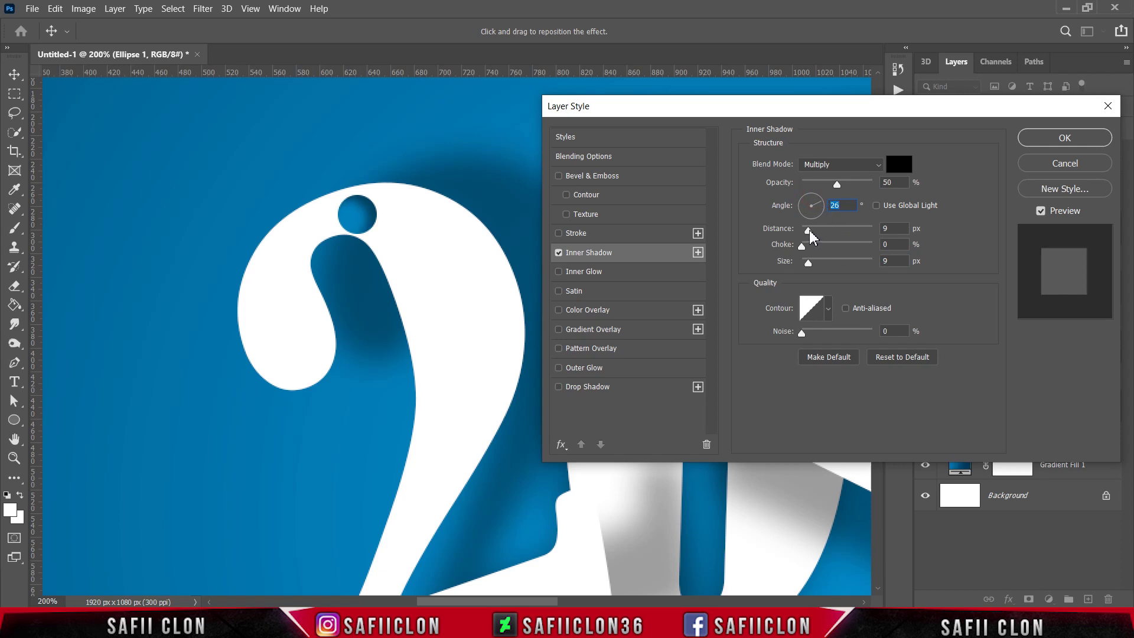
{"action": "left_click_drag", "start_coordinate": [809, 230], "coordinate": [811, 236]}
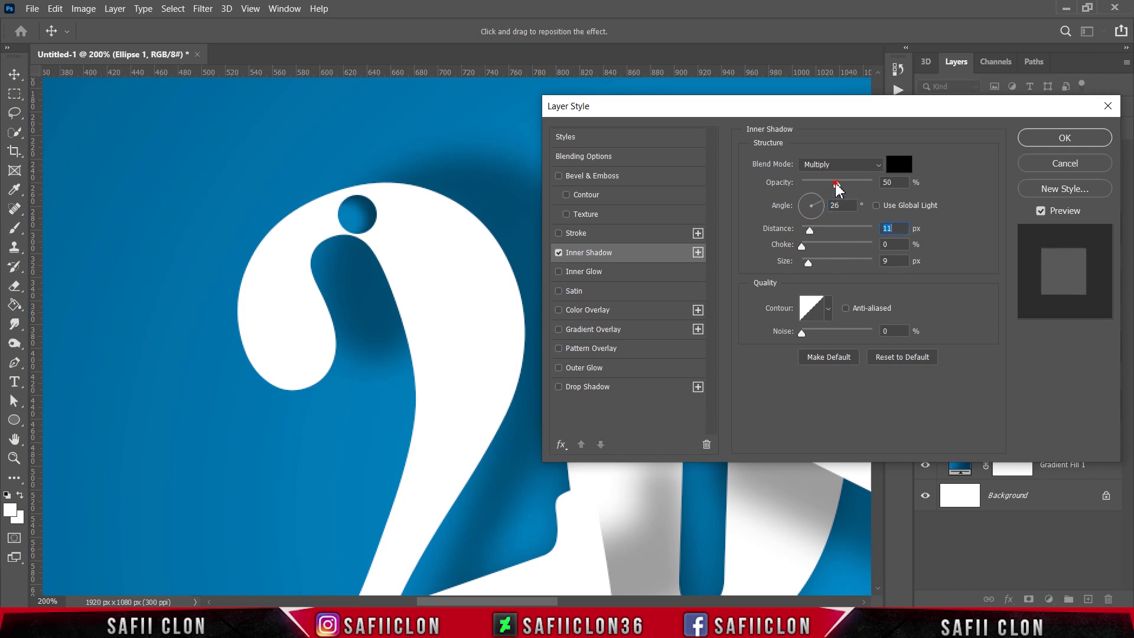
{"action": "left_click_drag", "start_coordinate": [836, 184], "coordinate": [829, 185]}
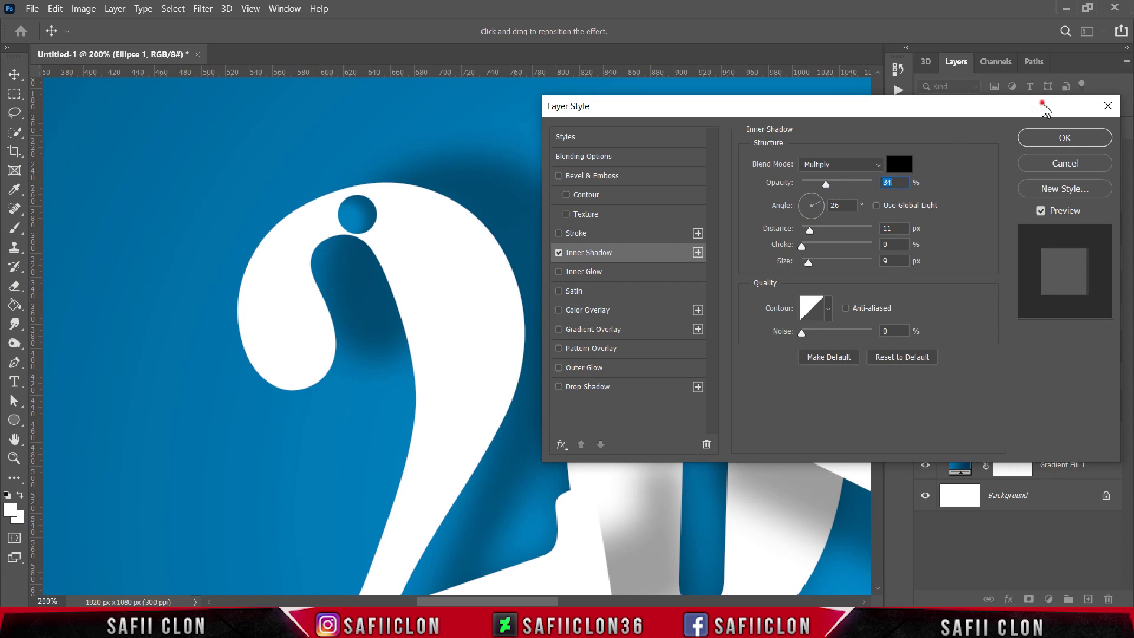
{"action": "left_click_drag", "start_coordinate": [1047, 108], "coordinate": [864, 118]}
{"action": "left_click", "coordinate": [878, 150]}
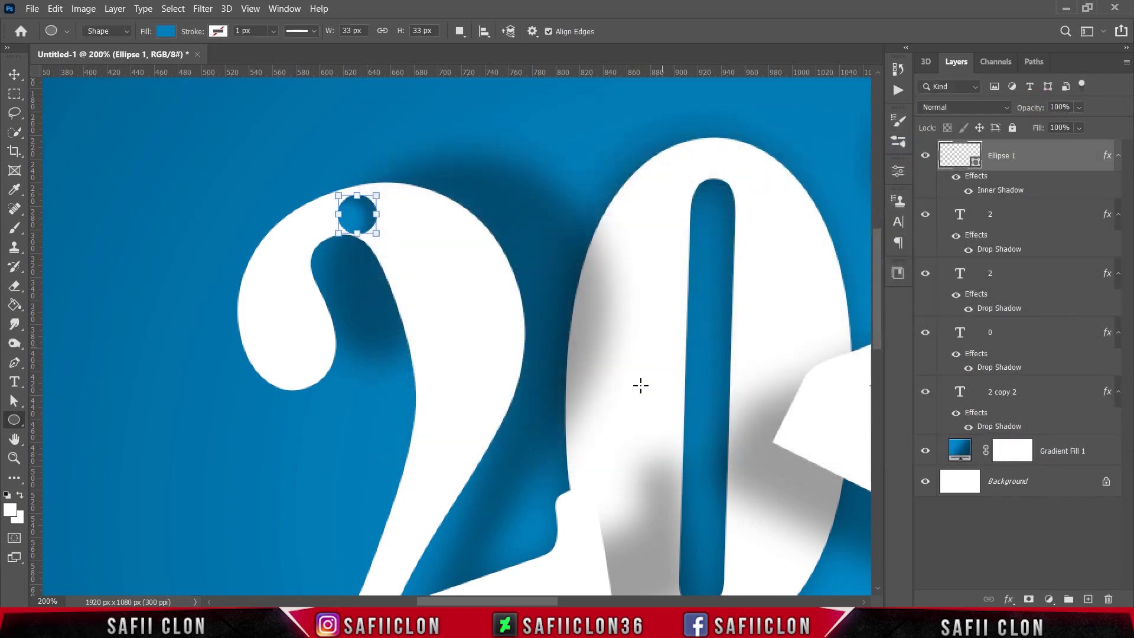
Step: Duplicate the hole dot and move and resize the copy onto the top of the 0
{"action": "left_click_drag", "start_coordinate": [547, 602], "coordinate": [573, 603]}
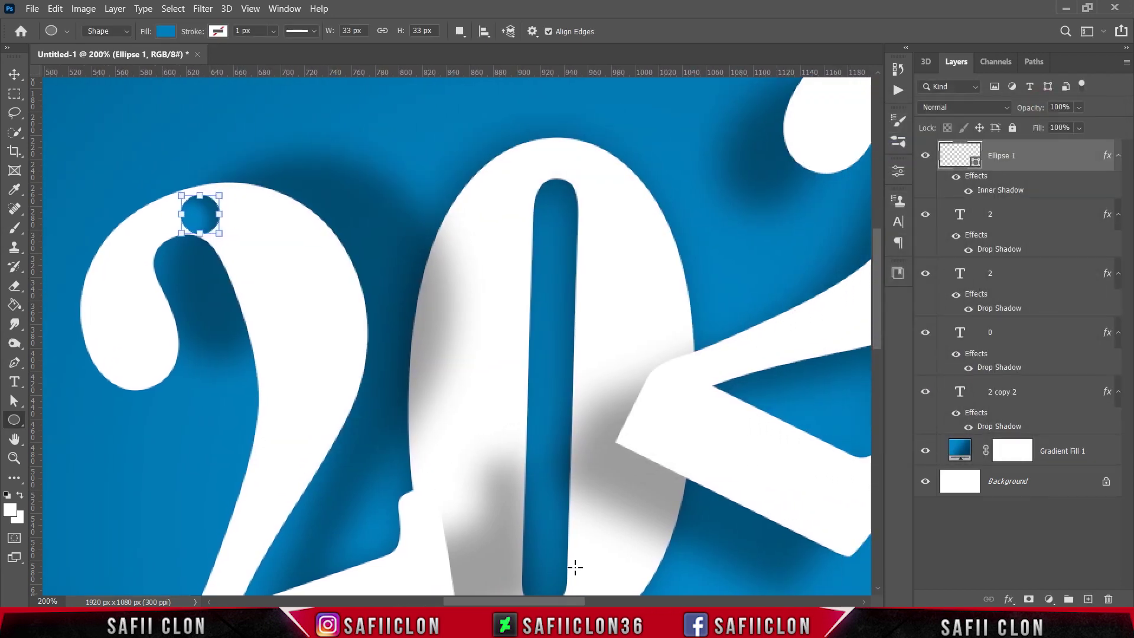
{"action": "right_click", "coordinate": [1037, 161]}
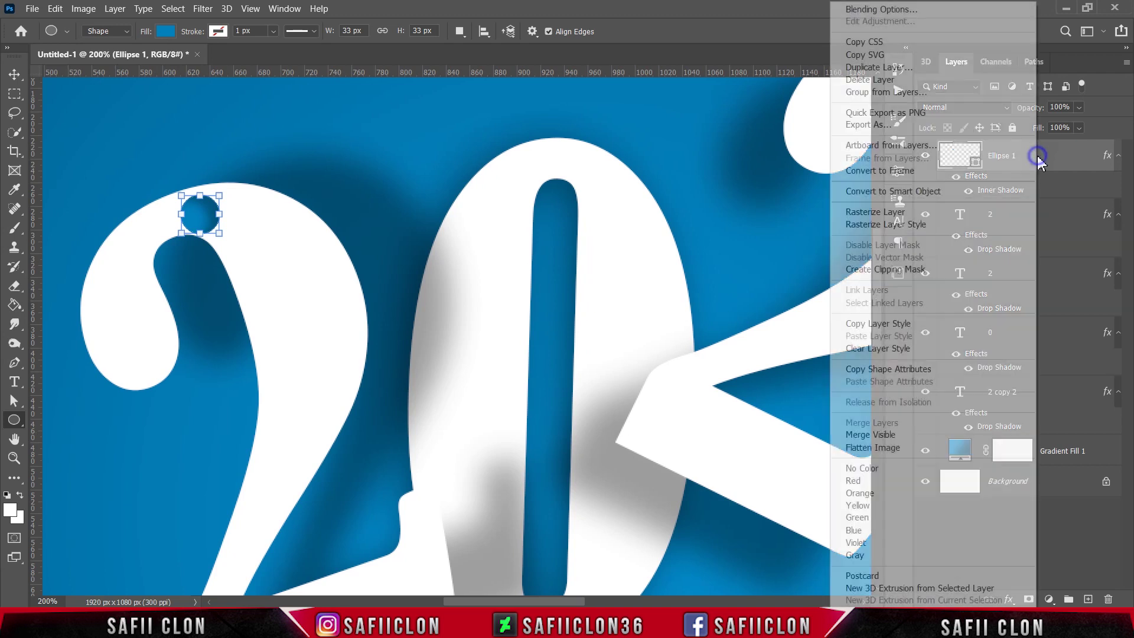
{"action": "left_click", "coordinate": [909, 67]}
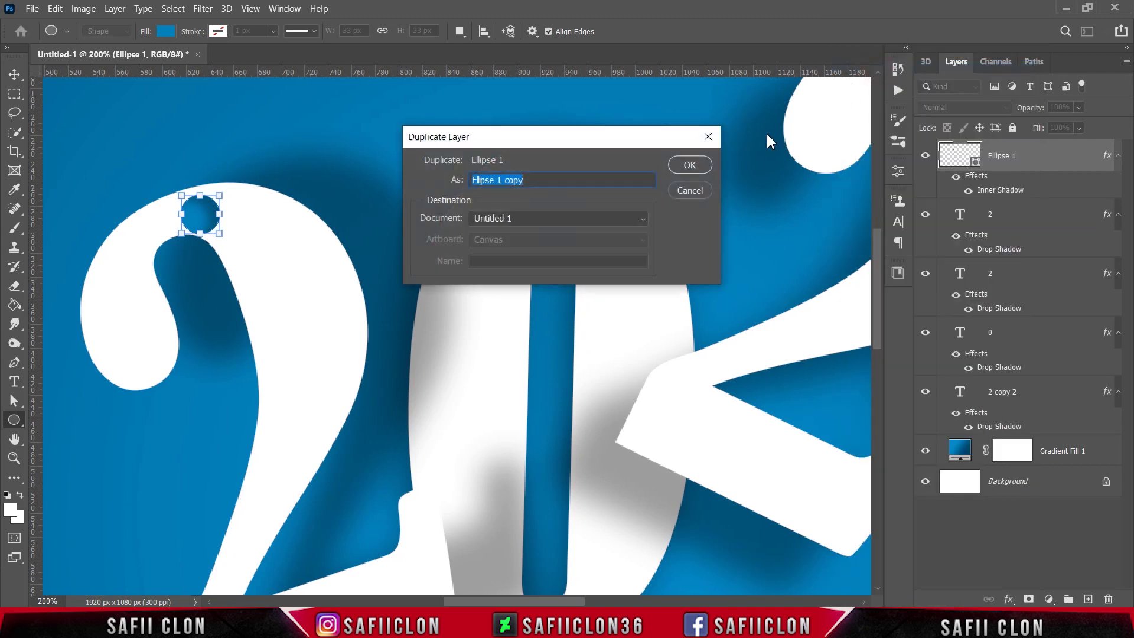
{"action": "left_click", "coordinate": [689, 165]}
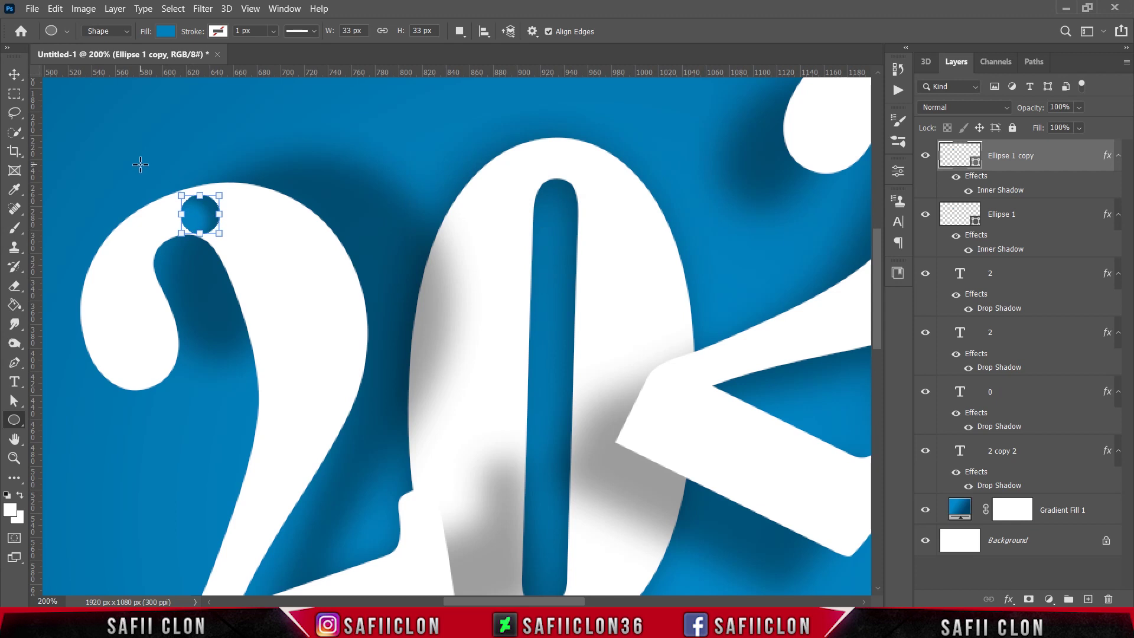
{"action": "left_click", "coordinate": [15, 73]}
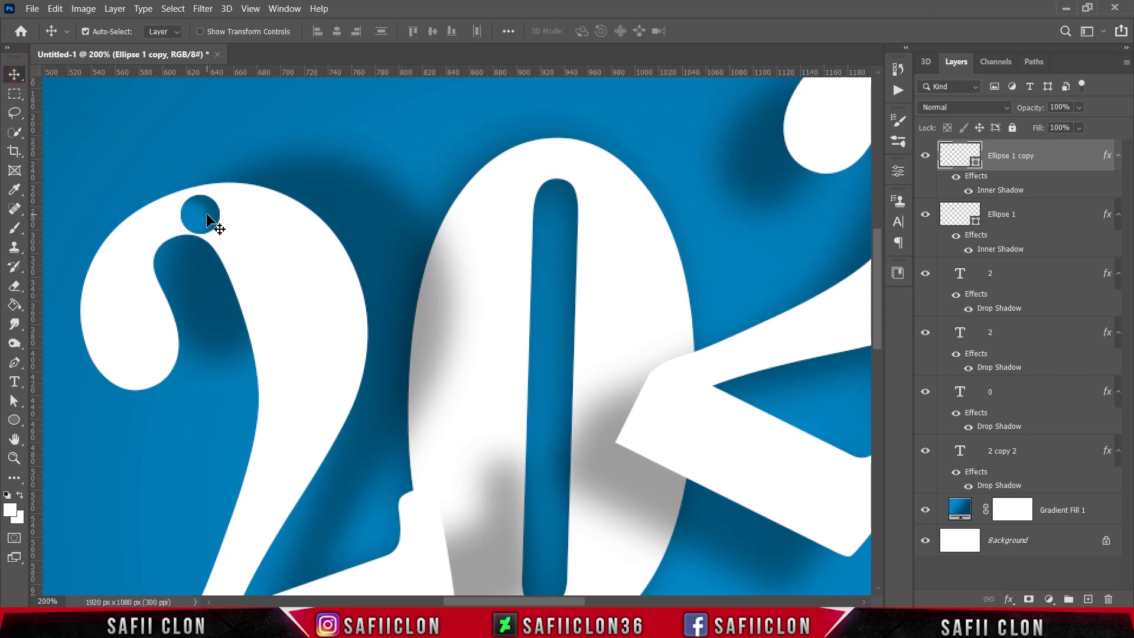
{"action": "left_click_drag", "start_coordinate": [213, 219], "coordinate": [568, 167]}
{"action": "key", "text": "ctrl+t"}
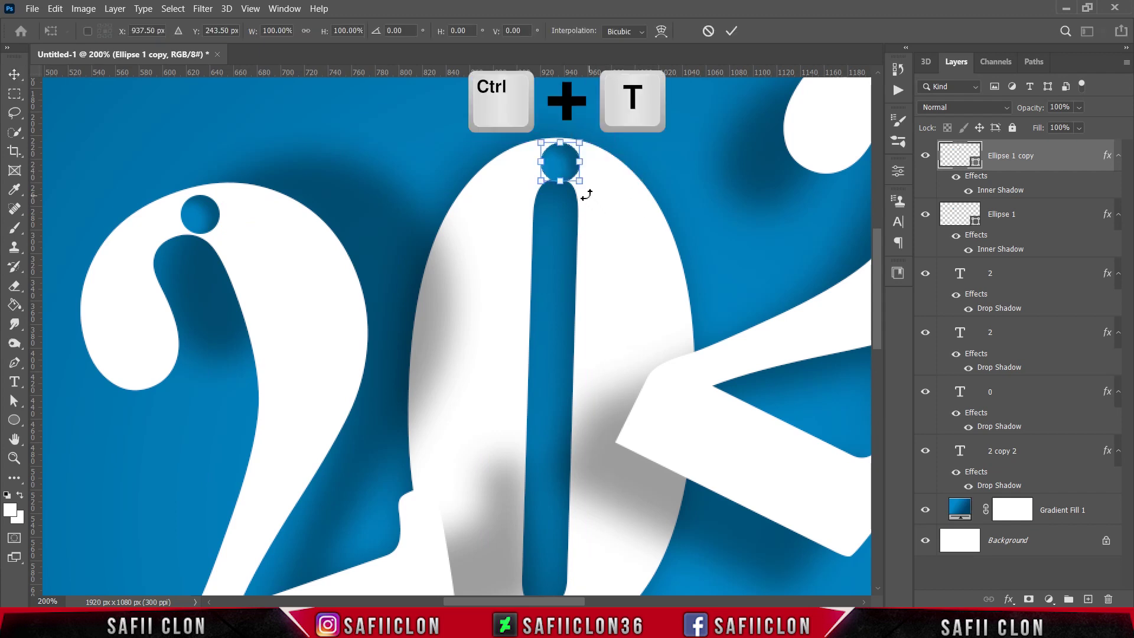
{"action": "left_click_drag", "start_coordinate": [579, 181], "coordinate": [559, 166]}
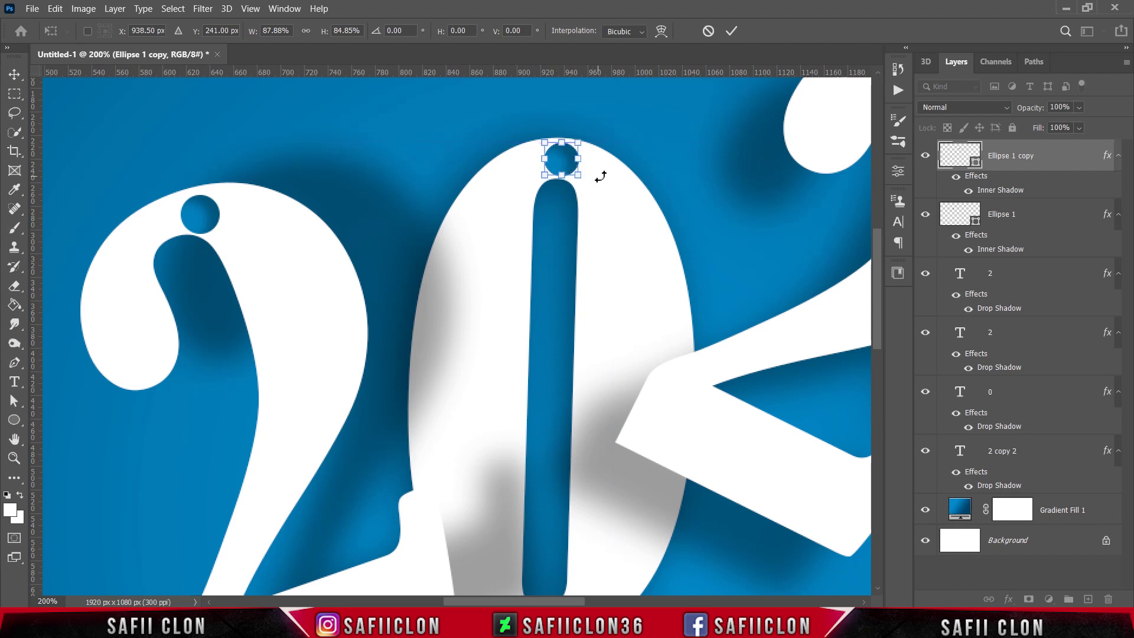
{"action": "left_click", "coordinate": [733, 32]}
Step: Duplicate the dot again, moving and rotating the copy onto the top of the upper 2
{"action": "scroll", "coordinate": [679, 277], "scroll_direction": "up", "scroll_amount": 1}
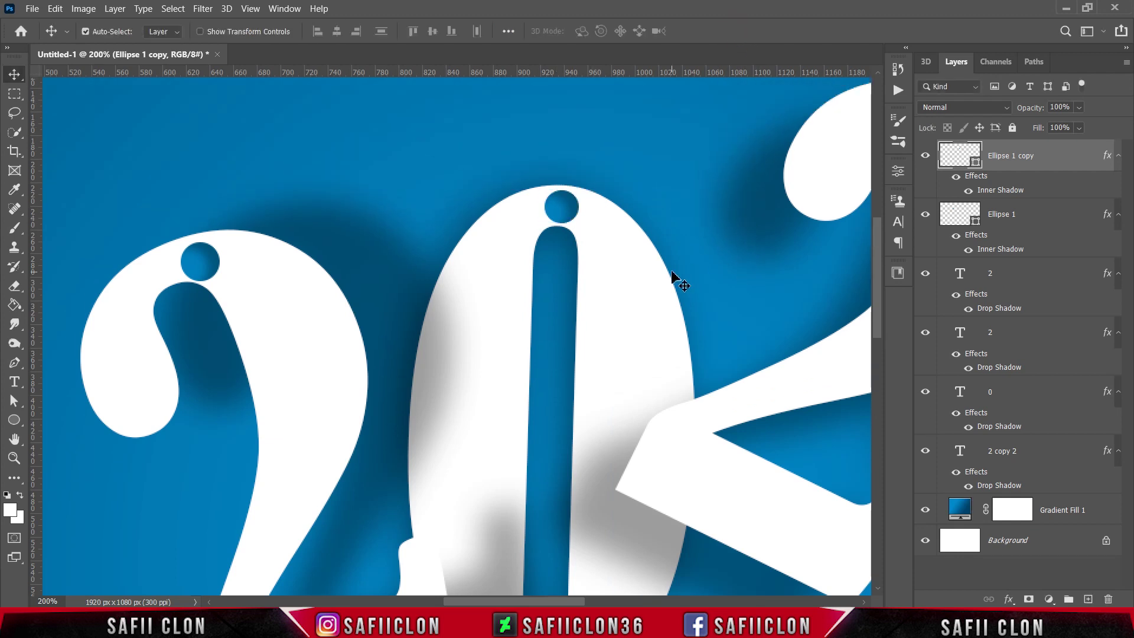
{"action": "scroll", "coordinate": [667, 355], "scroll_direction": "up", "scroll_amount": 3}
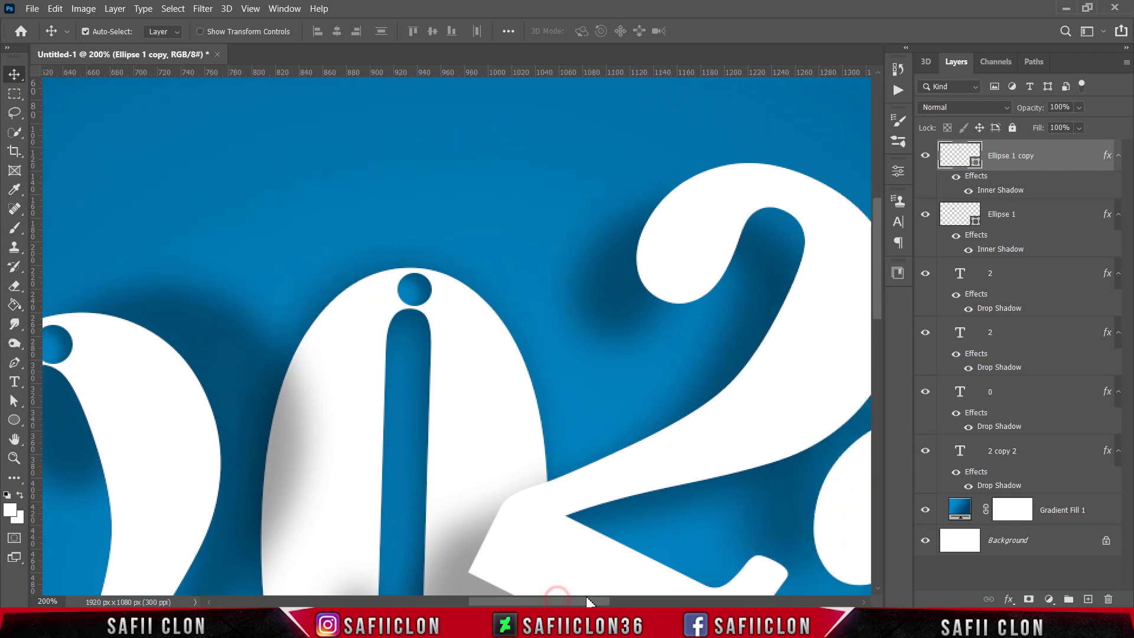
{"action": "left_click_drag", "start_coordinate": [561, 601], "coordinate": [612, 601]}
{"action": "right_click", "coordinate": [1036, 154]}
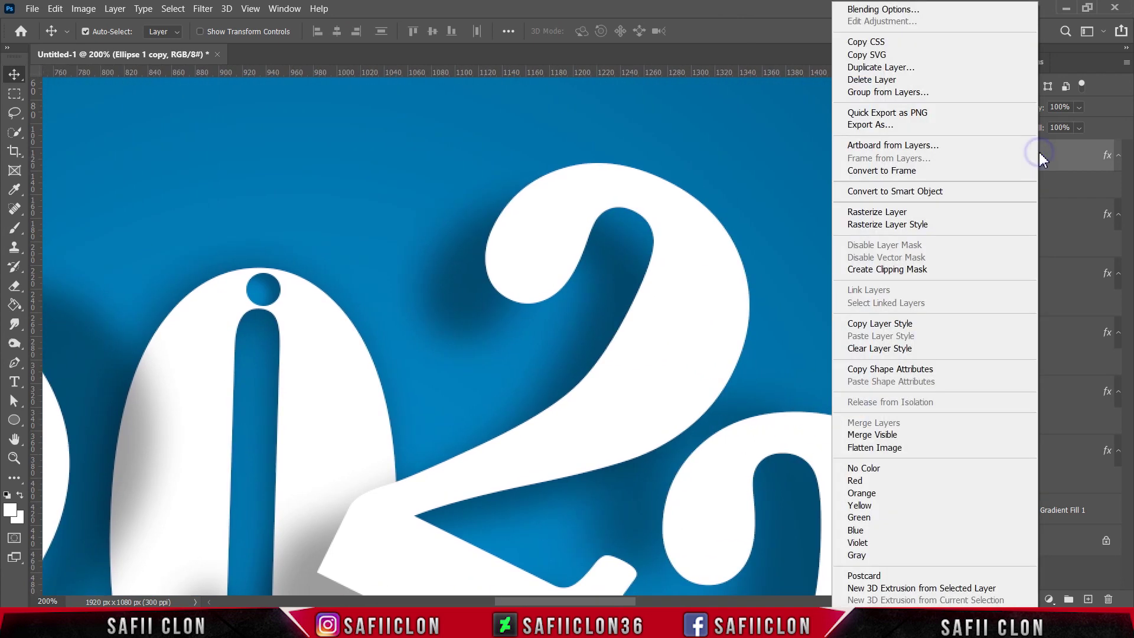
{"action": "left_click", "coordinate": [880, 67]}
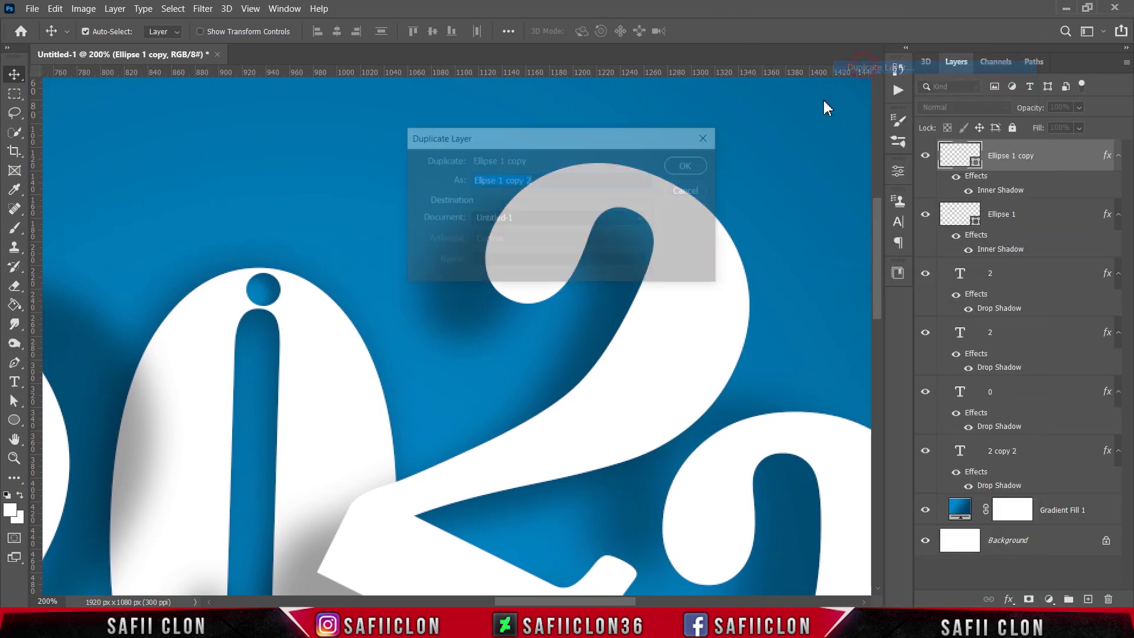
{"action": "left_click", "coordinate": [697, 169]}
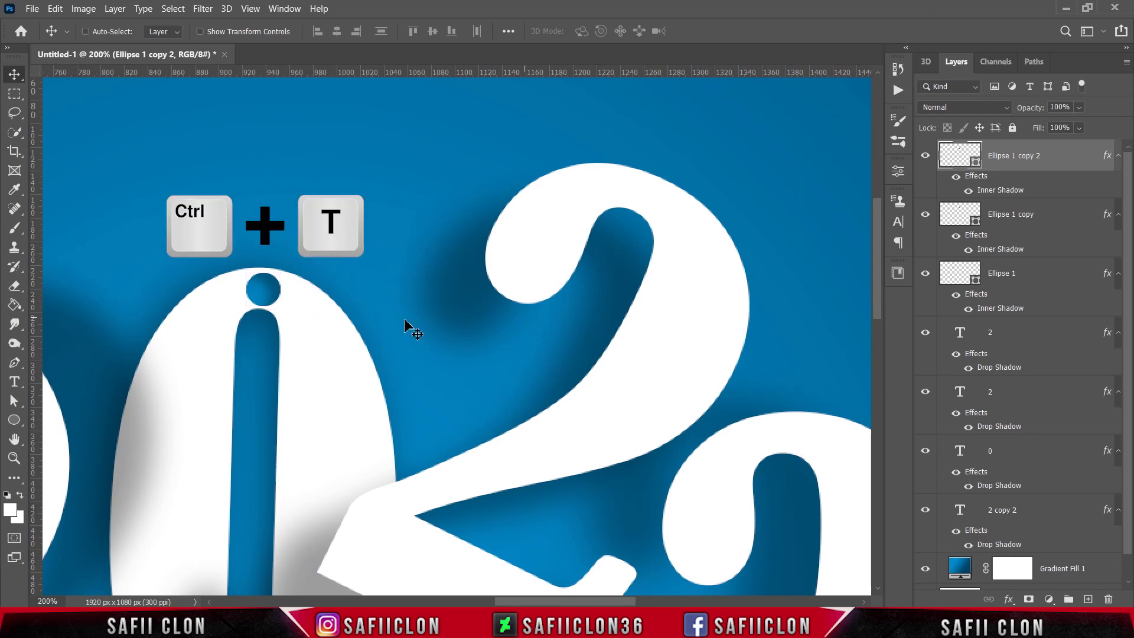
{"action": "key", "text": "ctrl+t"}
{"action": "left_click_drag", "start_coordinate": [265, 295], "coordinate": [596, 189]}
{"action": "left_click_drag", "start_coordinate": [649, 231], "coordinate": [639, 235]}
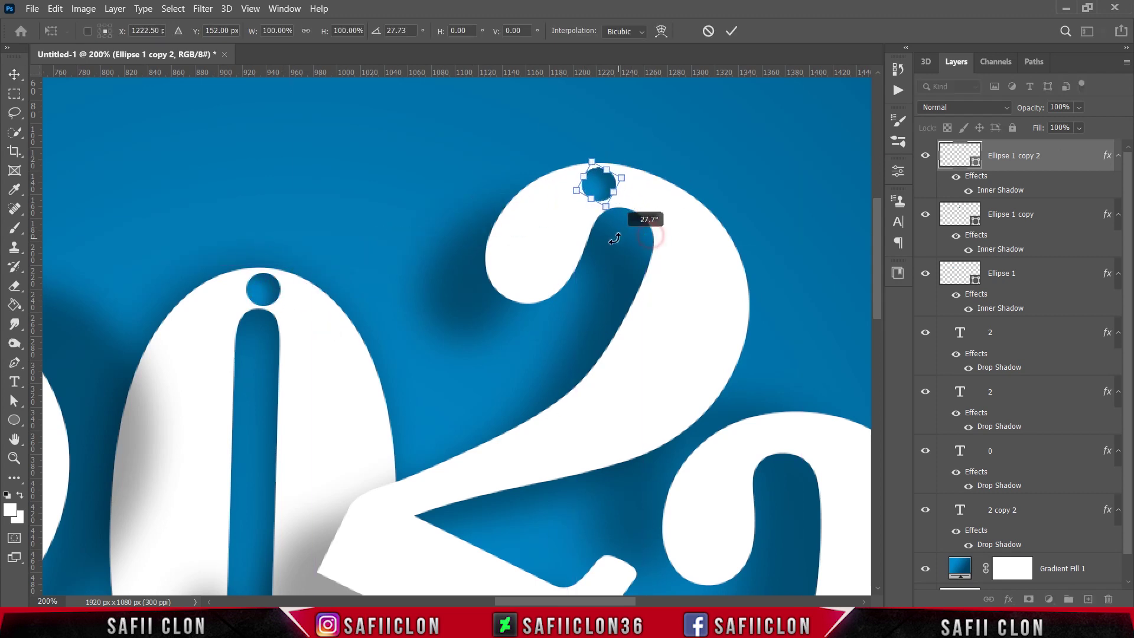
{"action": "left_click", "coordinate": [731, 31]}
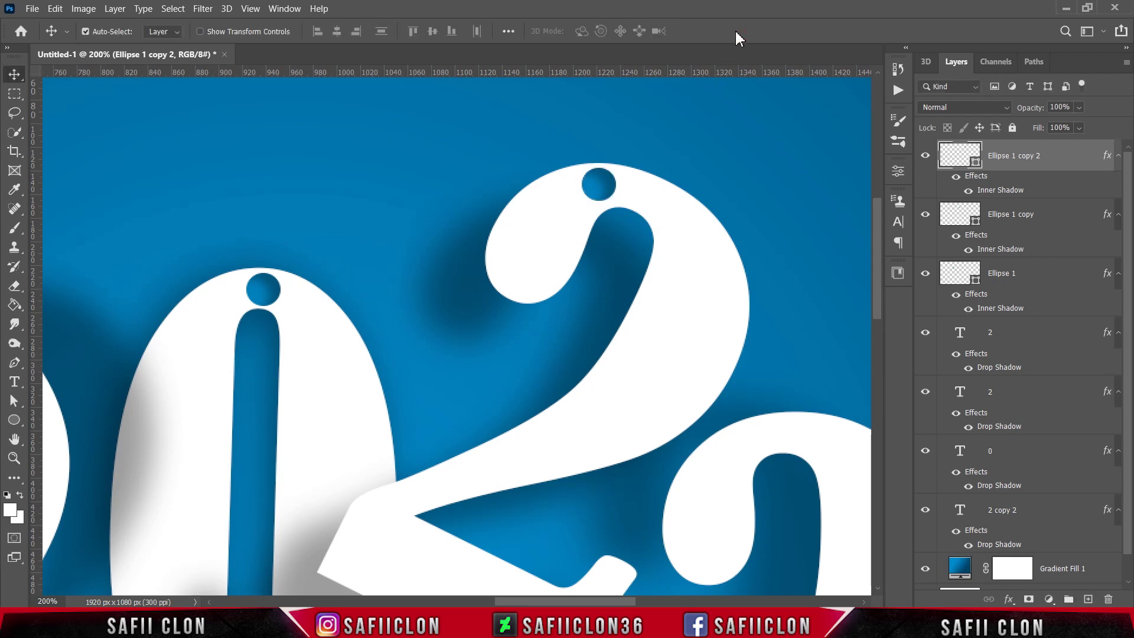
Step: Retune the third dot's inner shadow to 27% opacity, 171° angle, 16 px distance and 13 px size
{"action": "right_click", "coordinate": [1068, 159]}
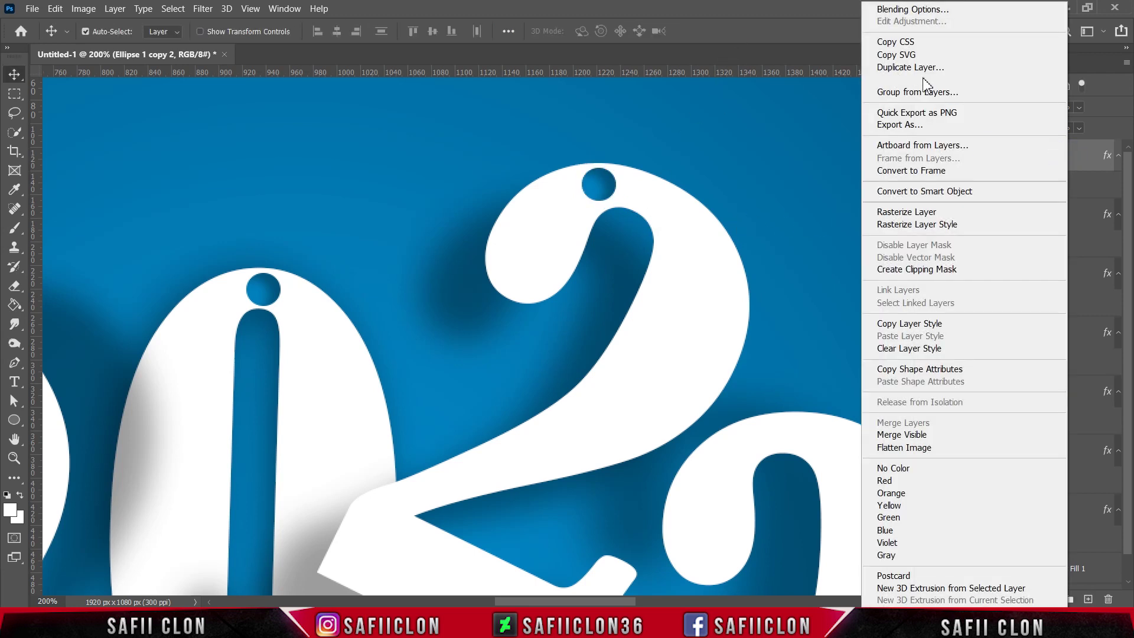
{"action": "left_click", "coordinate": [895, 9]}
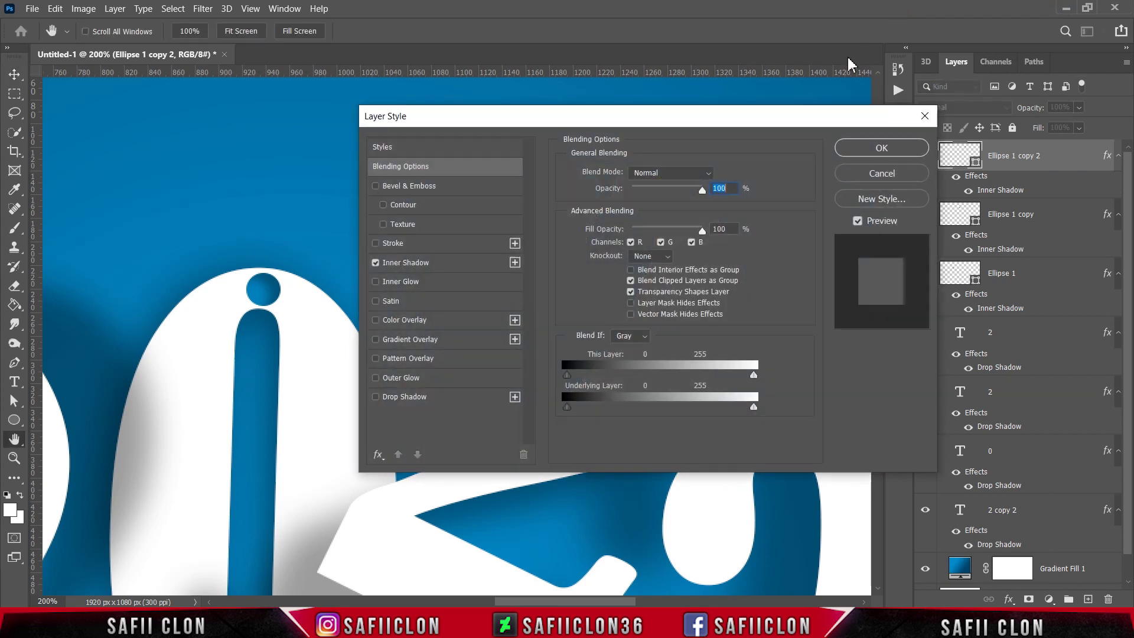
{"action": "left_click_drag", "start_coordinate": [892, 101], "coordinate": [818, 111]}
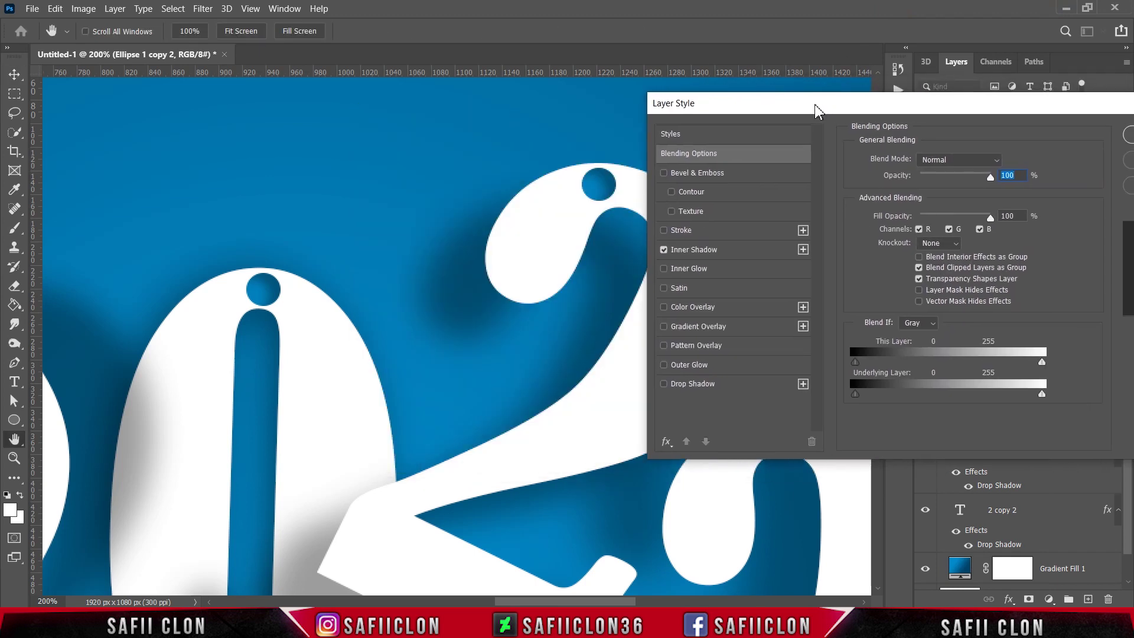
{"action": "left_click", "coordinate": [723, 251]}
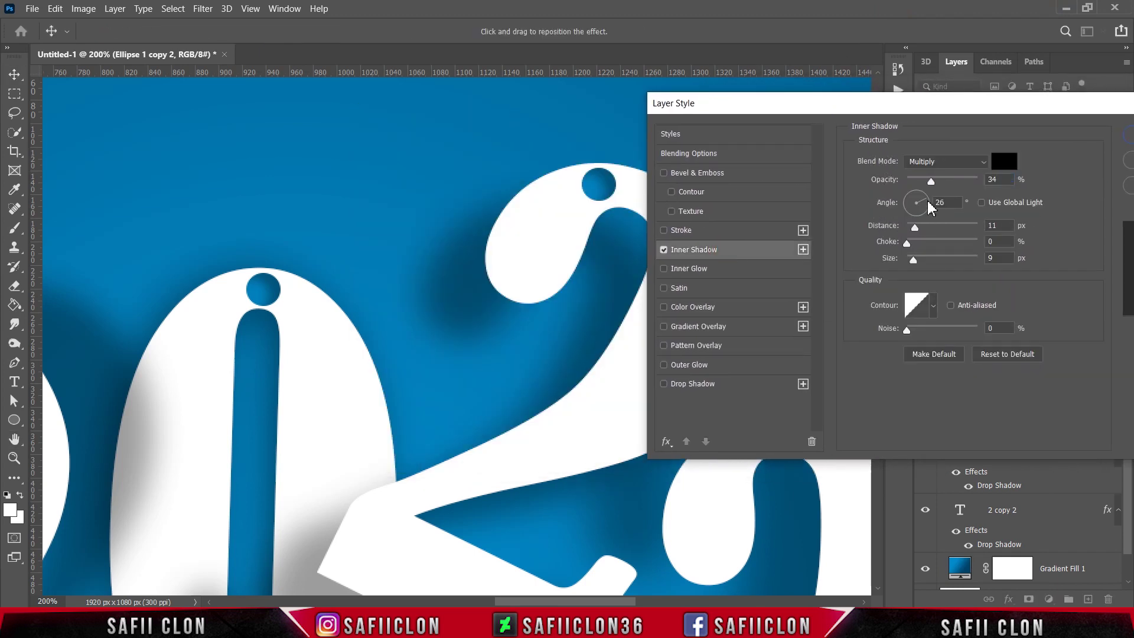
{"action": "mouse_move", "coordinate": [929, 207]}
{"action": "left_mouse_down"}
{"action": "mouse_move", "coordinate": [928, 217]}
{"action": "mouse_move", "coordinate": [902, 220]}
{"action": "left_mouse_up"}
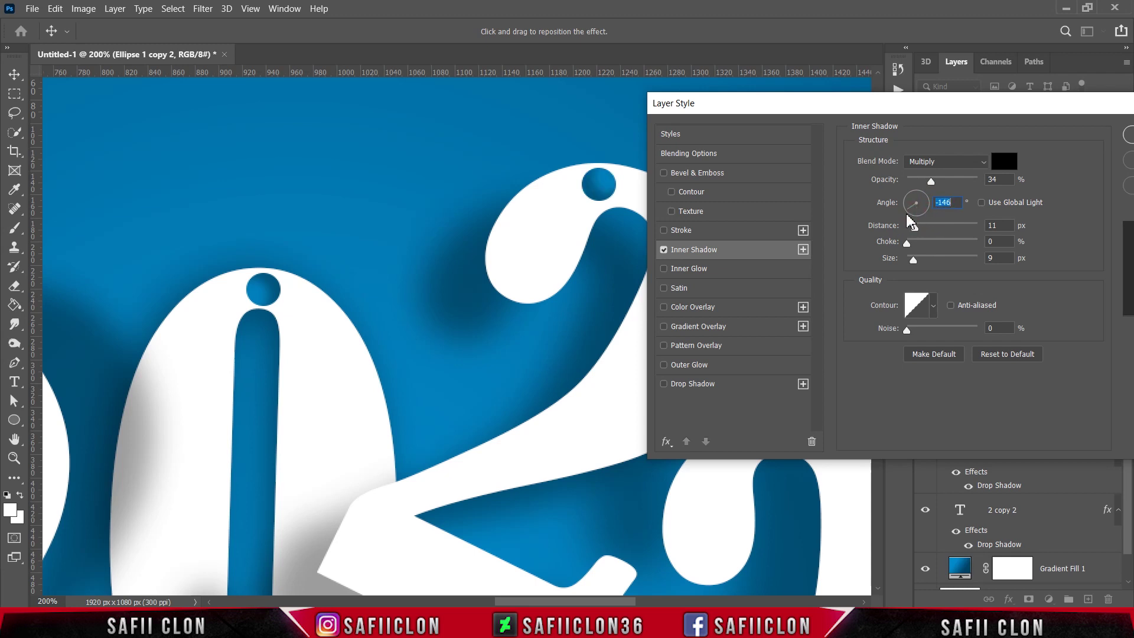
{"action": "mouse_move", "coordinate": [910, 221]}
{"action": "left_mouse_down"}
{"action": "mouse_move", "coordinate": [904, 201]}
{"action": "mouse_move", "coordinate": [922, 226]}
{"action": "left_mouse_up"}
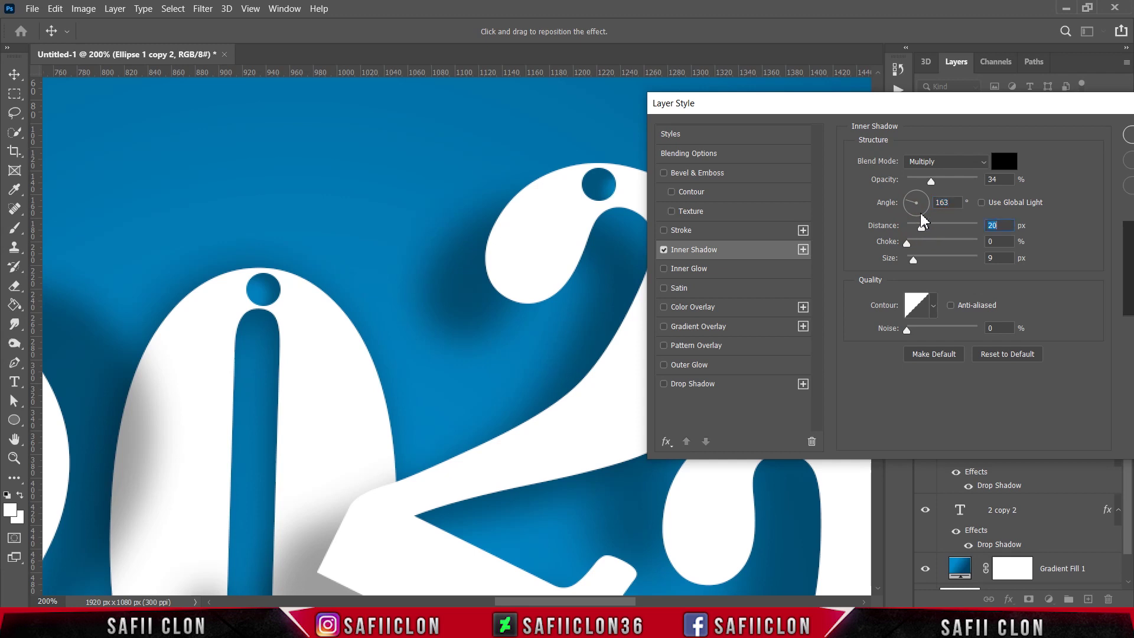
{"action": "left_click_drag", "start_coordinate": [931, 181], "coordinate": [925, 186]}
{"action": "left_click_drag", "start_coordinate": [909, 208], "coordinate": [920, 264]}
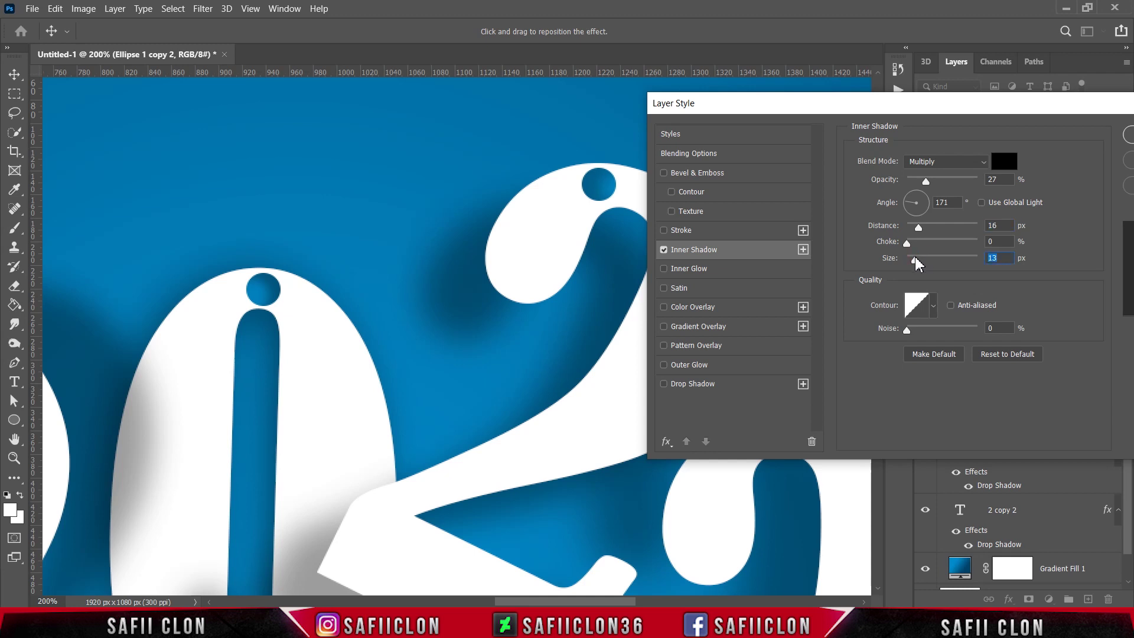
{"action": "left_click_drag", "start_coordinate": [1033, 116], "coordinate": [707, 172]}
Step: Duplicate the dot layer and move the copy onto the top of the last 2
{"action": "left_click", "coordinate": [860, 198]}
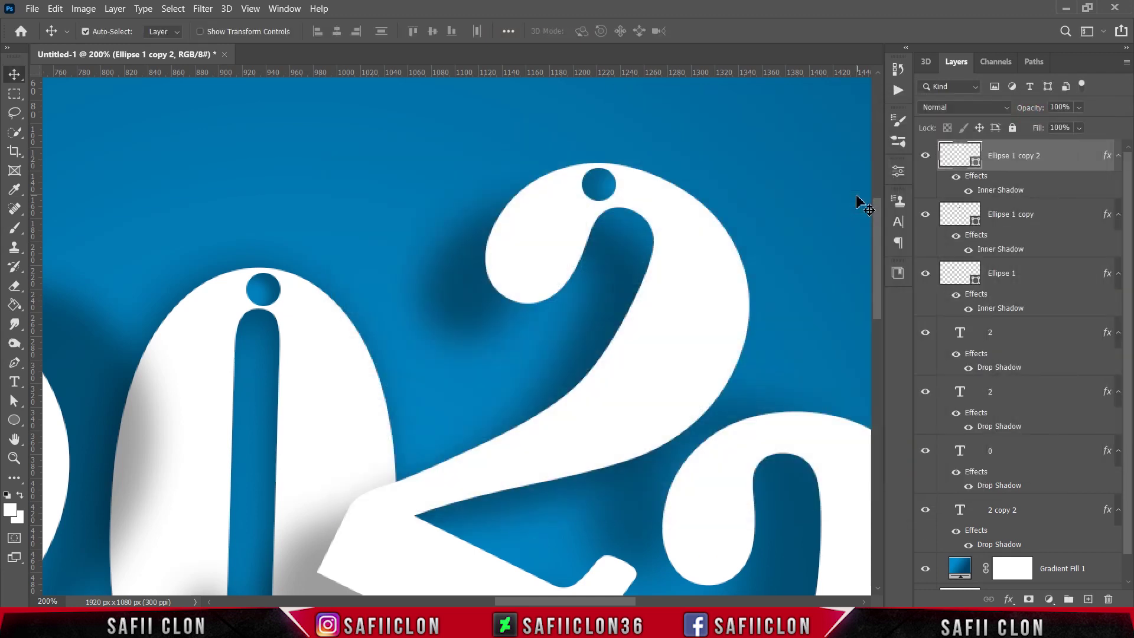
{"action": "scroll", "coordinate": [608, 577], "scroll_direction": "right", "scroll_amount": 3}
{"action": "scroll", "coordinate": [717, 400], "scroll_direction": "down", "scroll_amount": 2}
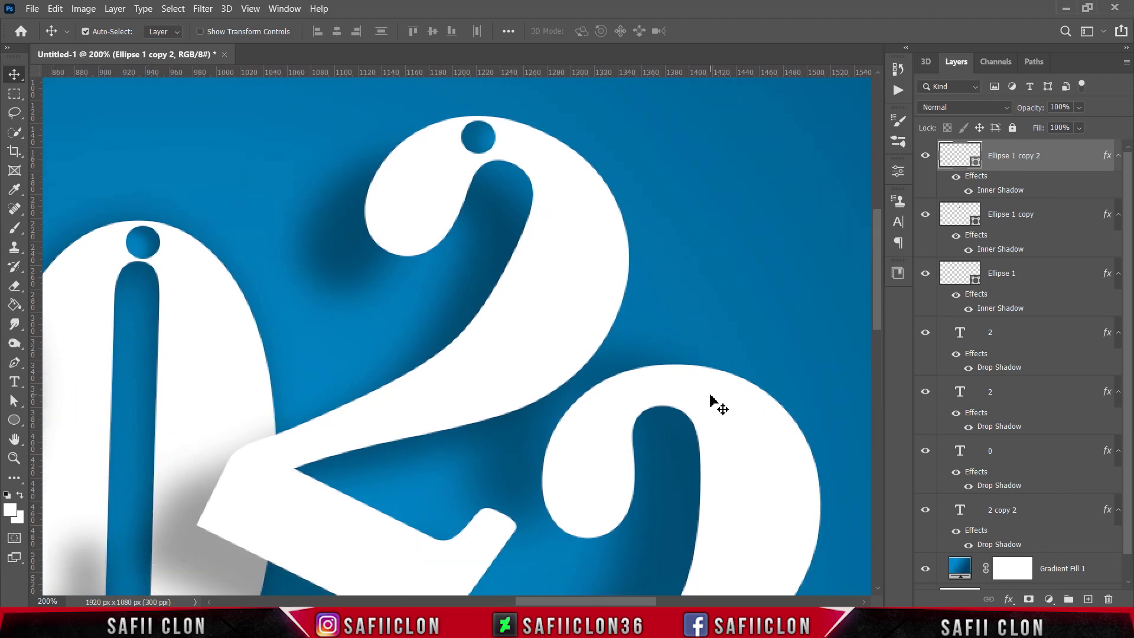
{"action": "right_click", "coordinate": [1048, 158]}
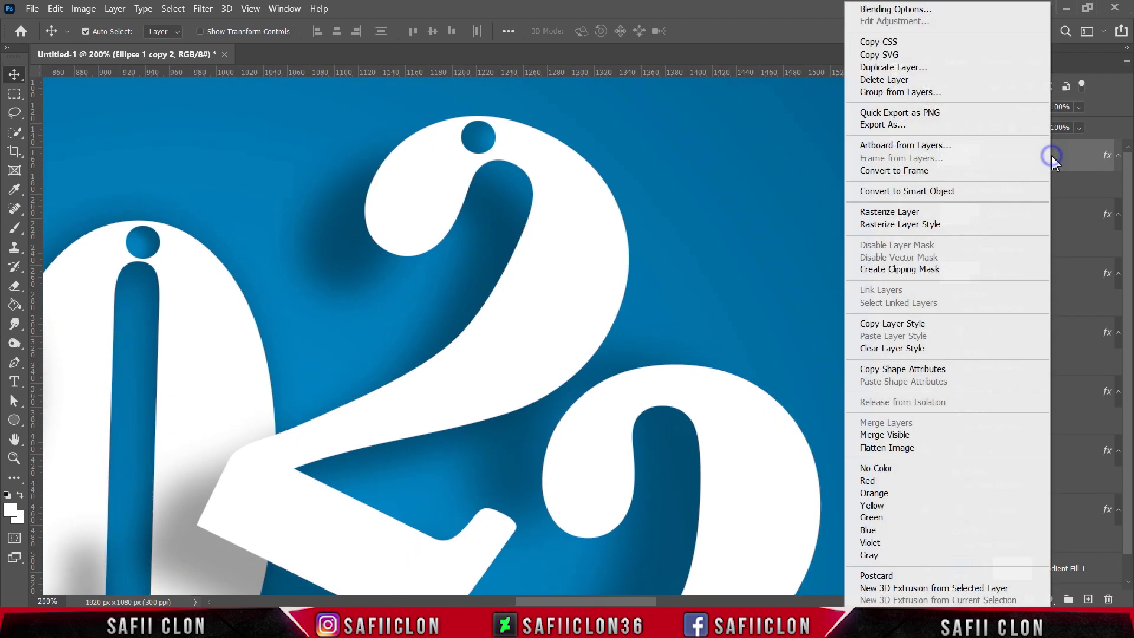
{"action": "left_click", "coordinate": [893, 67]}
{"action": "left_click", "coordinate": [688, 164]}
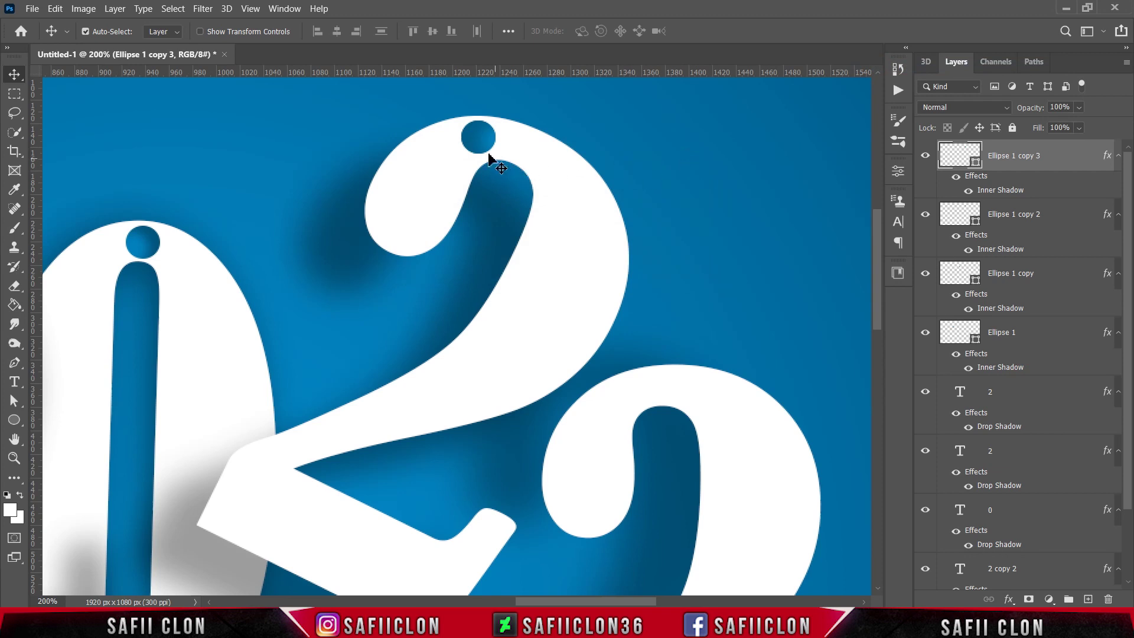
{"action": "left_click_drag", "start_coordinate": [489, 157], "coordinate": [681, 389]}
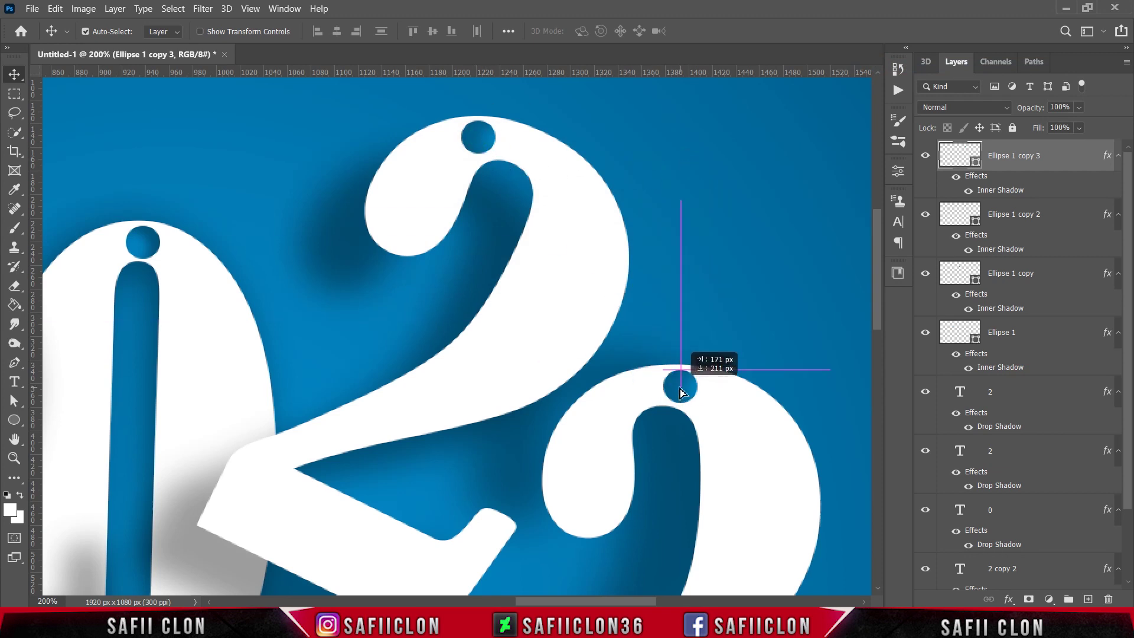
{"action": "scroll", "coordinate": [768, 342], "scroll_direction": "down", "scroll_amount": 3}
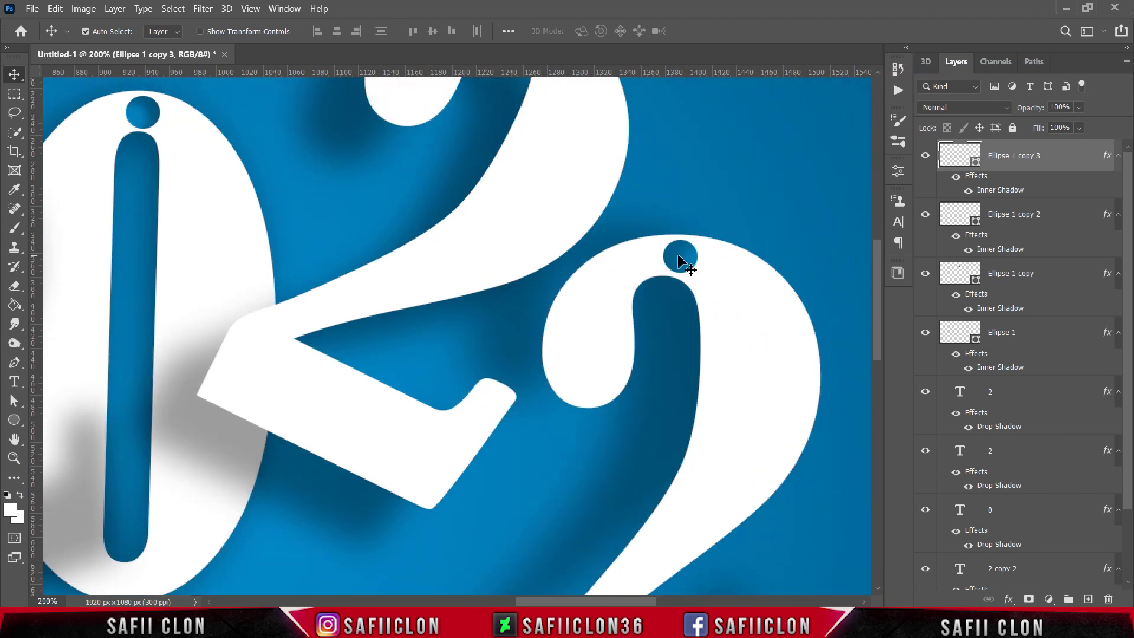
{"action": "left_click_drag", "start_coordinate": [678, 265], "coordinate": [715, 267]}
{"action": "scroll", "coordinate": [768, 313], "scroll_direction": "up", "scroll_amount": 2}
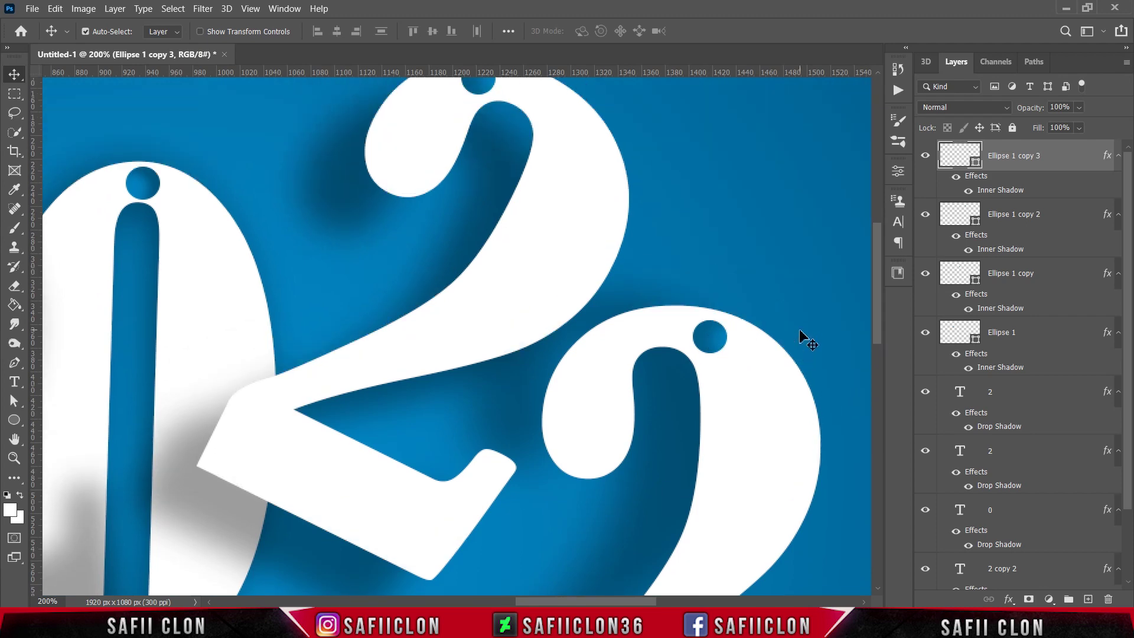
Step: Give the new dot an inner shadow with 7 px distance, 8 px size and -96° angle
{"action": "right_click", "coordinate": [1052, 157]}
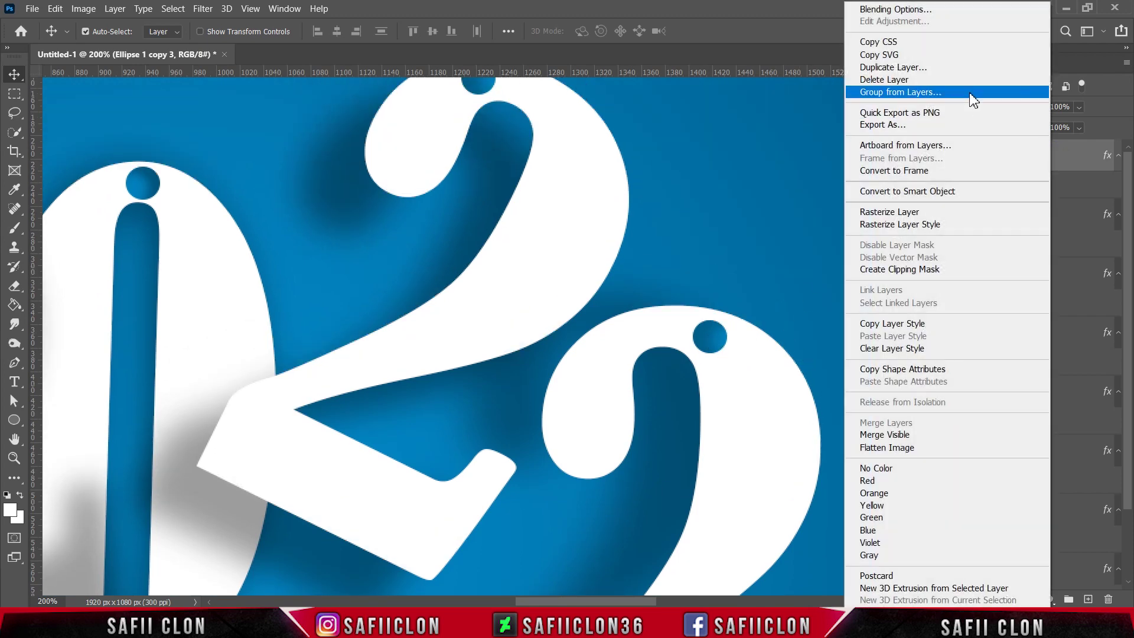
{"action": "left_click", "coordinate": [899, 11]}
{"action": "left_click_drag", "start_coordinate": [540, 161], "coordinate": [299, 145]}
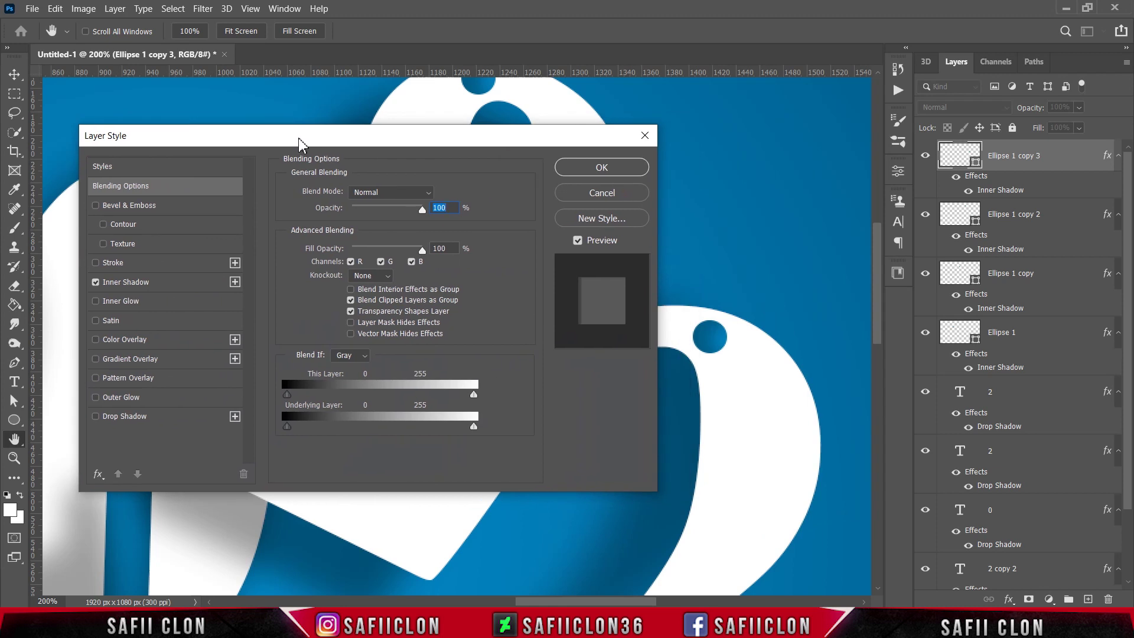
{"action": "left_click", "coordinate": [130, 283]}
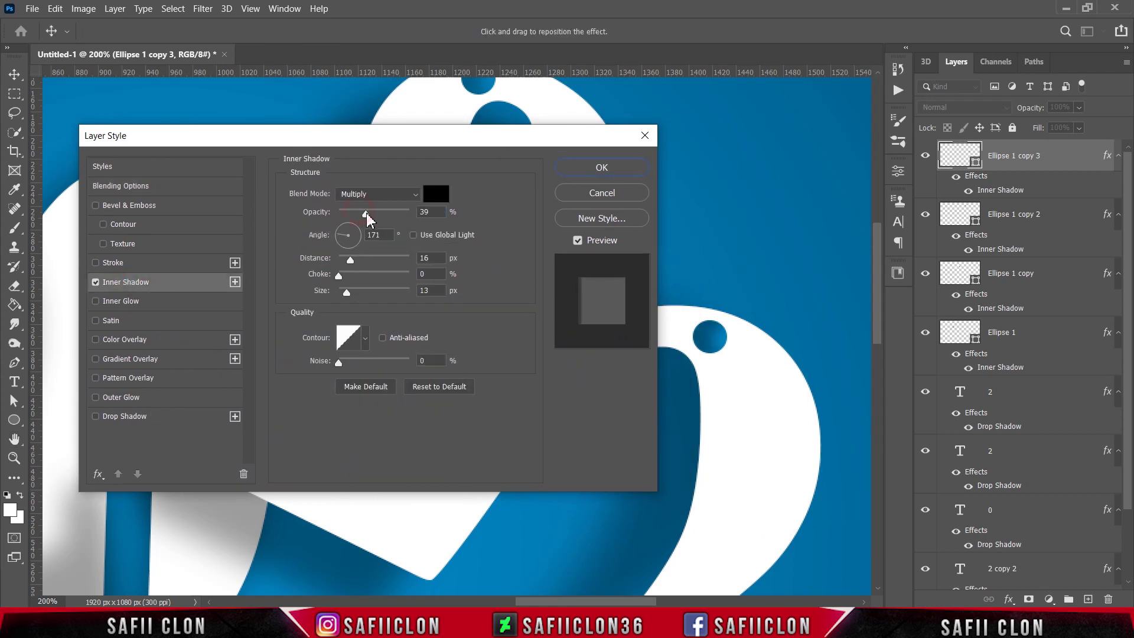
{"action": "left_click_drag", "start_coordinate": [350, 260], "coordinate": [346, 261]}
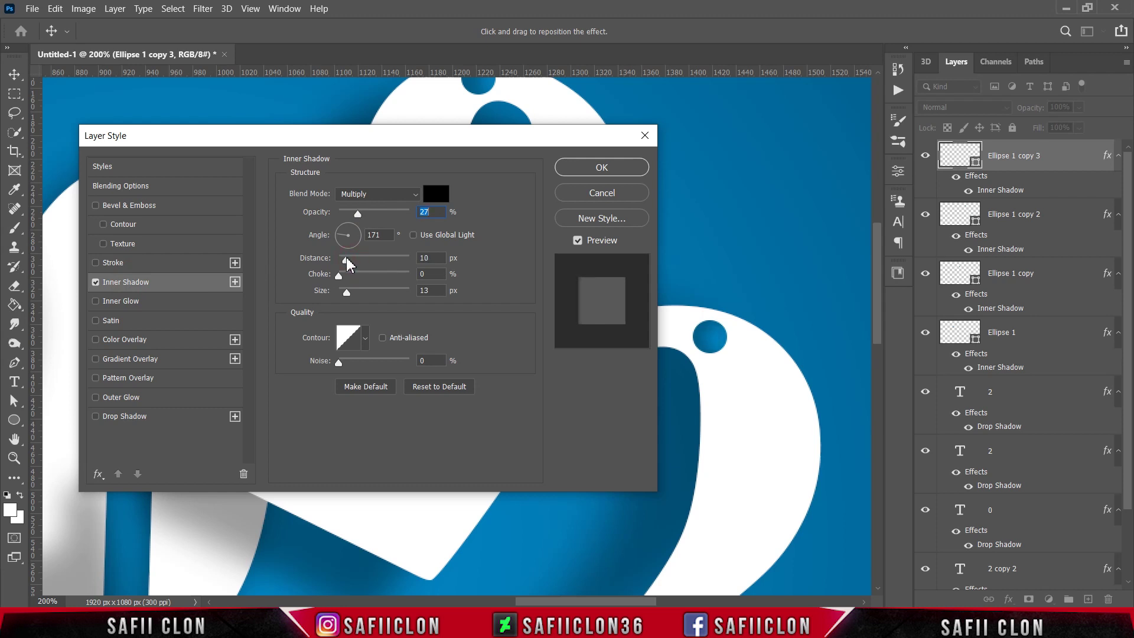
{"action": "left_click_drag", "start_coordinate": [347, 292], "coordinate": [343, 292]}
{"action": "left_click_drag", "start_coordinate": [344, 242], "coordinate": [361, 255]}
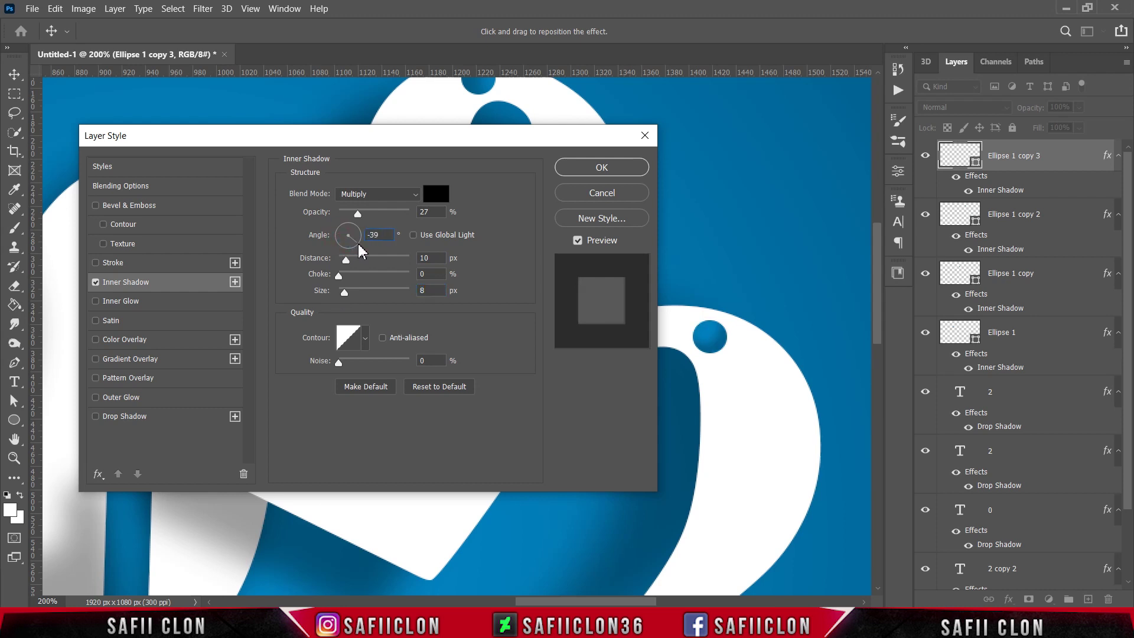
{"action": "left_click_drag", "start_coordinate": [357, 251], "coordinate": [346, 261]}
{"action": "left_click", "coordinate": [602, 168]}
Step: Zoom out to review the artwork and toggle each dot layer's visibility to compare them
{"action": "key", "text": "ctrl+minus"}
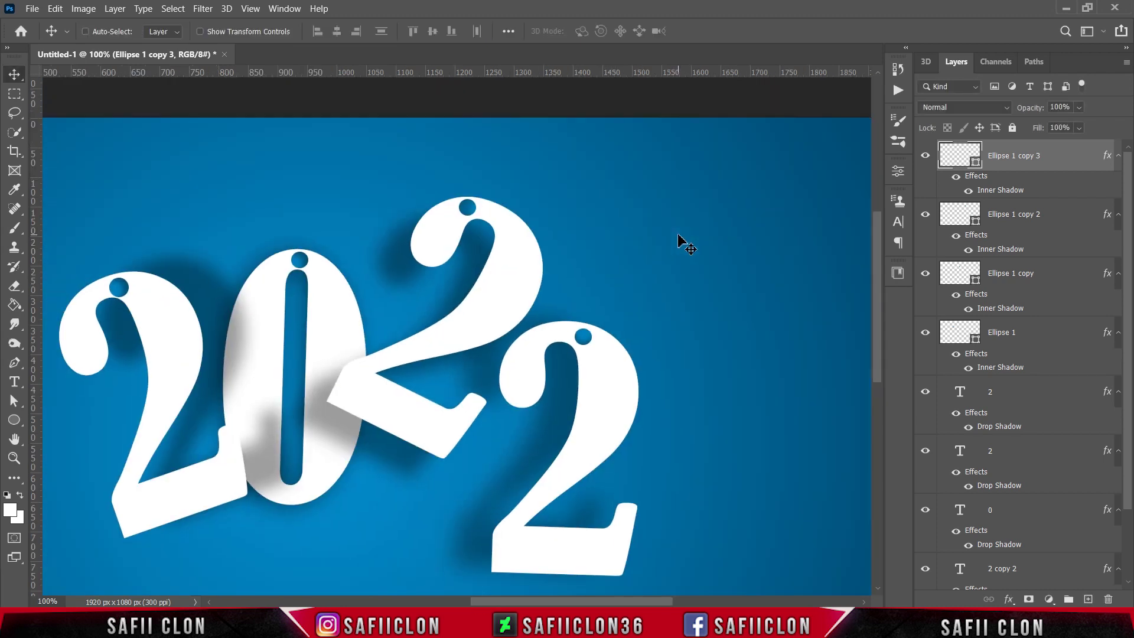
{"action": "key", "text": "ctrl+minus"}
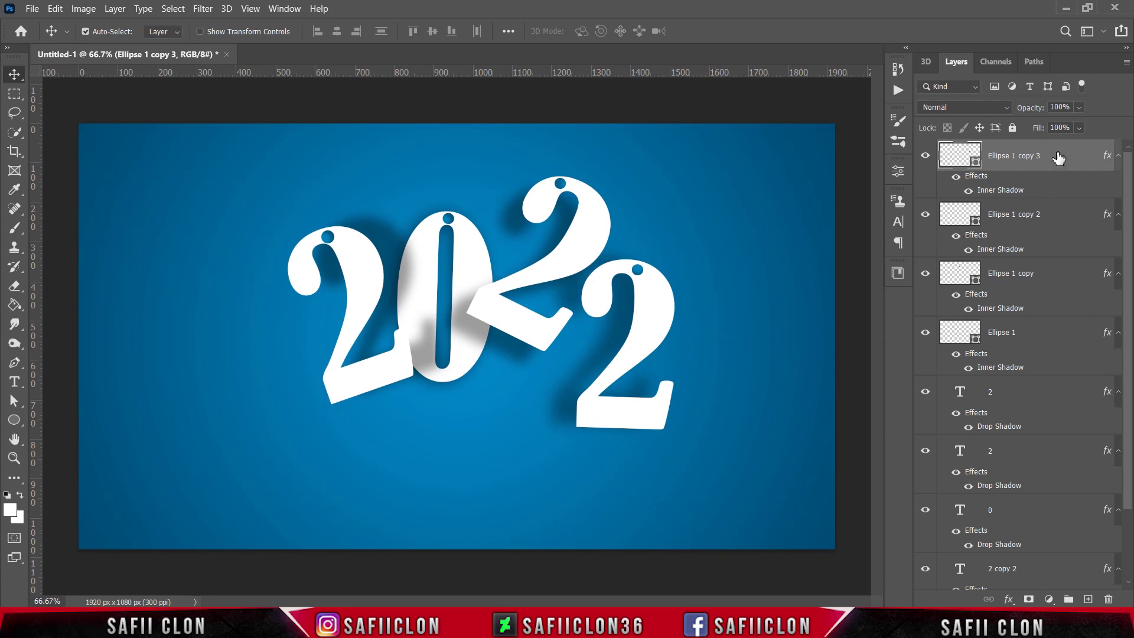
{"action": "key", "text": "ctrl+plus"}
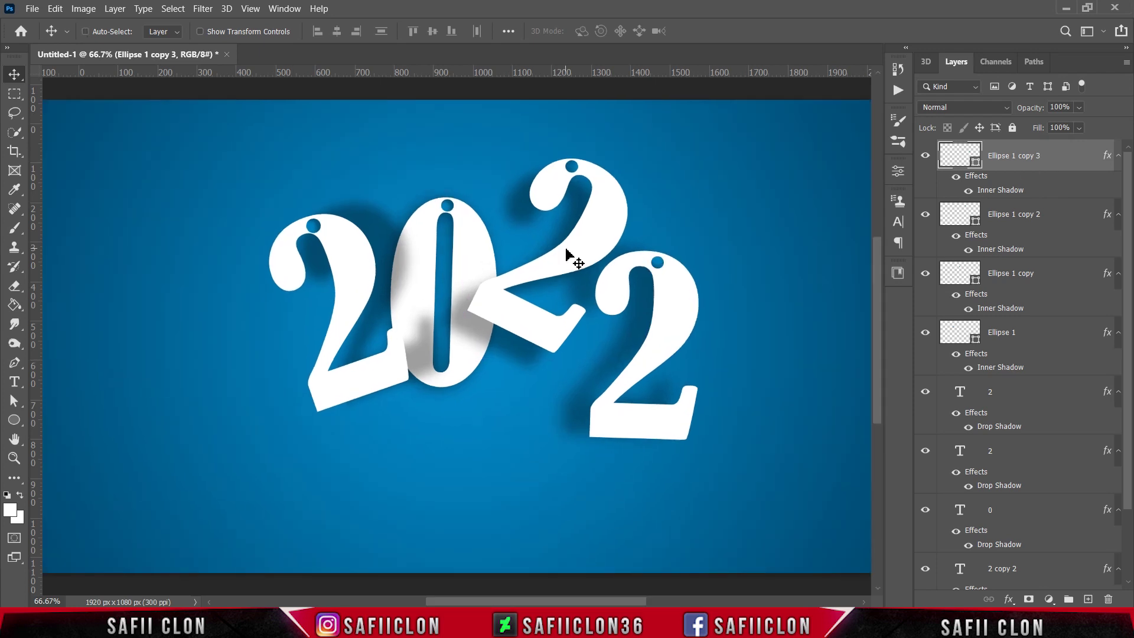
{"action": "left_click", "coordinate": [926, 155]}
{"action": "left_click", "coordinate": [926, 214]}
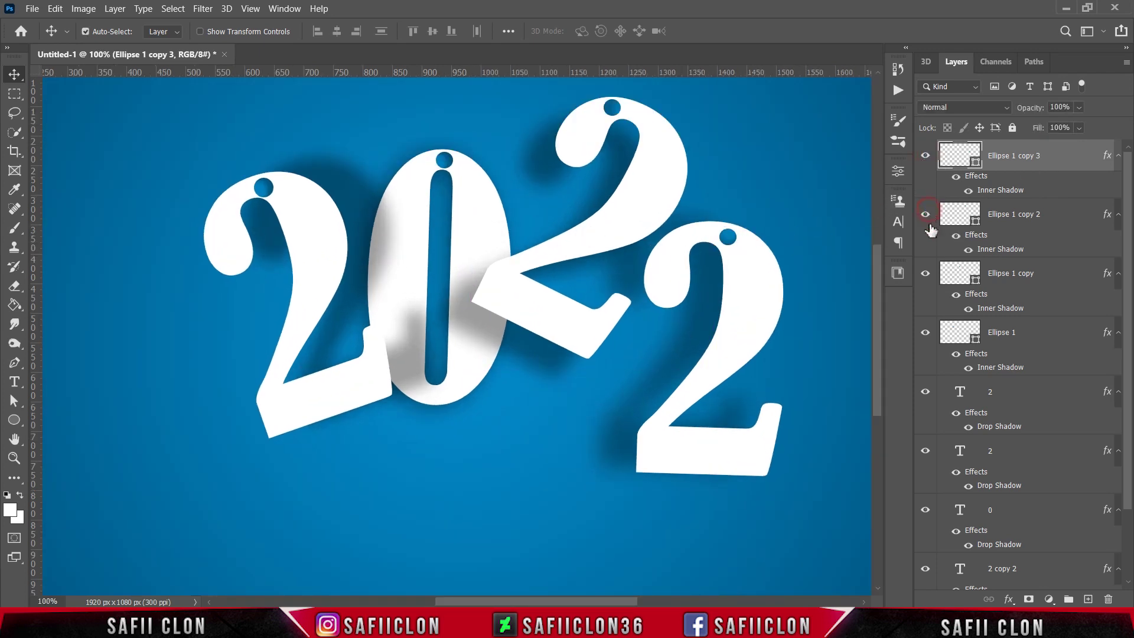
{"action": "left_click", "coordinate": [926, 273]}
{"action": "left_click", "coordinate": [926, 330]}
Step: With the Line Tool, draw a vertical line from above the canvas down to the first 2's hole
{"action": "left_click", "coordinate": [14, 419]}
{"action": "left_click", "coordinate": [71, 489]}
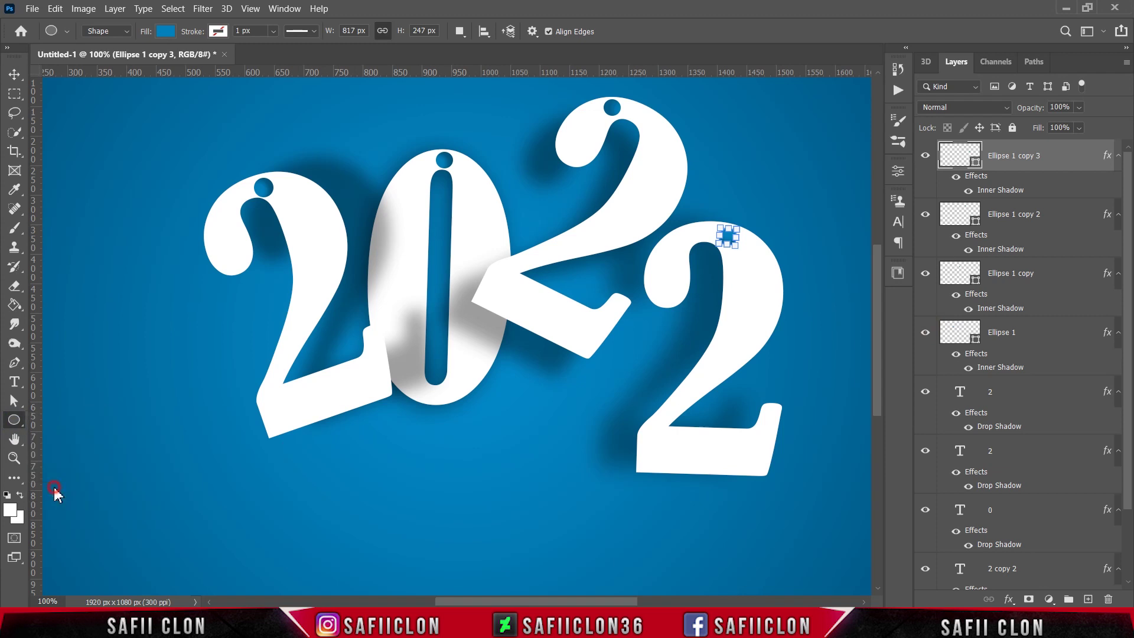
{"action": "scroll", "coordinate": [264, 115], "scroll_direction": "up", "scroll_amount": 3}
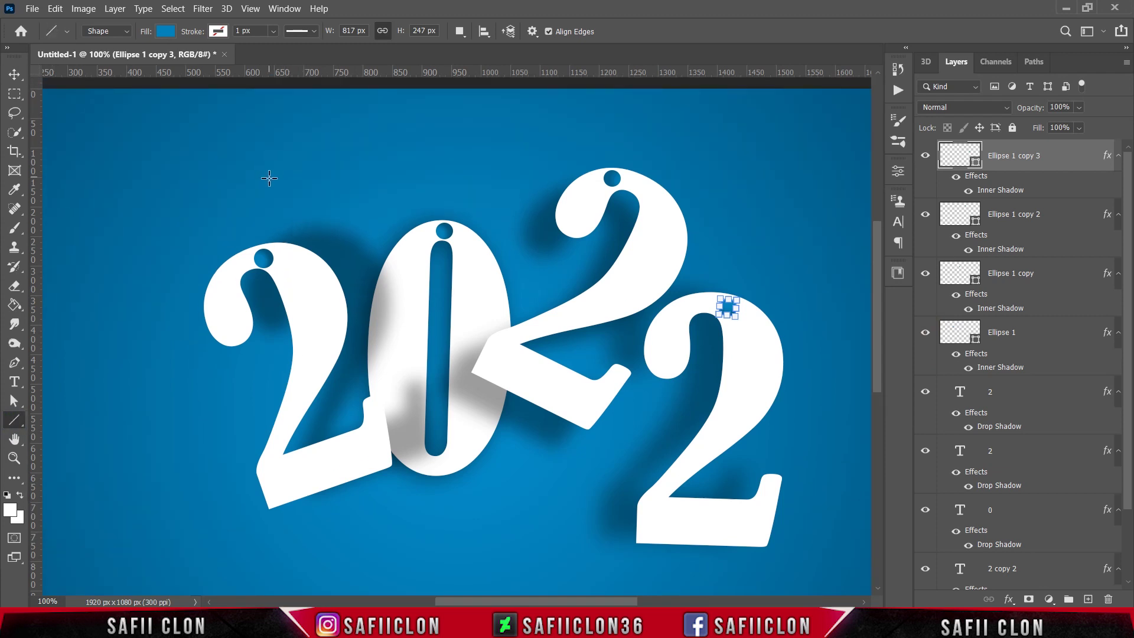
{"action": "left_click_drag", "start_coordinate": [262, 108], "coordinate": [262, 287]}
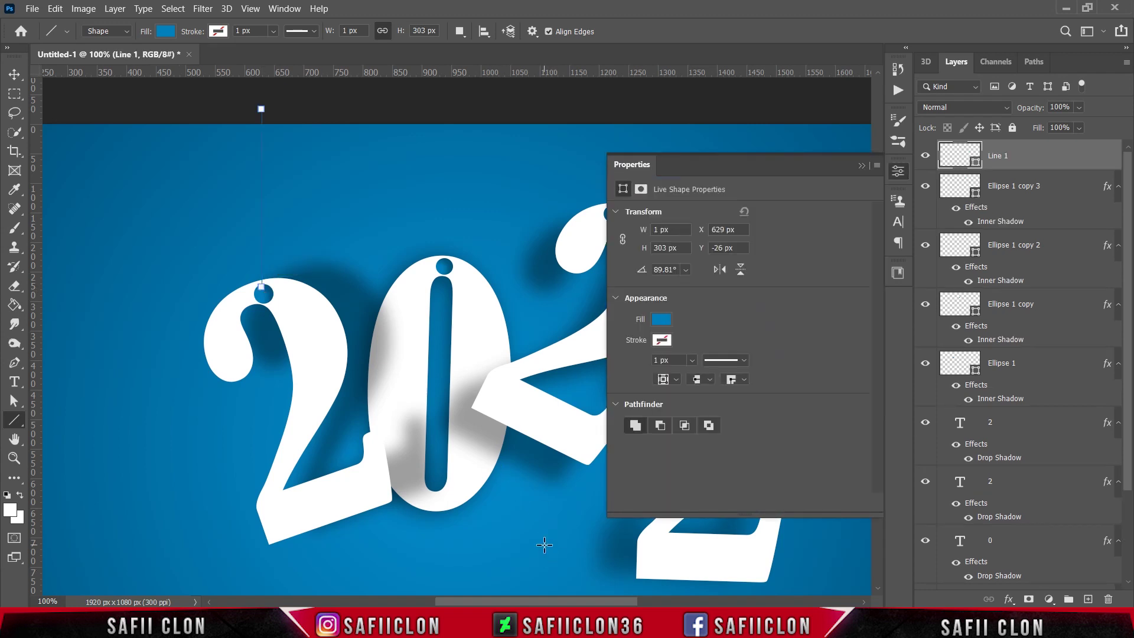
Step: Give Line 1 no fill and a solid white #ffffff stroke 4.68 px wide
{"action": "left_click_drag", "start_coordinate": [555, 597], "coordinate": [578, 598]}
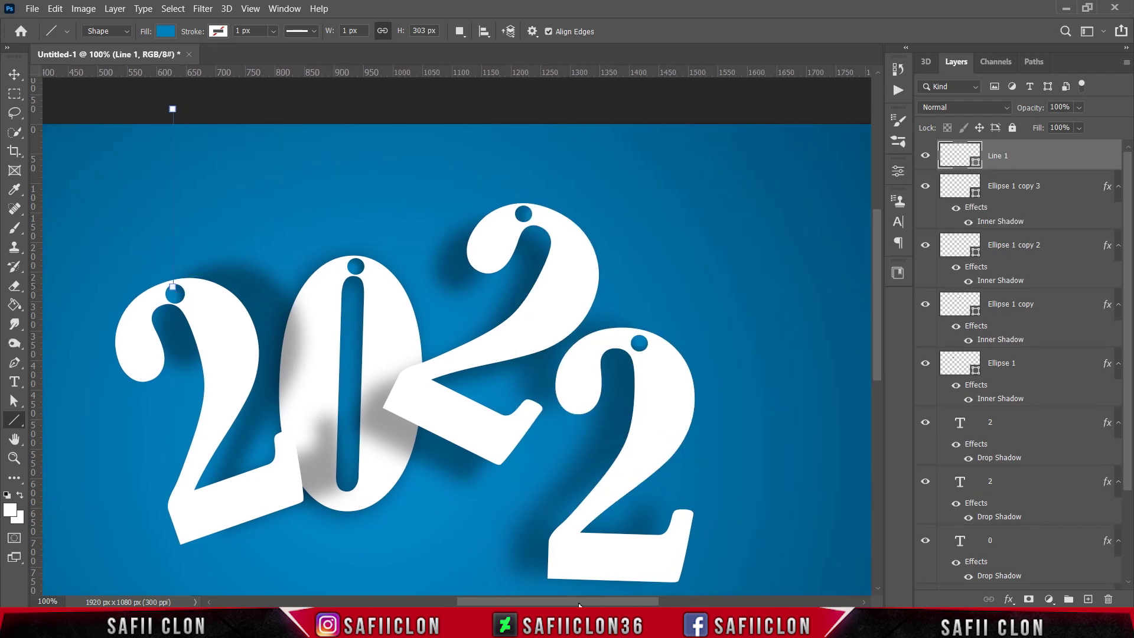
{"action": "left_click", "coordinate": [166, 32]}
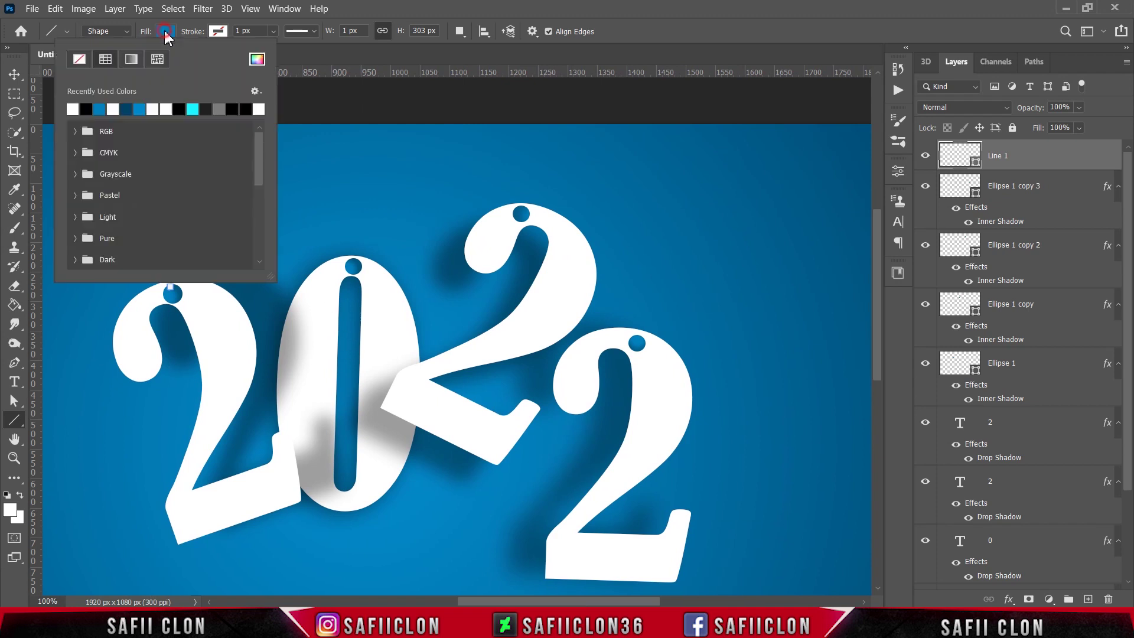
{"action": "left_click", "coordinate": [78, 59]}
{"action": "left_click", "coordinate": [218, 35]}
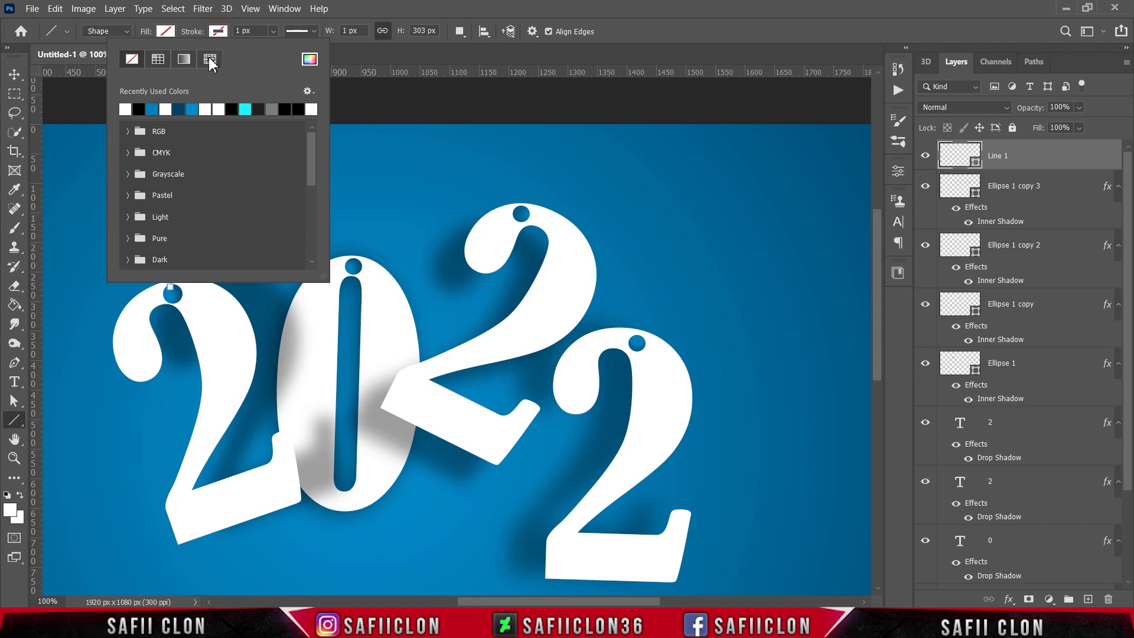
{"action": "left_click", "coordinate": [158, 59]}
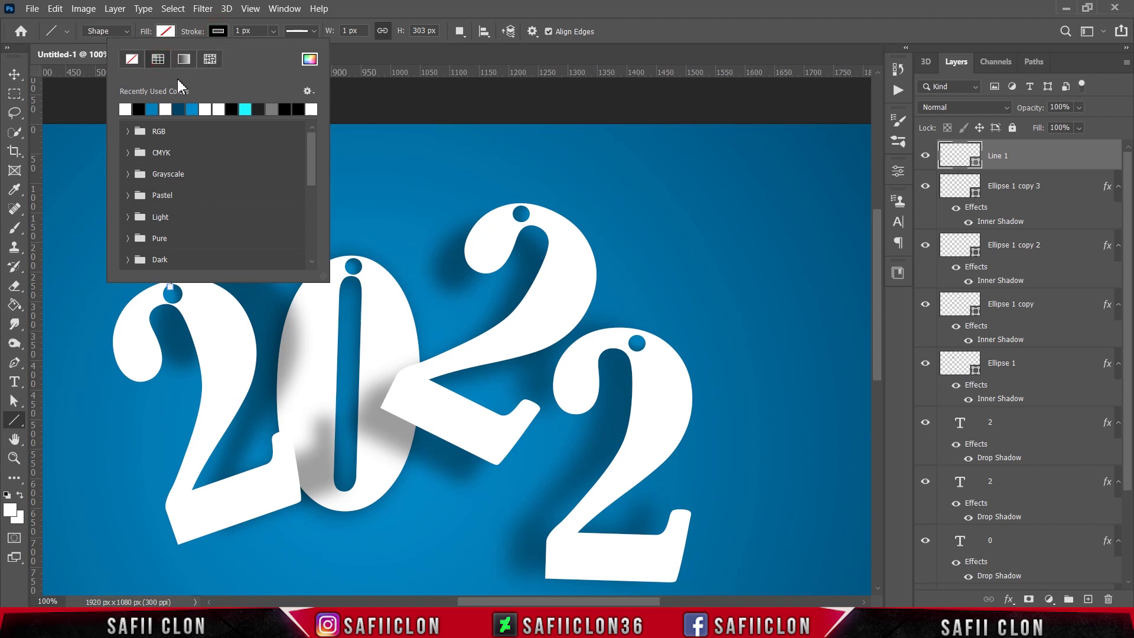
{"action": "left_click", "coordinate": [309, 61]}
{"action": "type", "text": "ffffff"}
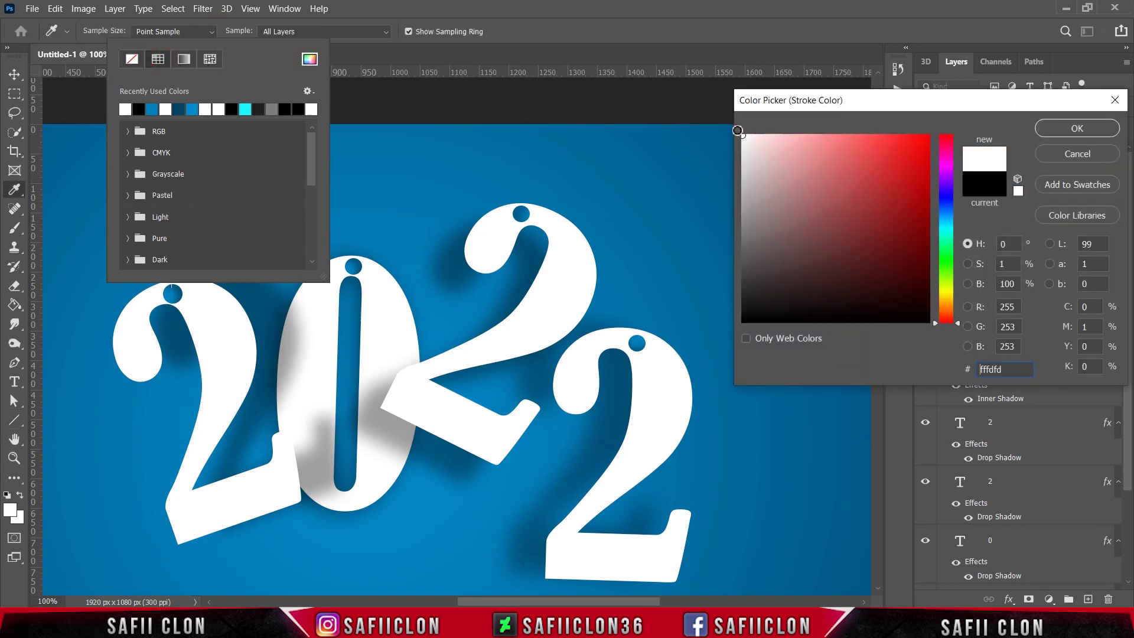
{"action": "left_click", "coordinate": [1050, 130]}
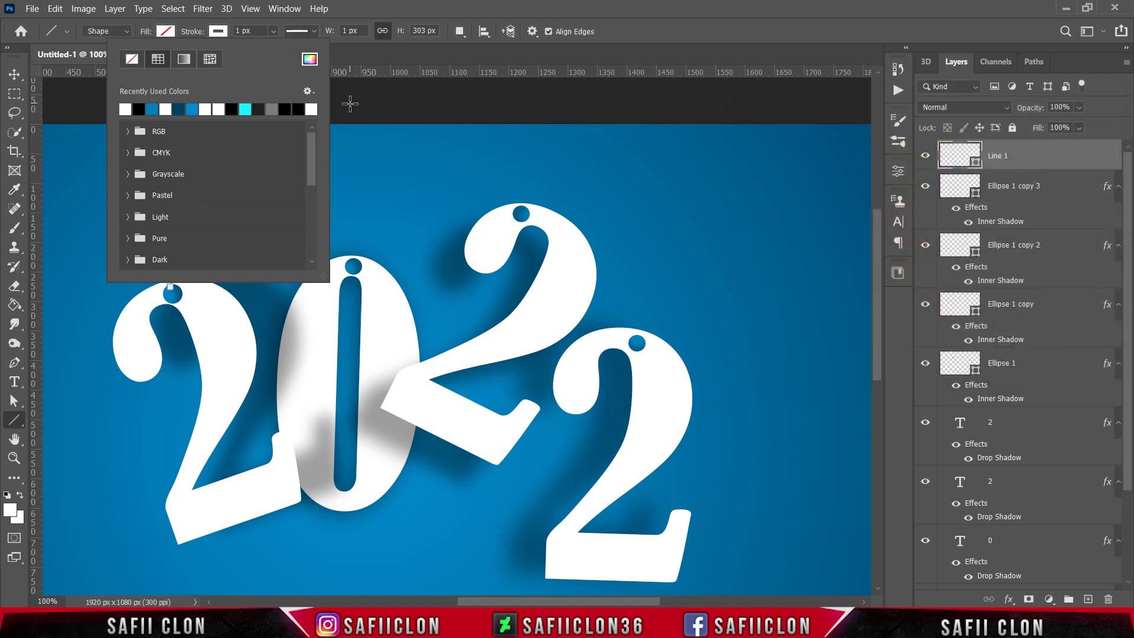
{"action": "left_click", "coordinate": [218, 32]}
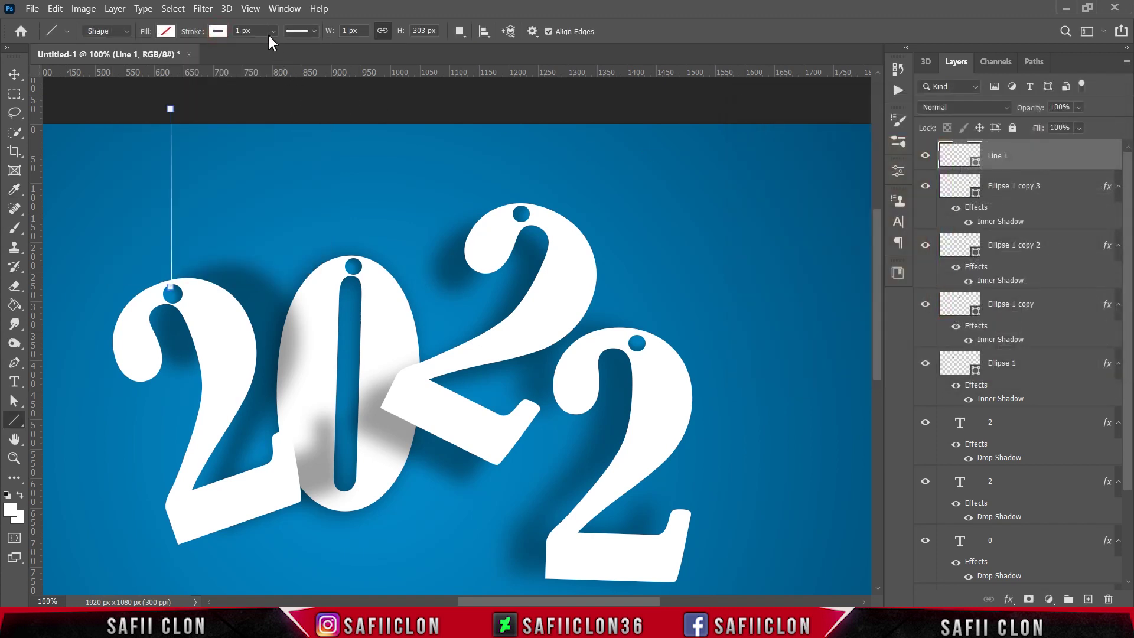
{"action": "left_click", "coordinate": [273, 31]}
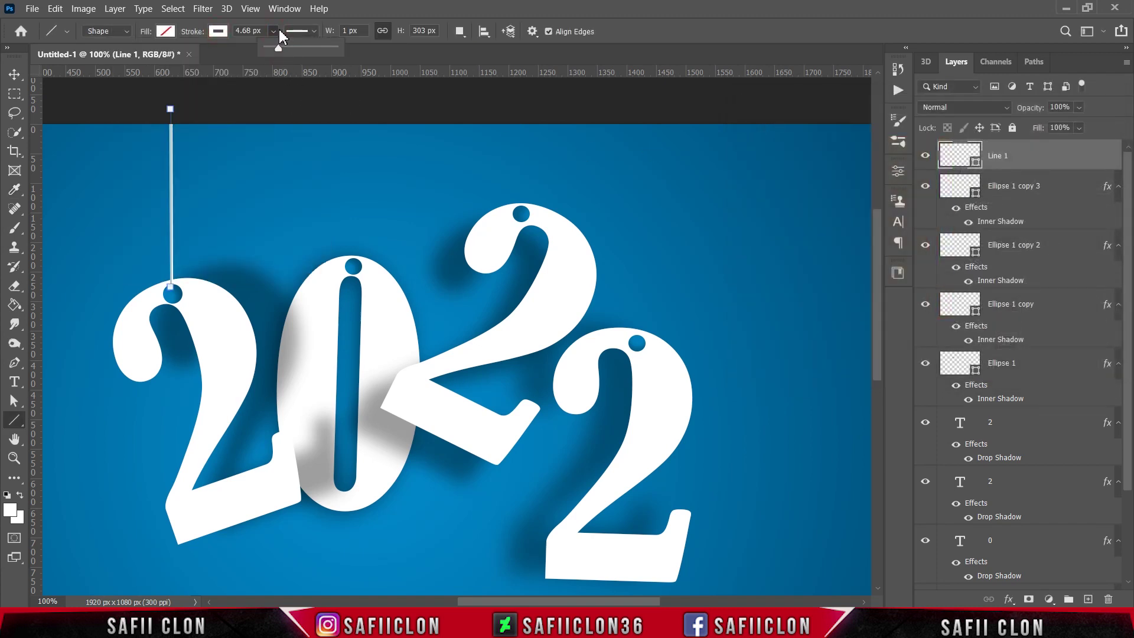
{"action": "left_click", "coordinate": [273, 30]}
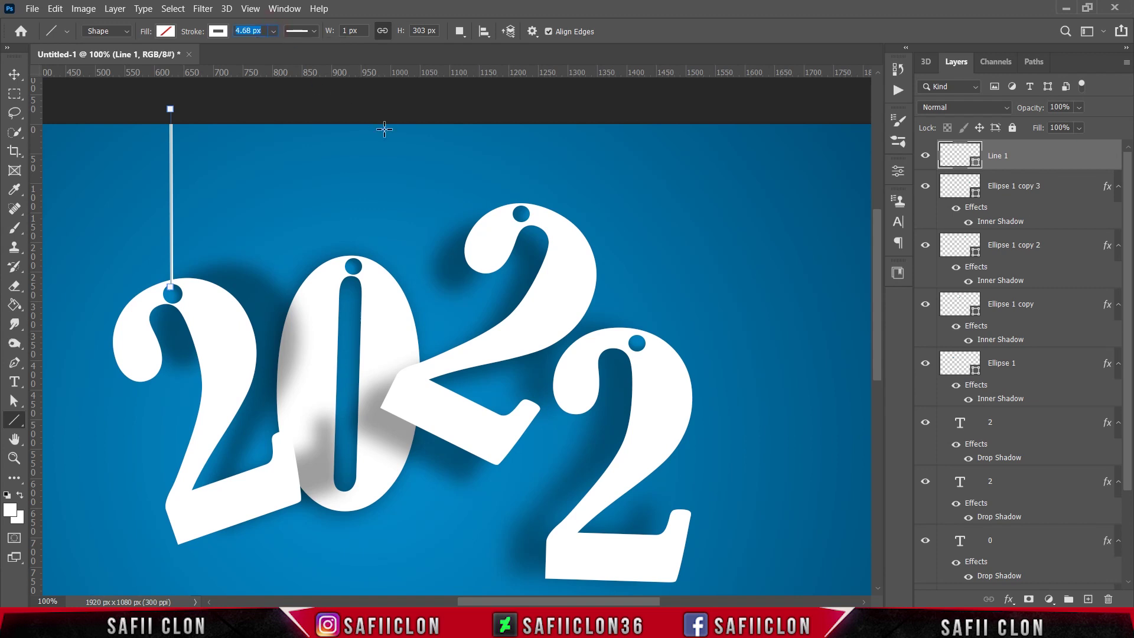
Step: Duplicate the string and position and tilt the copy so it hangs to the 0's hole
{"action": "right_click", "coordinate": [1069, 163]}
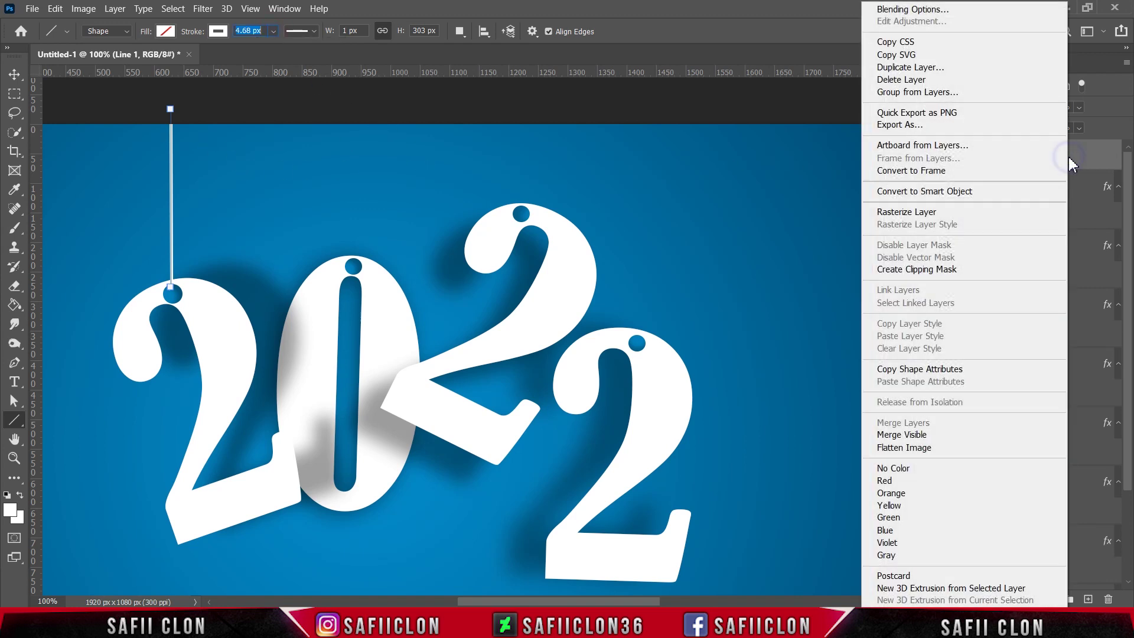
{"action": "left_click", "coordinate": [903, 70]}
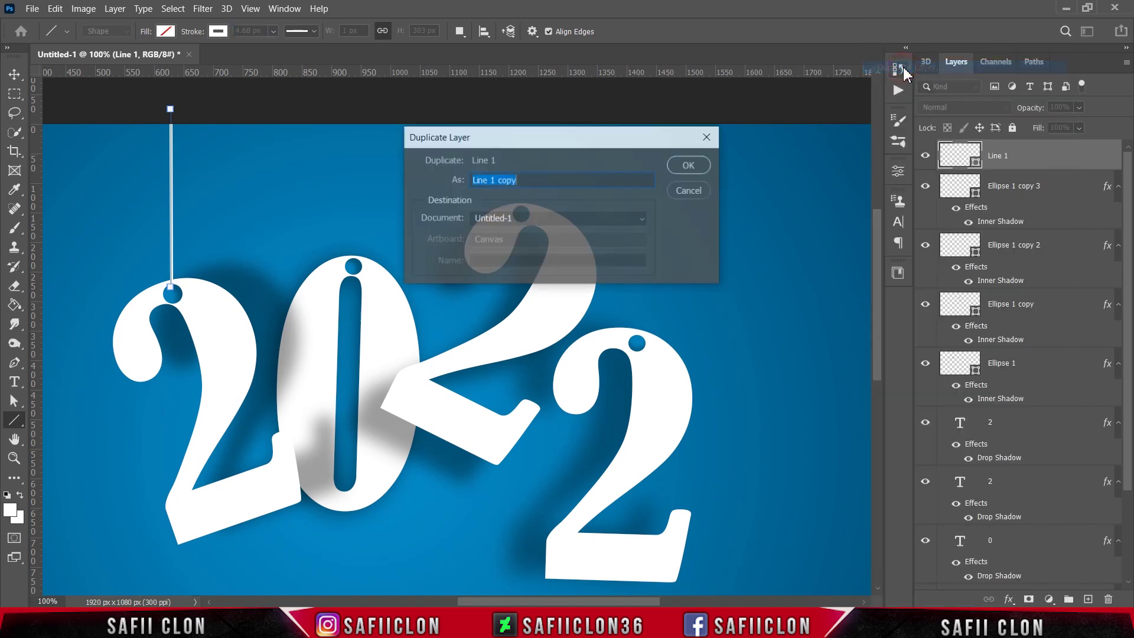
{"action": "left_click", "coordinate": [687, 167]}
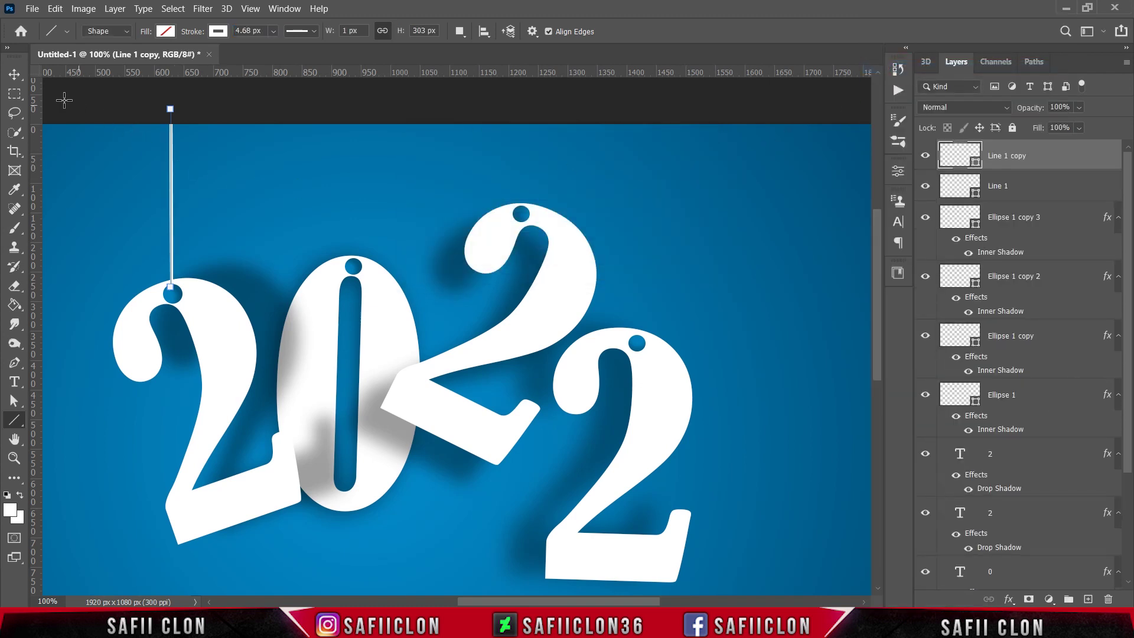
{"action": "left_click", "coordinate": [15, 75]}
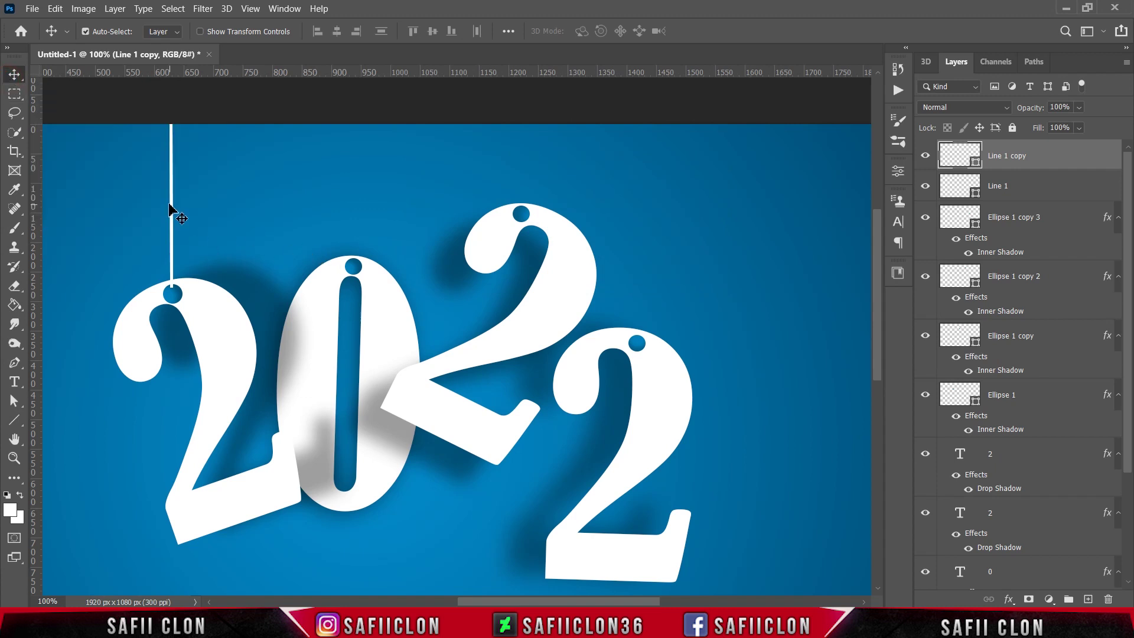
{"action": "left_click_drag", "start_coordinate": [172, 208], "coordinate": [352, 182]}
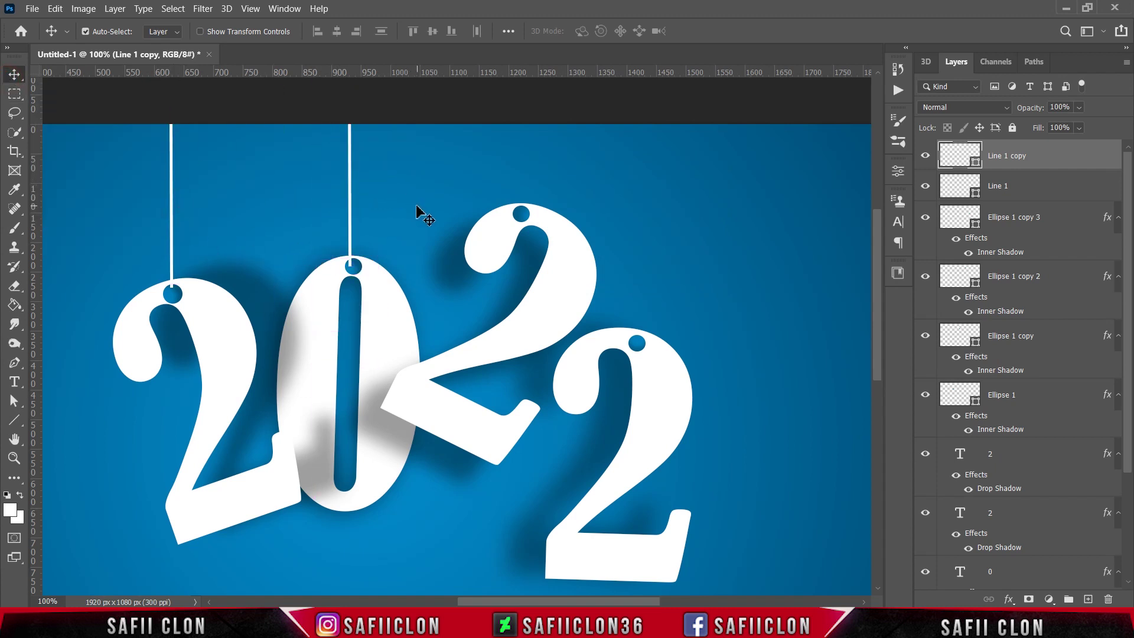
{"action": "key", "text": "ctrl"}
{"action": "key", "text": "ctrl+t"}
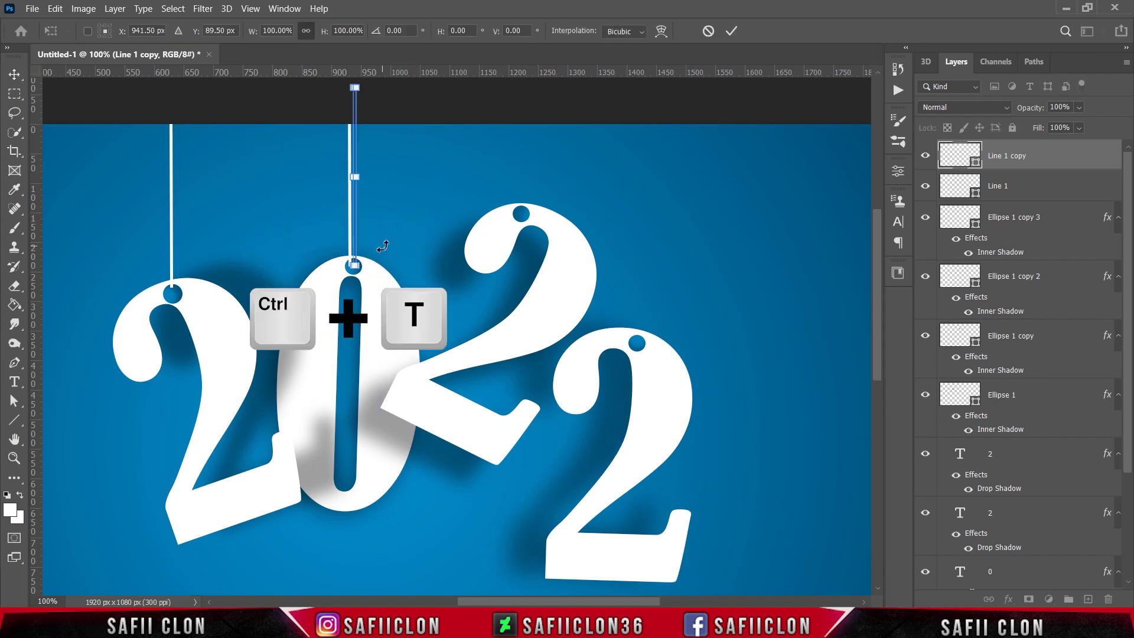
{"action": "key", "text": "Left"}
{"action": "key", "text": "Left"}
{"action": "key", "text": "Up"}
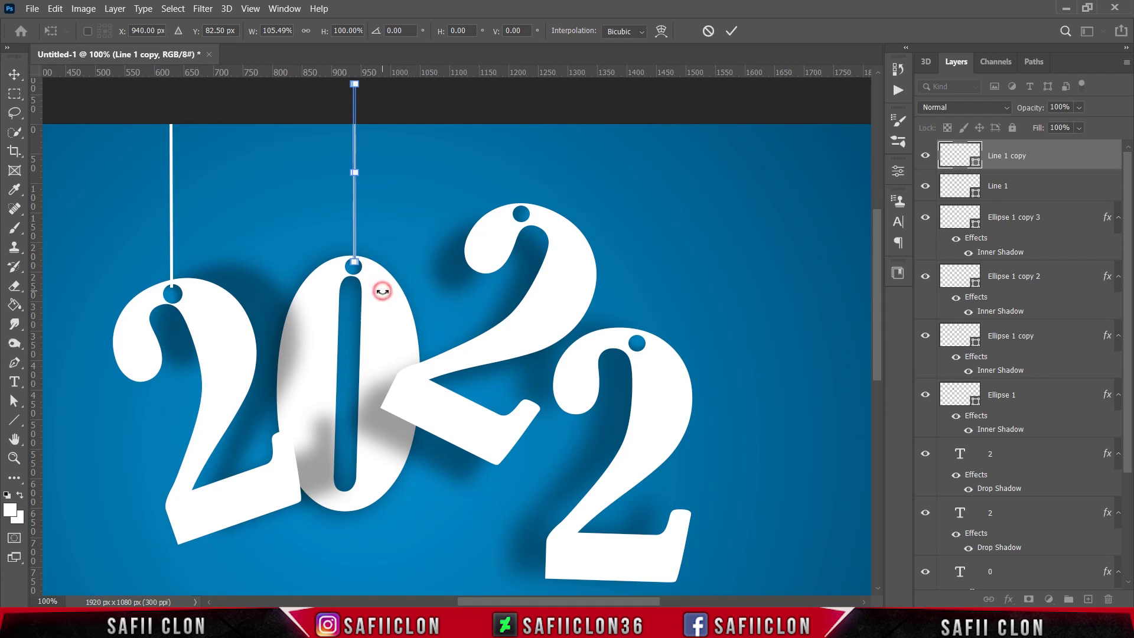
{"action": "left_click_drag", "start_coordinate": [375, 293], "coordinate": [384, 291]}
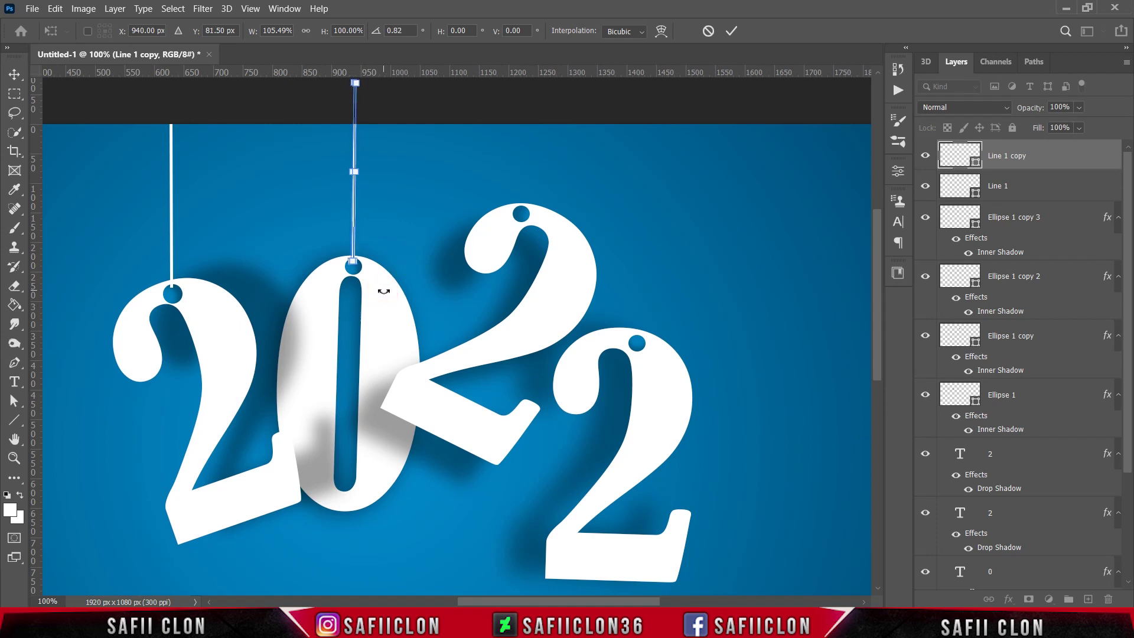
{"action": "left_click", "coordinate": [731, 30]}
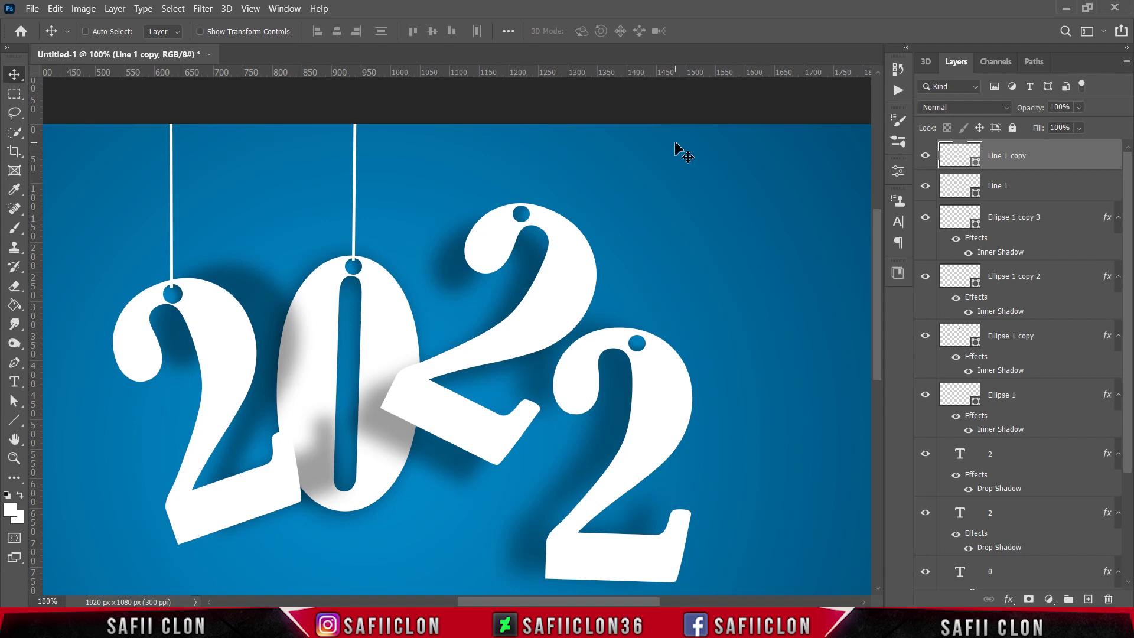
Step: Duplicate the string again and rotate the copy onto the tilted second 2's hole
{"action": "key", "text": "ctrl"}
{"action": "right_click", "coordinate": [1037, 155]}
{"action": "left_click", "coordinate": [880, 67]}
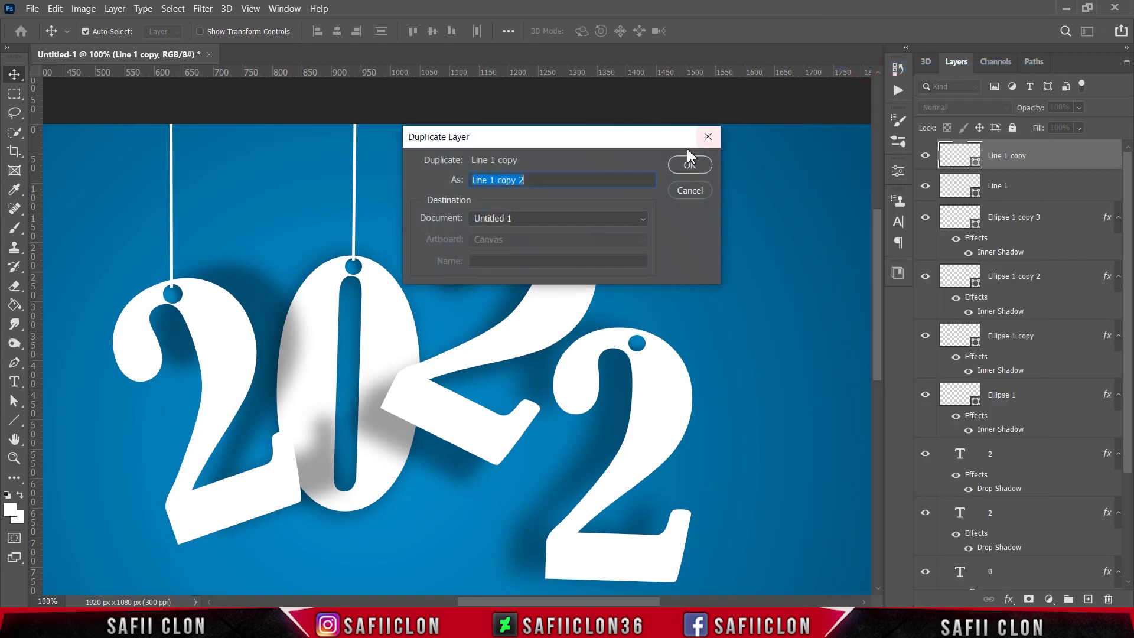
{"action": "left_click", "coordinate": [688, 161]}
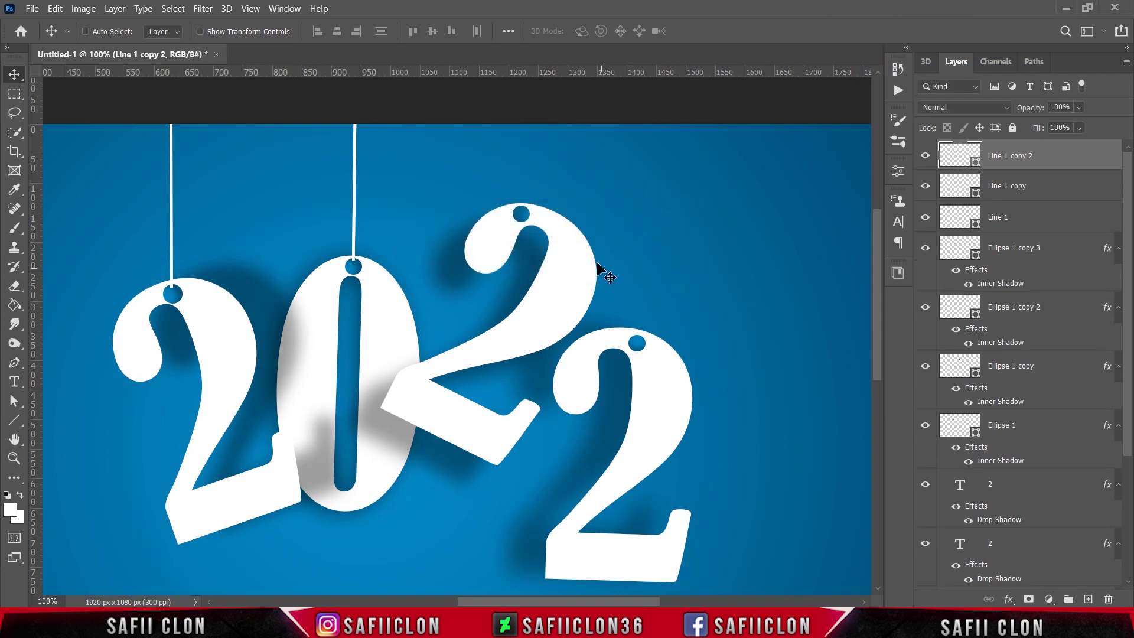
{"action": "key", "text": "ctrl+t"}
{"action": "left_click_drag", "start_coordinate": [355, 170], "coordinate": [527, 175]}
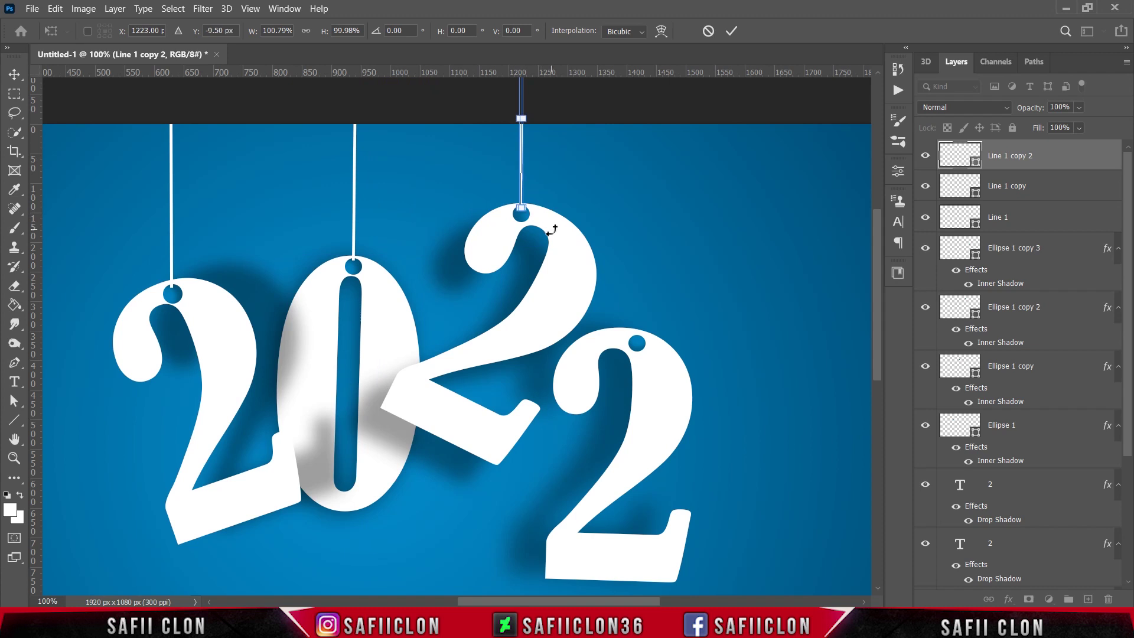
{"action": "left_click_drag", "start_coordinate": [552, 223], "coordinate": [603, 150]}
{"action": "left_click", "coordinate": [732, 31]}
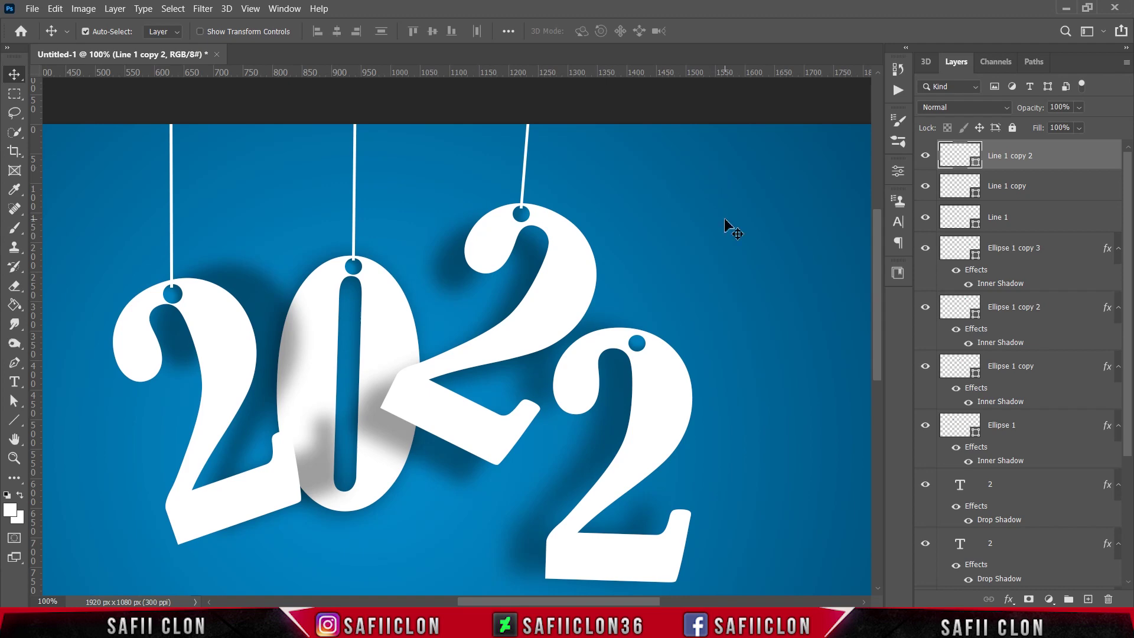
Step: Duplicate the string as Line 1 copy 3 and stretch it from the top edge to the last 2's hole
{"action": "right_click", "coordinate": [1054, 159]}
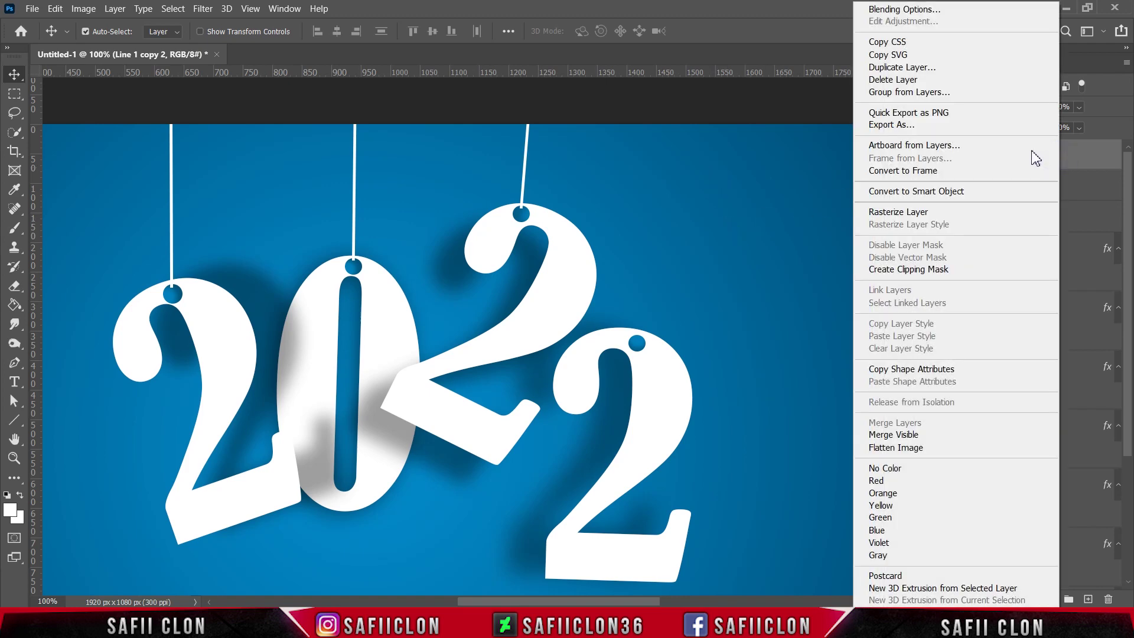
{"action": "left_click", "coordinate": [907, 69]}
{"action": "left_click", "coordinate": [695, 172]}
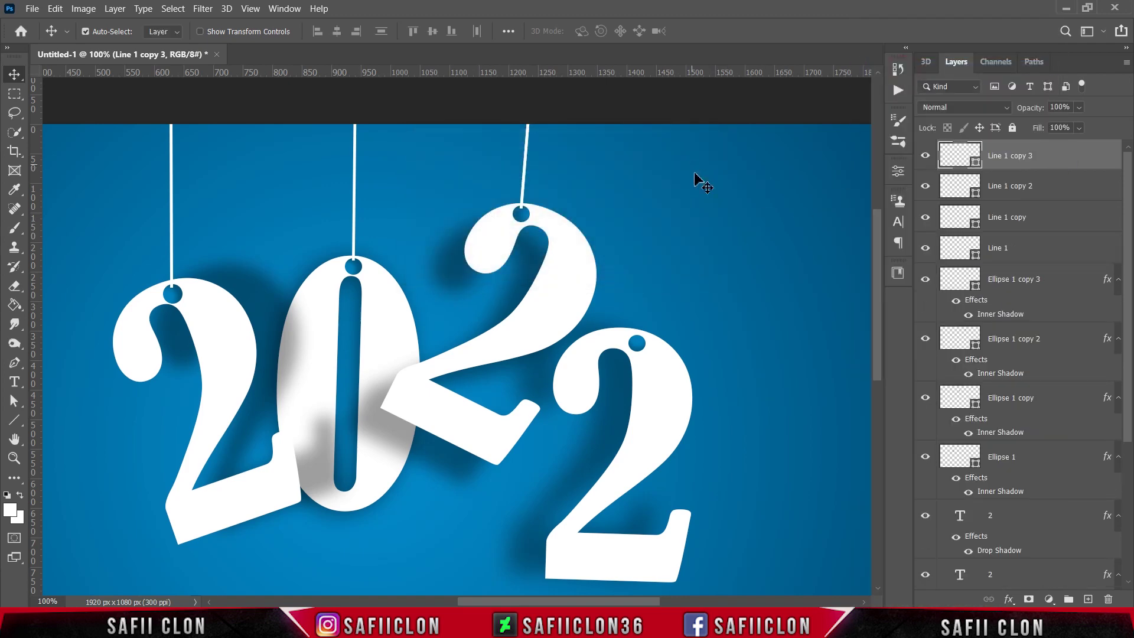
{"action": "left_click_drag", "start_coordinate": [527, 179], "coordinate": [644, 301]}
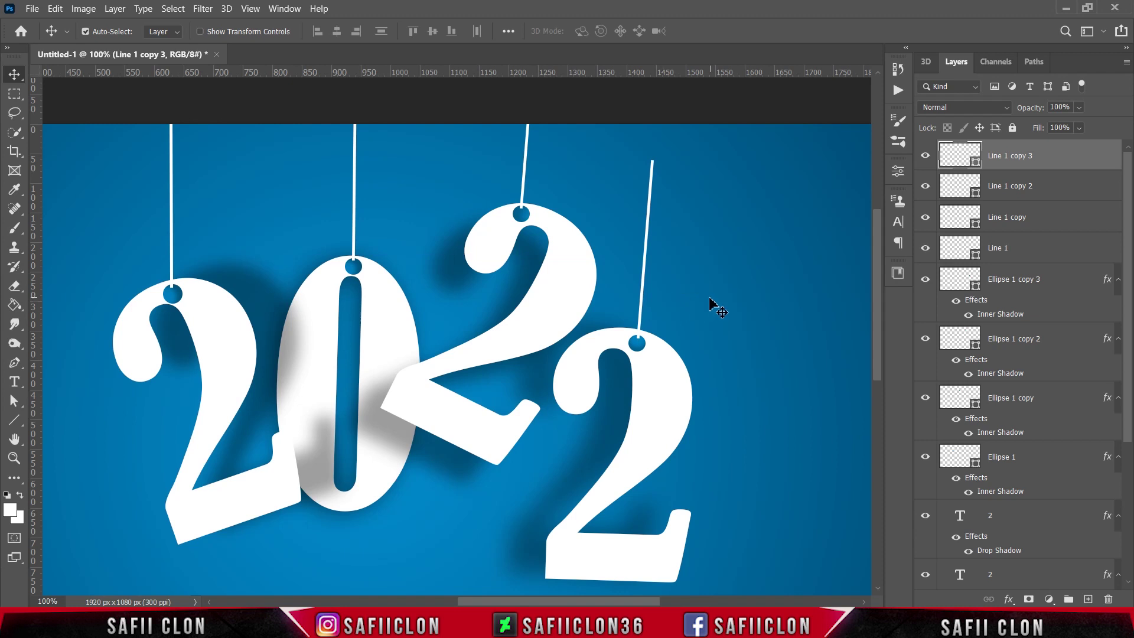
{"action": "key", "text": "ctrl+t"}
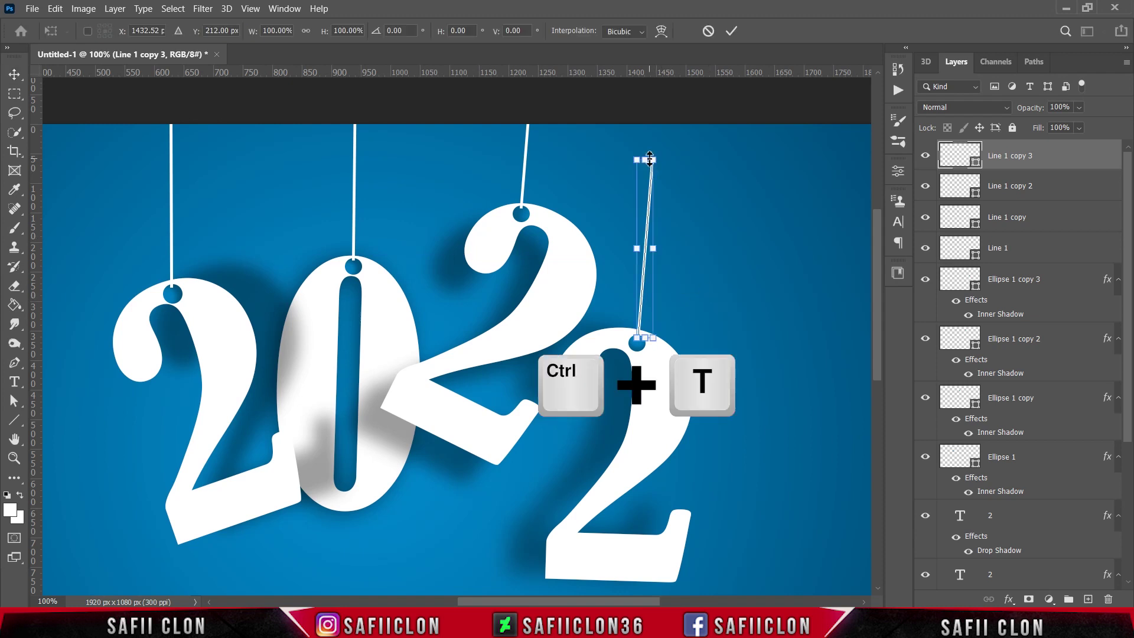
{"action": "left_click_drag", "start_coordinate": [649, 158], "coordinate": [652, 114]}
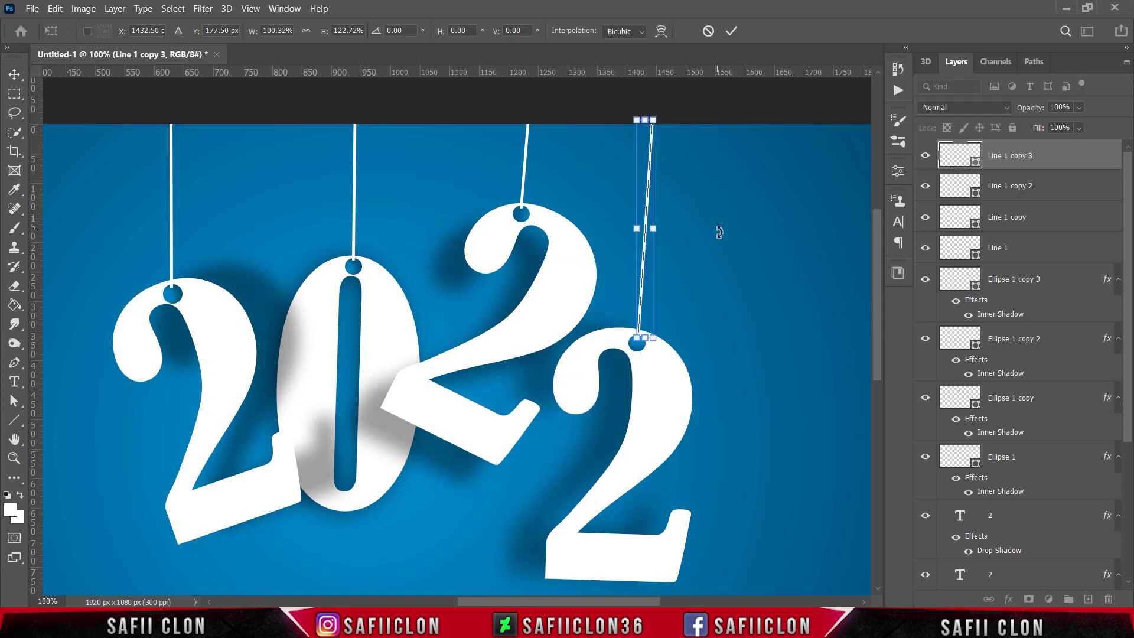
{"action": "left_click_drag", "start_coordinate": [730, 336], "coordinate": [711, 354]}
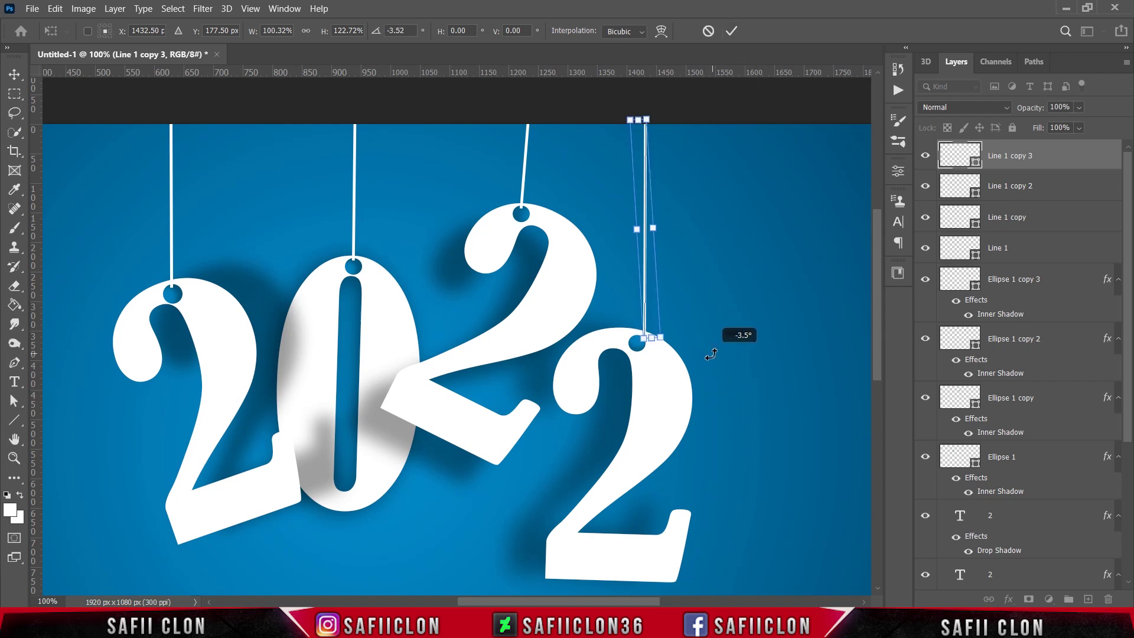
{"action": "left_click", "coordinate": [731, 30]}
Step: Nudge the rightmost string slightly left and zoom out to review the poster
{"action": "key", "text": "shift+Left"}
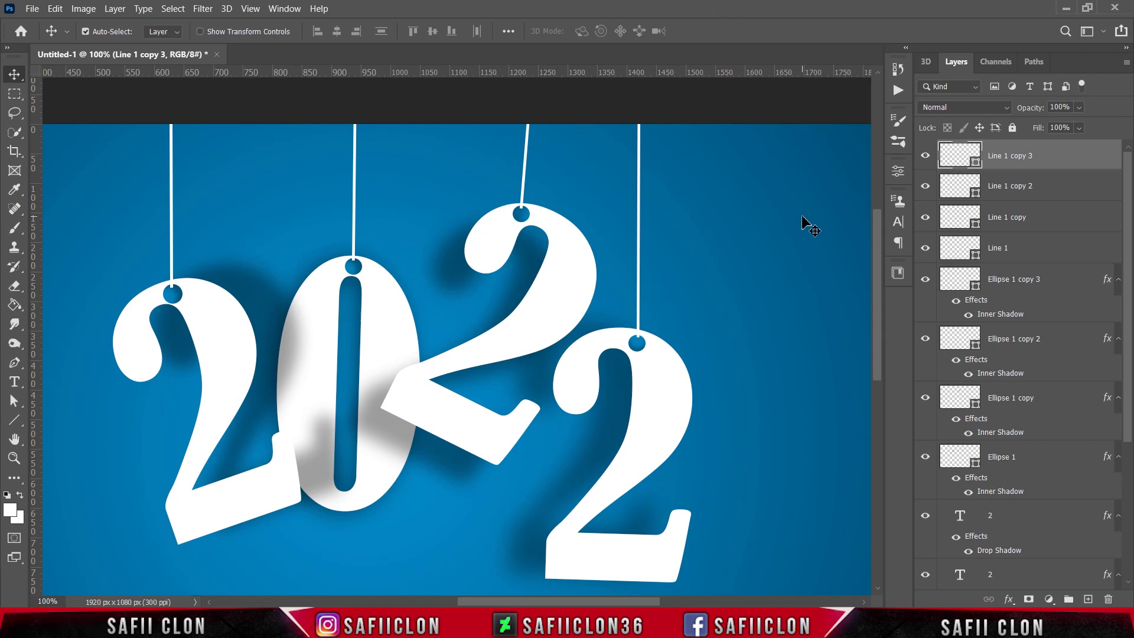
{"action": "key", "text": "ctrl+minus"}
{"action": "key", "text": "ctrl+minus"}
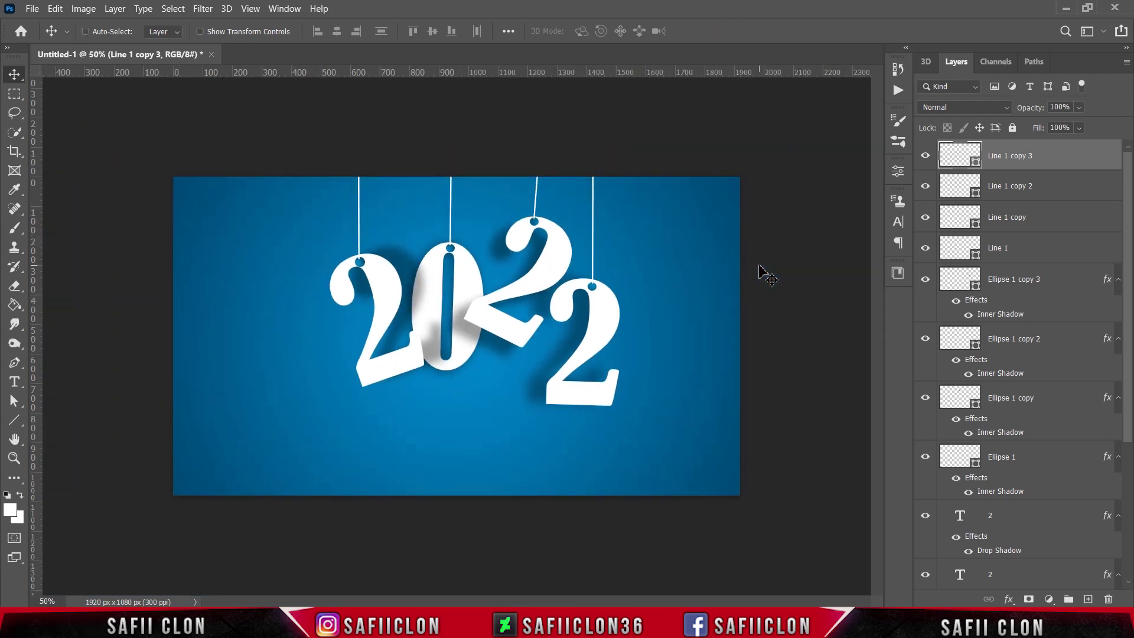
{"action": "key", "text": "ctrl+plus"}
{"action": "key", "text": "ctrl+plus"}
{"action": "scroll", "coordinate": [770, 307], "scroll_direction": "up", "scroll_amount": 2}
{"action": "scroll", "coordinate": [770, 310], "scroll_direction": "up", "scroll_amount": 1}
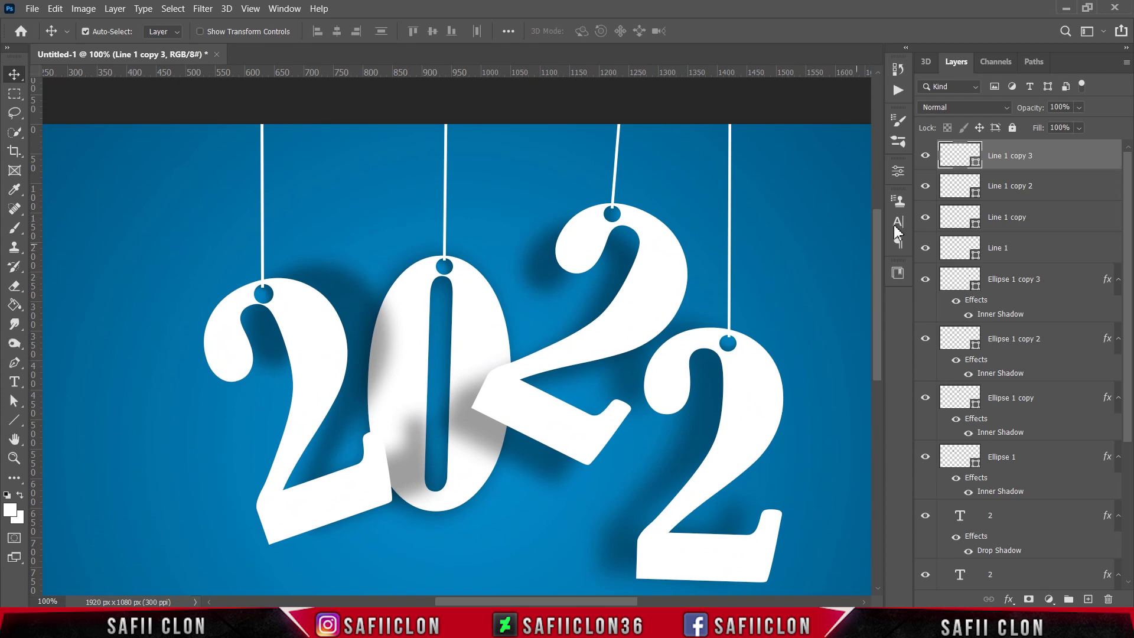
{"action": "left_click", "coordinate": [925, 156]}
{"action": "left_click", "coordinate": [925, 155]}
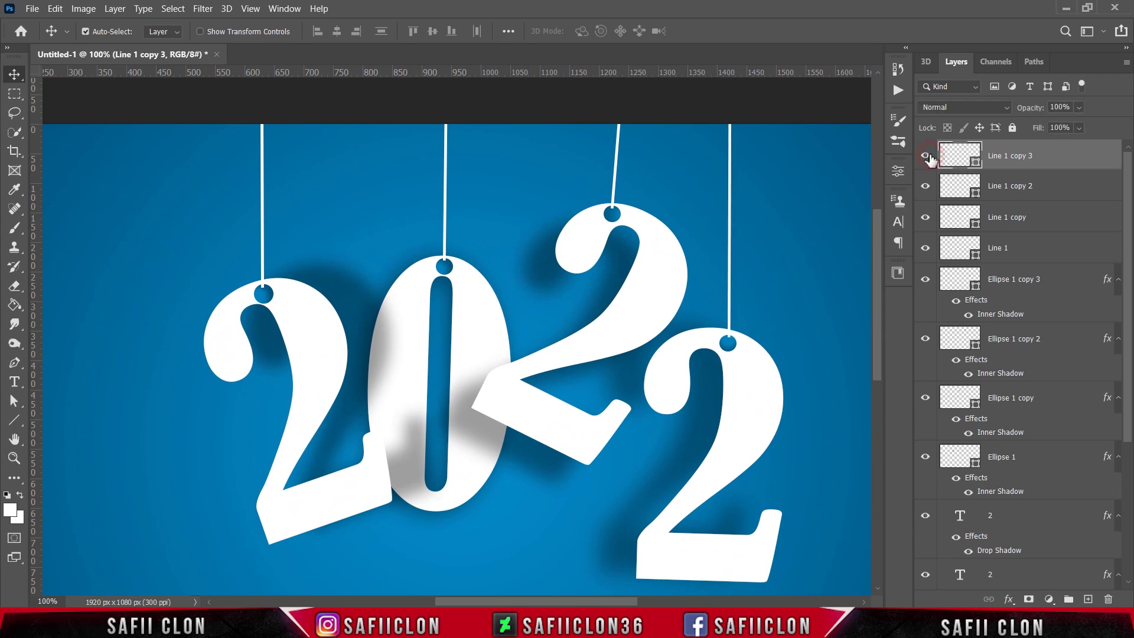
Step: Give the rightmost string a drop shadow at 58% opacity and 31 px distance
{"action": "right_click", "coordinate": [1050, 164]}
{"action": "key", "text": "Escape"}
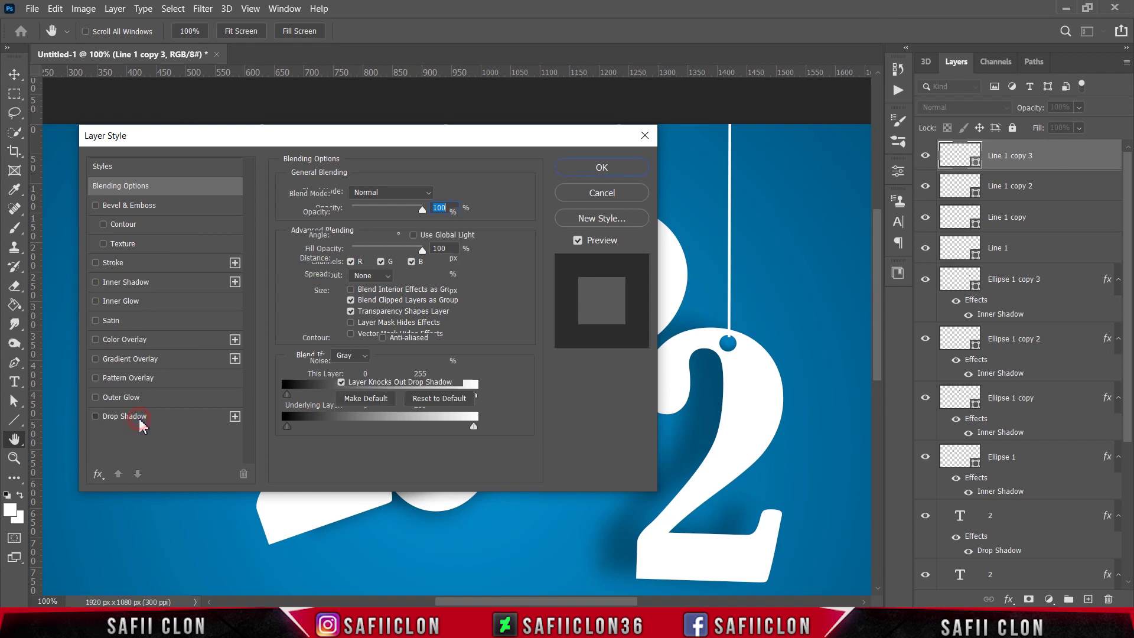
{"action": "left_click", "coordinate": [139, 421]}
{"action": "left_click_drag", "start_coordinate": [360, 213], "coordinate": [419, 221]}
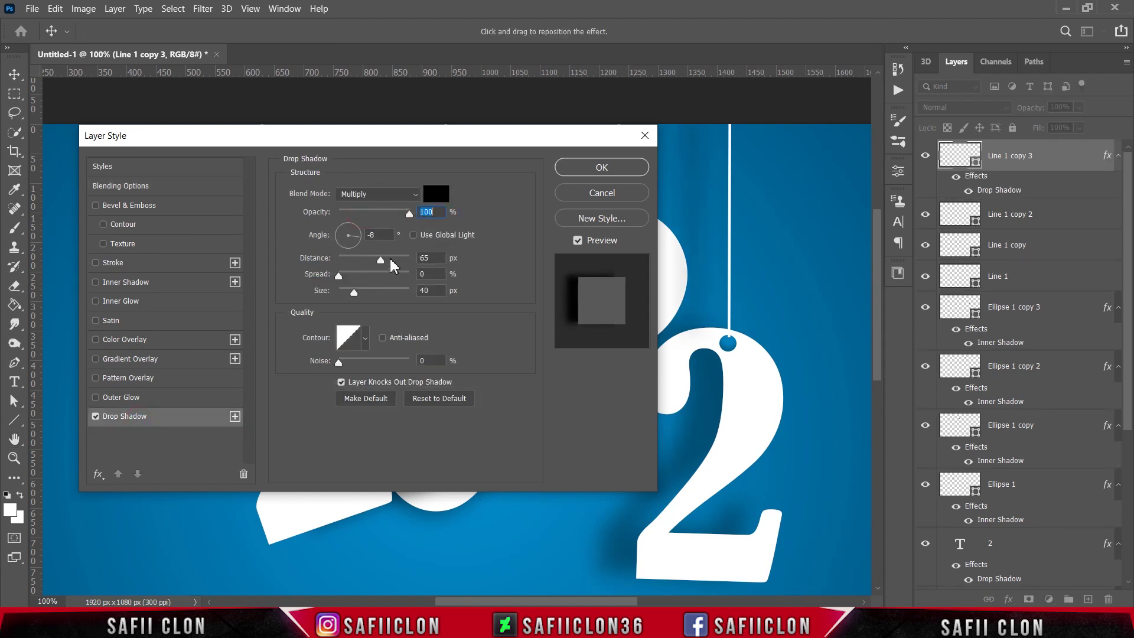
{"action": "mouse_move", "coordinate": [383, 264]}
{"action": "left_mouse_down"}
{"action": "mouse_move", "coordinate": [364, 260]}
{"action": "mouse_move", "coordinate": [352, 294]}
{"action": "left_mouse_up"}
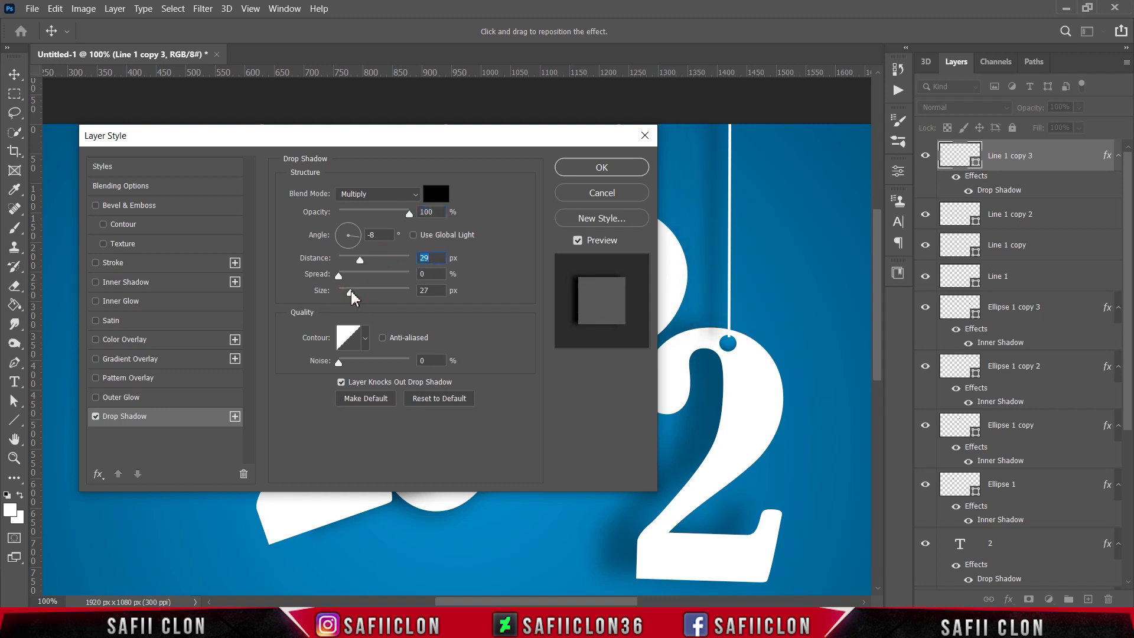
{"action": "left_click", "coordinate": [601, 169]}
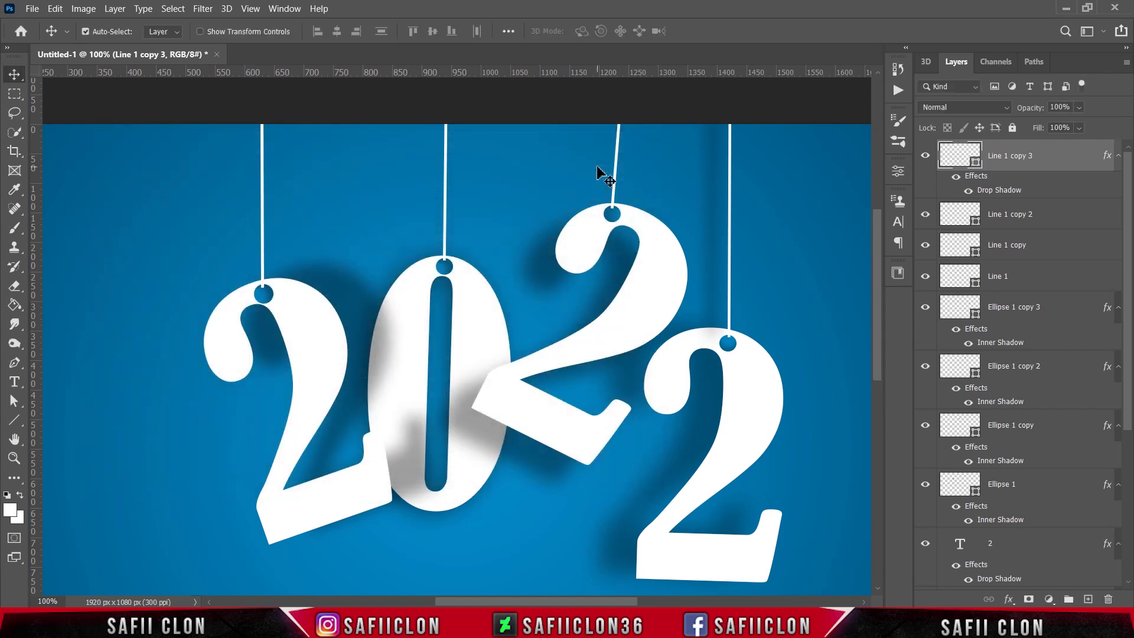
Step: Add a drop shadow with adjusted distance to Line 1 copy 2
{"action": "left_click", "coordinate": [1045, 220]}
{"action": "right_click", "coordinate": [1053, 220]}
{"action": "left_click", "coordinate": [910, 10]}
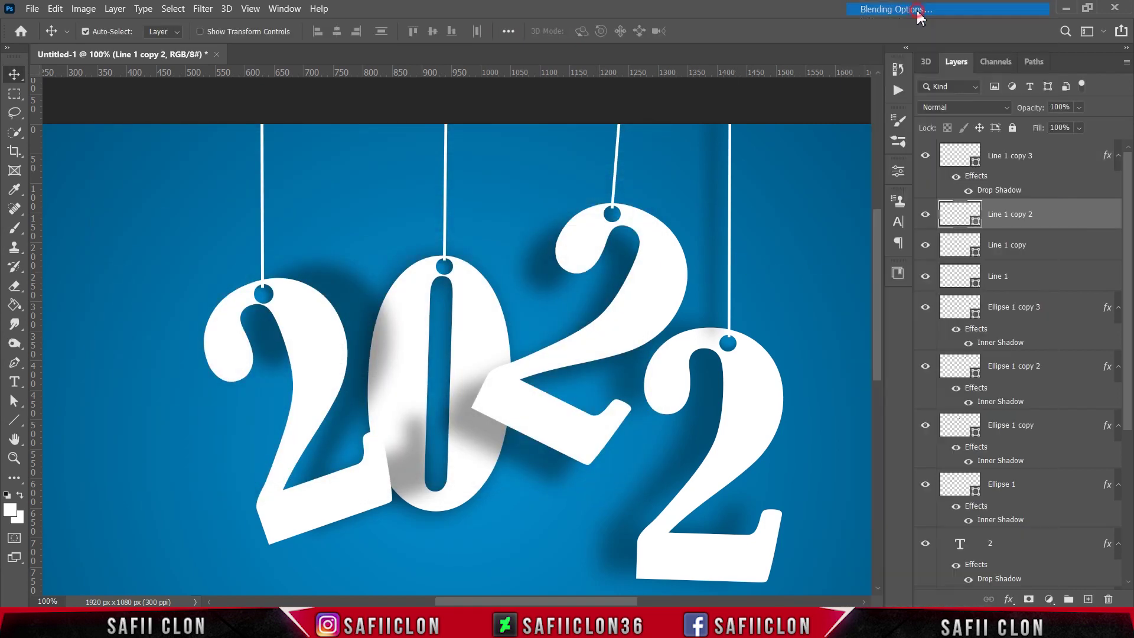
{"action": "left_click_drag", "start_coordinate": [389, 137], "coordinate": [977, 110]}
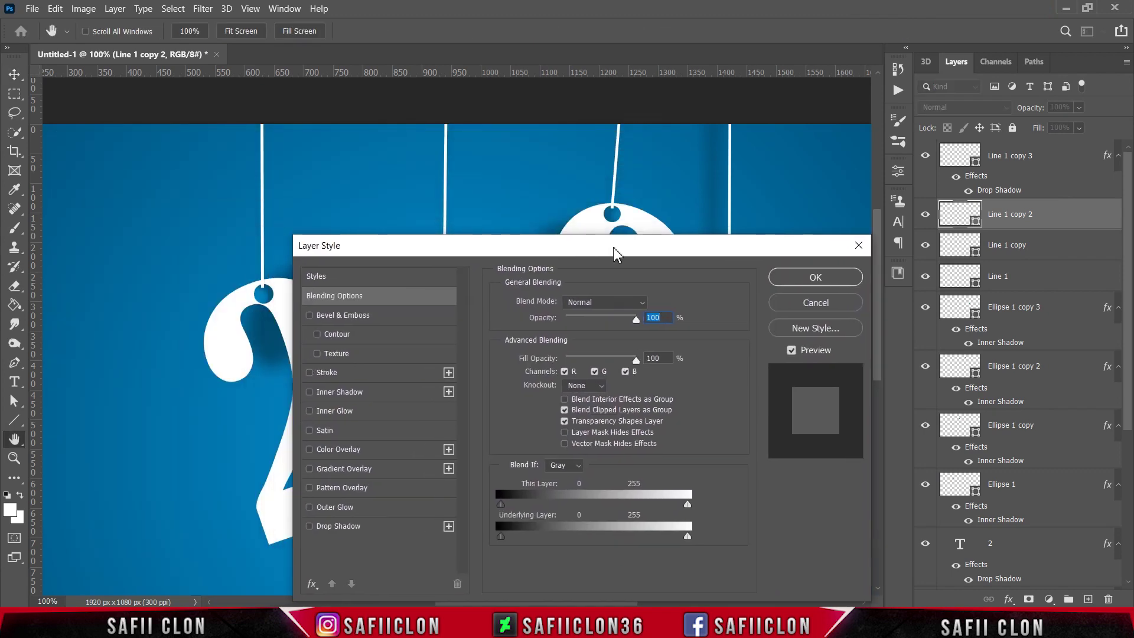
{"action": "left_click", "coordinate": [712, 383]}
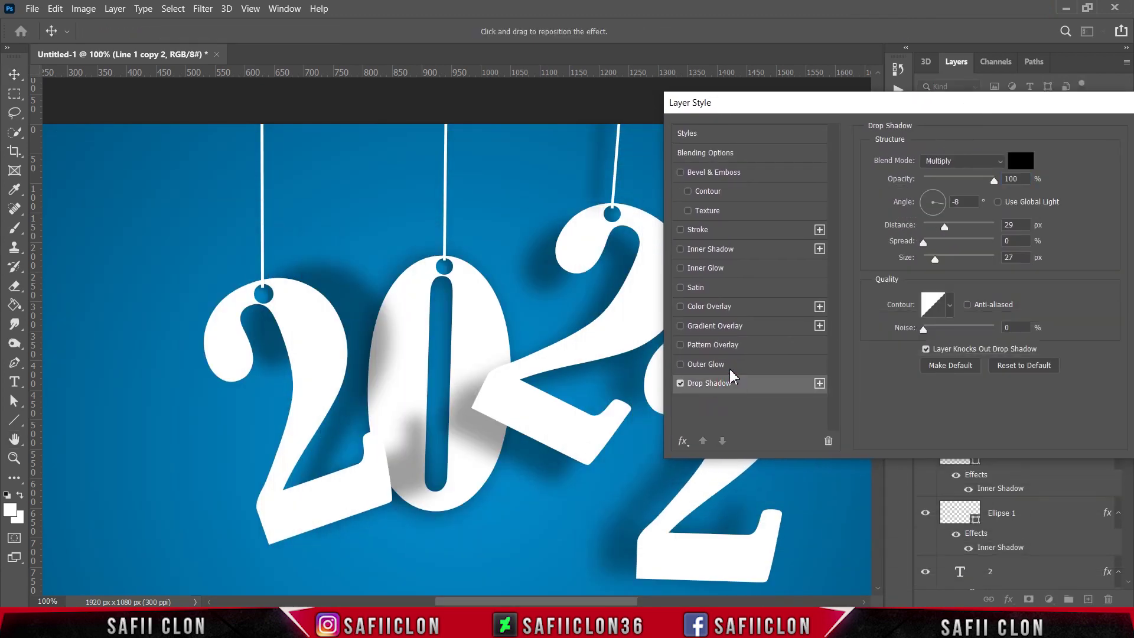
{"action": "left_click", "coordinate": [941, 227]}
{"action": "left_click_drag", "start_coordinate": [1050, 106], "coordinate": [815, 242]}
{"action": "left_click", "coordinate": [885, 290]}
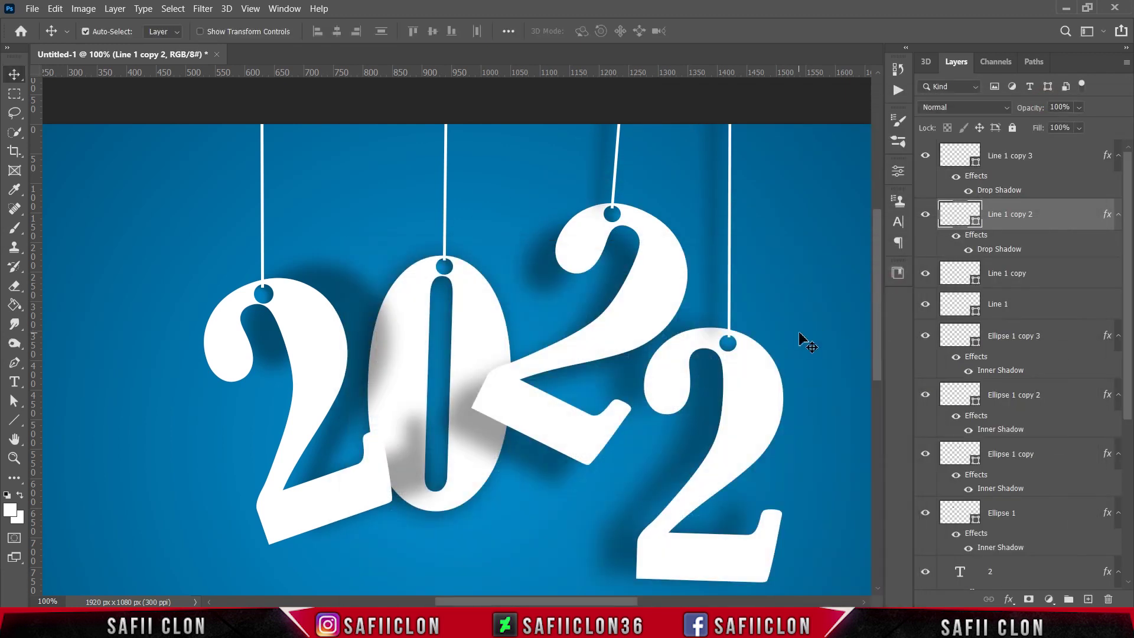
Step: Add a drop shadow to Line 1 copy, the string above the 0, with increased distance
{"action": "left_click", "coordinate": [1036, 278]}
{"action": "left_click", "coordinate": [926, 274]}
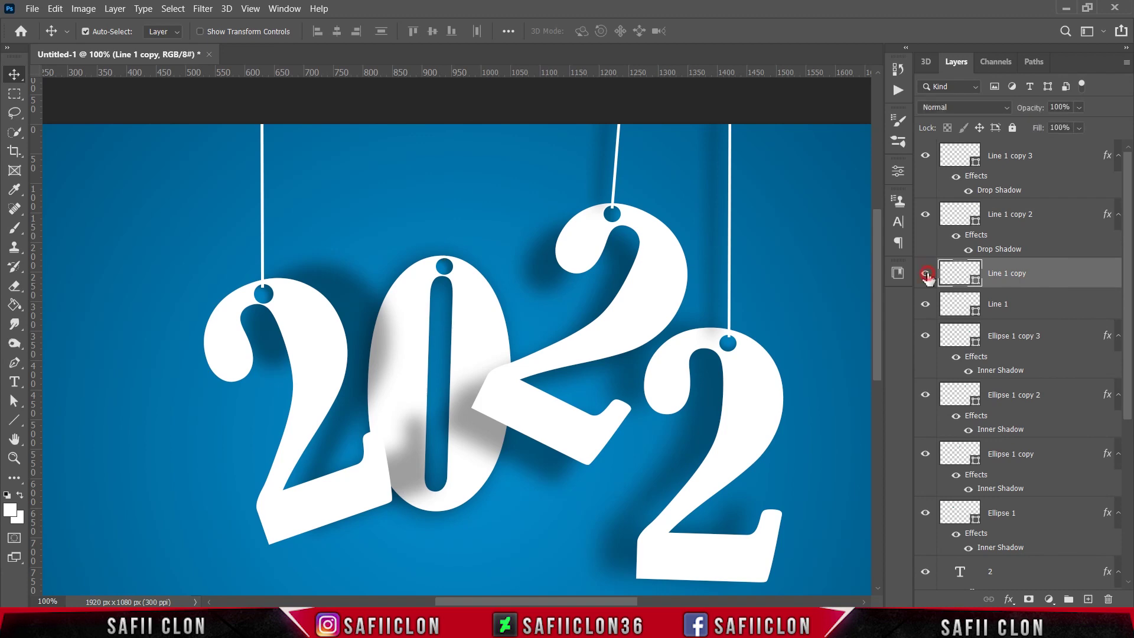
{"action": "right_click", "coordinate": [1057, 271]}
{"action": "left_click", "coordinate": [904, 11]}
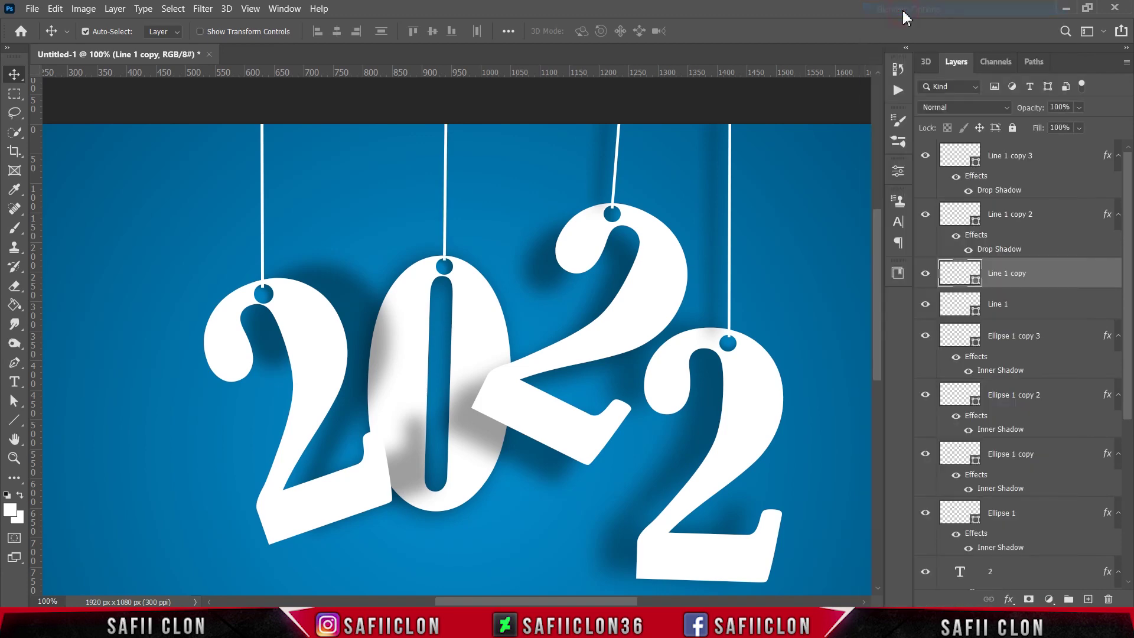
{"action": "left_click_drag", "start_coordinate": [567, 246], "coordinate": [774, 111]}
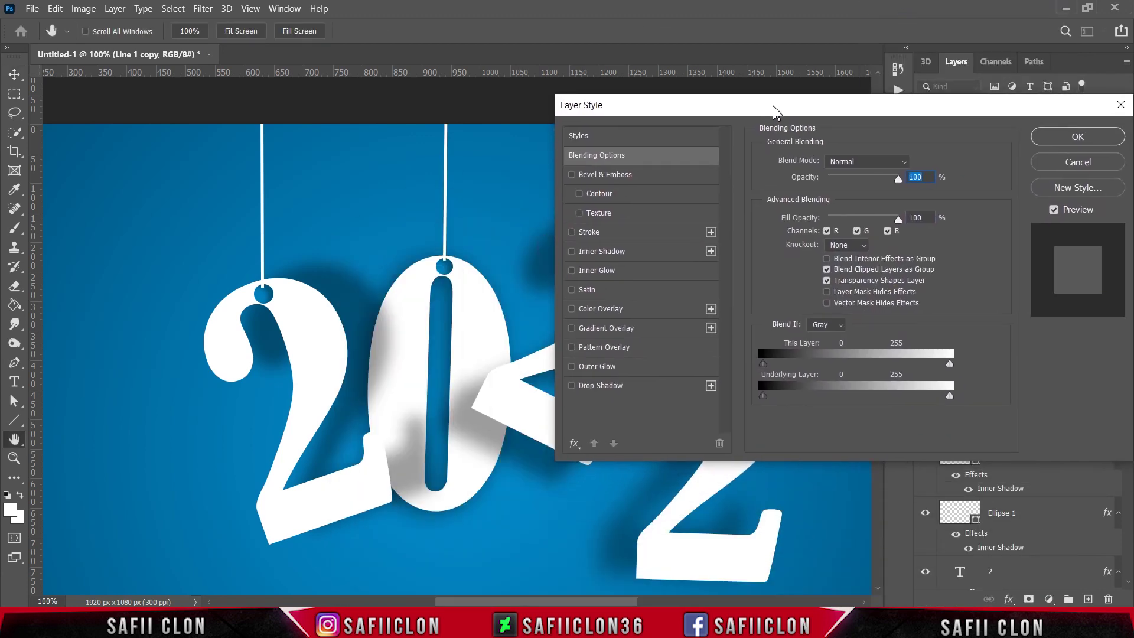
{"action": "left_click", "coordinate": [614, 387]}
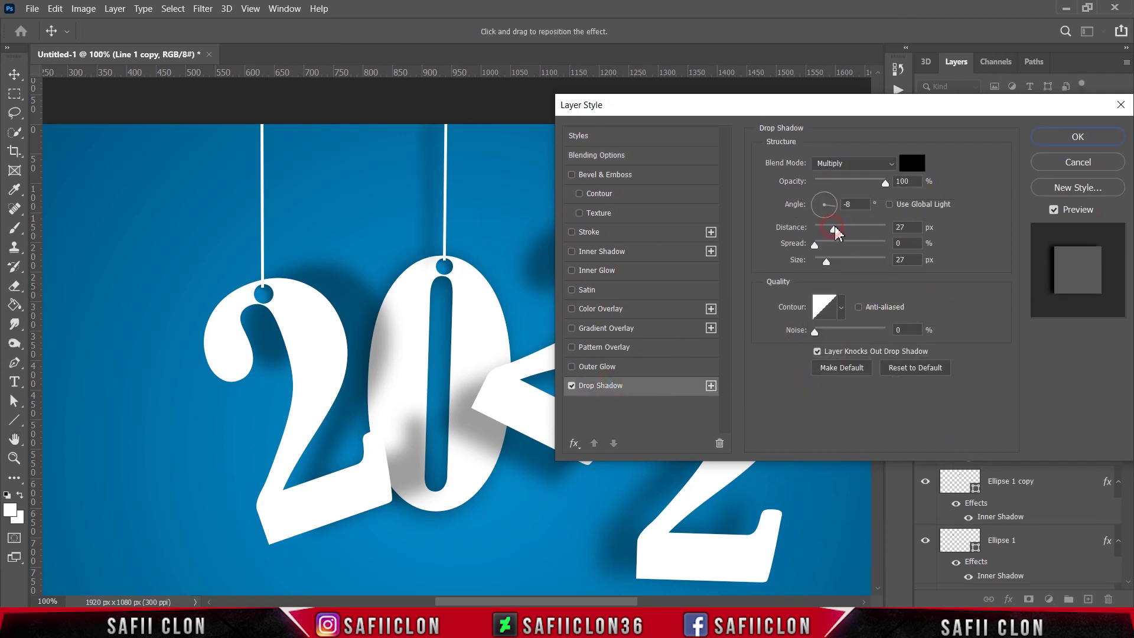
{"action": "left_click_drag", "start_coordinate": [838, 233], "coordinate": [849, 231]}
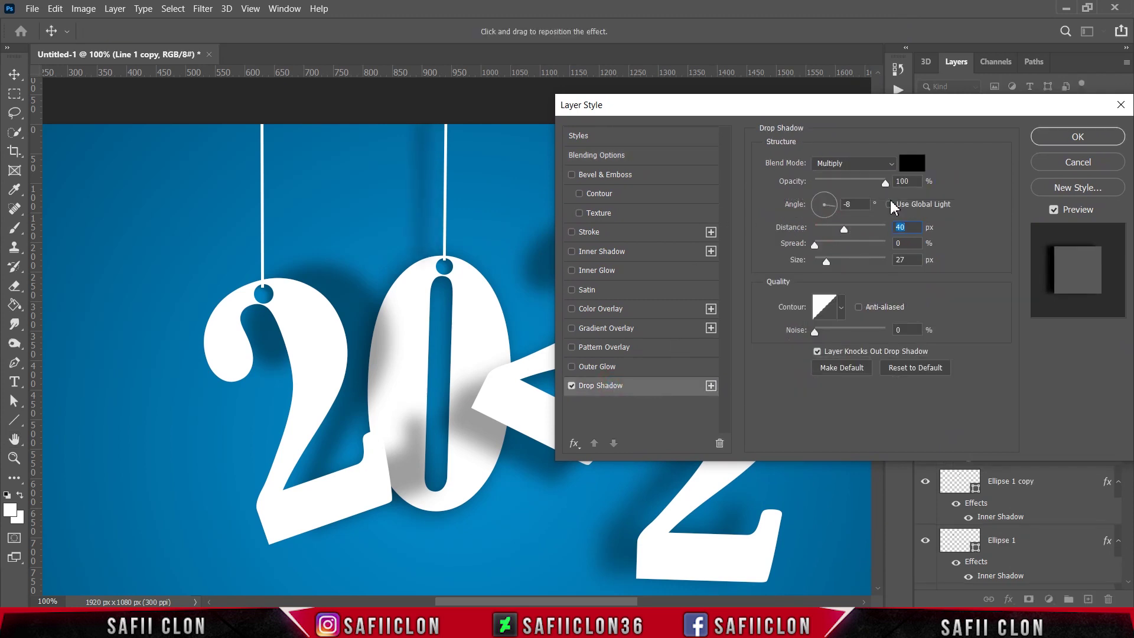
{"action": "left_click", "coordinate": [1060, 138]}
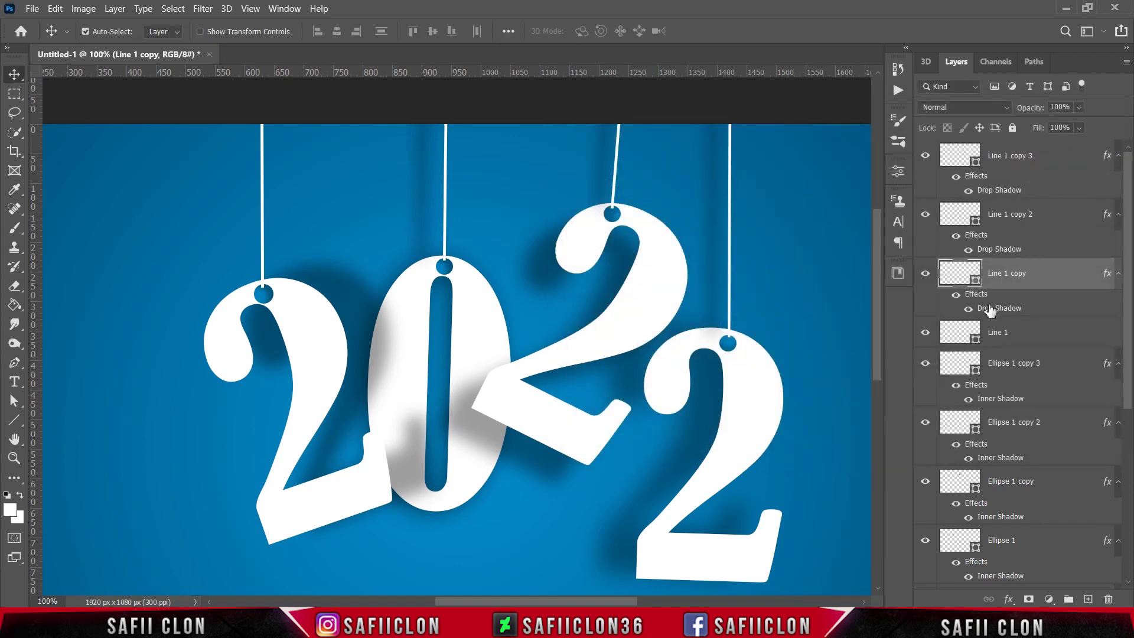
Step: Give the leftmost Line 1 string a drop shadow at -149° angle, 55 px distance, 27 px size
{"action": "left_click", "coordinate": [1004, 332]}
{"action": "left_click", "coordinate": [927, 333]}
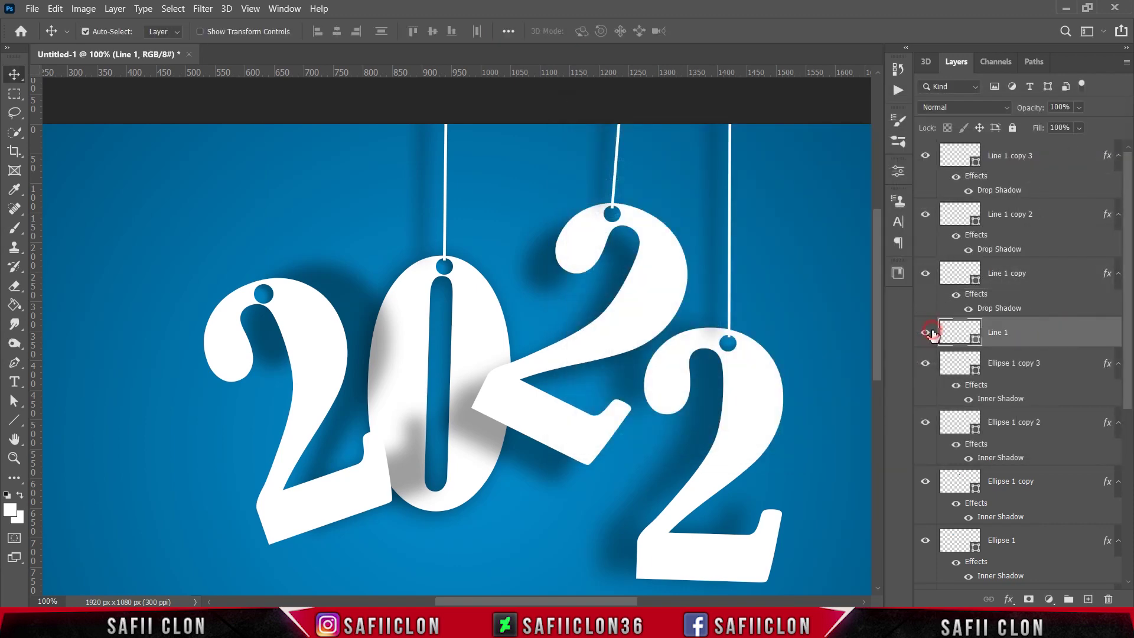
{"action": "right_click", "coordinate": [1030, 332]}
{"action": "left_click", "coordinate": [884, 11]}
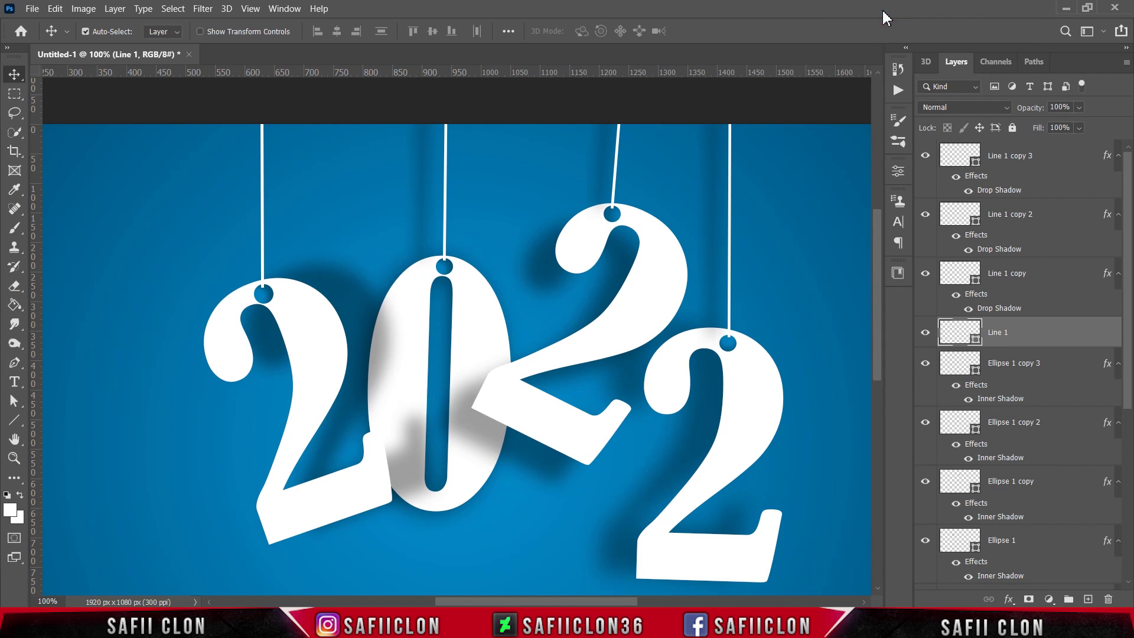
{"action": "left_click", "coordinate": [596, 386]}
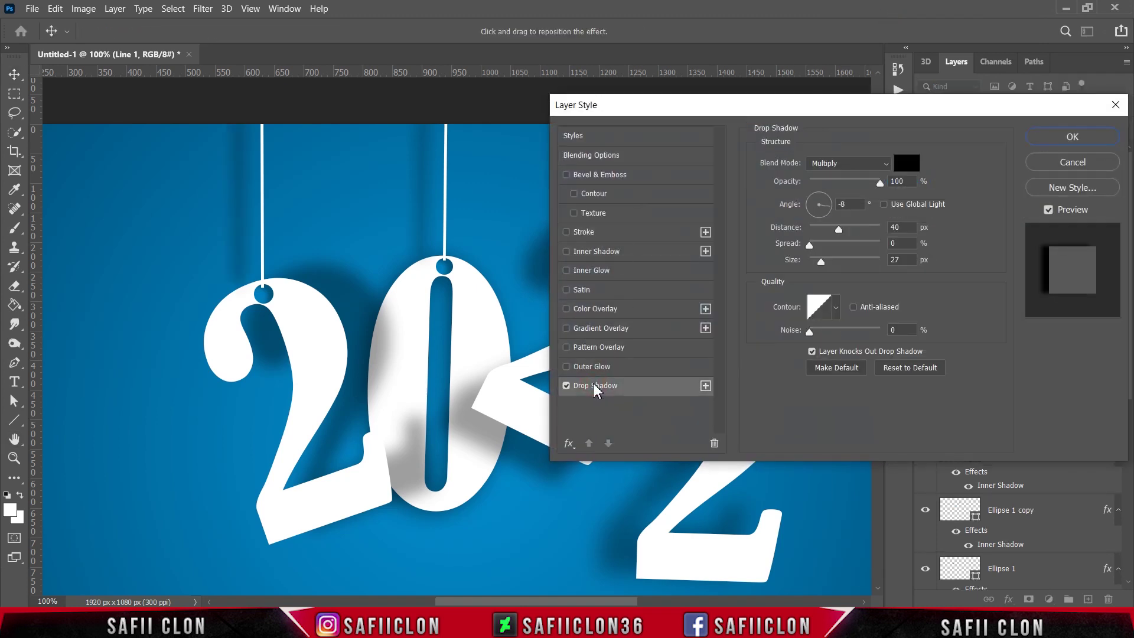
{"action": "mouse_move", "coordinate": [836, 211]}
{"action": "left_mouse_down"}
{"action": "mouse_move", "coordinate": [811, 228]}
{"action": "mouse_move", "coordinate": [850, 235]}
{"action": "left_mouse_up"}
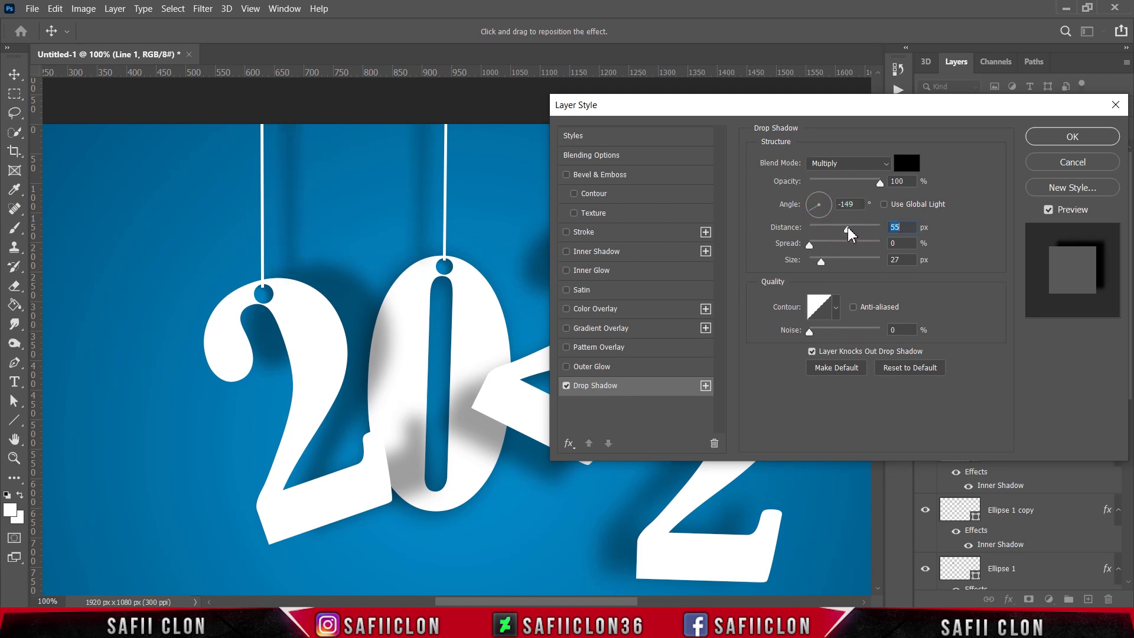
{"action": "left_click_drag", "start_coordinate": [969, 111], "coordinate": [867, 163]}
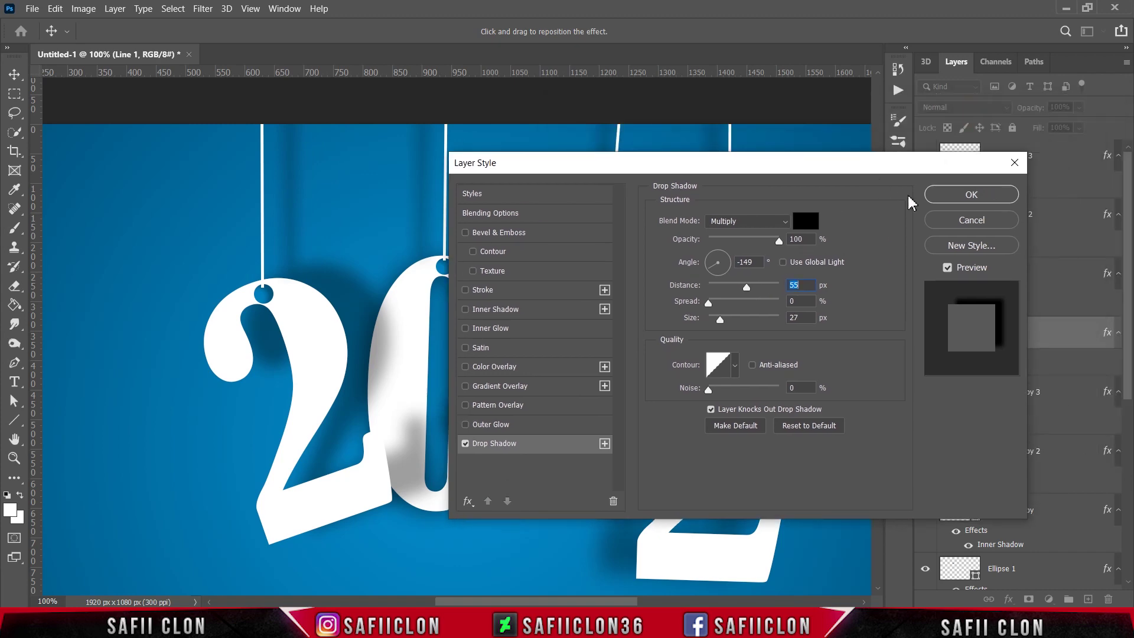
{"action": "left_click", "coordinate": [963, 192]}
Step: Zoom out to review the design and check the Line 1 copy 3 string's visibility
{"action": "key", "text": "ctrl+minus"}
{"action": "key", "text": "ctrl+minus"}
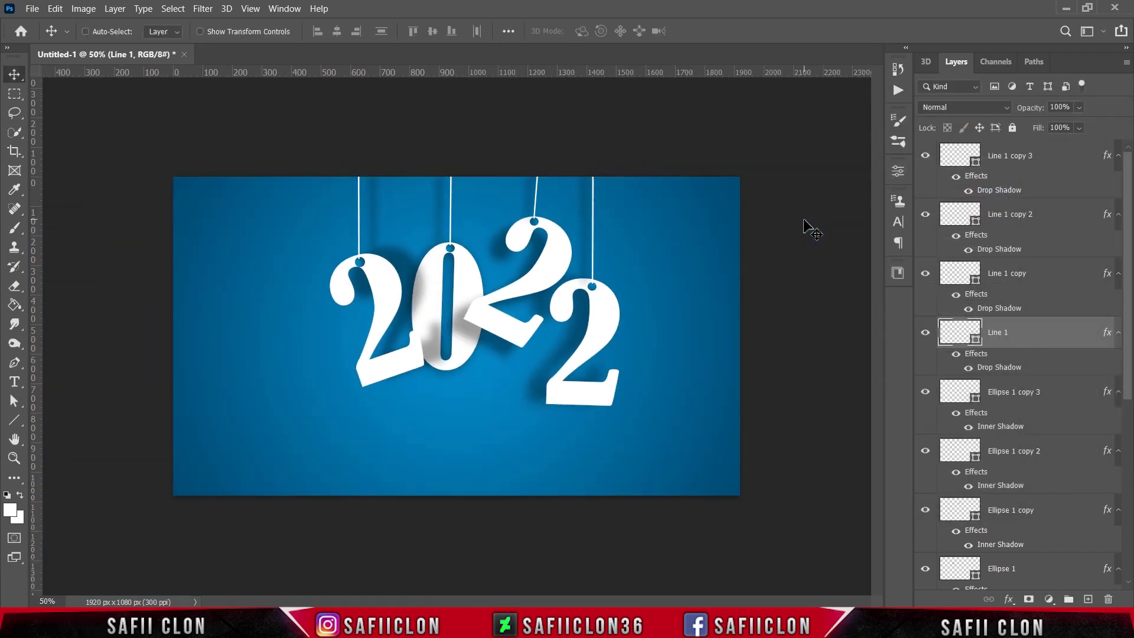
{"action": "key", "text": "ctrl+plus"}
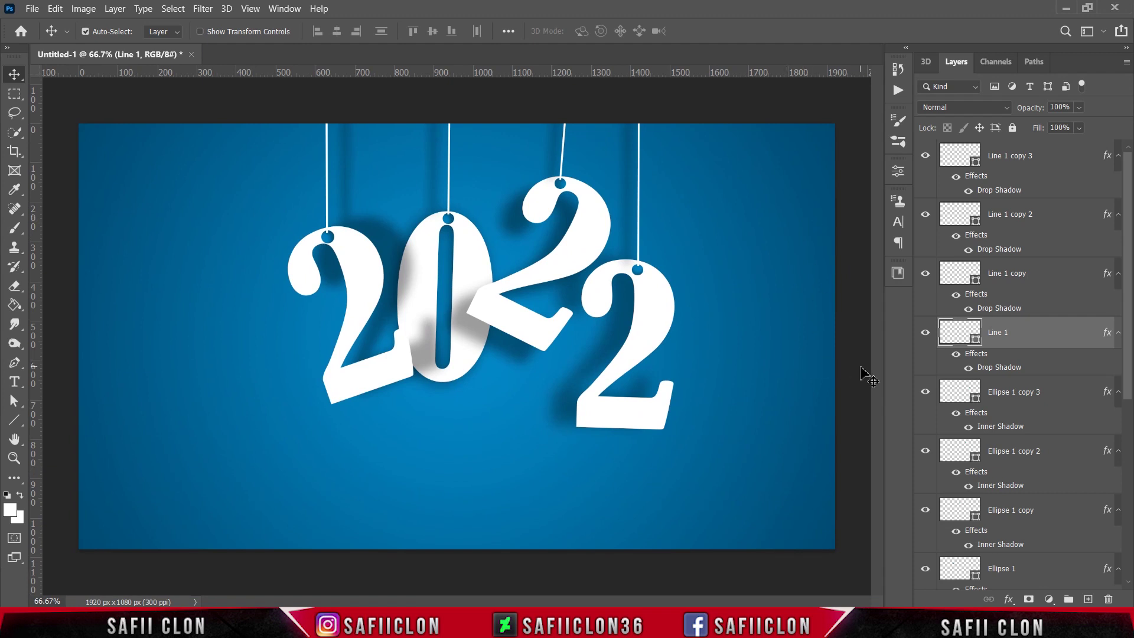
{"action": "left_click", "coordinate": [1028, 161]}
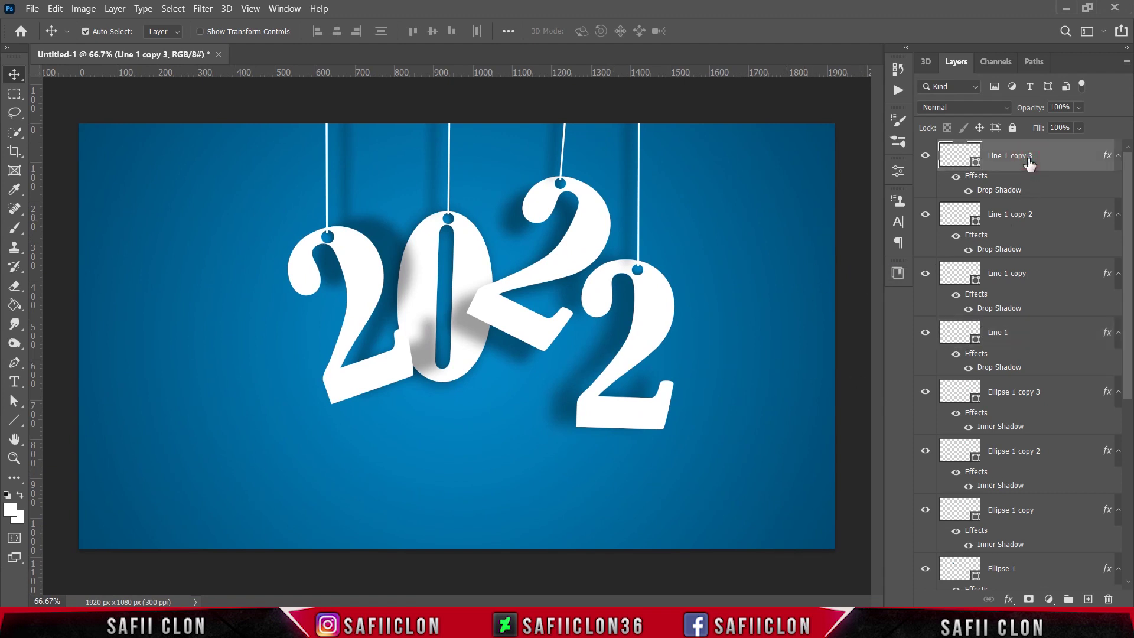
{"action": "left_click", "coordinate": [925, 155]}
Step: Set the Pen tool to Shape mode with no fill and a white 4.68 px stroke
{"action": "left_click_drag", "start_coordinate": [19, 361], "coordinate": [73, 357]}
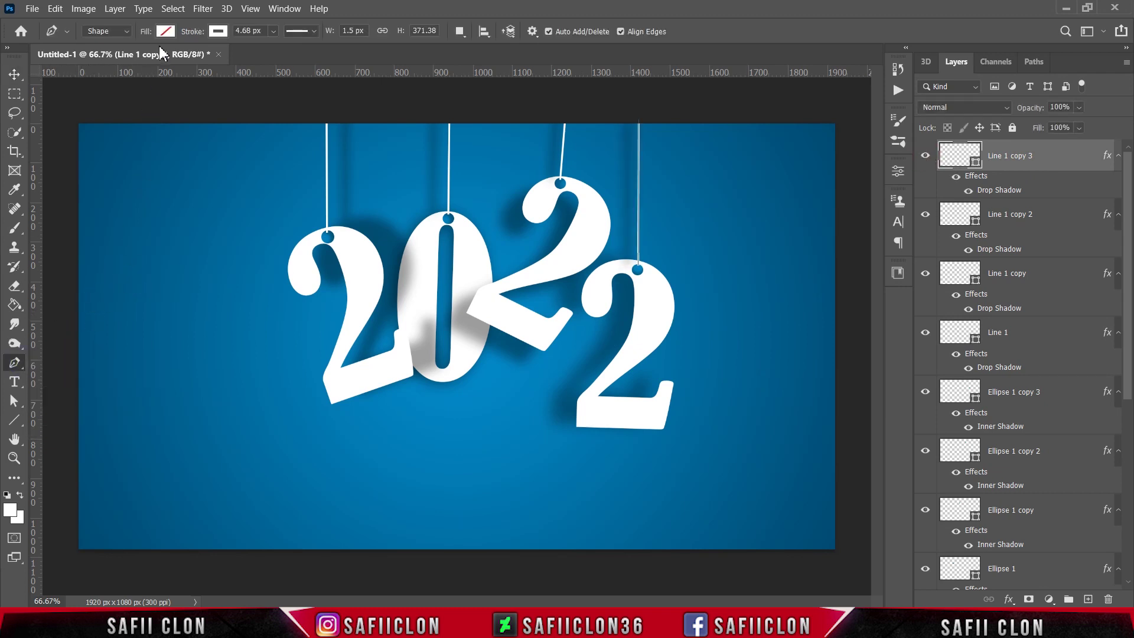
{"action": "key", "text": "ctrl+plus"}
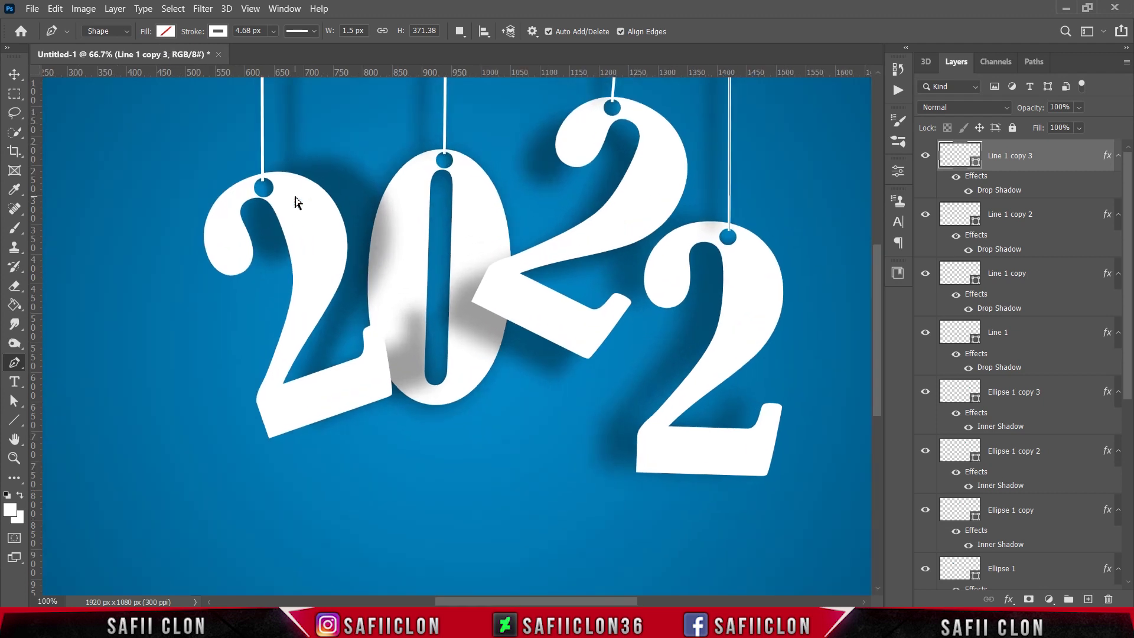
{"action": "scroll", "coordinate": [278, 230], "scroll_direction": "up", "scroll_amount": 2}
{"action": "scroll", "coordinate": [270, 243], "scroll_direction": "up", "scroll_amount": 3}
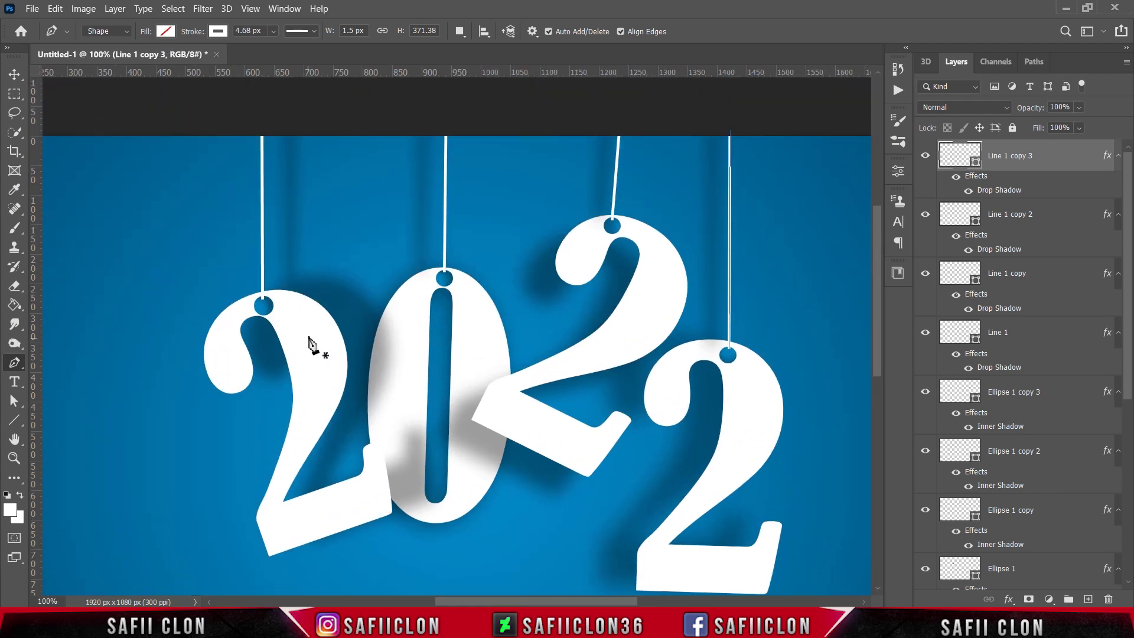
{"action": "left_click", "coordinate": [166, 31]}
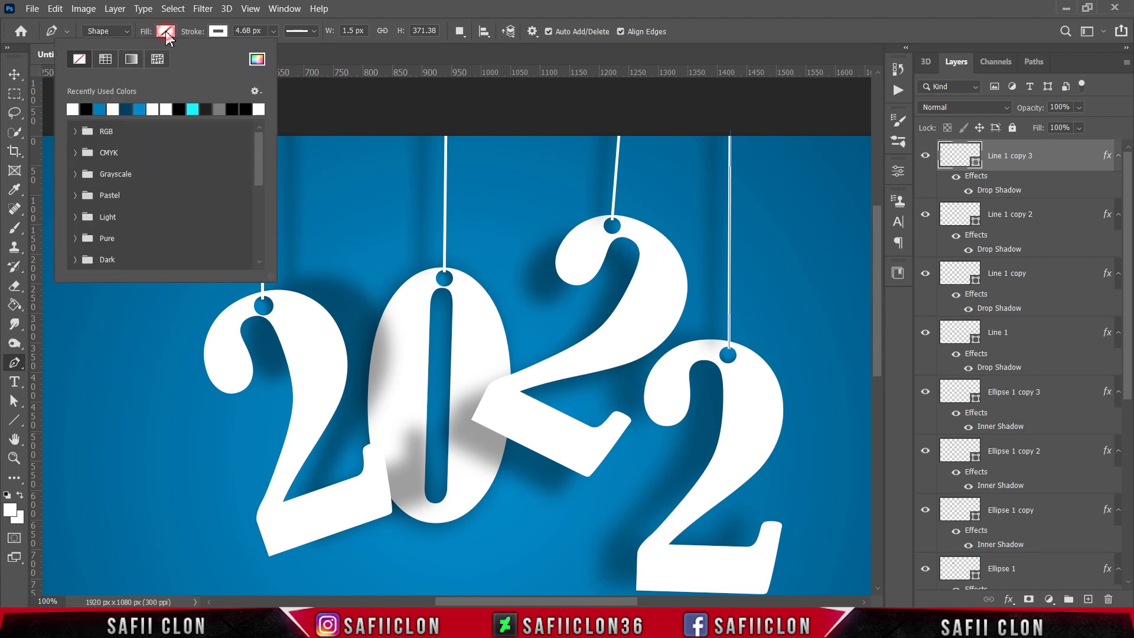
{"action": "left_click", "coordinate": [163, 33]}
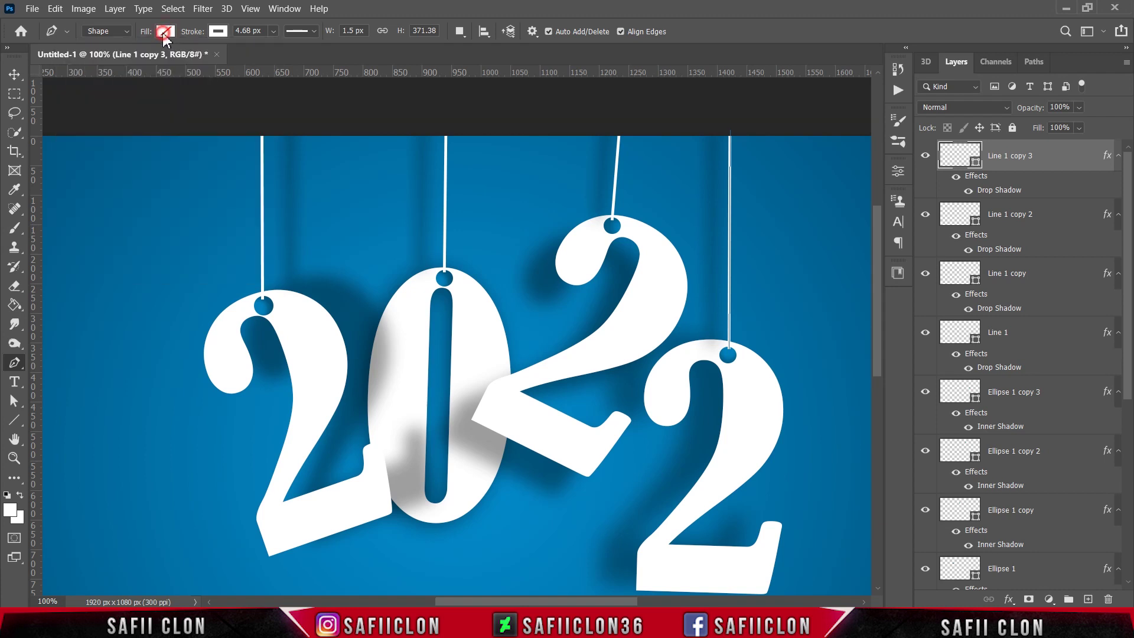
{"action": "left_click", "coordinate": [218, 31]}
{"action": "left_click", "coordinate": [217, 33]}
{"action": "left_click", "coordinate": [273, 32]}
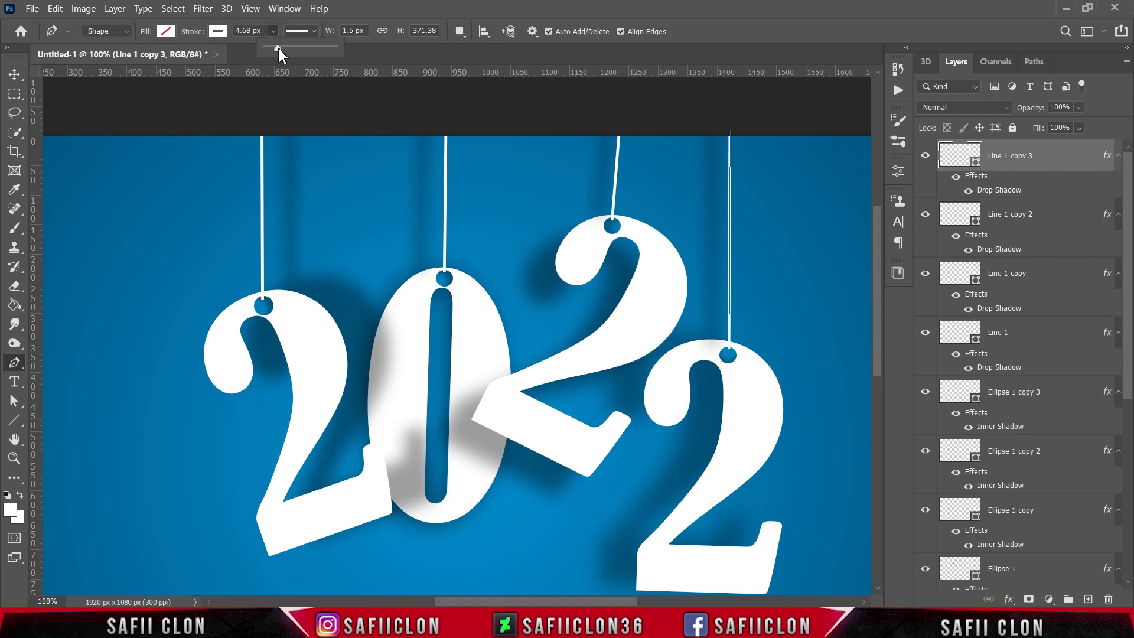
{"action": "left_click", "coordinate": [278, 49]}
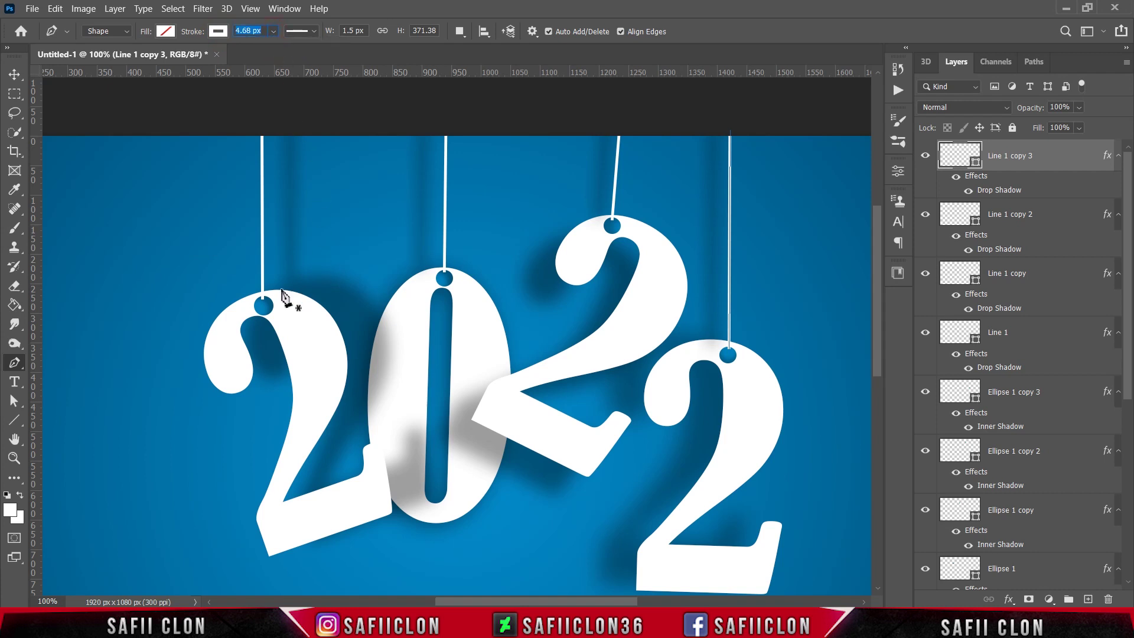
Step: Draw a small V-shaped clip at the first 2's hole
{"action": "left_click", "coordinate": [251, 284]}
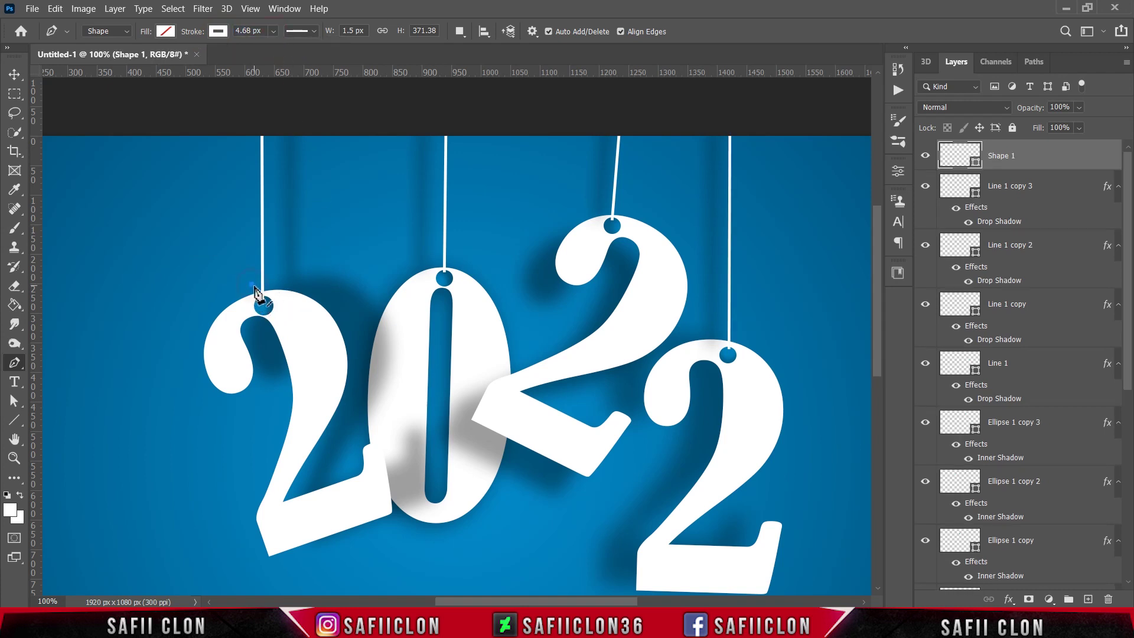
{"action": "left_click", "coordinate": [262, 293]}
{"action": "left_click", "coordinate": [13, 76]}
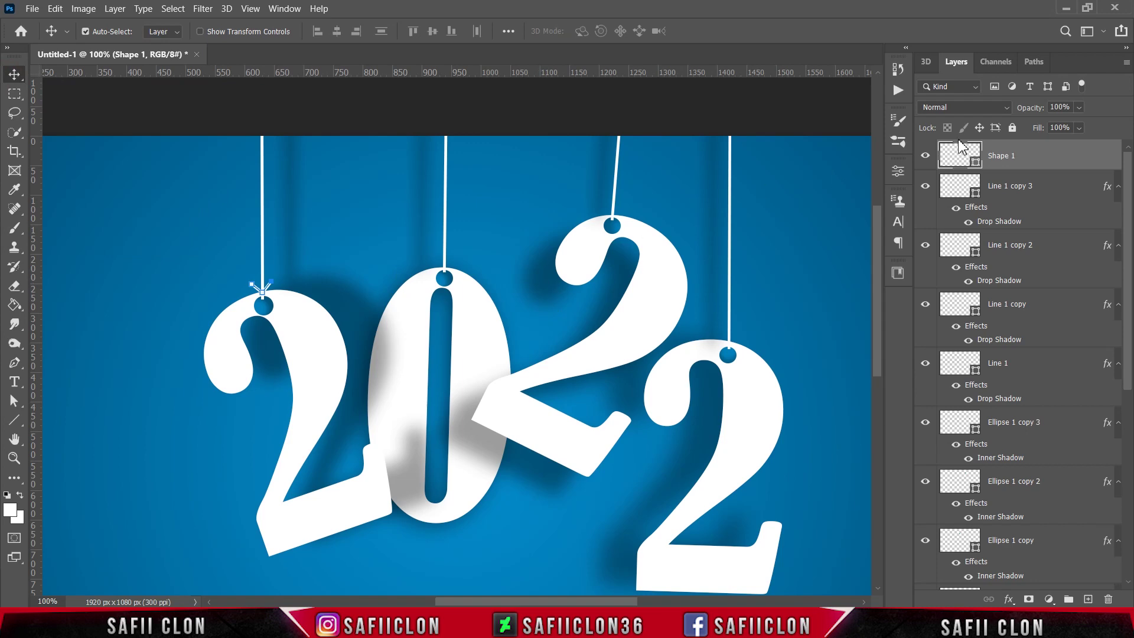
Step: Duplicate the clip shape and move the copy onto the 0's hole
{"action": "right_click", "coordinate": [1035, 159]}
{"action": "left_click", "coordinate": [917, 66]}
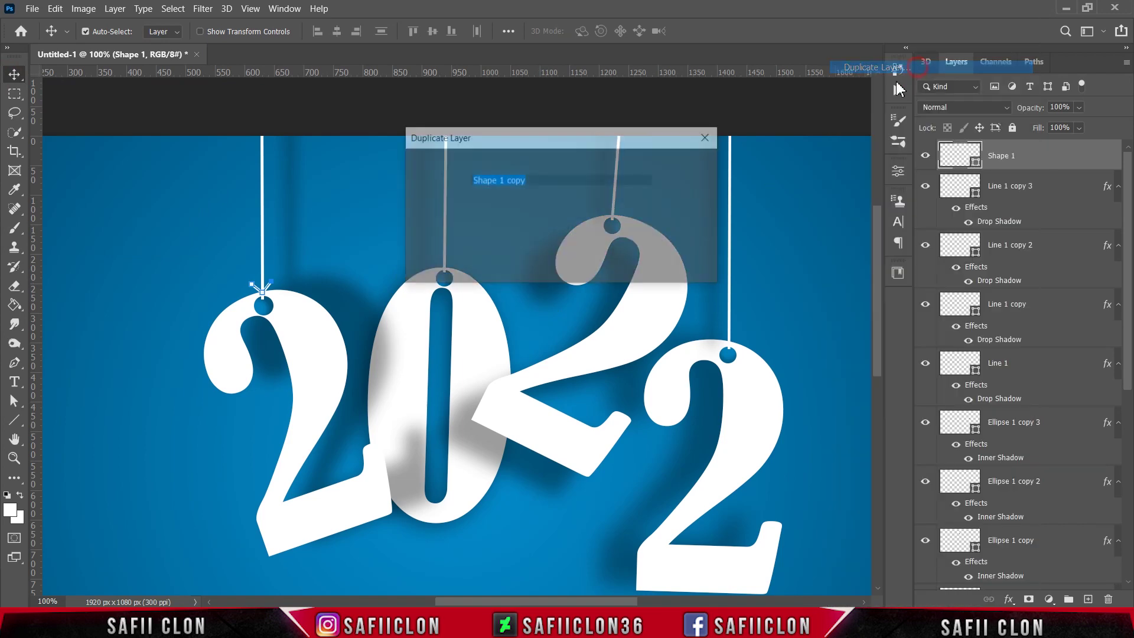
{"action": "left_click", "coordinate": [685, 167]}
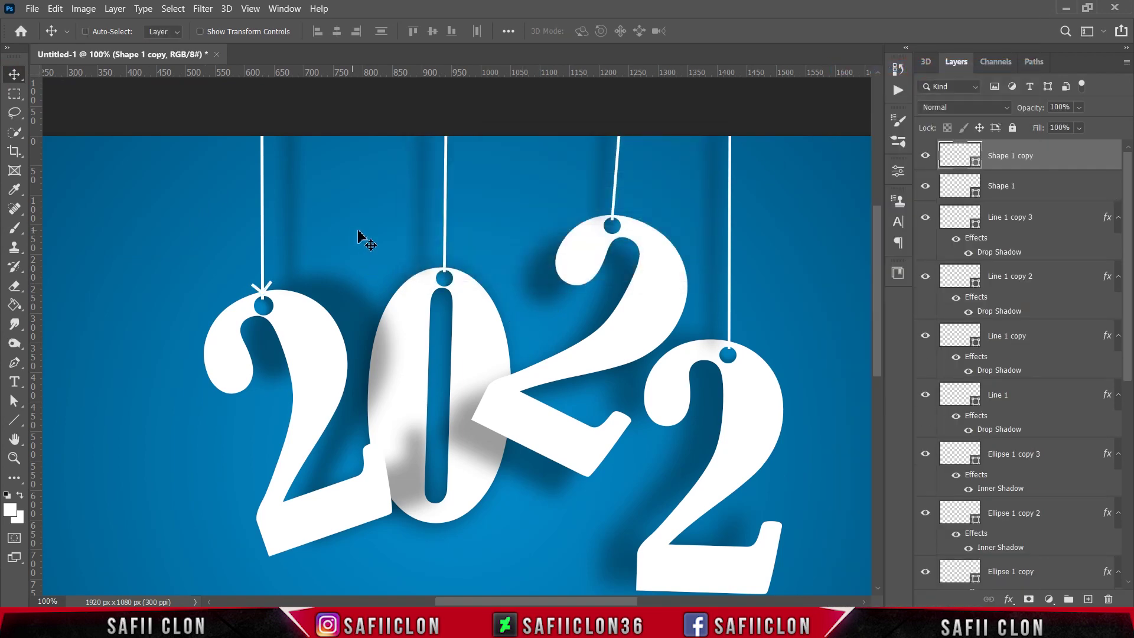
{"action": "key", "text": "ctrl+t"}
{"action": "mouse_move", "coordinate": [269, 291]}
{"action": "left_mouse_down"}
{"action": "mouse_move", "coordinate": [452, 270]}
{"action": "mouse_move", "coordinate": [460, 291]}
{"action": "left_mouse_up"}
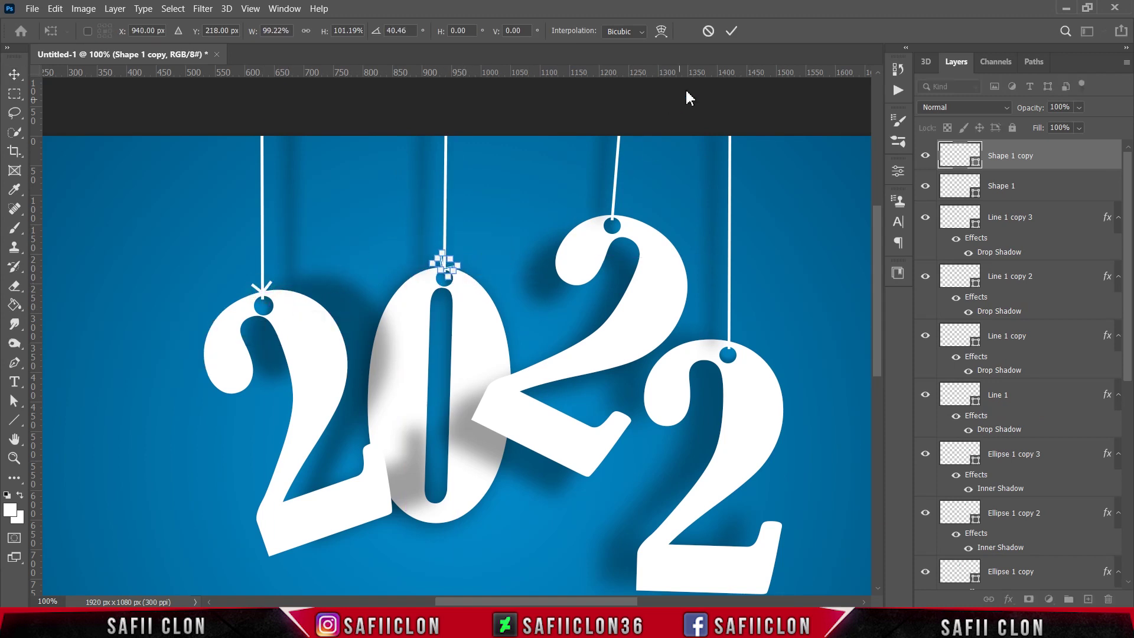
{"action": "left_click", "coordinate": [732, 31]}
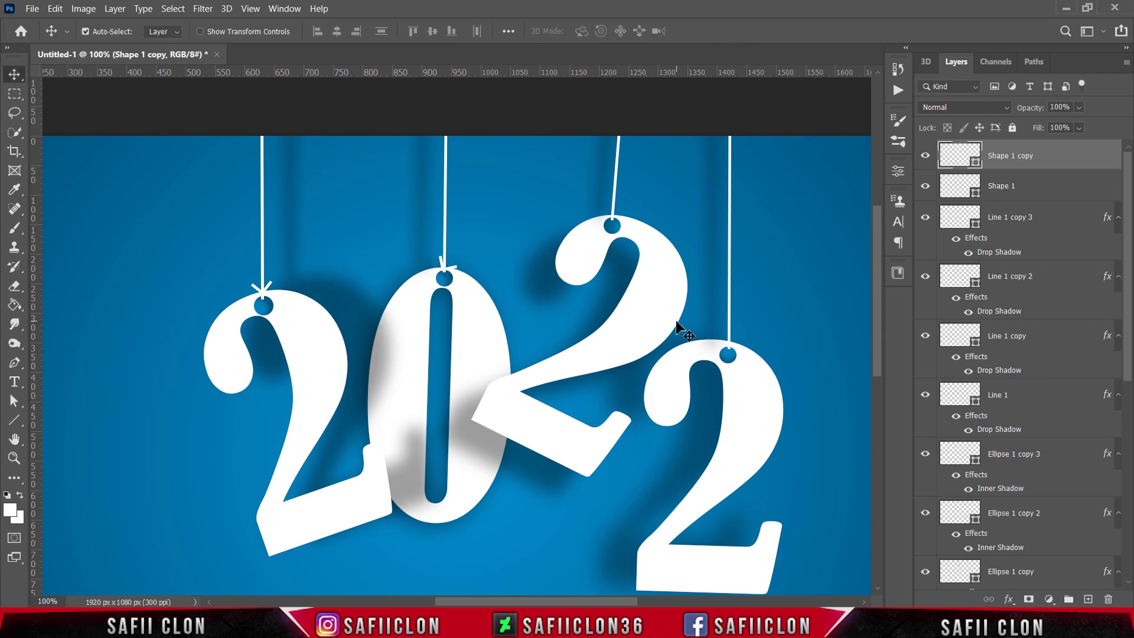
Step: Duplicate the clip as Shape 1 copy 2 and rotate it onto the third 2's hole
{"action": "right_click", "coordinate": [1051, 157]}
{"action": "left_click", "coordinate": [957, 71]}
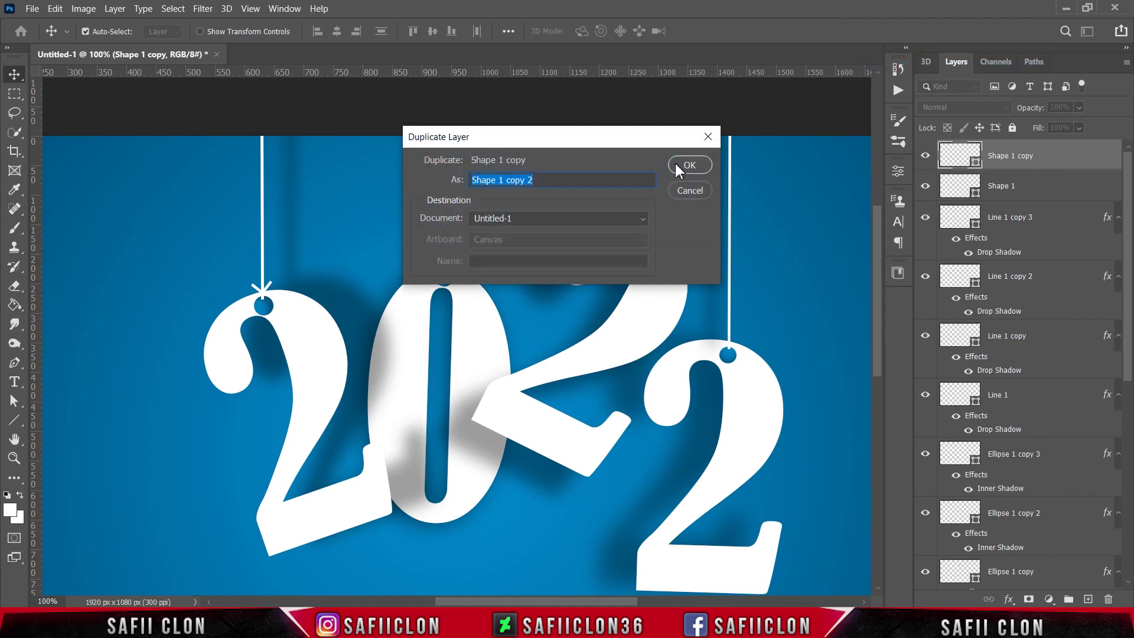
{"action": "left_click", "coordinate": [678, 171]}
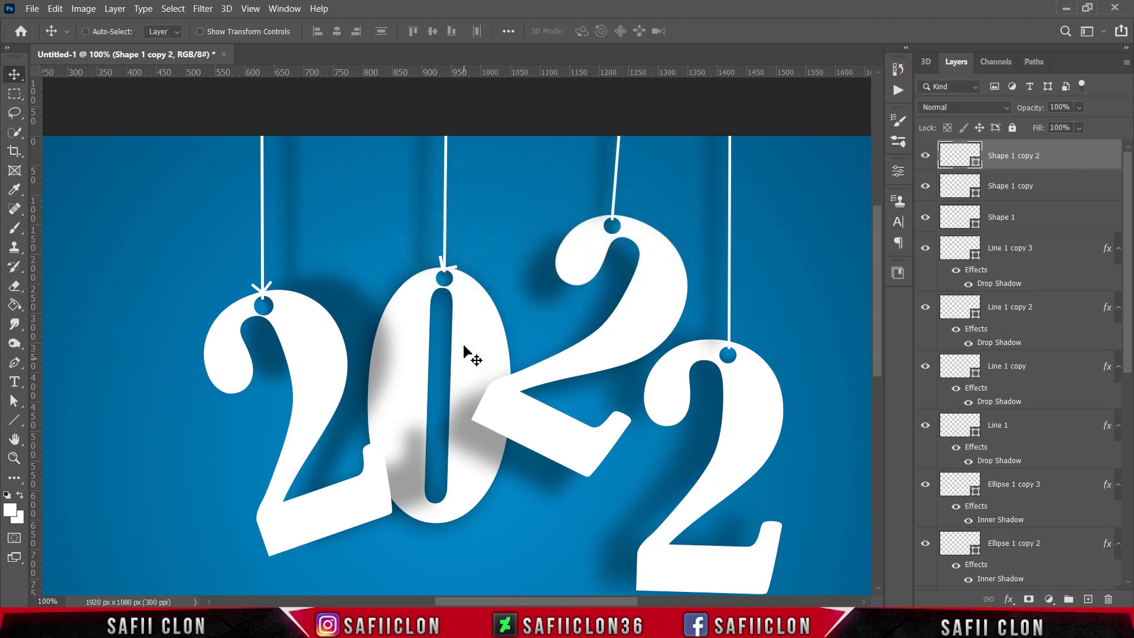
{"action": "key", "text": "ctrl+t"}
{"action": "mouse_move", "coordinate": [447, 265]}
{"action": "left_mouse_down"}
{"action": "mouse_move", "coordinate": [613, 209]}
{"action": "mouse_move", "coordinate": [649, 169]}
{"action": "left_mouse_up"}
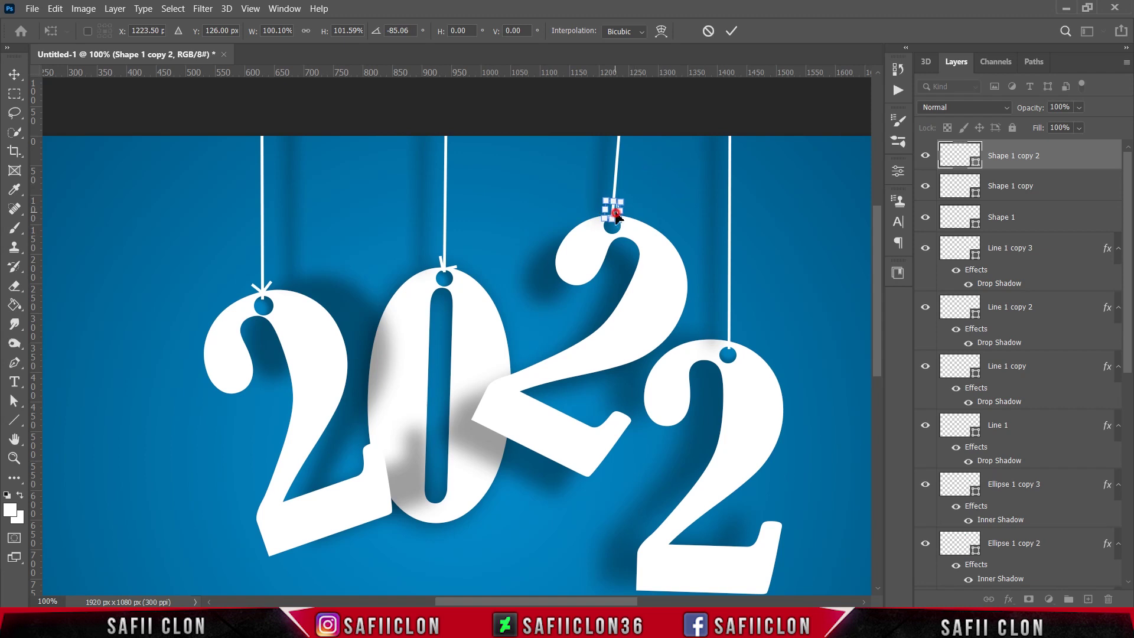
{"action": "left_click_drag", "start_coordinate": [616, 213], "coordinate": [610, 211]}
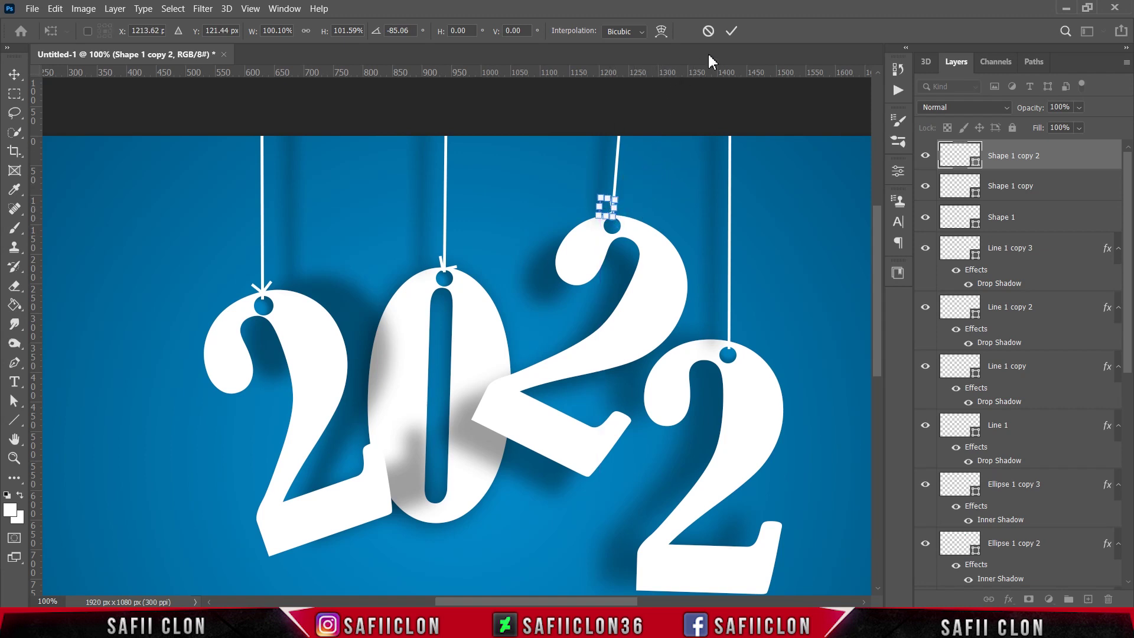
{"action": "left_click", "coordinate": [731, 31]}
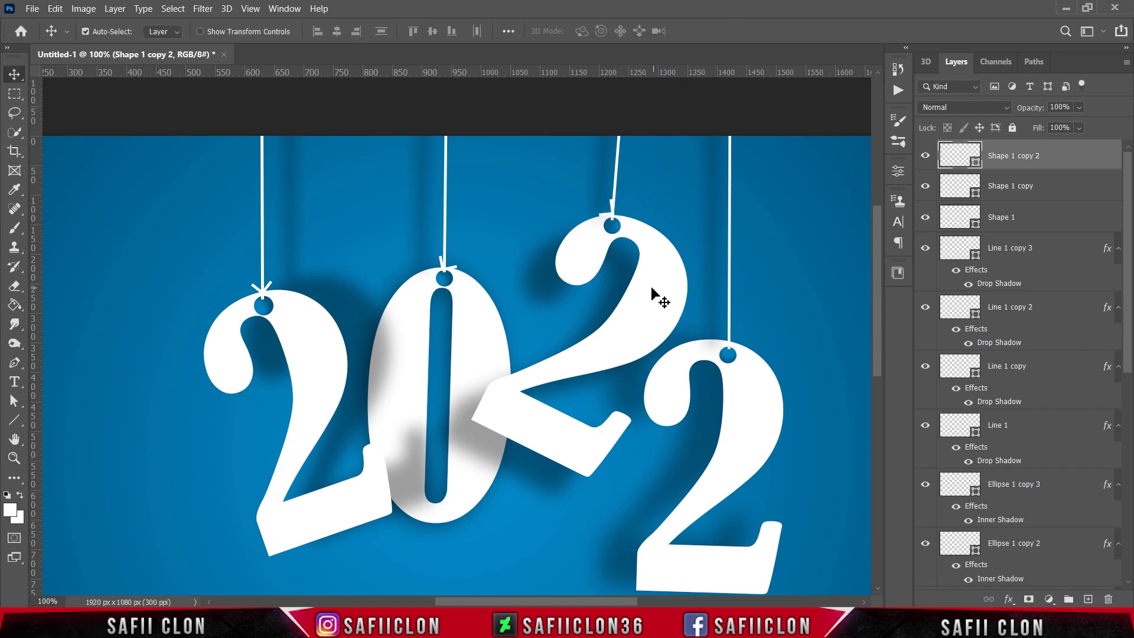
Step: Duplicate the clip again as Shape 1 copy 3 and begin transforming it
{"action": "right_click", "coordinate": [1060, 160]}
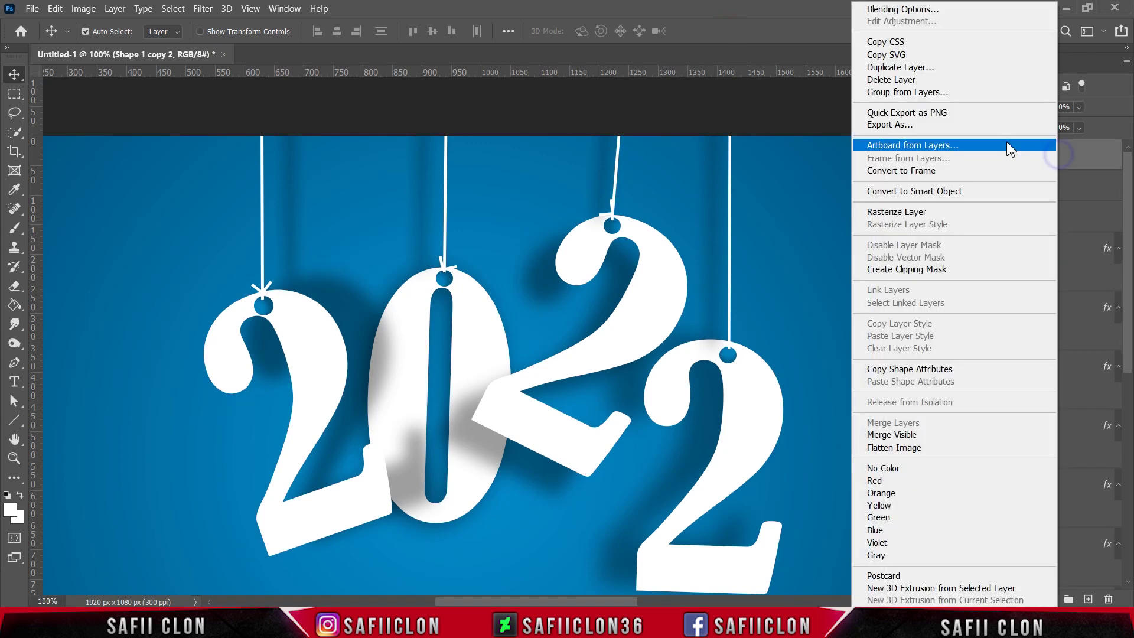
{"action": "left_click", "coordinate": [913, 68]}
{"action": "left_click", "coordinate": [703, 170]}
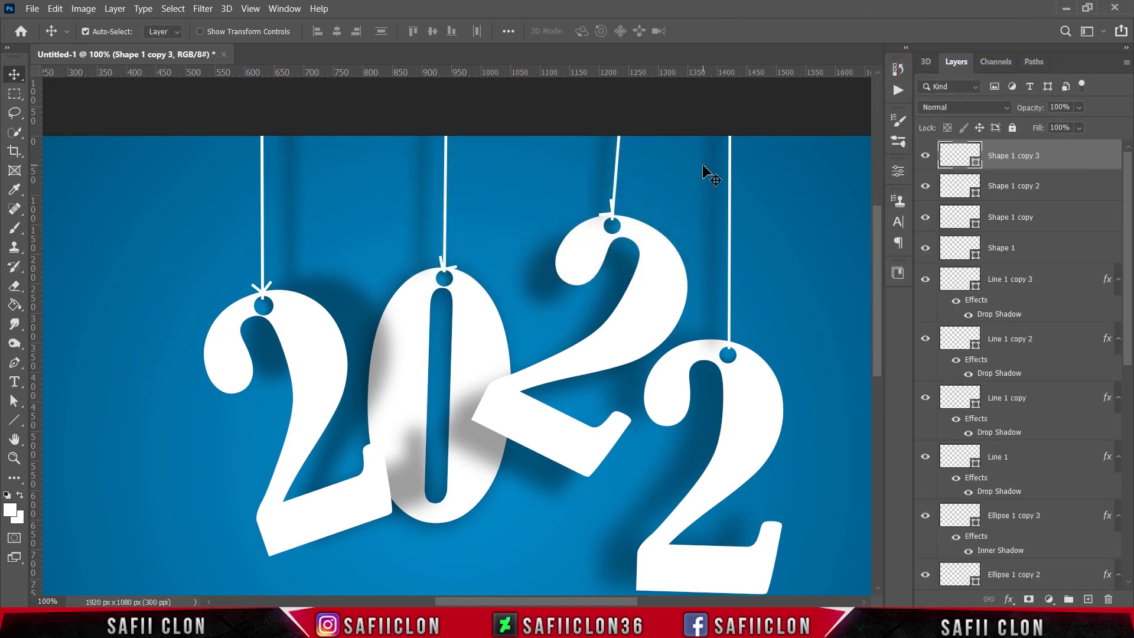
{"action": "key", "text": "ctrl+t"}
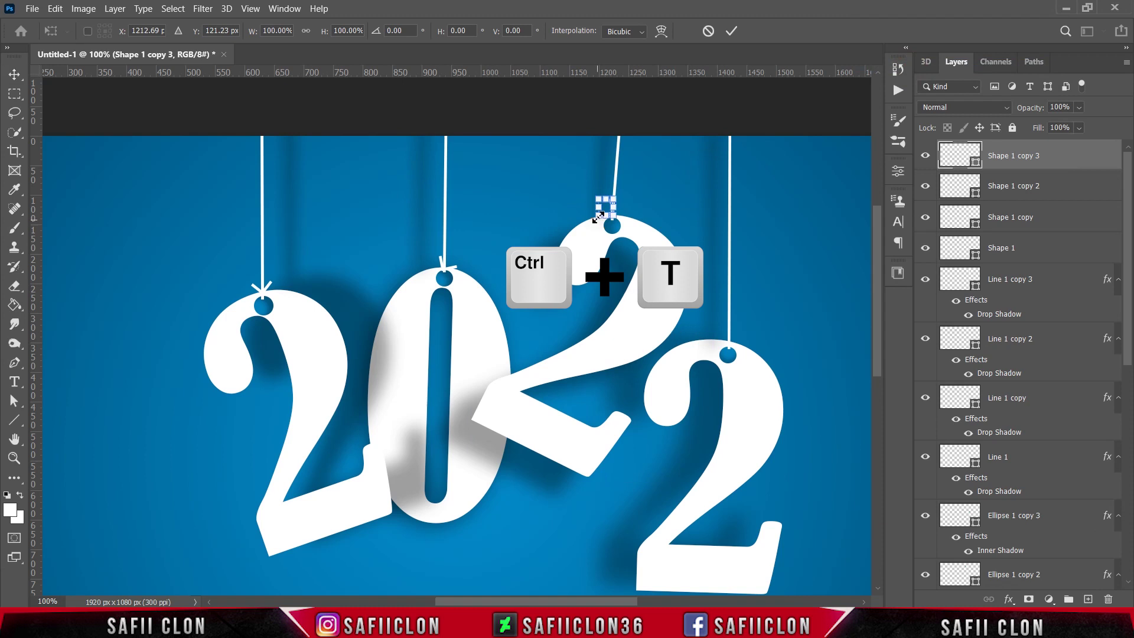
Step: Mirror the clip copy horizontally and fit it onto the third 2's string hole
{"action": "right_click", "coordinate": [608, 211]}
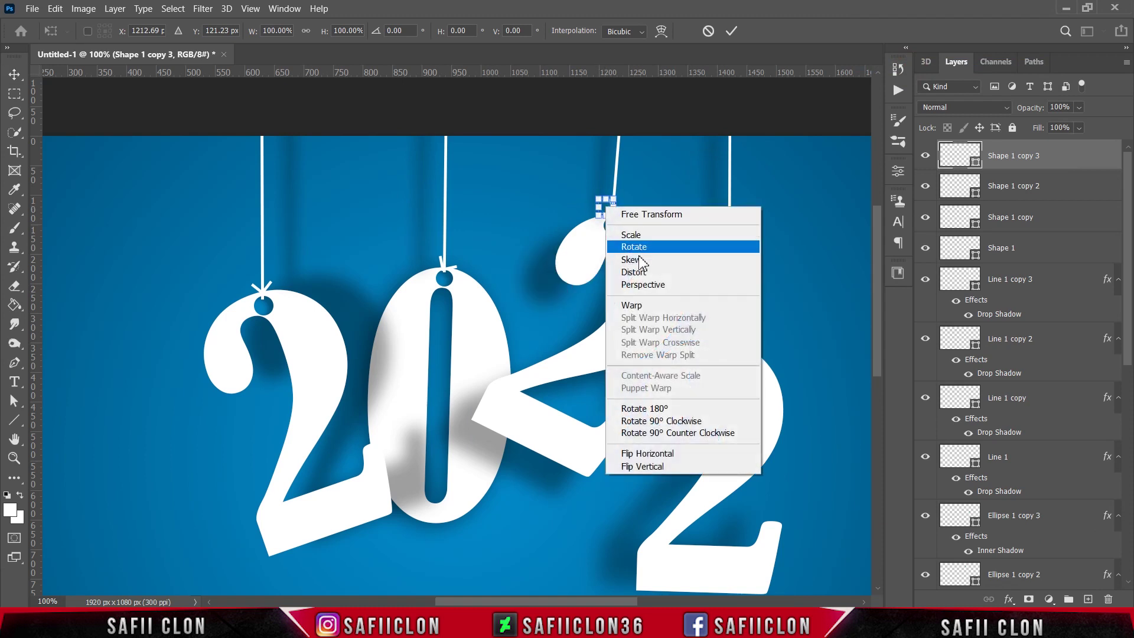
{"action": "left_click", "coordinate": [649, 453]}
{"action": "left_click_drag", "start_coordinate": [608, 211], "coordinate": [617, 222]}
{"action": "key", "text": "ctrl+plus"}
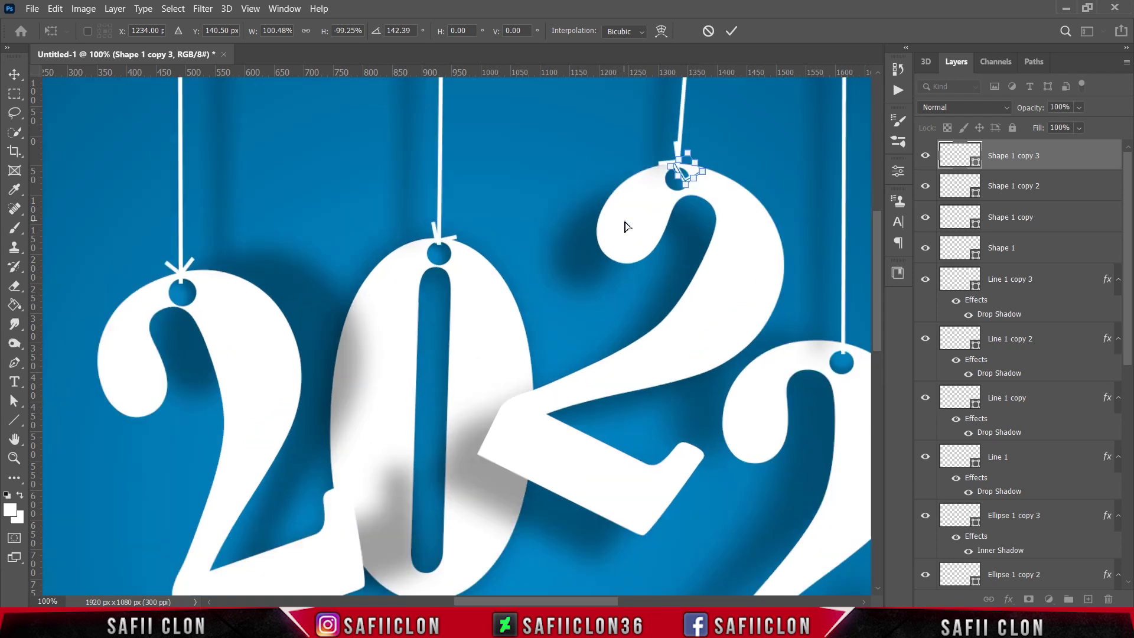
{"action": "mouse_move", "coordinate": [775, 185]}
{"action": "left_mouse_down"}
{"action": "mouse_move", "coordinate": [779, 159]}
{"action": "mouse_move", "coordinate": [802, 180]}
{"action": "mouse_move", "coordinate": [774, 173]}
{"action": "left_mouse_up"}
{"action": "left_click", "coordinate": [733, 32]}
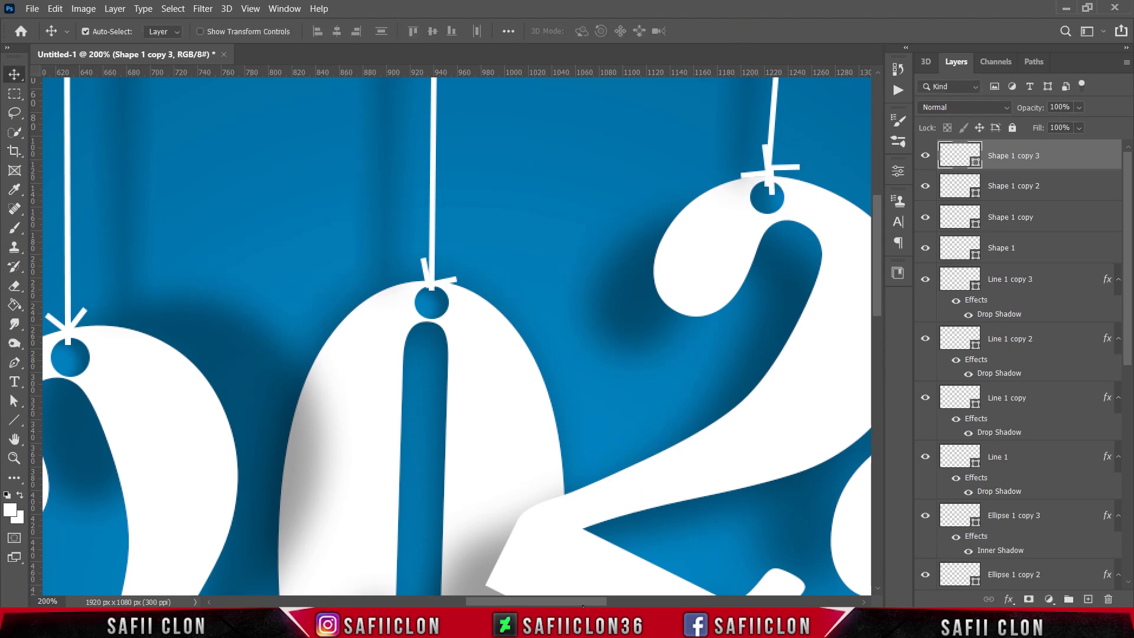
Step: Duplicate the clip as Shape 1 copy 4 and place it on the last 2's hole
{"action": "scroll", "coordinate": [634, 507], "scroll_direction": "right", "scroll_amount": 10}
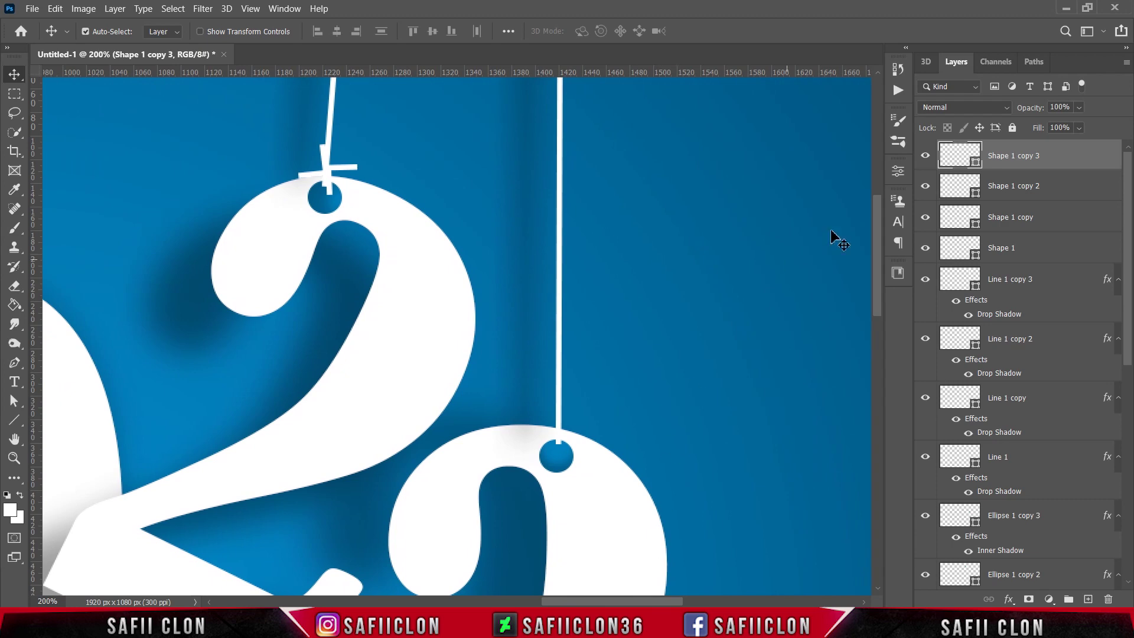
{"action": "right_click", "coordinate": [1041, 164]}
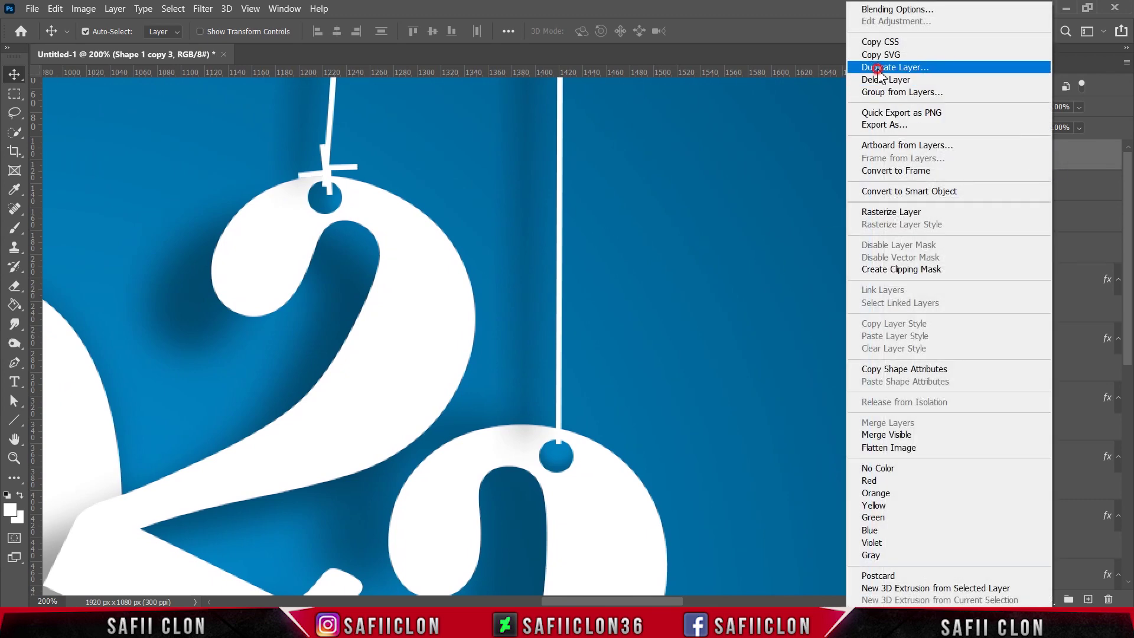
{"action": "left_click", "coordinate": [899, 66]}
{"action": "left_click", "coordinate": [679, 165]}
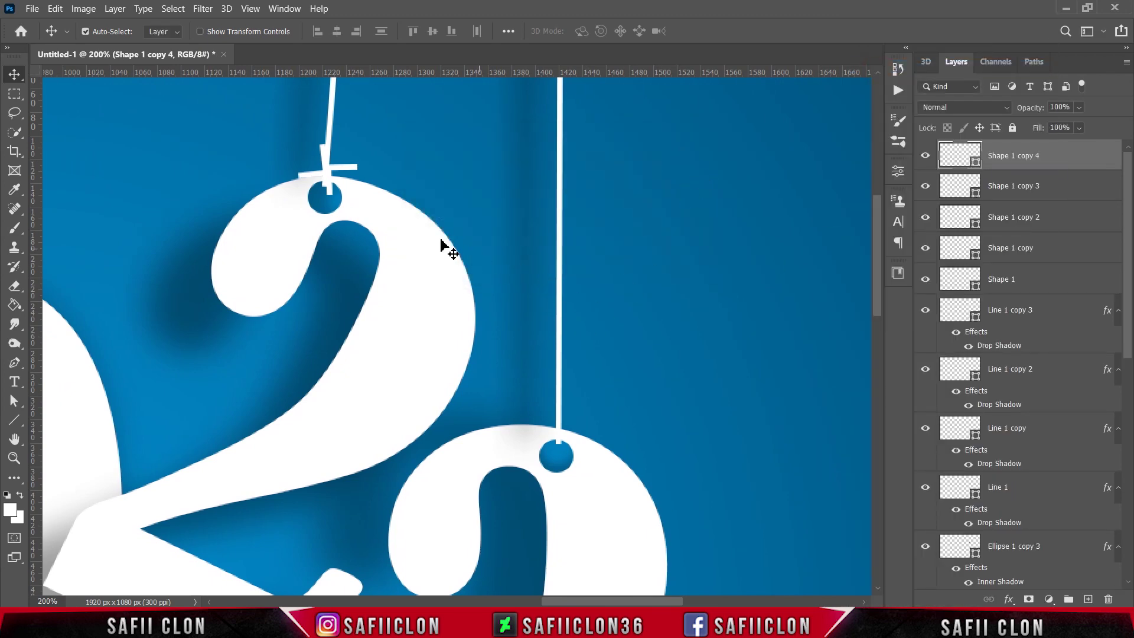
{"action": "left_click_drag", "start_coordinate": [350, 172], "coordinate": [576, 431]}
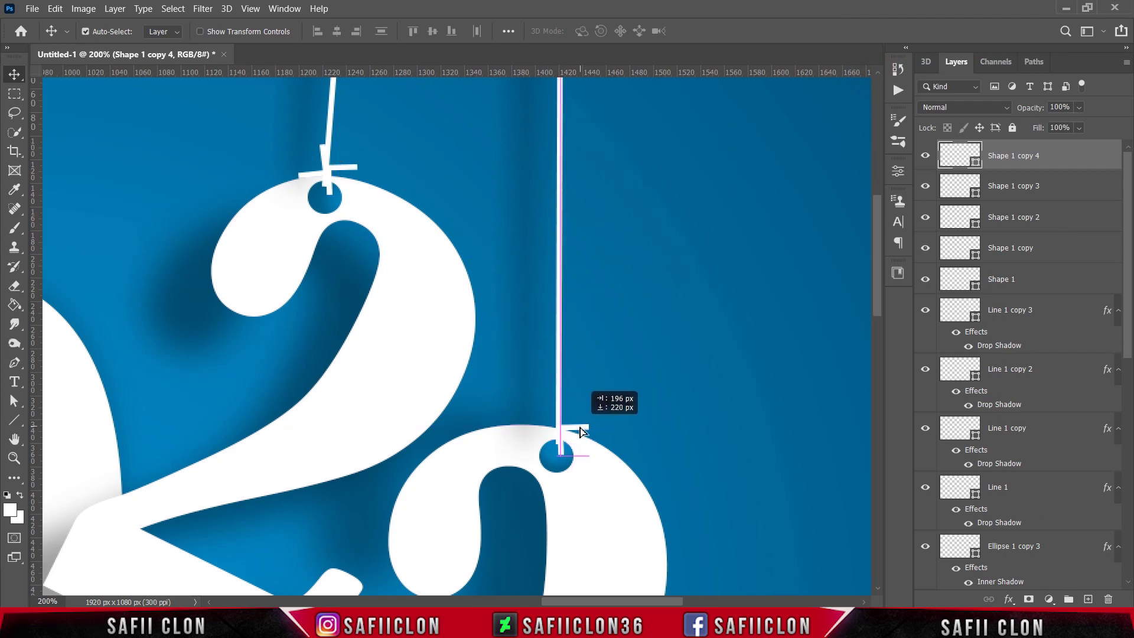
{"action": "left_click_drag", "start_coordinate": [576, 431], "coordinate": [580, 419]}
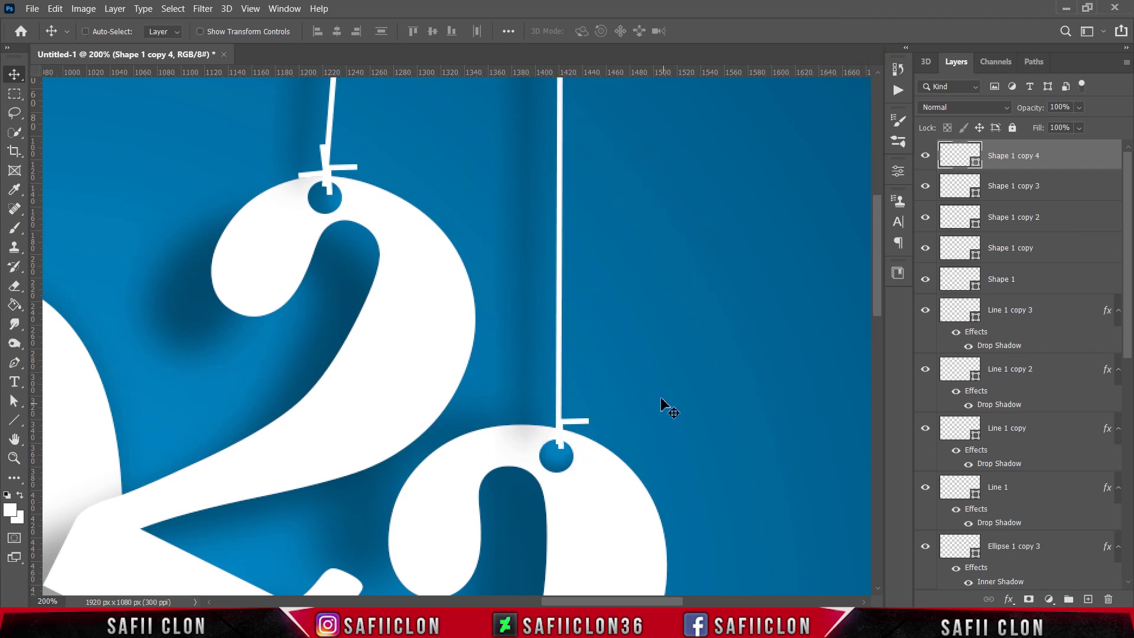
Step: Rotate the last 2's clip to about -121° and align it over the hole
{"action": "key", "text": "ctrl+t"}
{"action": "left_click_drag", "start_coordinate": [632, 472], "coordinate": [606, 378]}
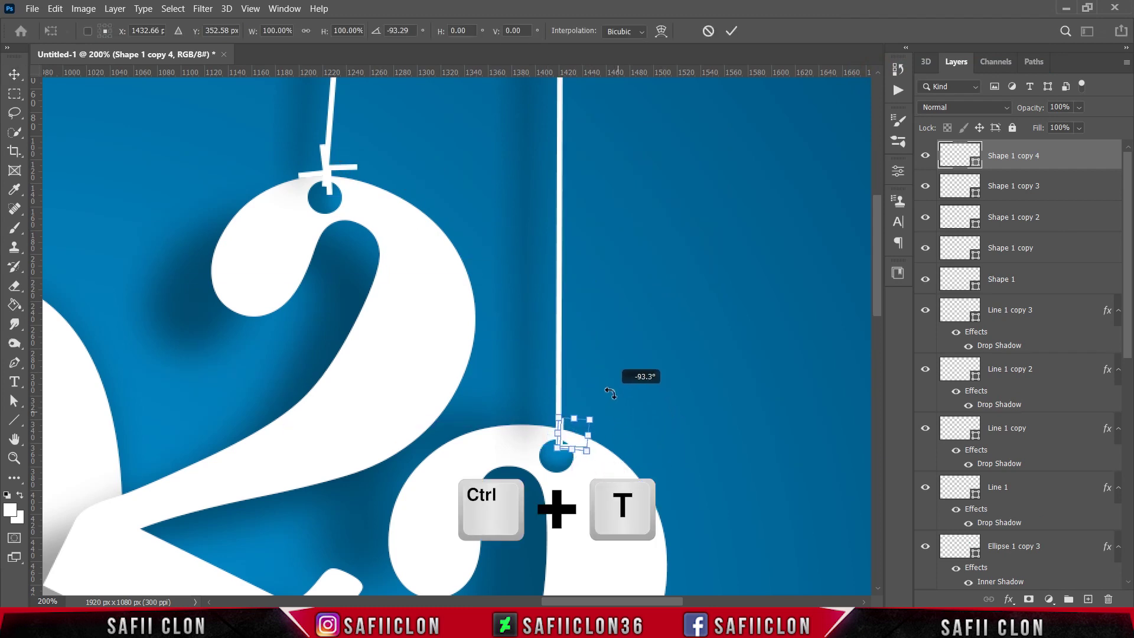
{"action": "left_click_drag", "start_coordinate": [576, 444], "coordinate": [567, 420]}
{"action": "left_click_drag", "start_coordinate": [614, 449], "coordinate": [638, 408]}
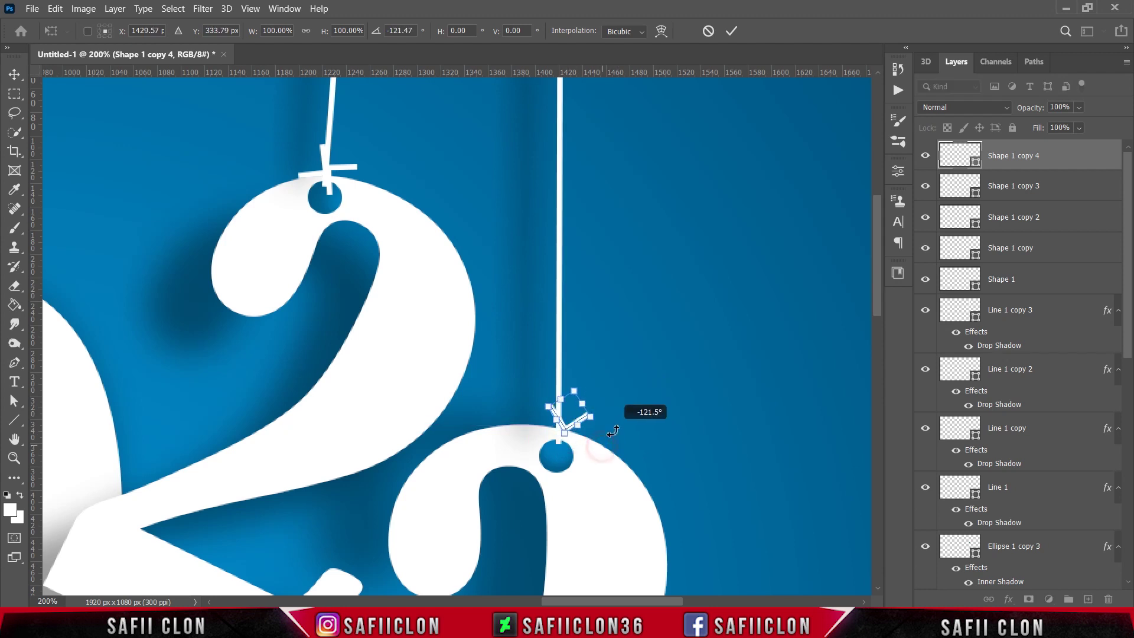
{"action": "left_click_drag", "start_coordinate": [570, 418], "coordinate": [564, 414]}
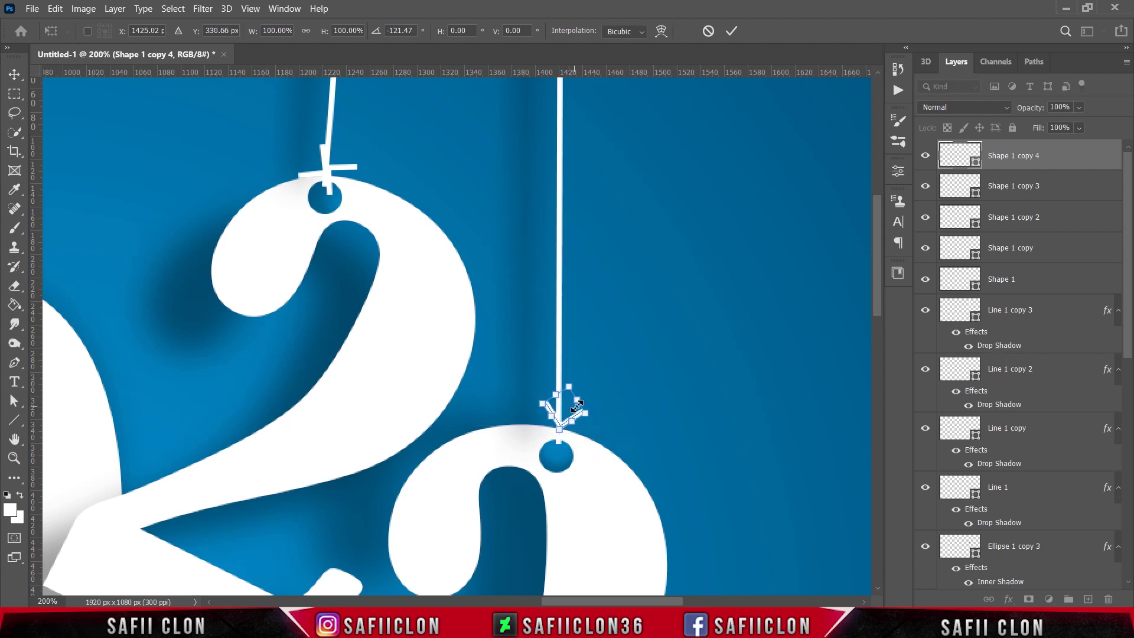
{"action": "key", "text": "Left"}
{"action": "key", "text": "Left"}
{"action": "key", "text": "Left"}
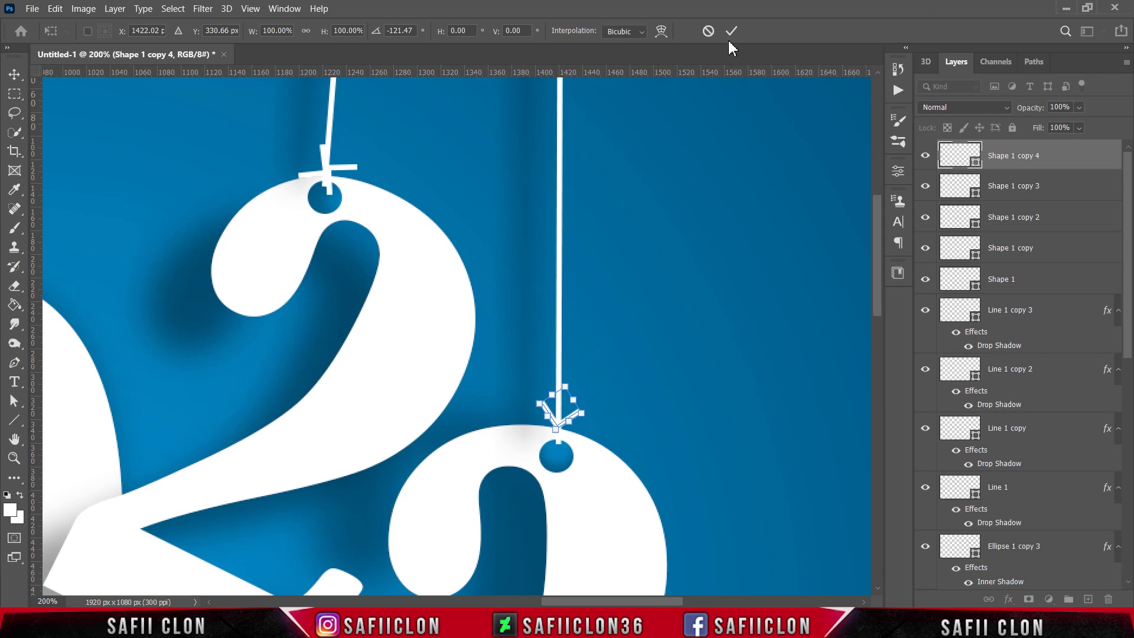
{"action": "left_click", "coordinate": [730, 37]}
{"action": "key", "text": "ctrl+0"}
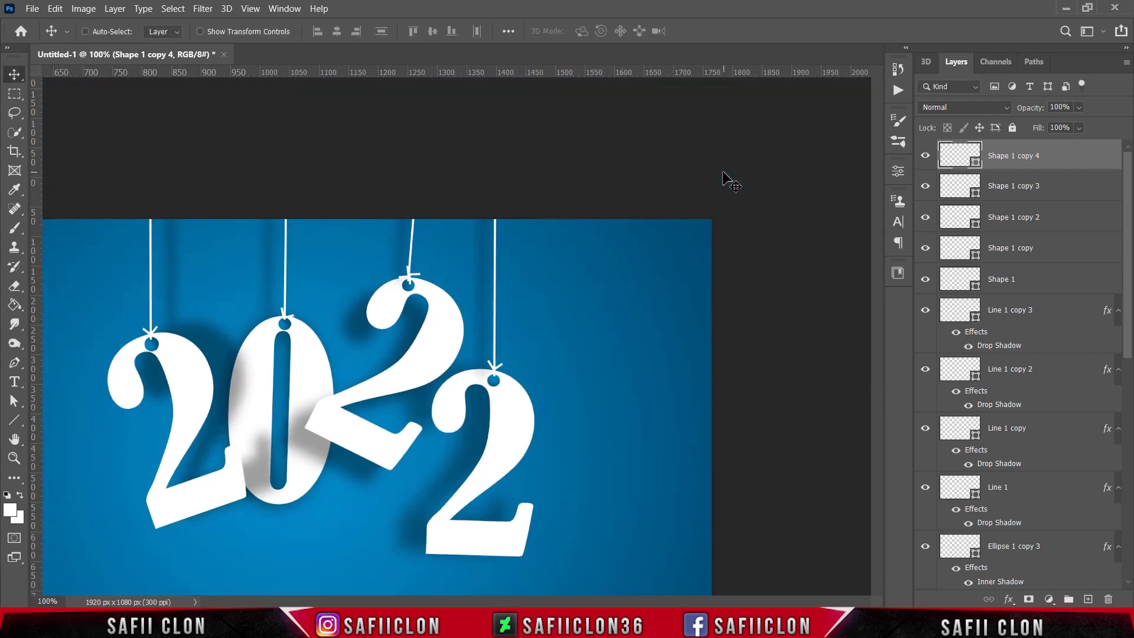
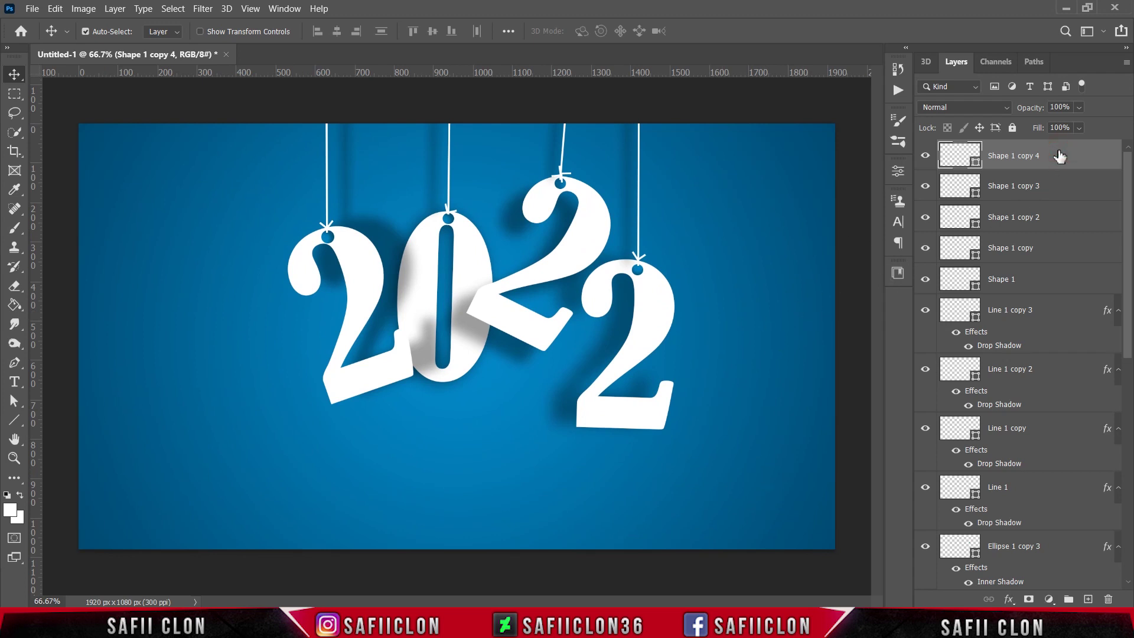
Step: Add a new empty layer on top and switch to the Brush Tool
{"action": "left_click", "coordinate": [1088, 599]}
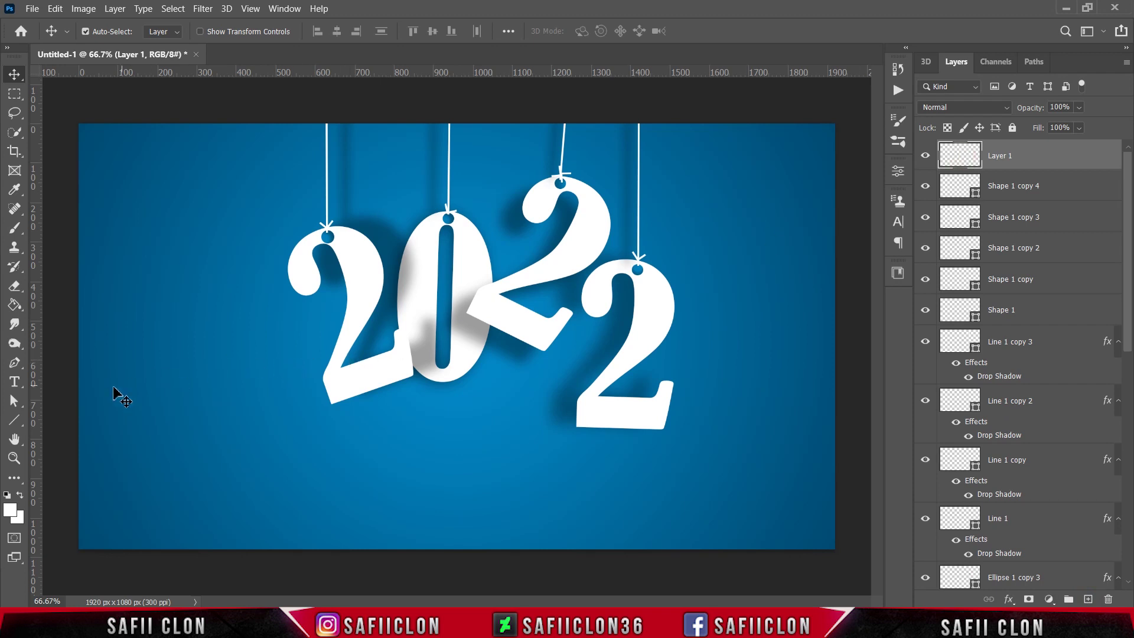
{"action": "right_click", "coordinate": [15, 229]}
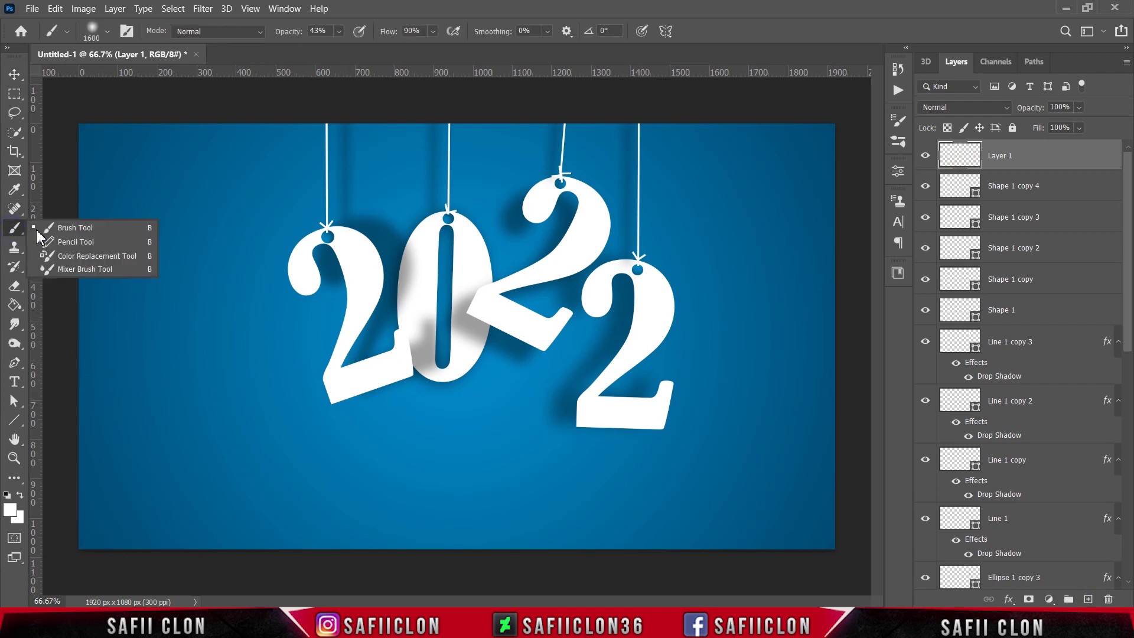
{"action": "left_click", "coordinate": [64, 227]}
Step: Set the brush to Soft Round at 1102 px with 27% opacity
{"action": "left_click", "coordinate": [107, 33]}
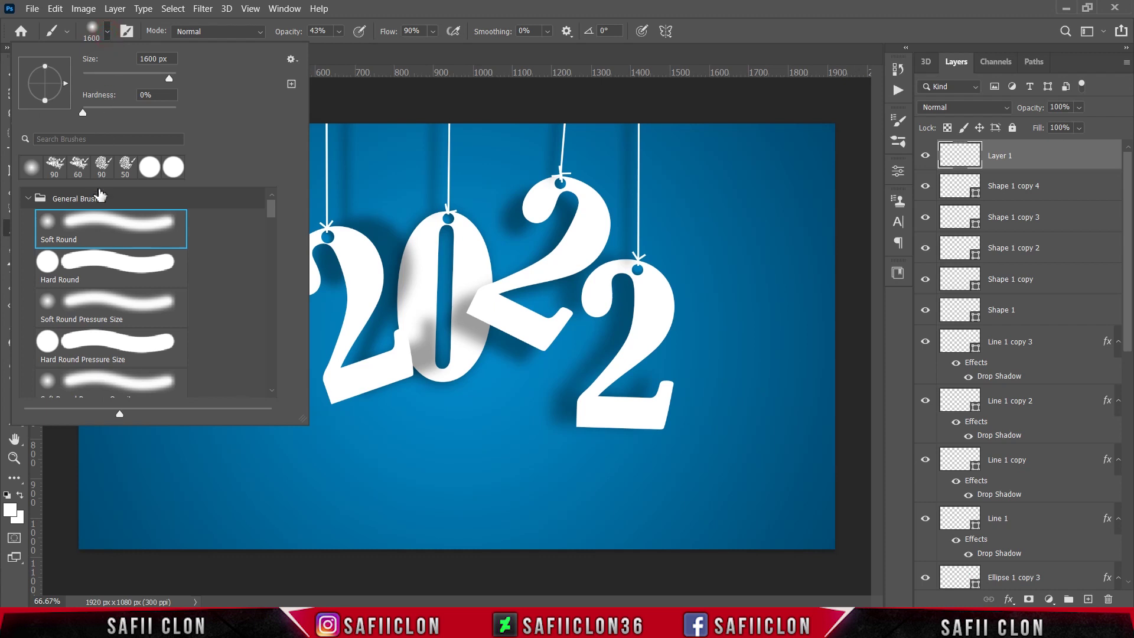
{"action": "left_click", "coordinate": [99, 234]}
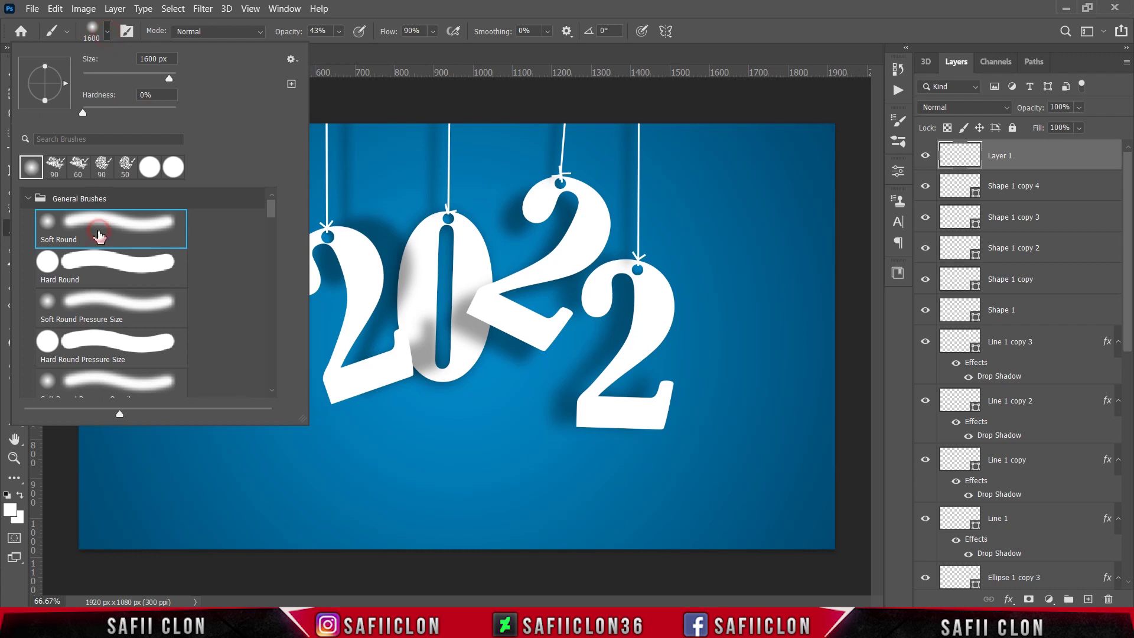
{"action": "left_click", "coordinate": [170, 79]}
{"action": "left_click", "coordinate": [108, 33]}
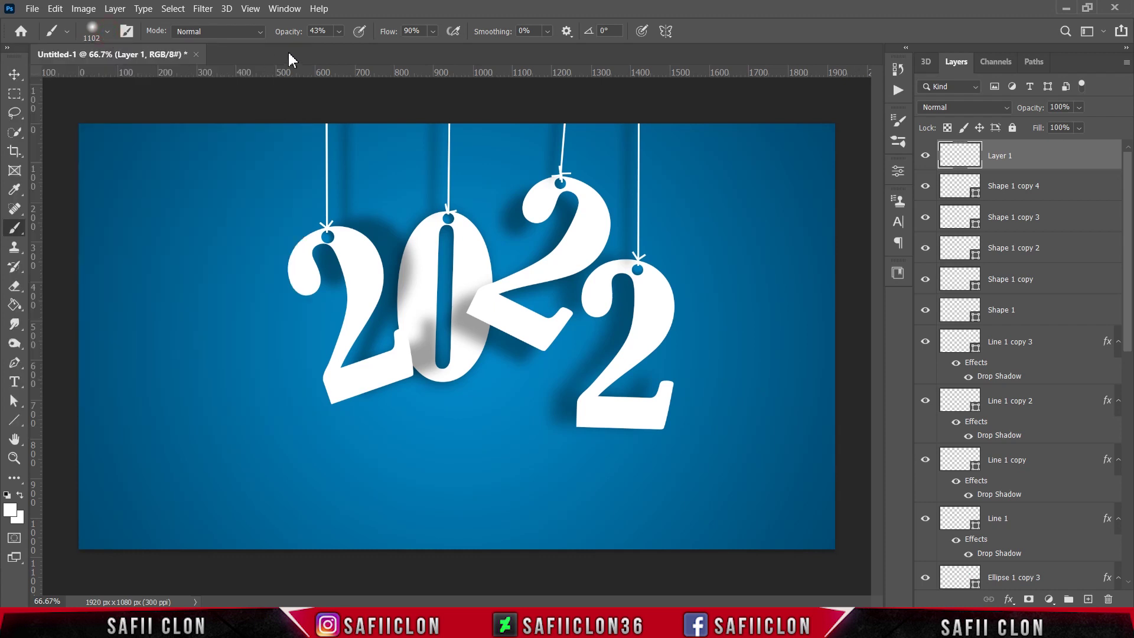
{"action": "left_click", "coordinate": [340, 30]}
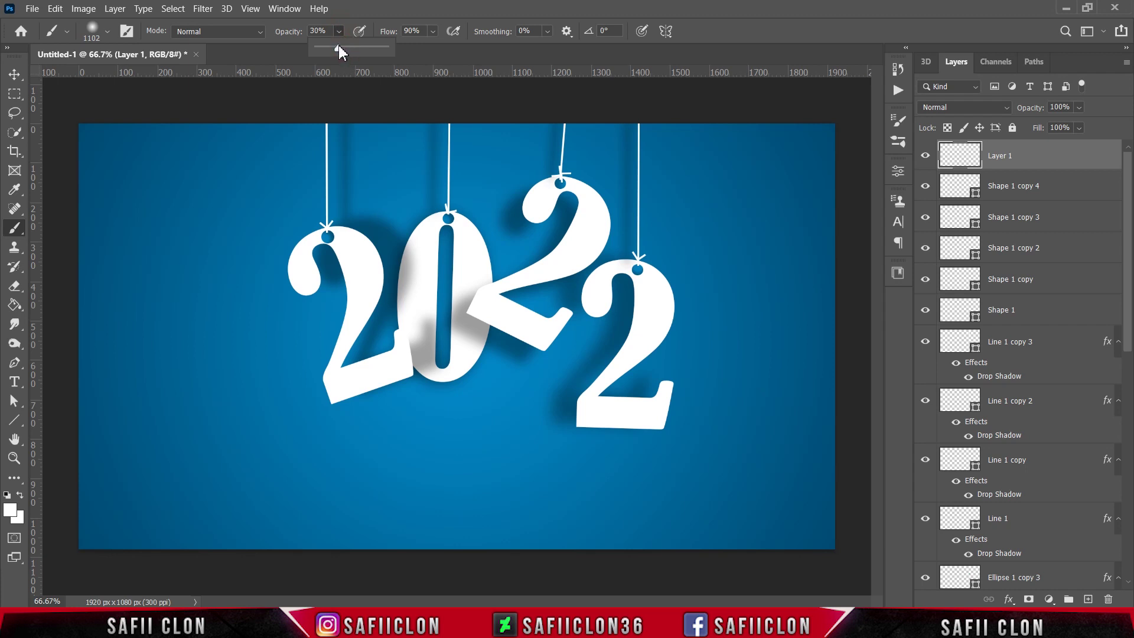
{"action": "left_click", "coordinate": [339, 31]}
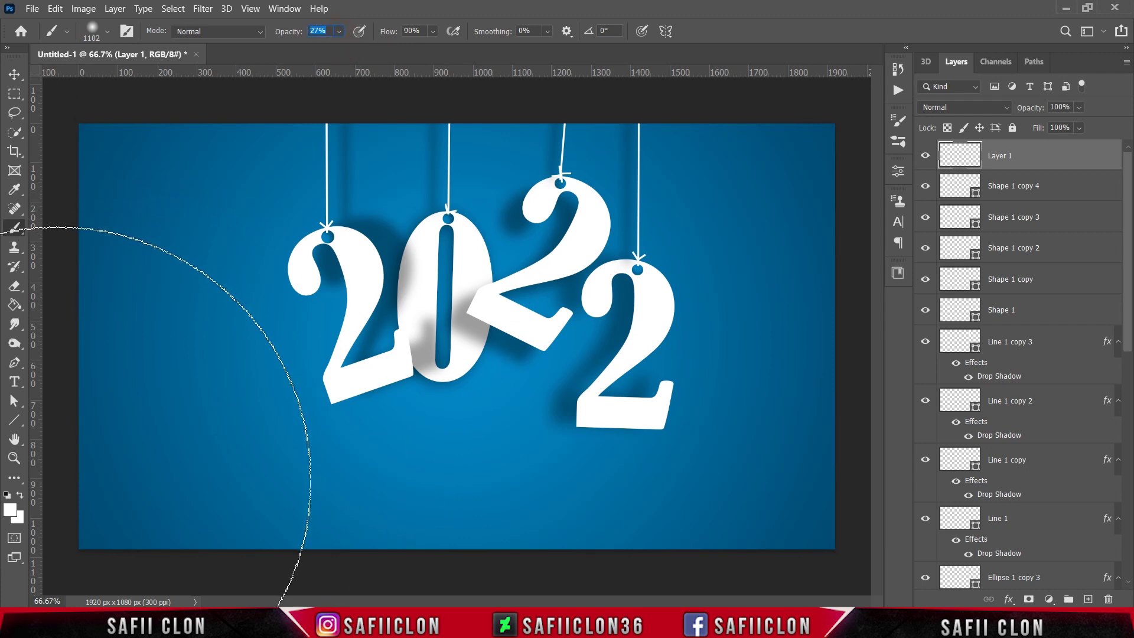
Step: Set the foreground colour to #0181bc and paint one large soft dab over the 2022 numbers
{"action": "left_click", "coordinate": [11, 510]}
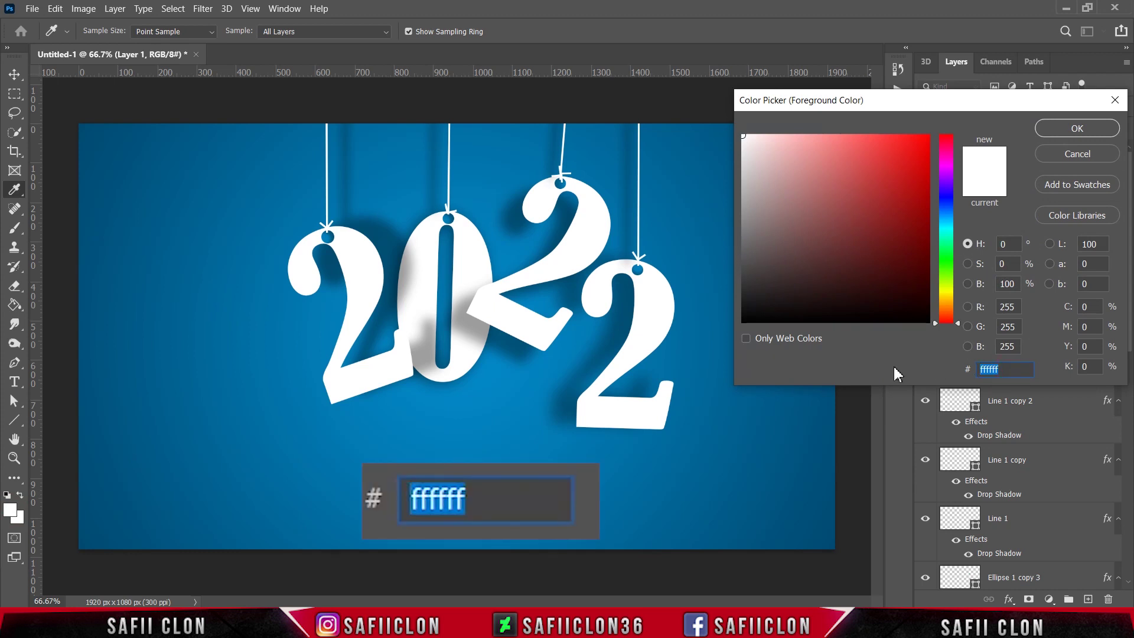
{"action": "type", "text": "01"}
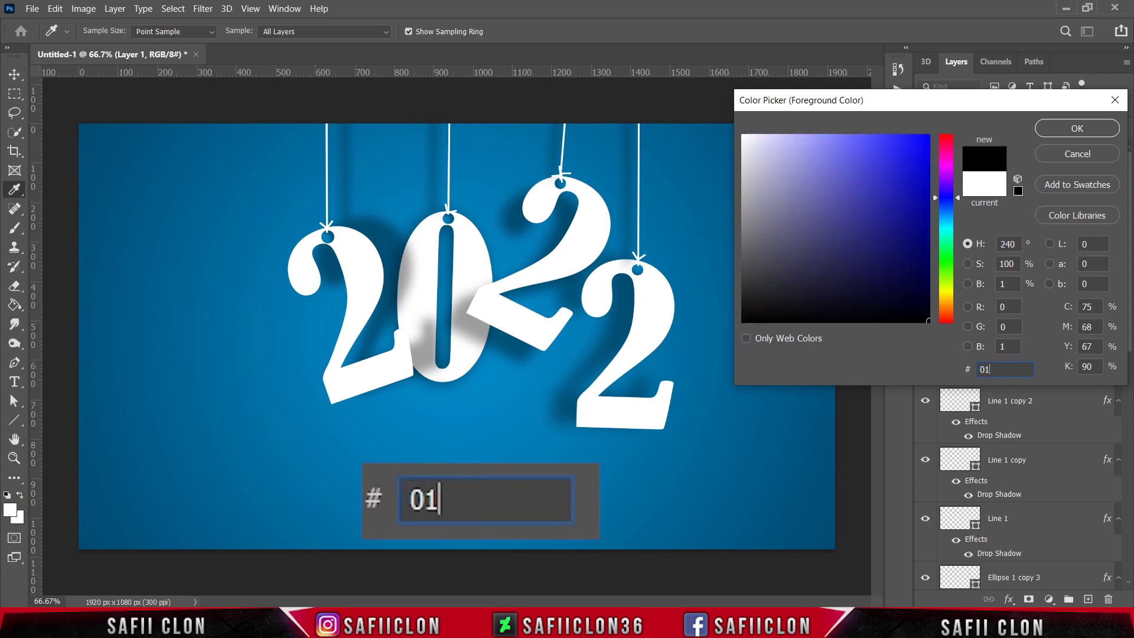
{"action": "type", "text": "81bc"}
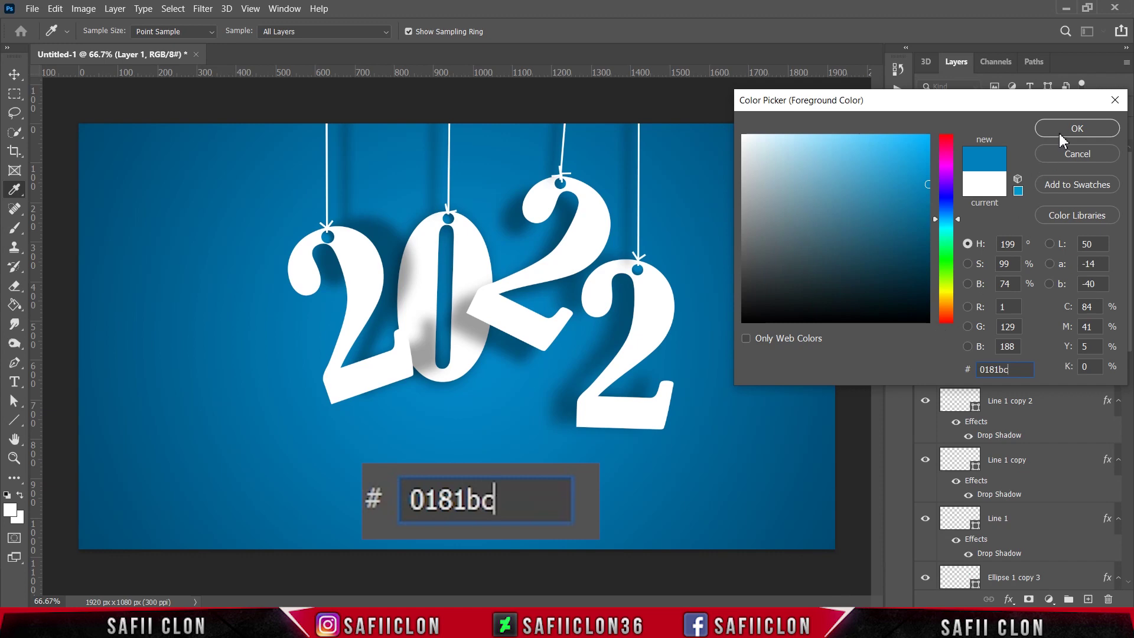
{"action": "type", "text": "b"}
{"action": "left_click", "coordinate": [1077, 128]}
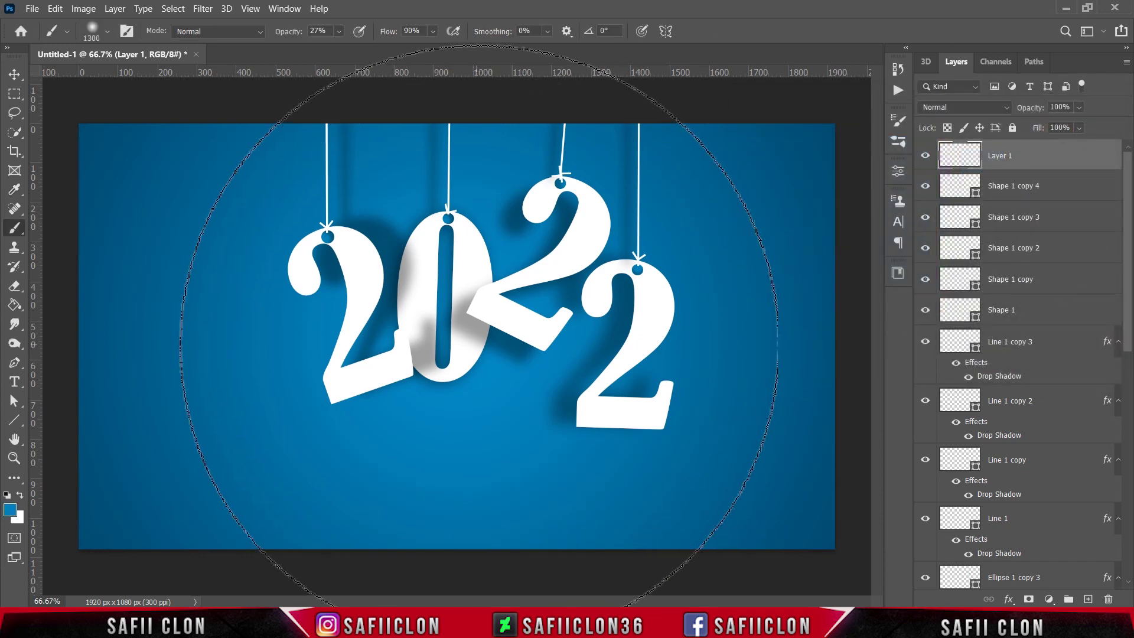
{"action": "key", "text": "bracketright"}
{"action": "key", "text": "bracketright"}
{"action": "key", "text": "bracketright"}
{"action": "left_click", "coordinate": [488, 326]}
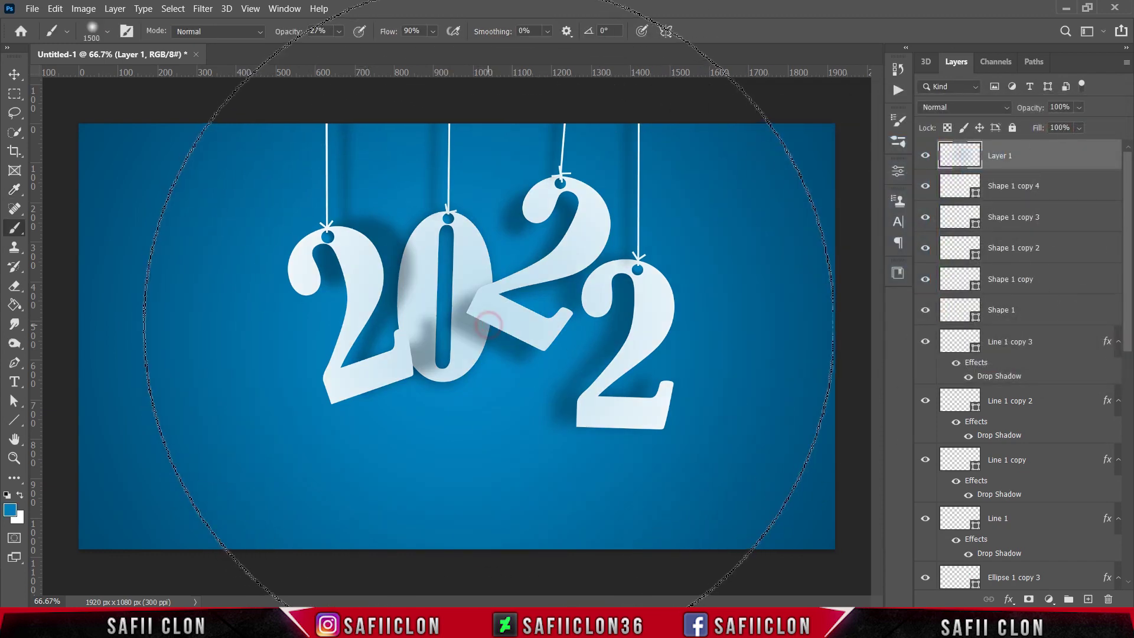
{"action": "key", "text": "bracketleft"}
{"action": "key", "text": "bracketleft"}
{"action": "key", "text": "bracketleft"}
{"action": "key", "text": "bracketleft"}
{"action": "key", "text": "bracketleft"}
{"action": "key", "text": "bracketleft"}
{"action": "key", "text": "bracketleft"}
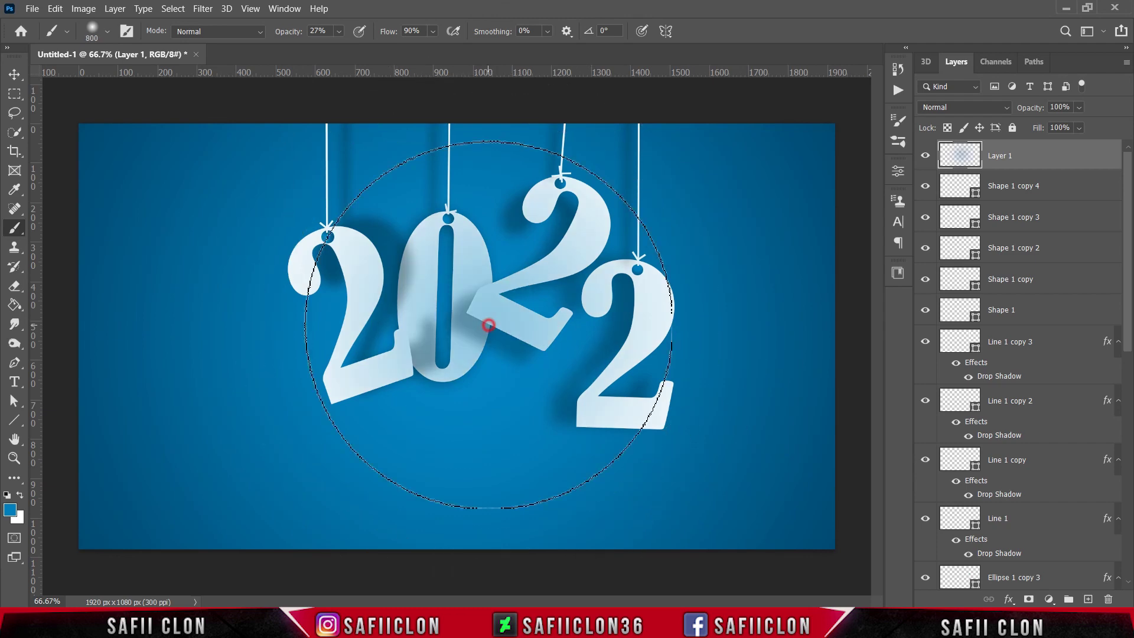
Step: Set Layer 1's blend mode to Color Dodge with 78% fill
{"action": "left_click", "coordinate": [1006, 110]}
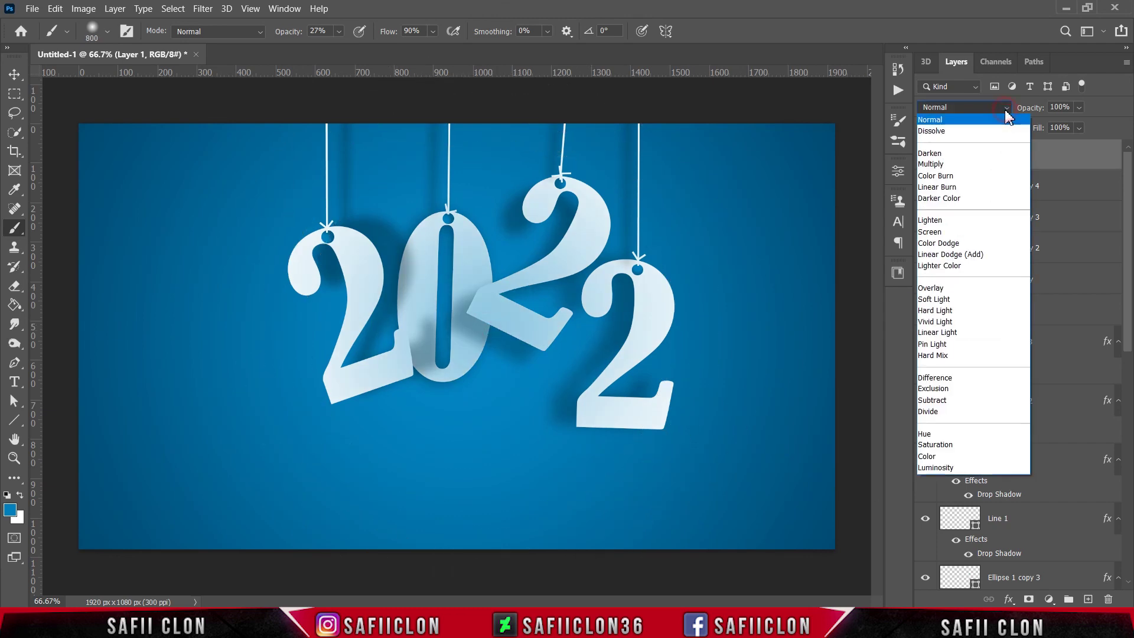
{"action": "left_click", "coordinate": [940, 244]}
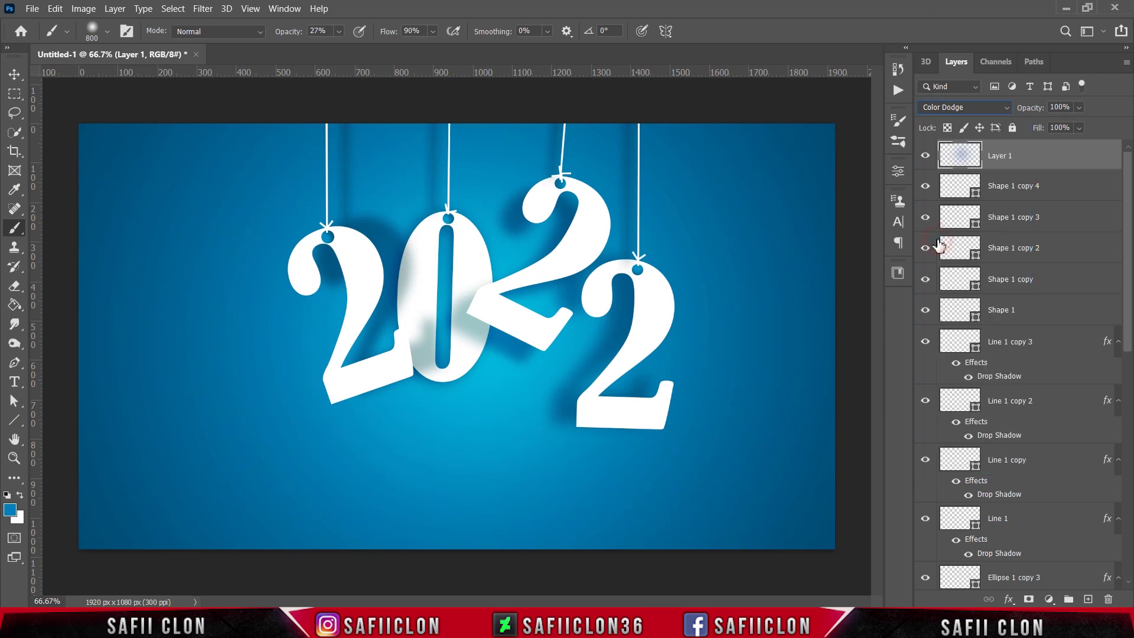
{"action": "left_click", "coordinate": [1080, 128]}
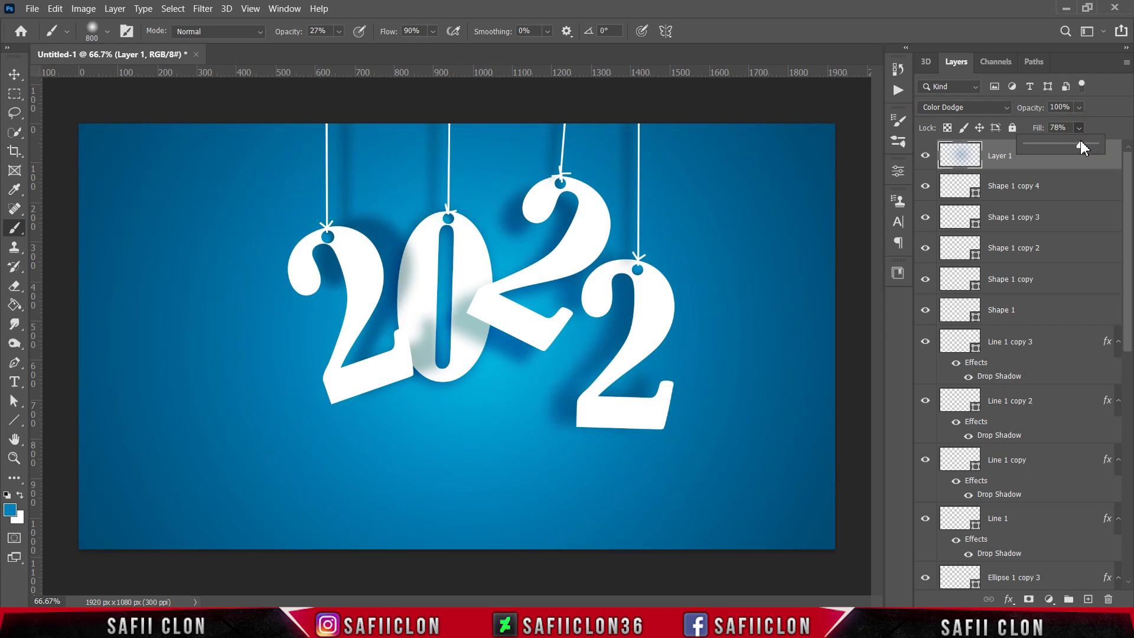
{"action": "left_click", "coordinate": [1080, 128]}
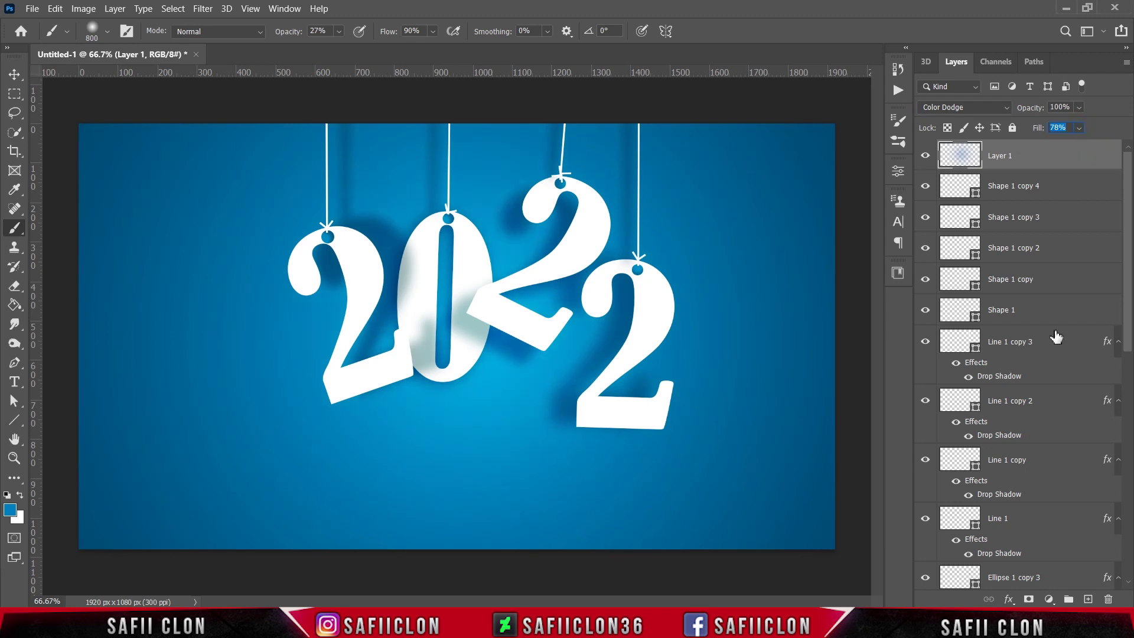
{"action": "left_click", "coordinate": [1049, 599]}
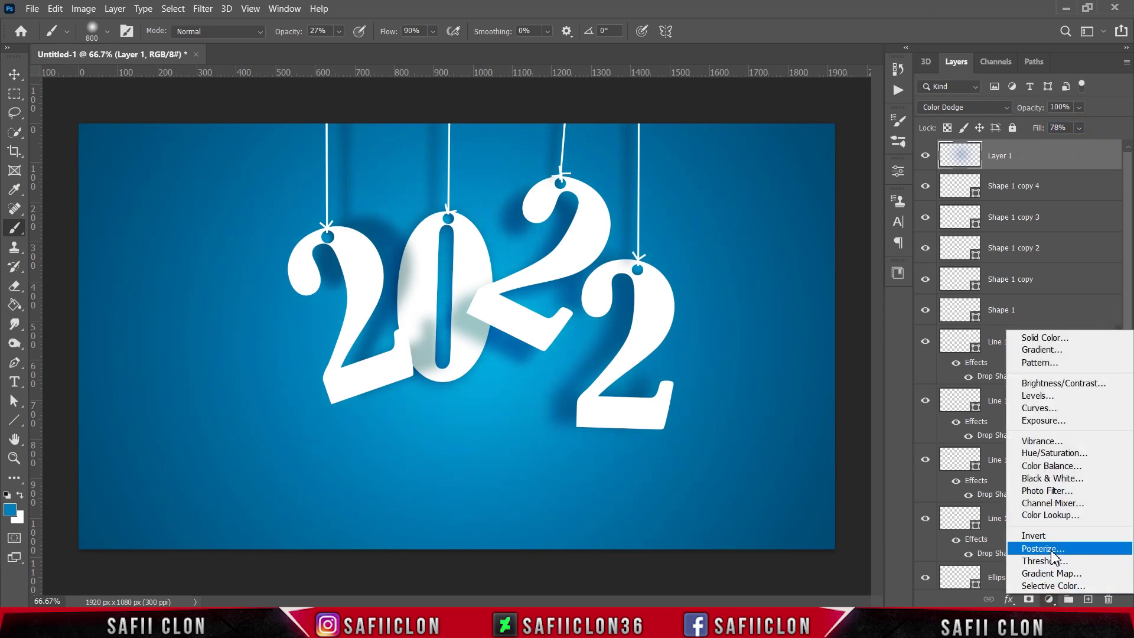
Step: Add a Curves adjustment layer with a point mapping input 150 to output 139
{"action": "left_click", "coordinate": [1039, 408]}
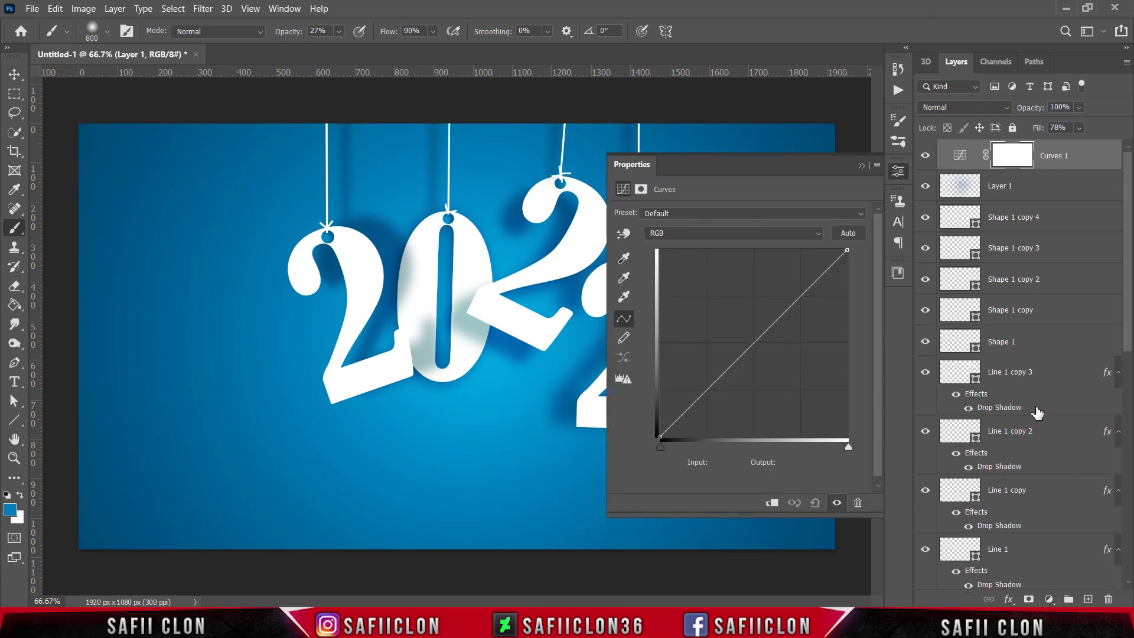
{"action": "left_click", "coordinate": [753, 343]}
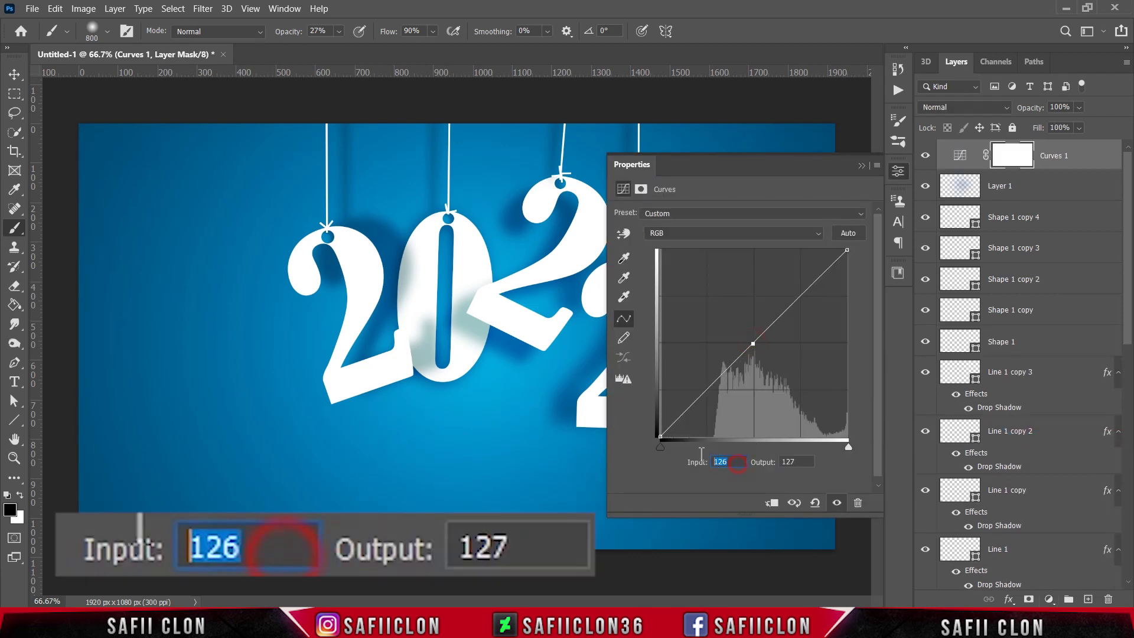
{"action": "type", "text": "150"}
{"action": "left_click", "coordinate": [794, 462]}
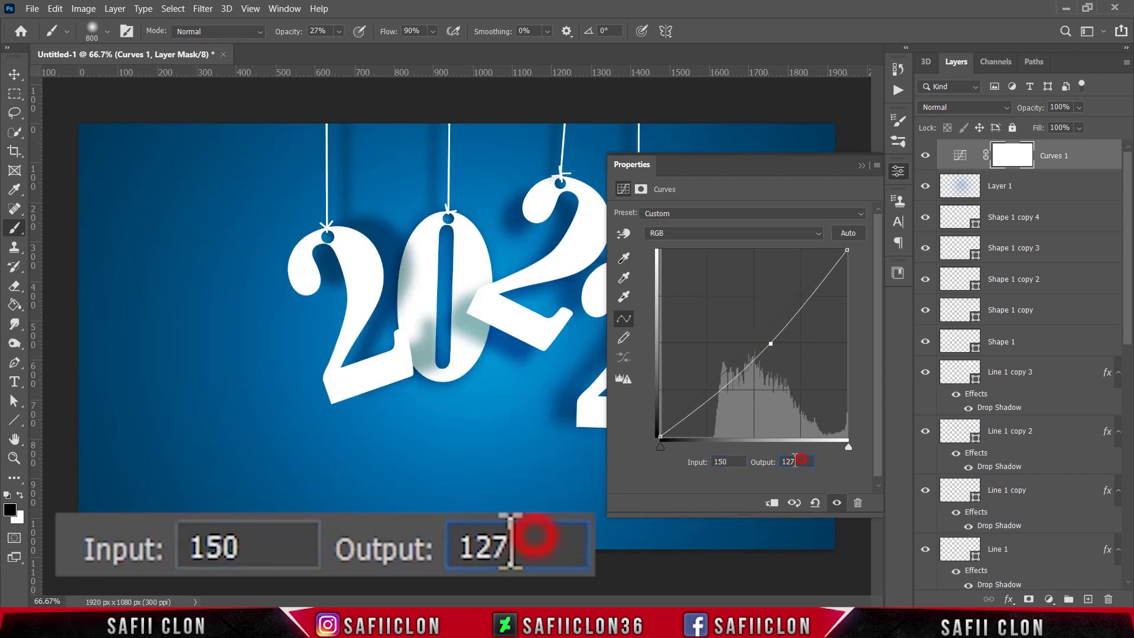
{"action": "type", "text": "139"}
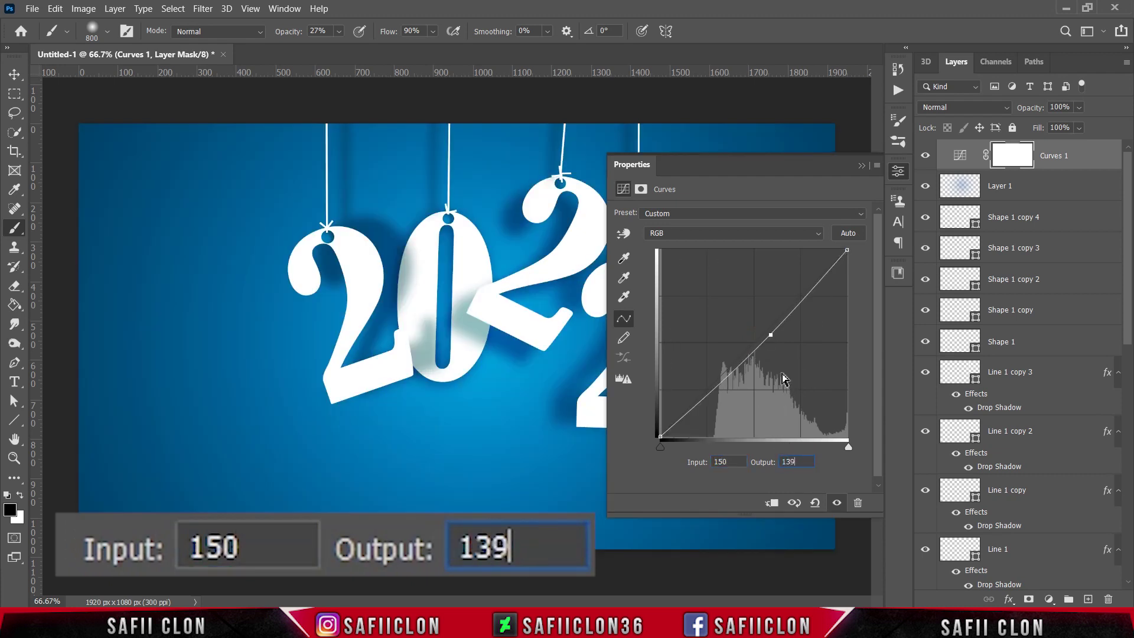
Step: Add a curve point mapping 69 to 65 and raise the black point output to 22
{"action": "left_click", "coordinate": [726, 377]}
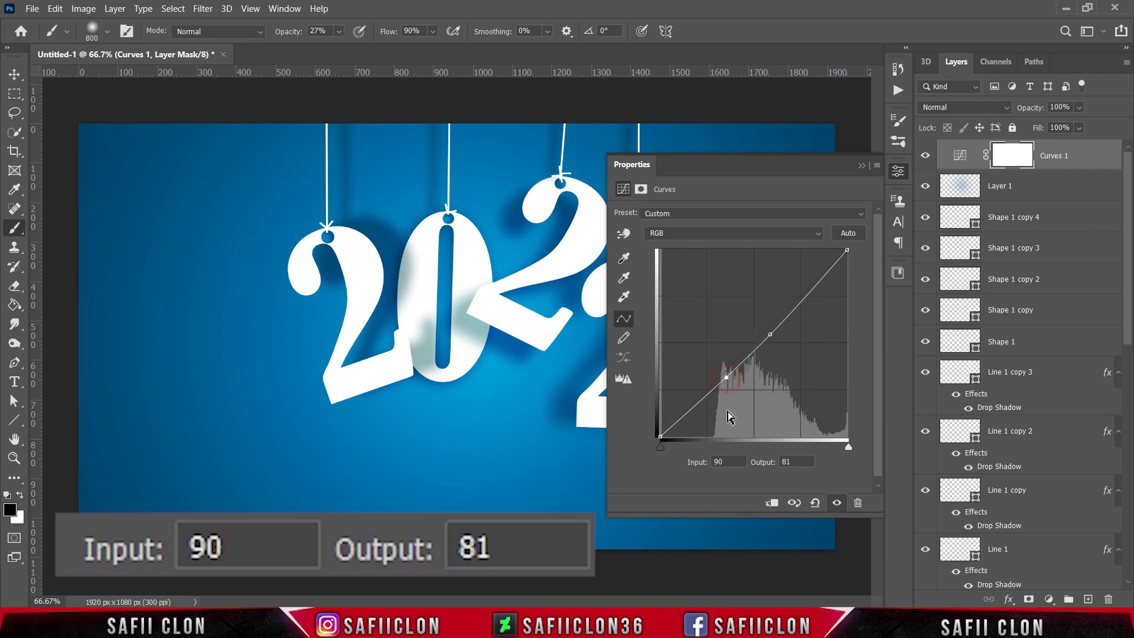
{"action": "left_click", "coordinate": [722, 462]}
{"action": "type", "text": "69"}
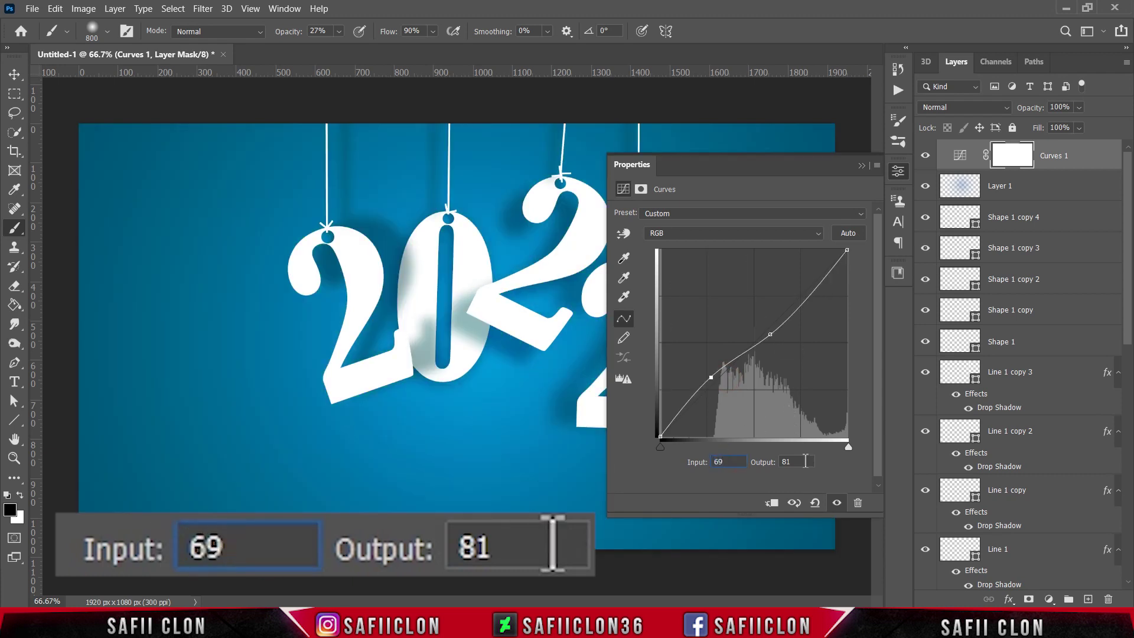
{"action": "left_click", "coordinate": [785, 461]}
{"action": "type", "text": "65"}
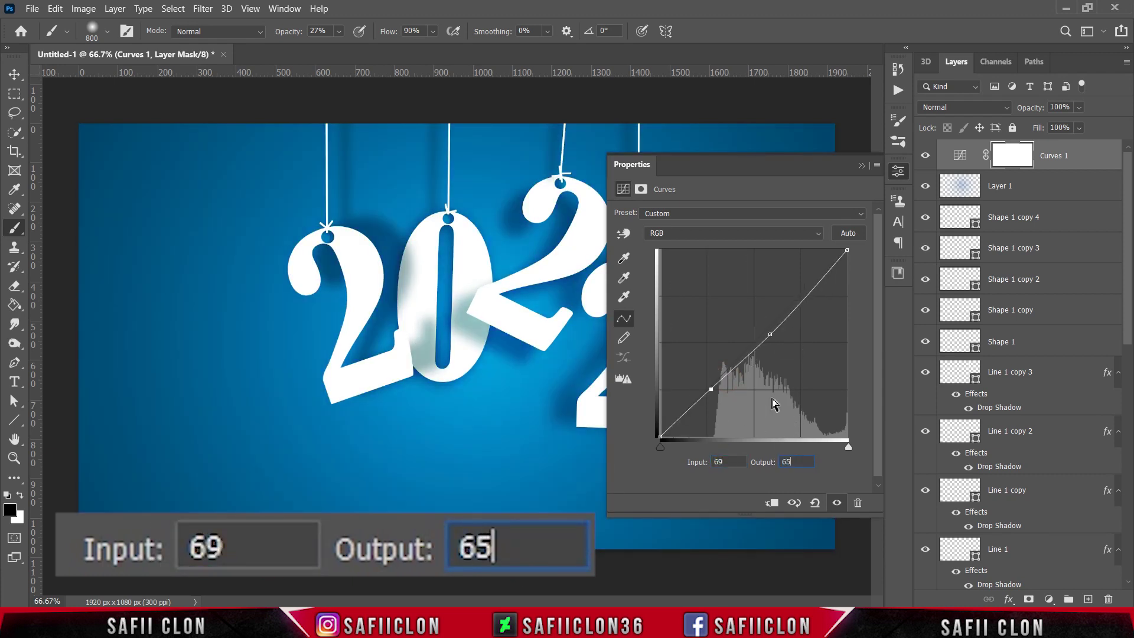
{"action": "left_click", "coordinate": [660, 436]}
{"action": "left_click", "coordinate": [727, 462]}
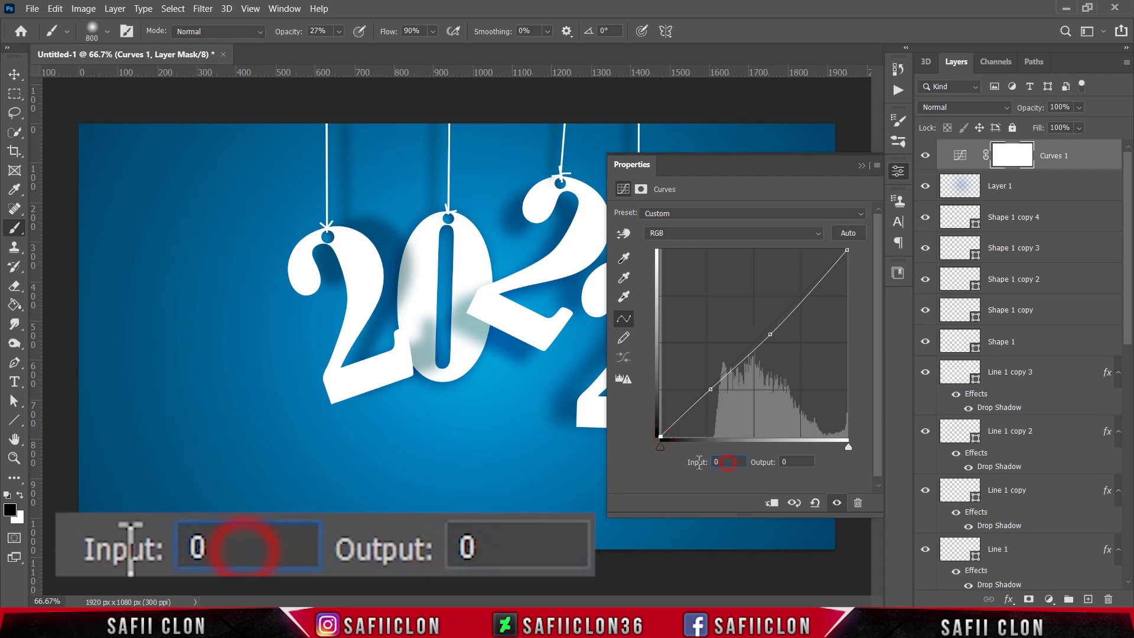
{"action": "left_click", "coordinate": [791, 462]}
{"action": "type", "text": "22"}
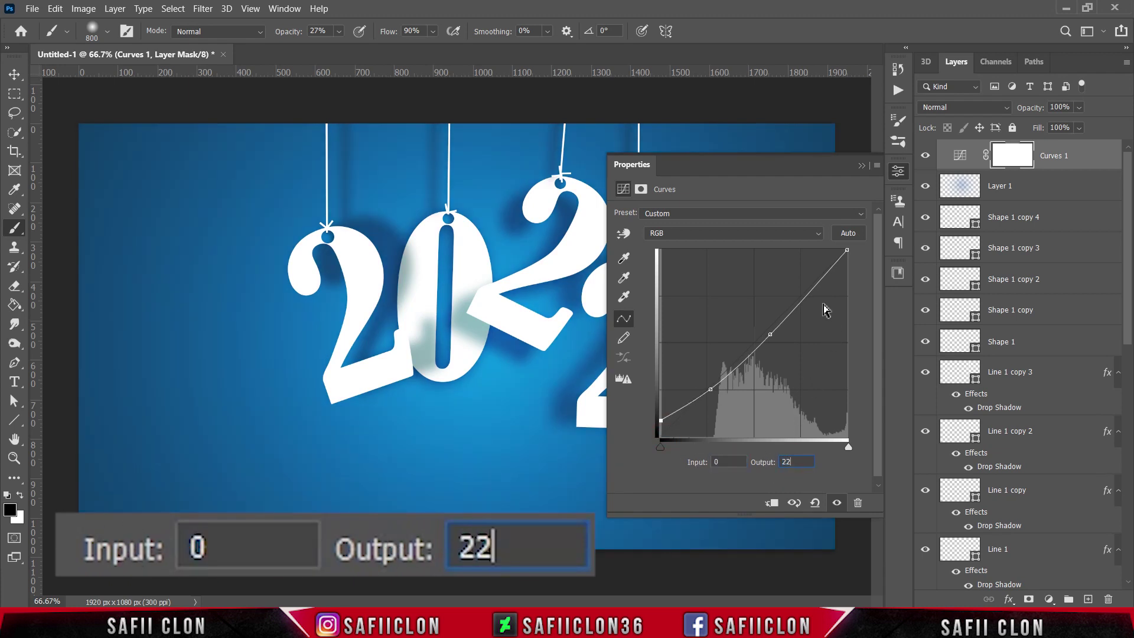
Step: Add a highlight curve point mapping input 193 to output 206
{"action": "left_click", "coordinate": [811, 291]}
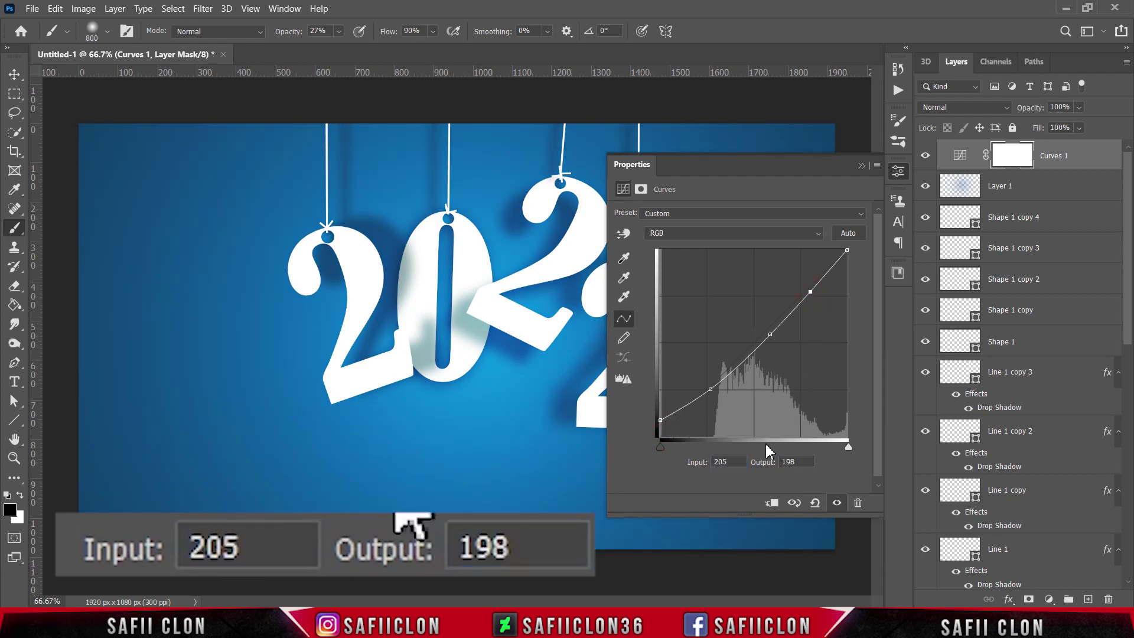
{"action": "left_click", "coordinate": [741, 461]}
{"action": "type", "text": "19"}
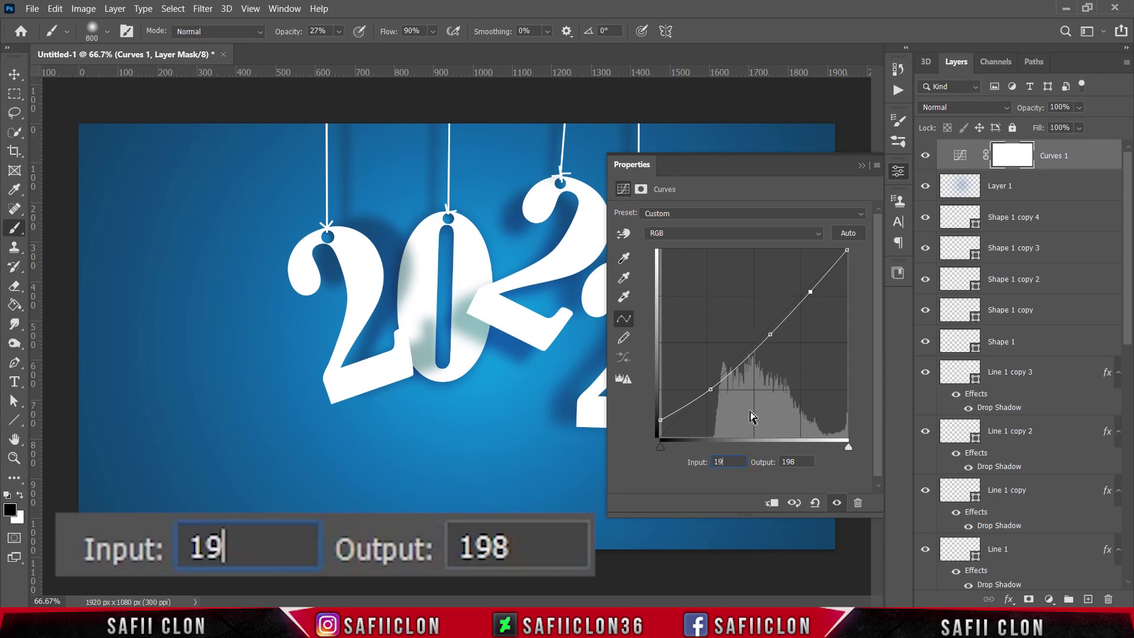
{"action": "type", "text": "3"}
{"action": "left_click", "coordinate": [791, 461]}
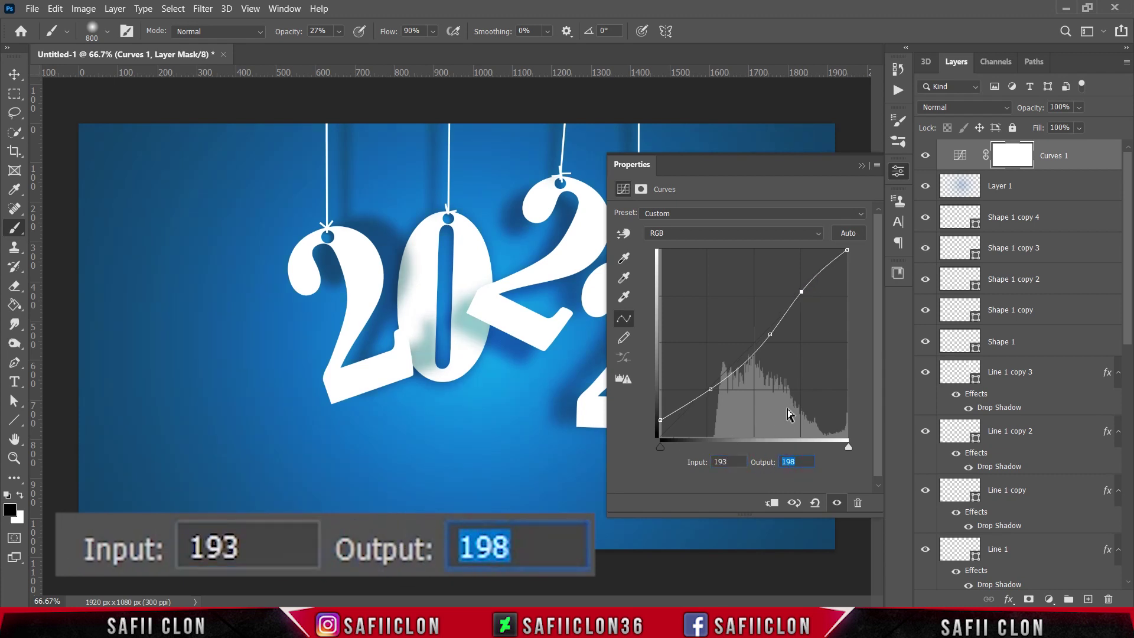
{"action": "type", "text": "206"}
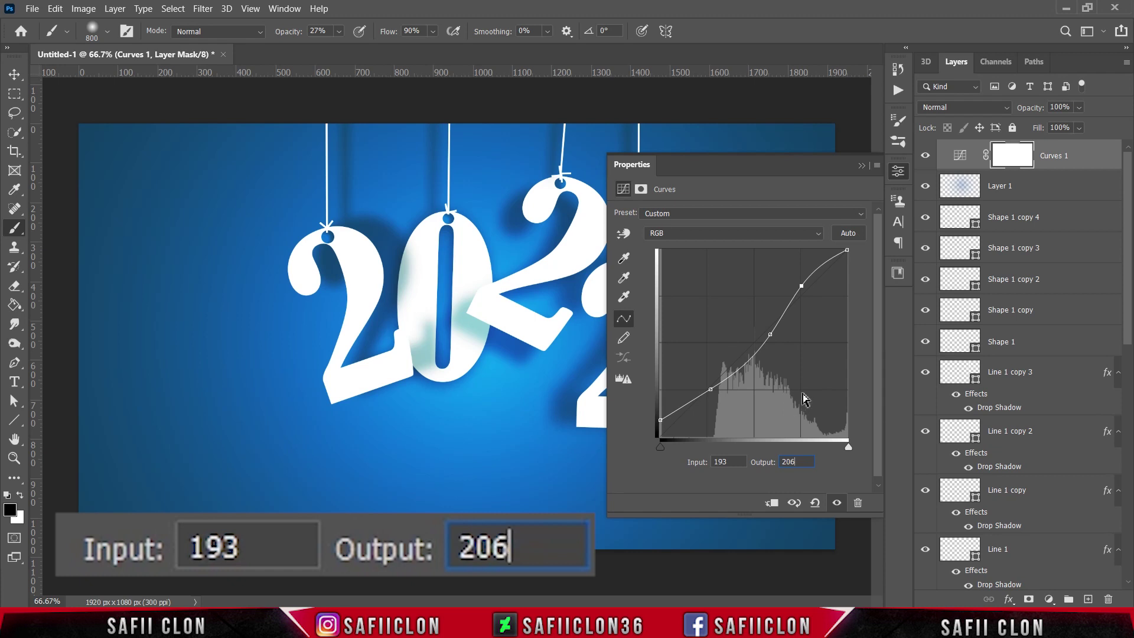
Step: Lower Curves 1 fill to 77%, toggling its visibility to compare before and after
{"action": "left_click", "coordinate": [861, 166]}
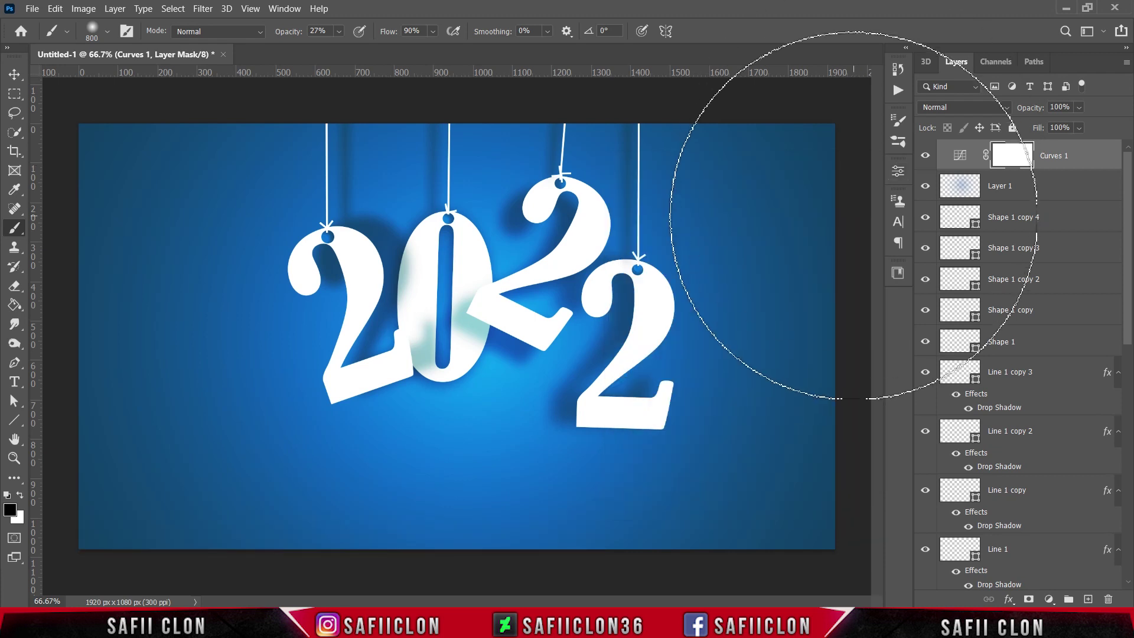
{"action": "left_click", "coordinate": [925, 155]}
{"action": "left_click", "coordinate": [924, 157]}
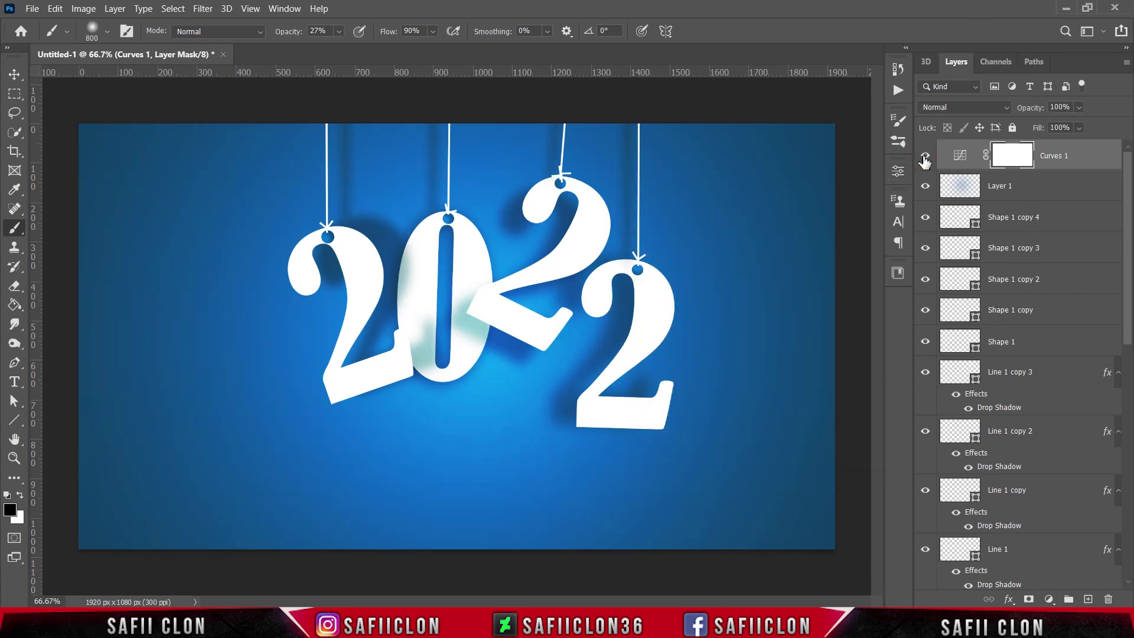
{"action": "left_click", "coordinate": [1081, 128]}
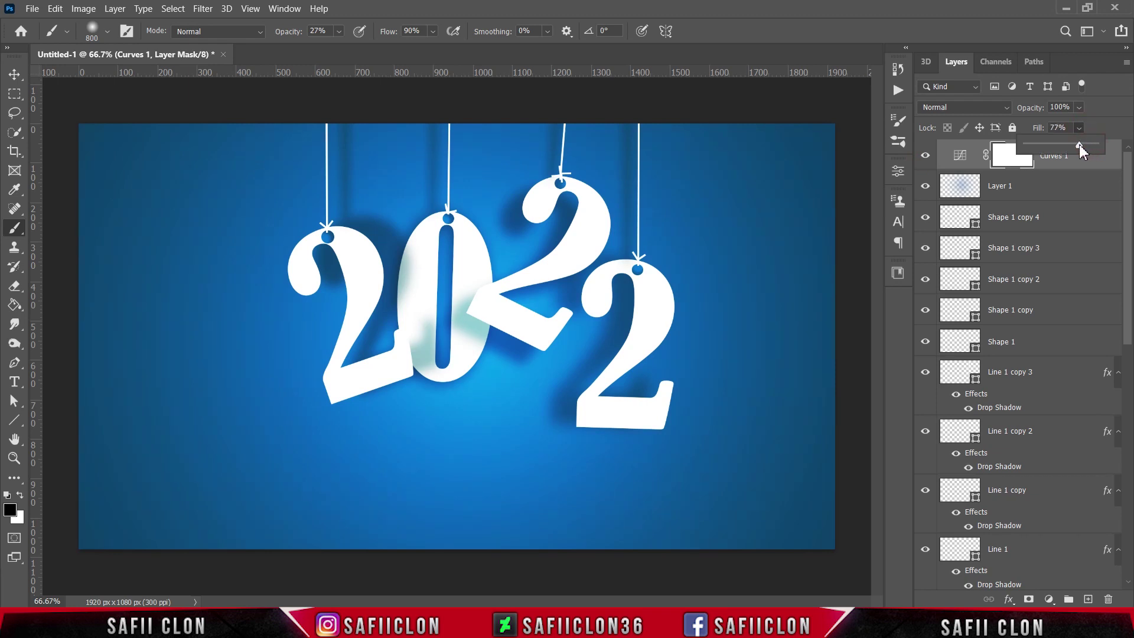
{"action": "left_click", "coordinate": [1096, 126]}
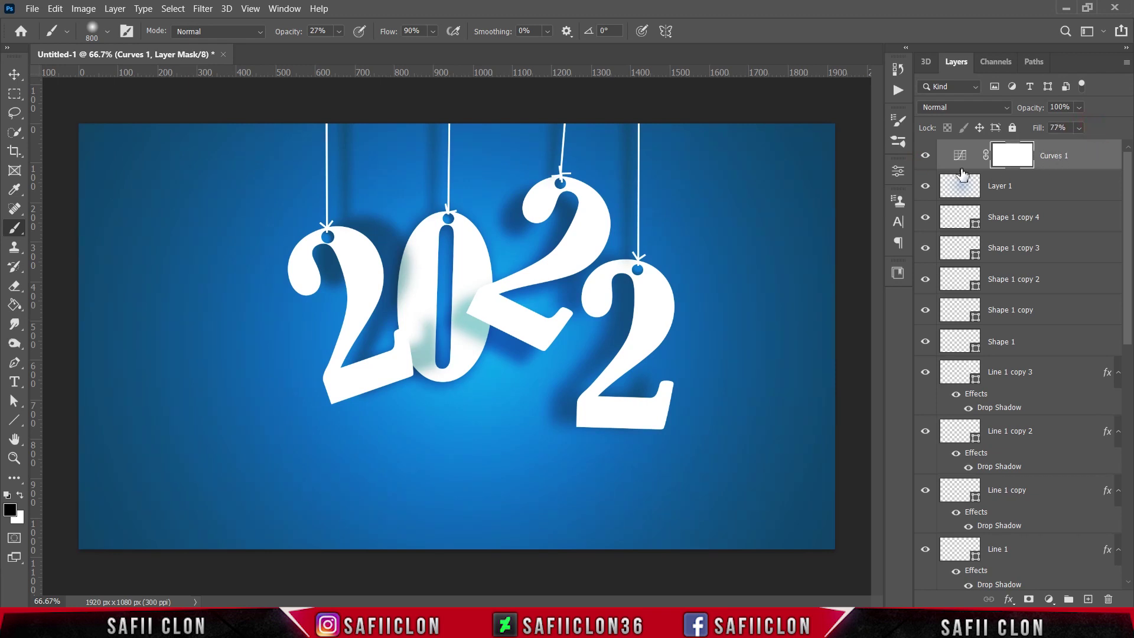
{"action": "left_click", "coordinate": [925, 156]}
{"action": "left_click", "coordinate": [925, 156]}
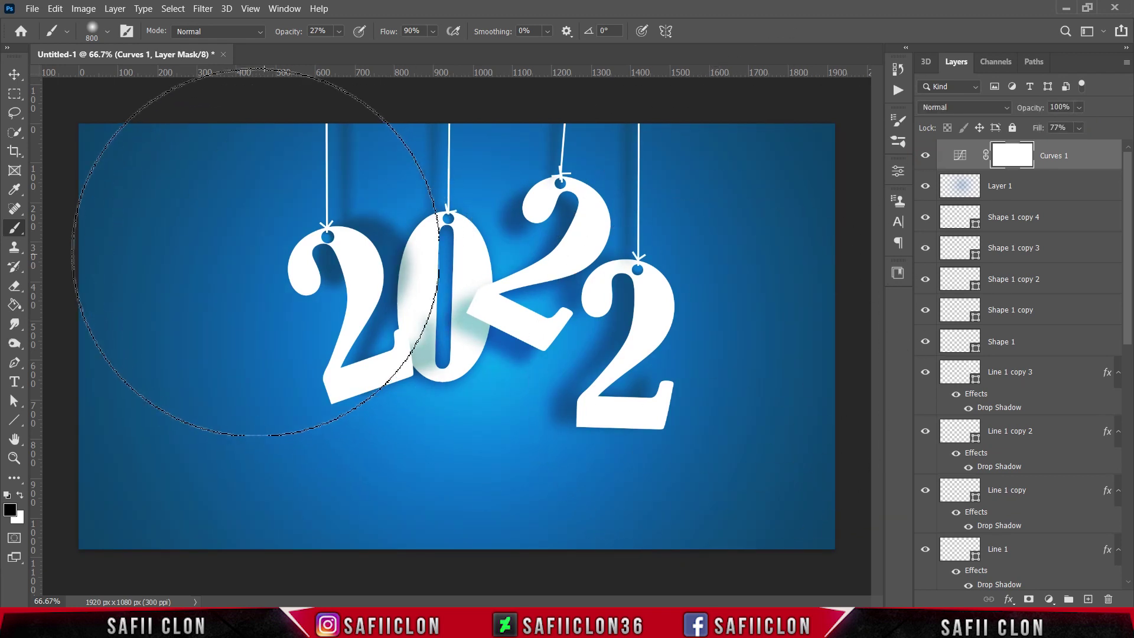
Step: Crop the canvas inward around the hanging 2022 numbers to 1392 × 957 px
{"action": "left_click", "coordinate": [14, 151]}
{"action": "left_click_drag", "start_coordinate": [83, 295], "coordinate": [122, 324]}
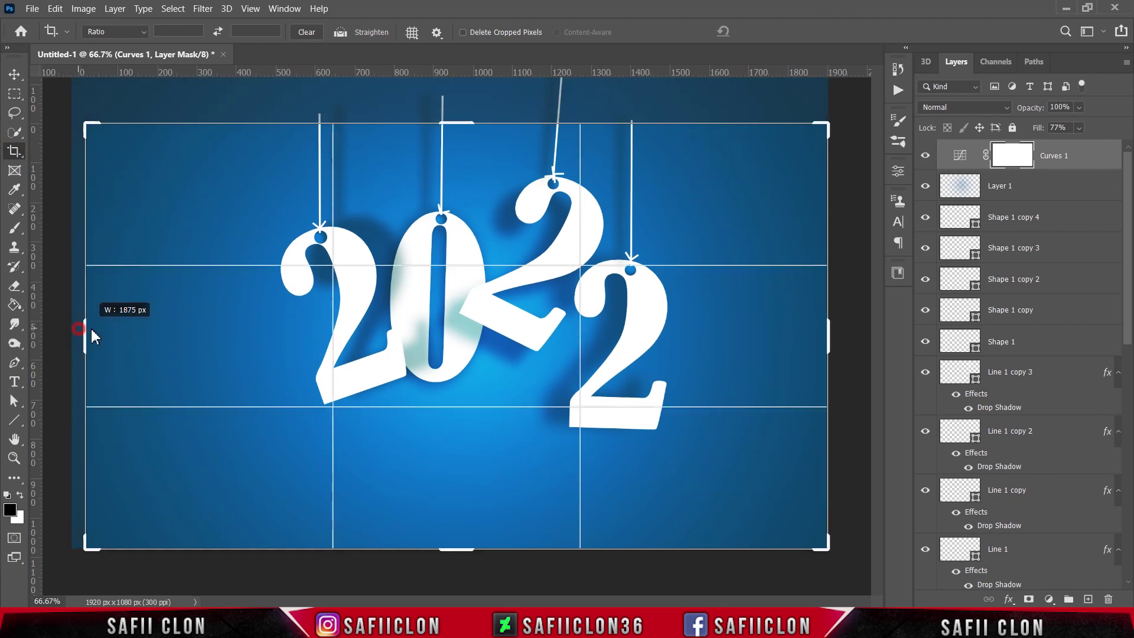
{"action": "mouse_move", "coordinate": [790, 331]}
{"action": "left_mouse_down"}
{"action": "mouse_move", "coordinate": [764, 341]}
{"action": "mouse_move", "coordinate": [752, 331]}
{"action": "left_mouse_up"}
{"action": "left_click_drag", "start_coordinate": [165, 334], "coordinate": [189, 325]}
{"action": "left_click_drag", "start_coordinate": [456, 549], "coordinate": [454, 531]}
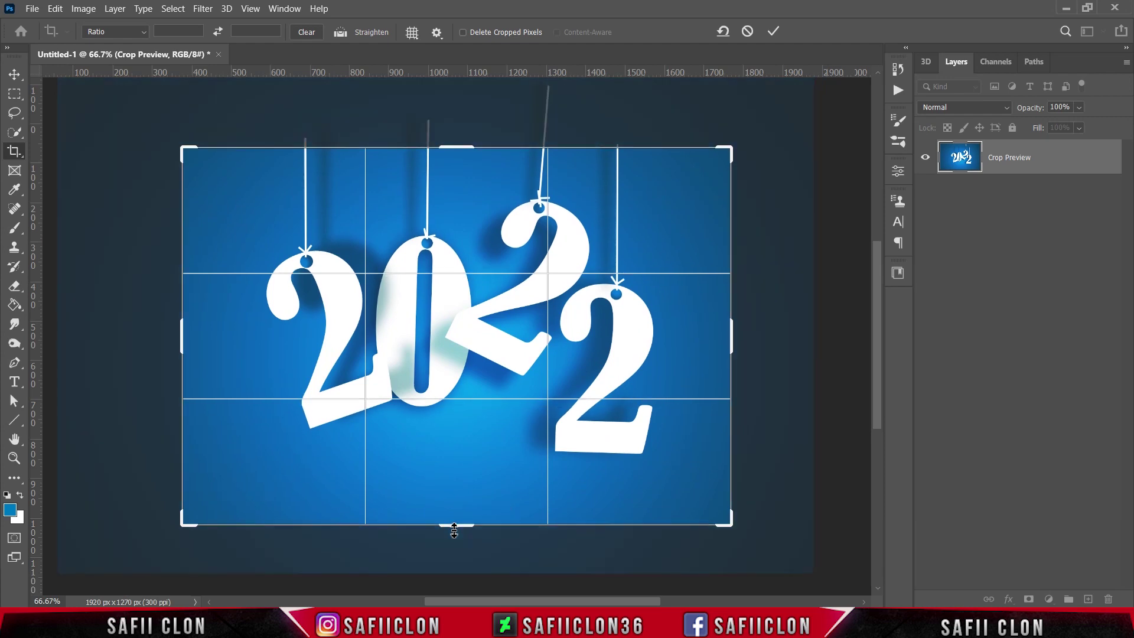
{"action": "left_click", "coordinate": [773, 33]}
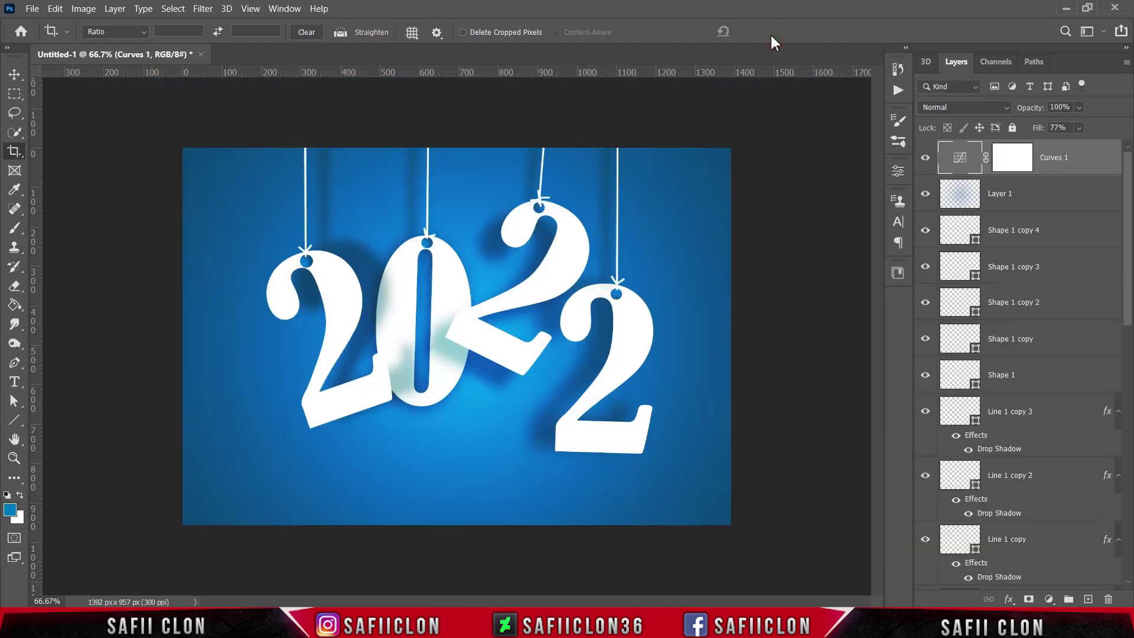
Step: Inspect the cropped result, toggling the curves and glow layers to compare
{"action": "key", "text": "ctrl+plus"}
{"action": "key", "text": "ctrl+plus"}
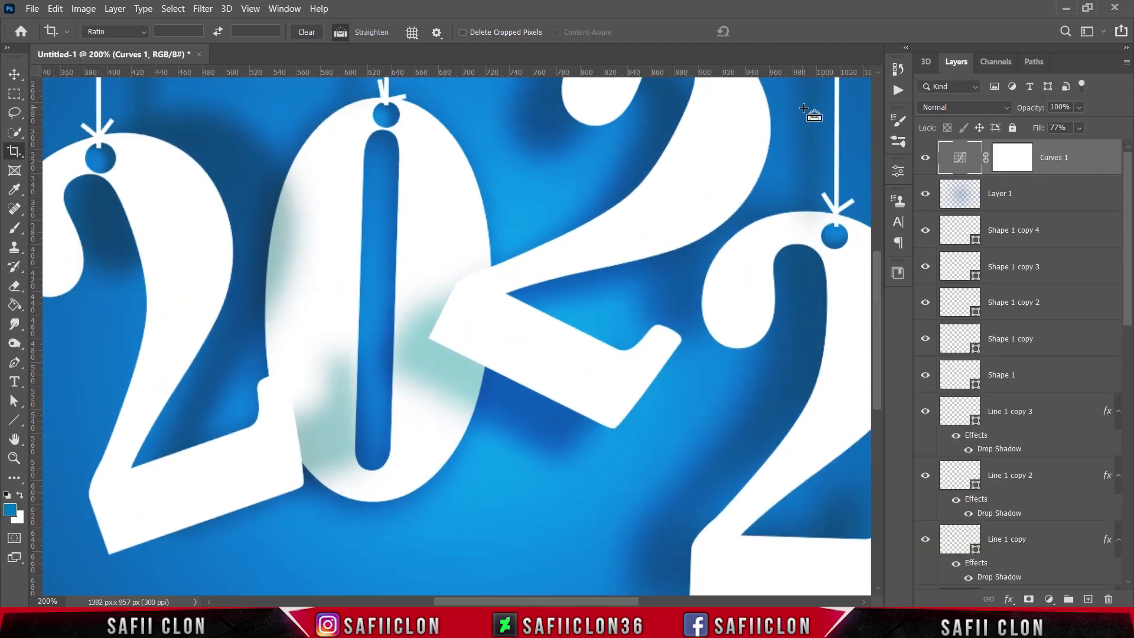
{"action": "key", "text": "ctrl+minus"}
{"action": "key", "text": "ctrl+minus"}
{"action": "key", "text": "ctrl+minus"}
{"action": "key", "text": "ctrl+plus"}
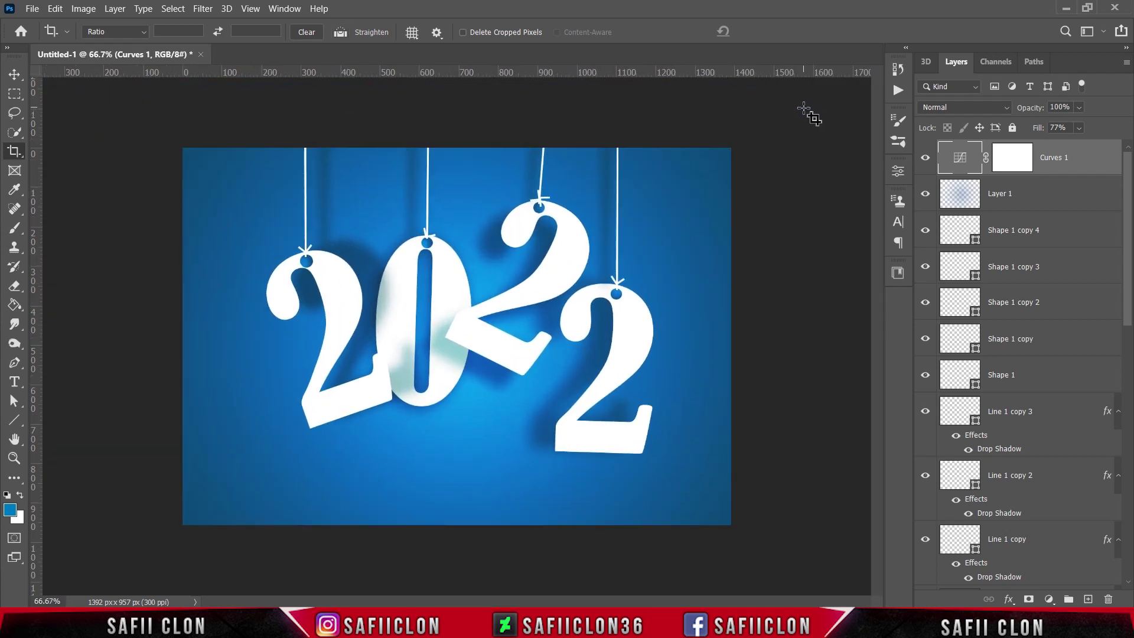
{"action": "left_click", "coordinate": [925, 159]}
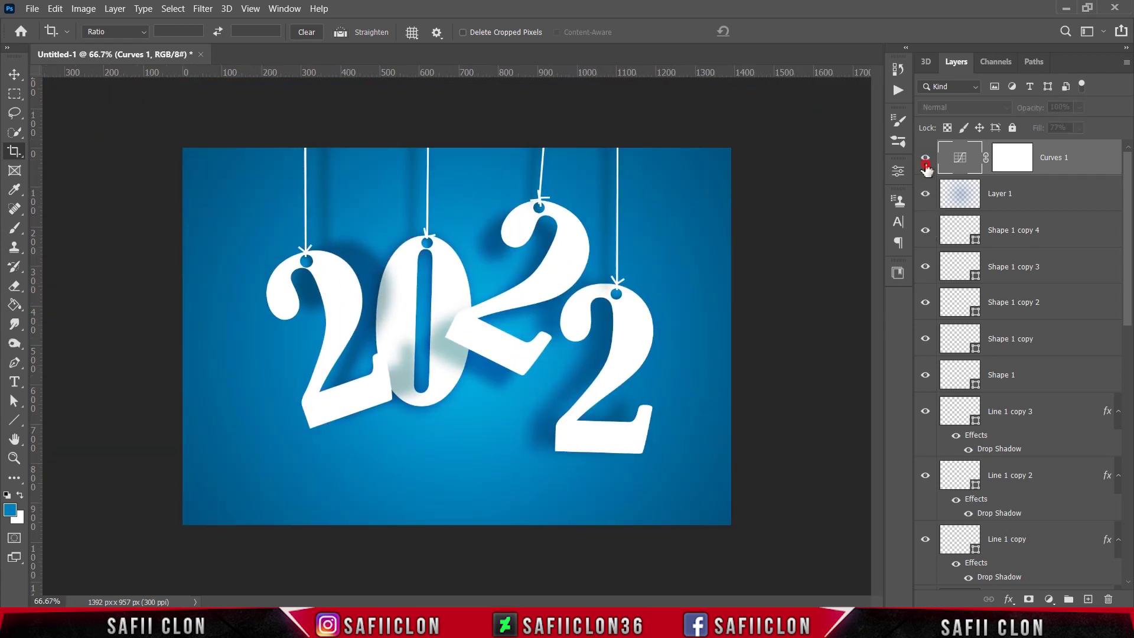
{"action": "left_click", "coordinate": [926, 195]}
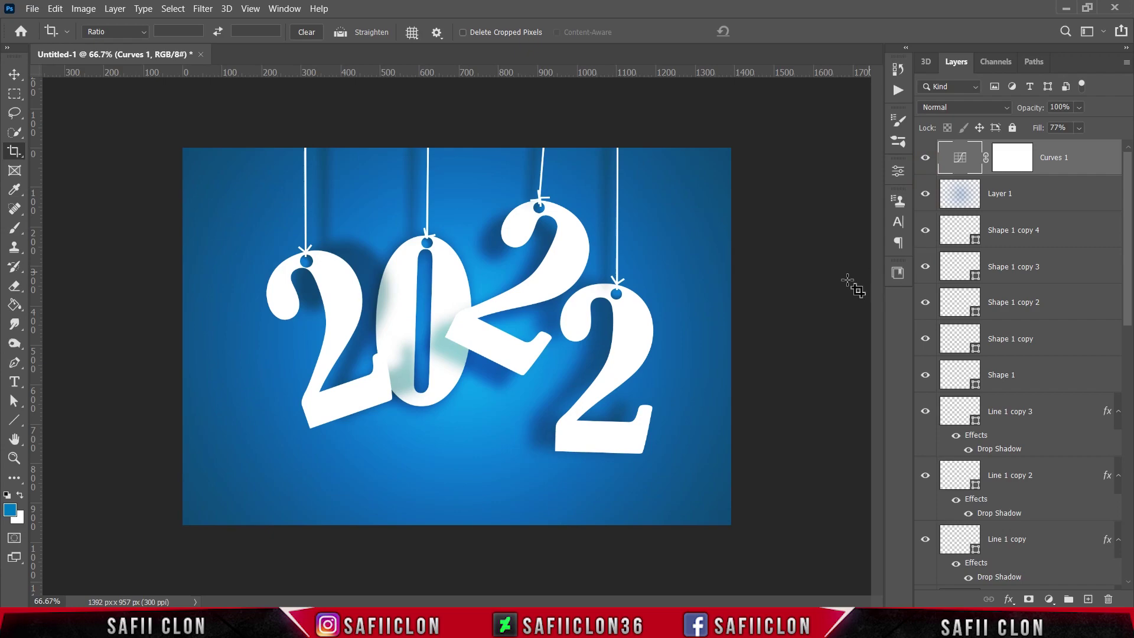